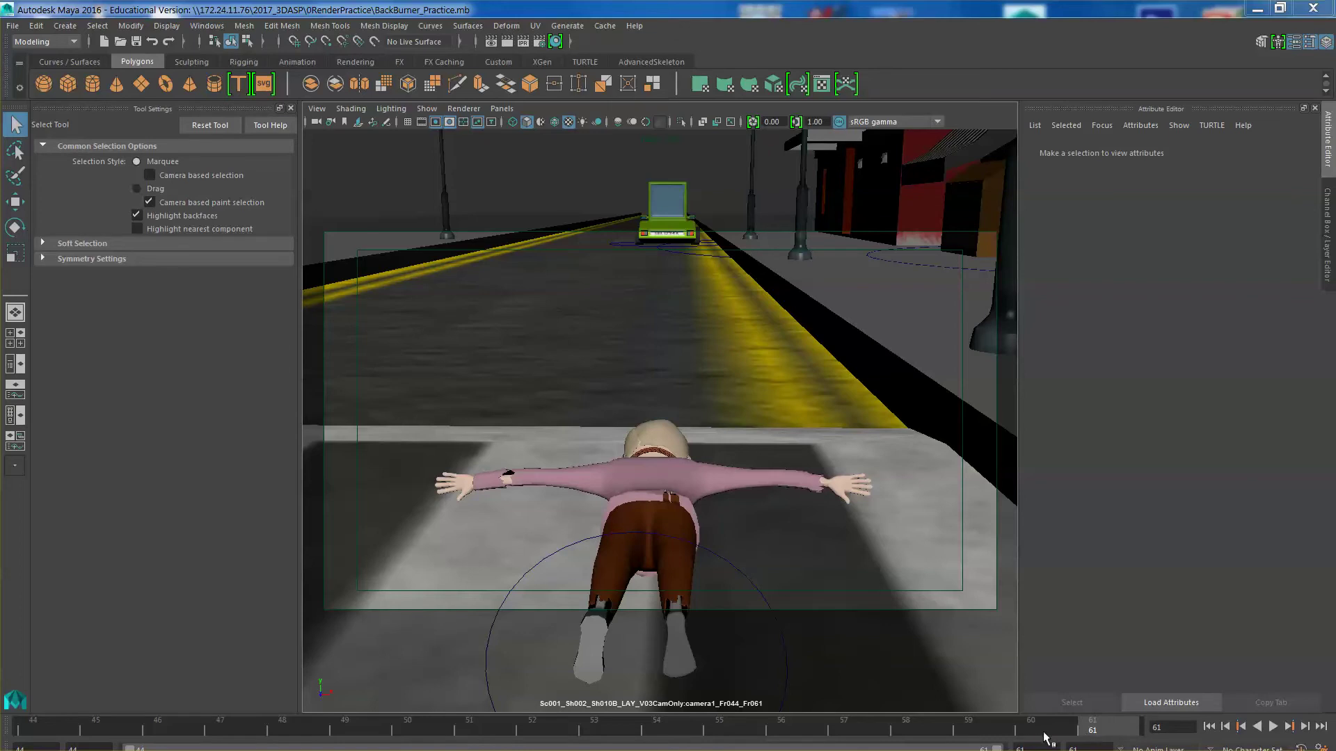
Step: Preview the animation, then test-render frame 61 with colour management off and close Render View
{"action": "key", "text": "alt+v"}
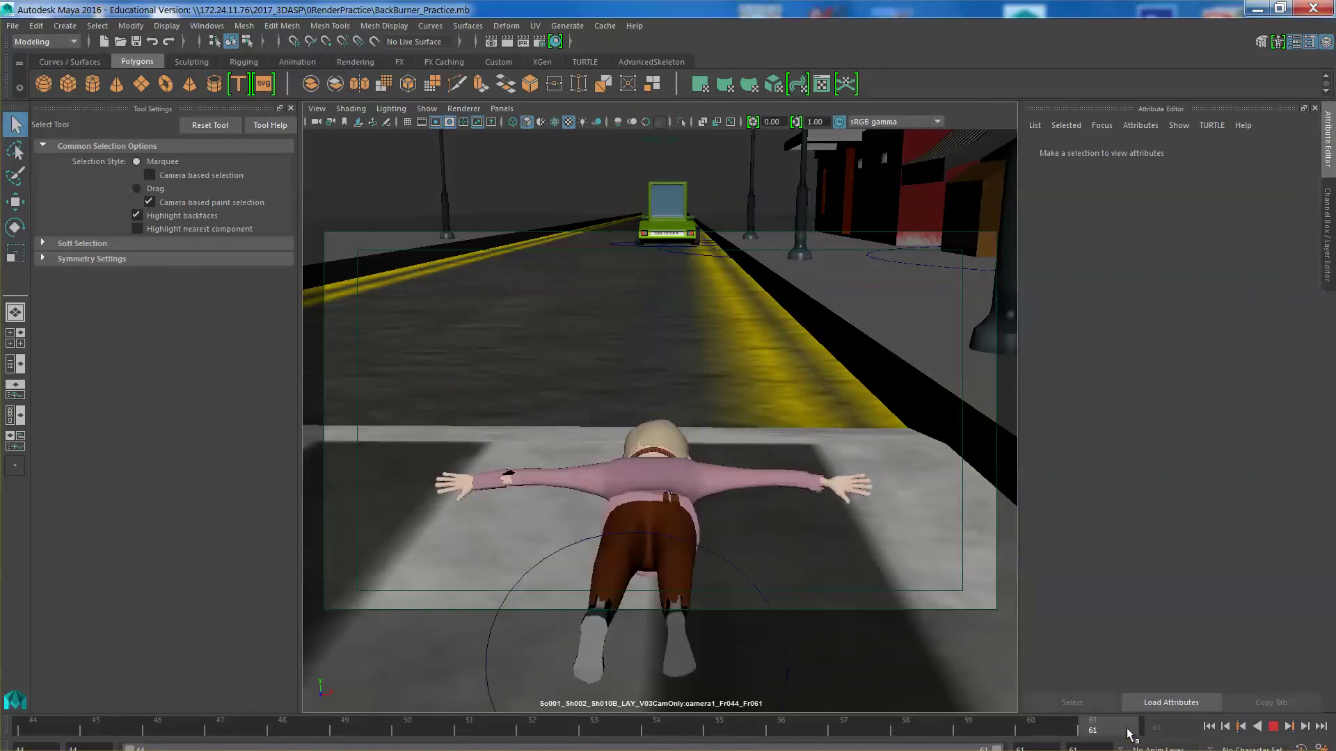
{"action": "key", "text": "alt+v"}
{"action": "left_click", "coordinate": [506, 42]}
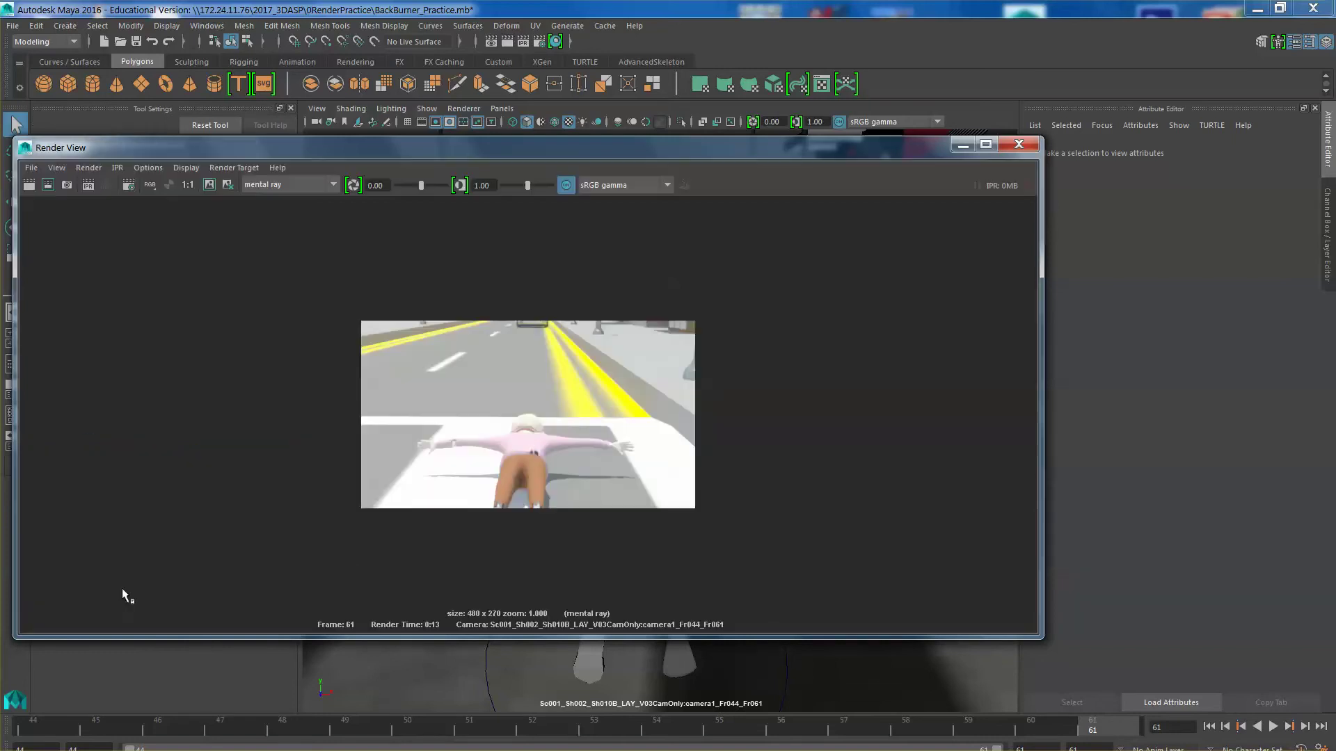
{"action": "left_click", "coordinate": [567, 187]}
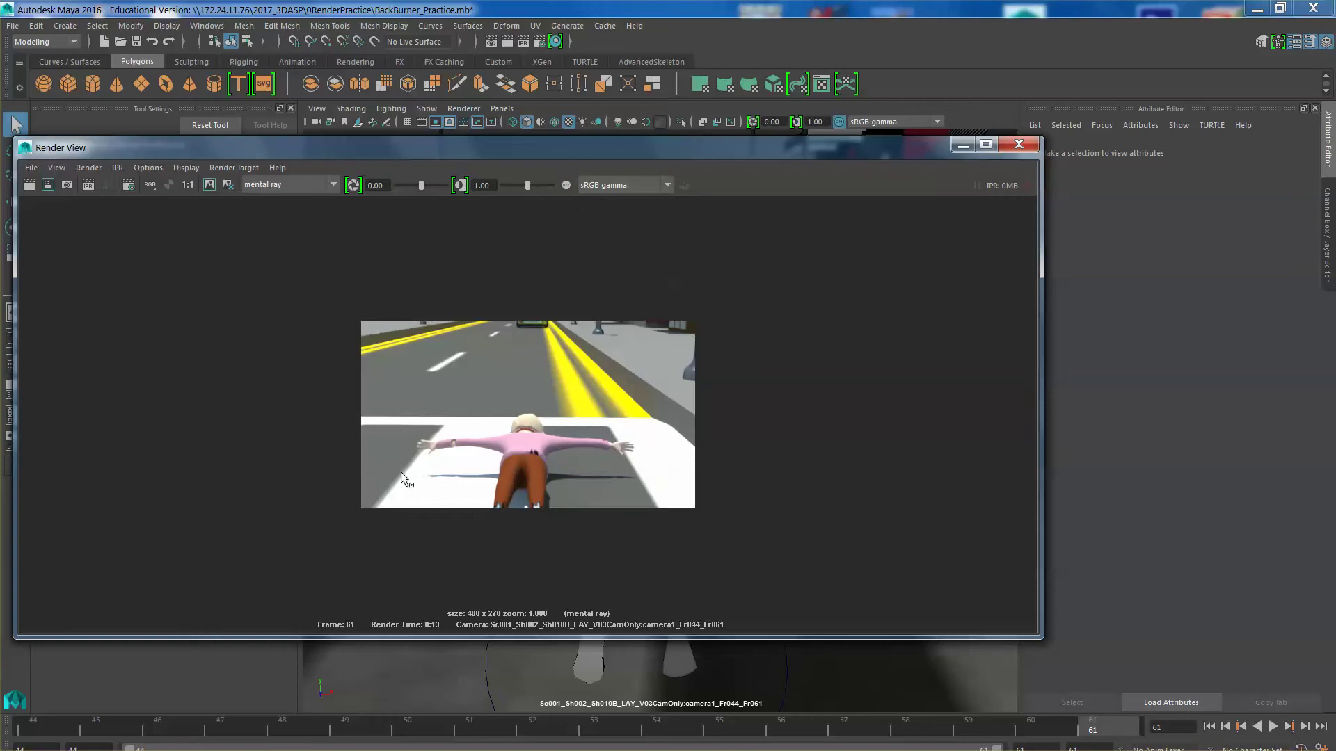
{"action": "left_click", "coordinate": [1019, 144]}
Step: In Render Settings, use name_#.ext frame naming and set the end frame to 61
{"action": "left_click", "coordinate": [541, 41]}
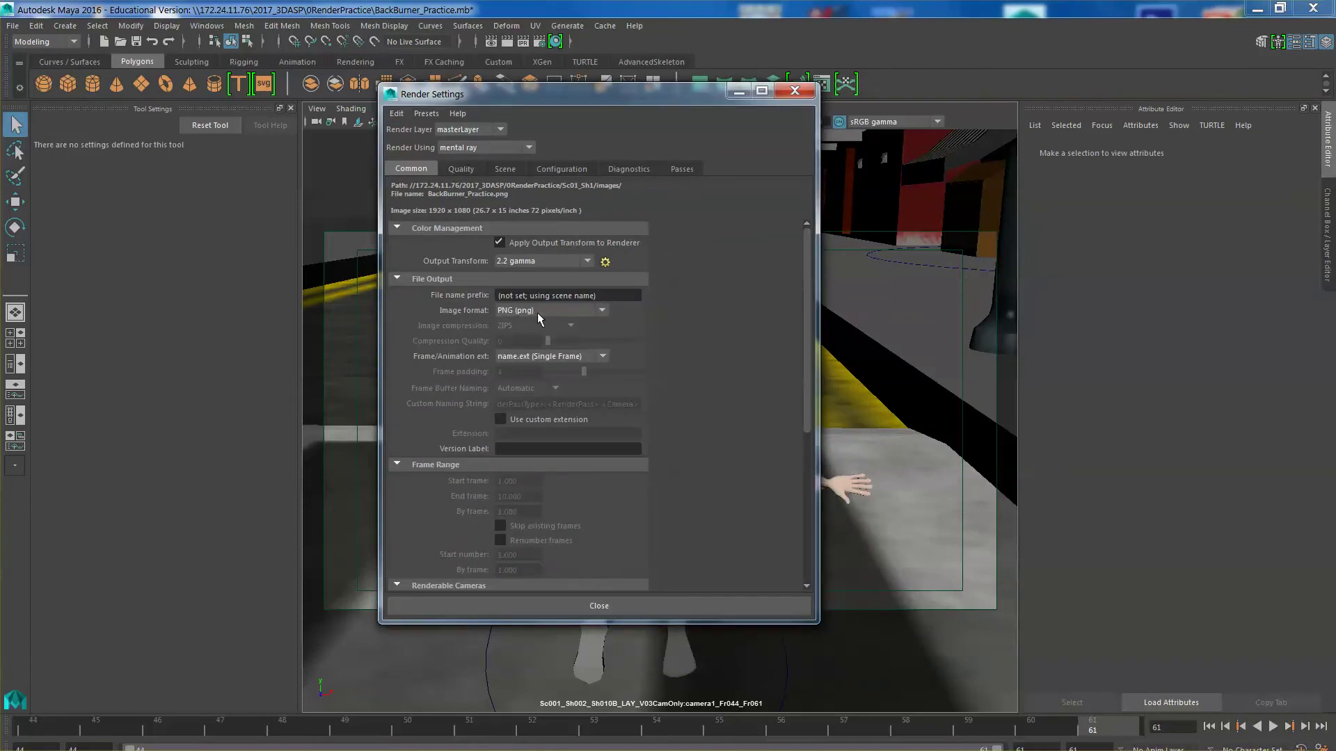
{"action": "scroll", "coordinate": [815, 349], "scroll_direction": "down", "scroll_amount": 3}
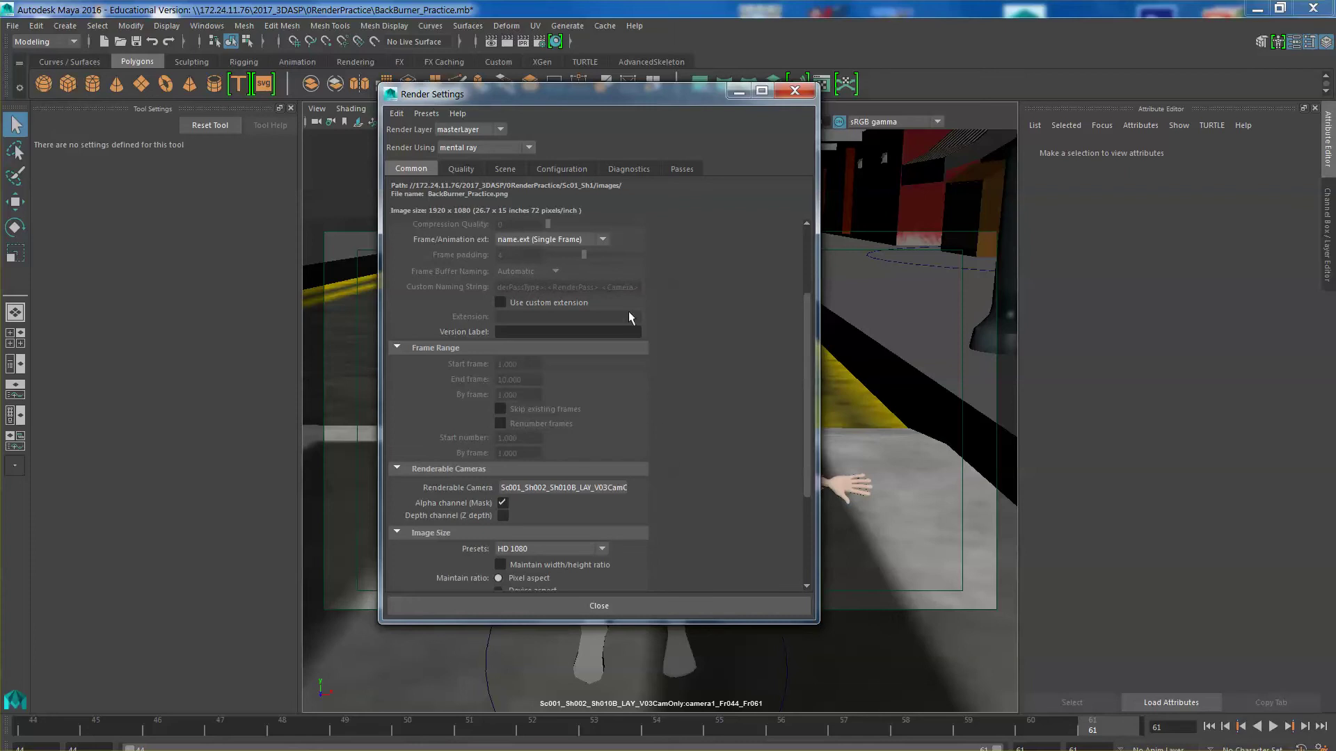
{"action": "left_click", "coordinate": [599, 241]}
{"action": "left_click", "coordinate": [584, 328]}
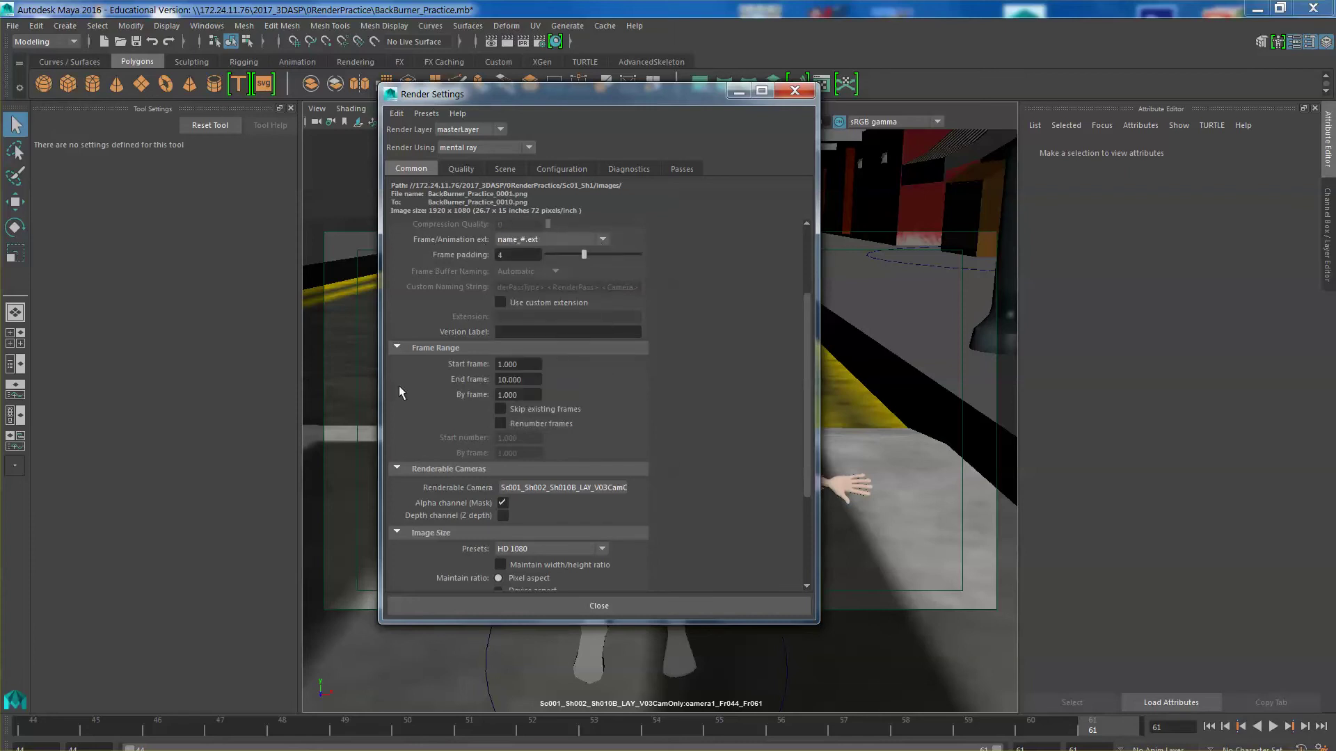
{"action": "left_click", "coordinate": [532, 381]}
{"action": "type", "text": "61"}
{"action": "key", "text": "Return"}
Step: Set the image size preset to HD 540 (960×540)
{"action": "left_click_drag", "start_coordinate": [805, 323], "coordinate": [803, 356]}
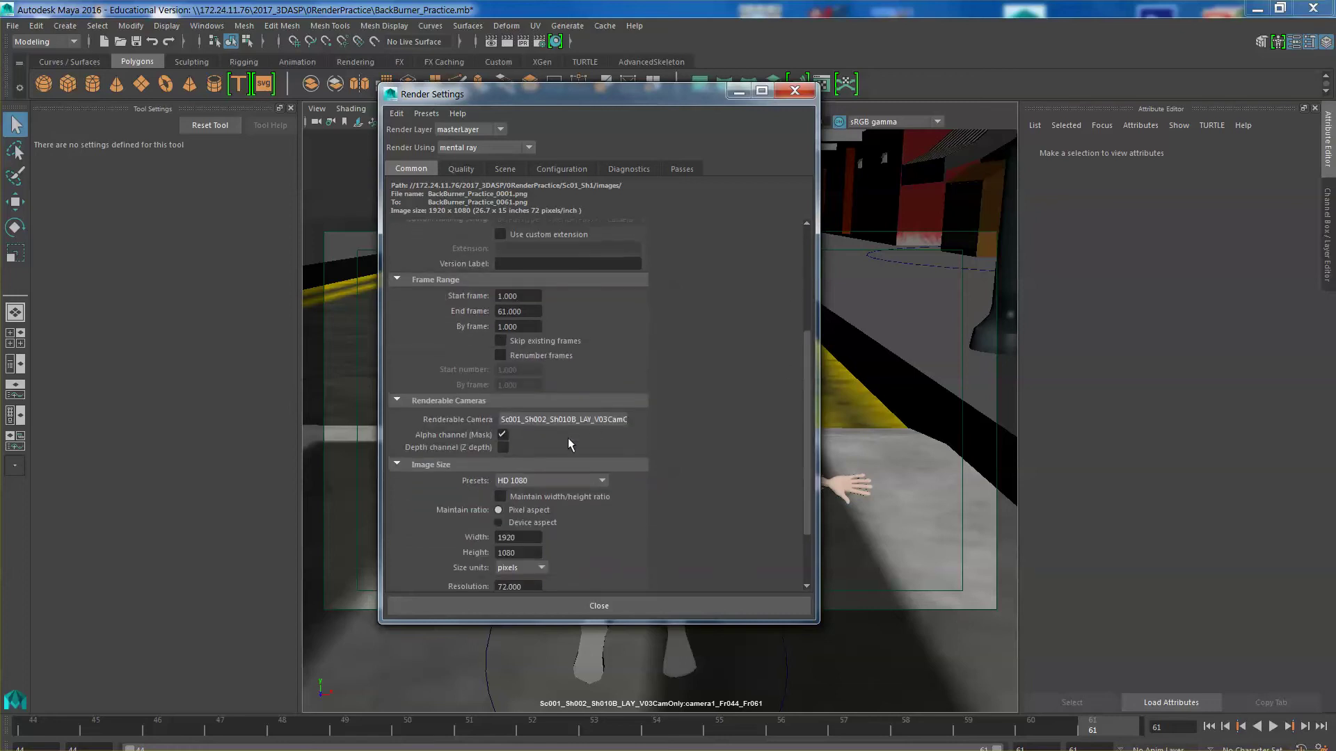
{"action": "left_click_drag", "start_coordinate": [812, 506], "coordinate": [803, 570]}
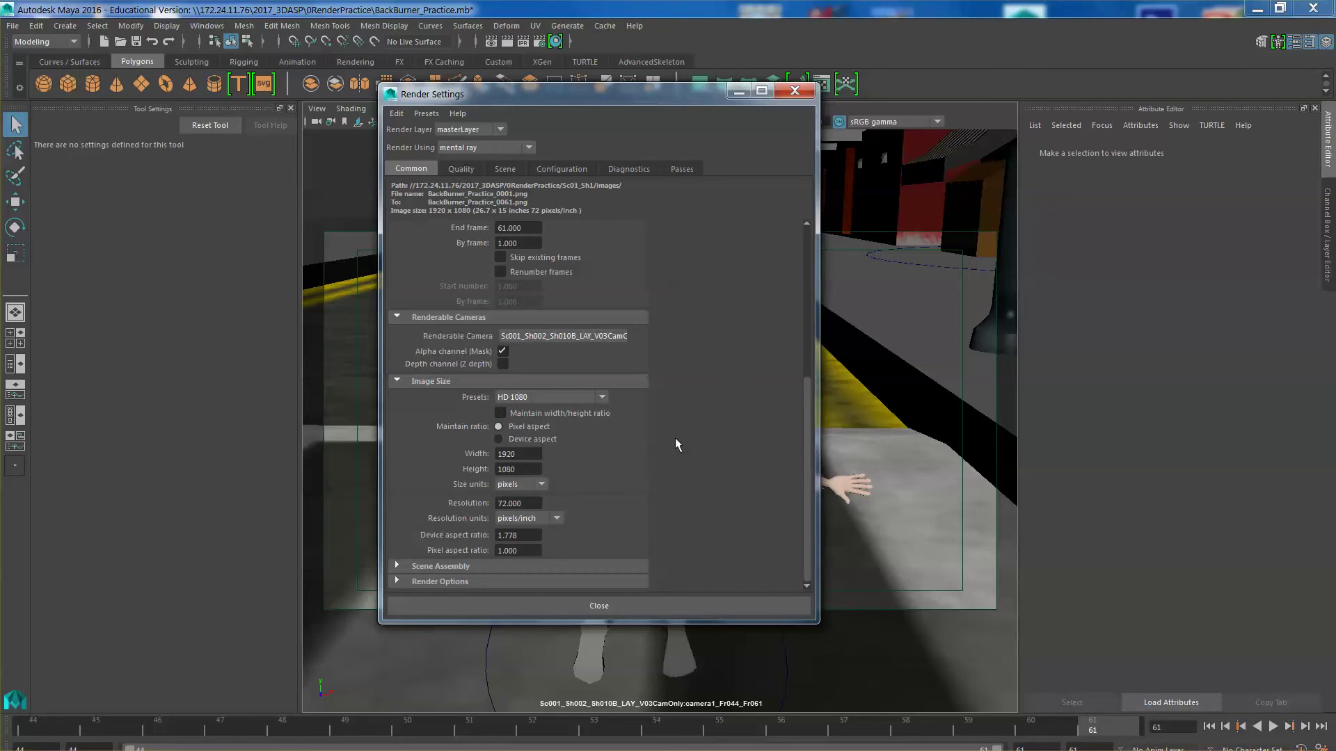
{"action": "left_click", "coordinate": [602, 397]}
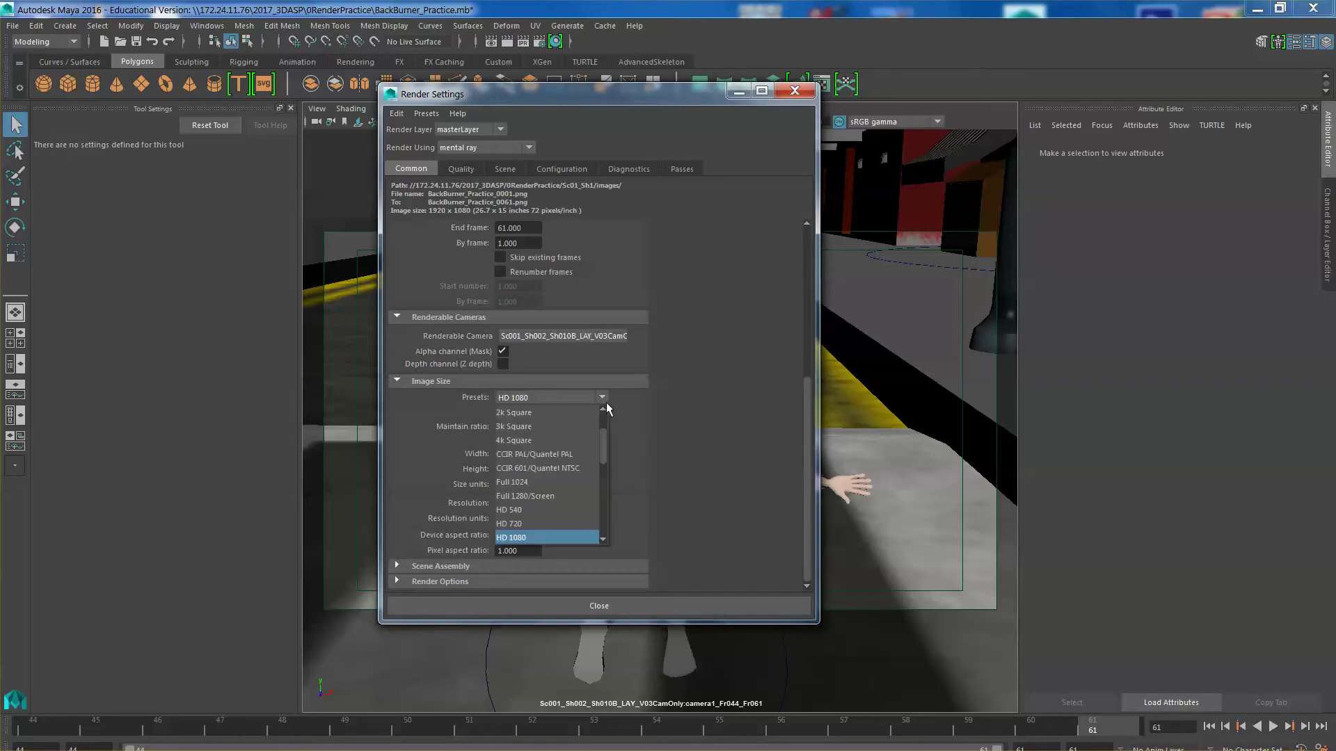
{"action": "left_click", "coordinate": [512, 510]}
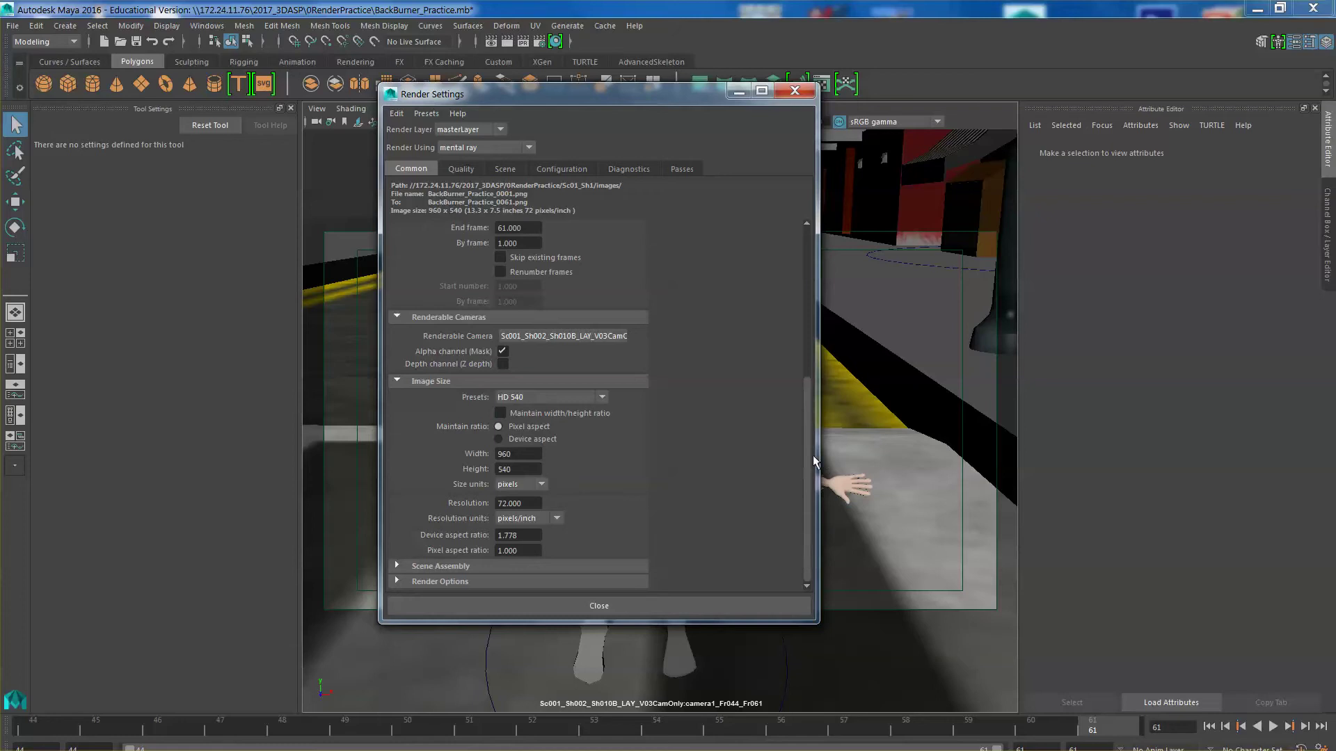
{"action": "left_click_drag", "start_coordinate": [808, 441], "coordinate": [818, 274]}
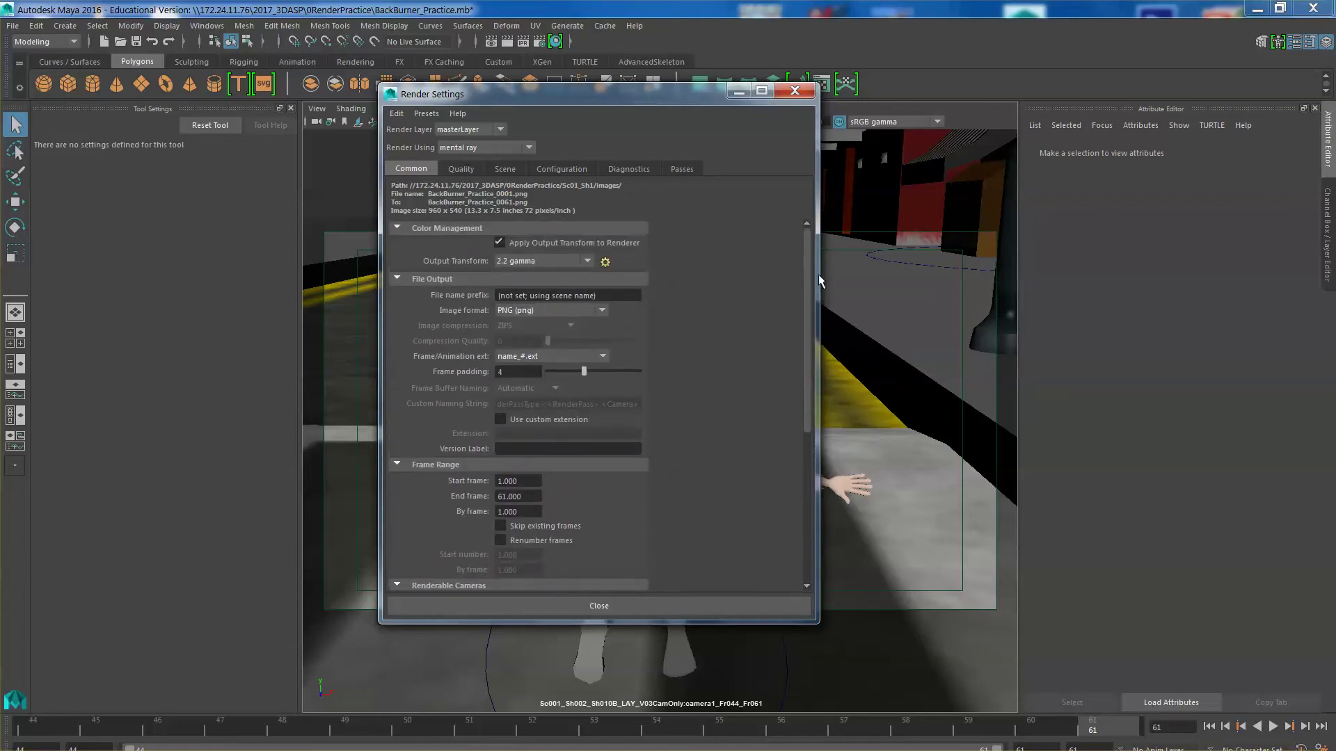
{"action": "left_click_drag", "start_coordinate": [678, 93], "coordinate": [613, 149]}
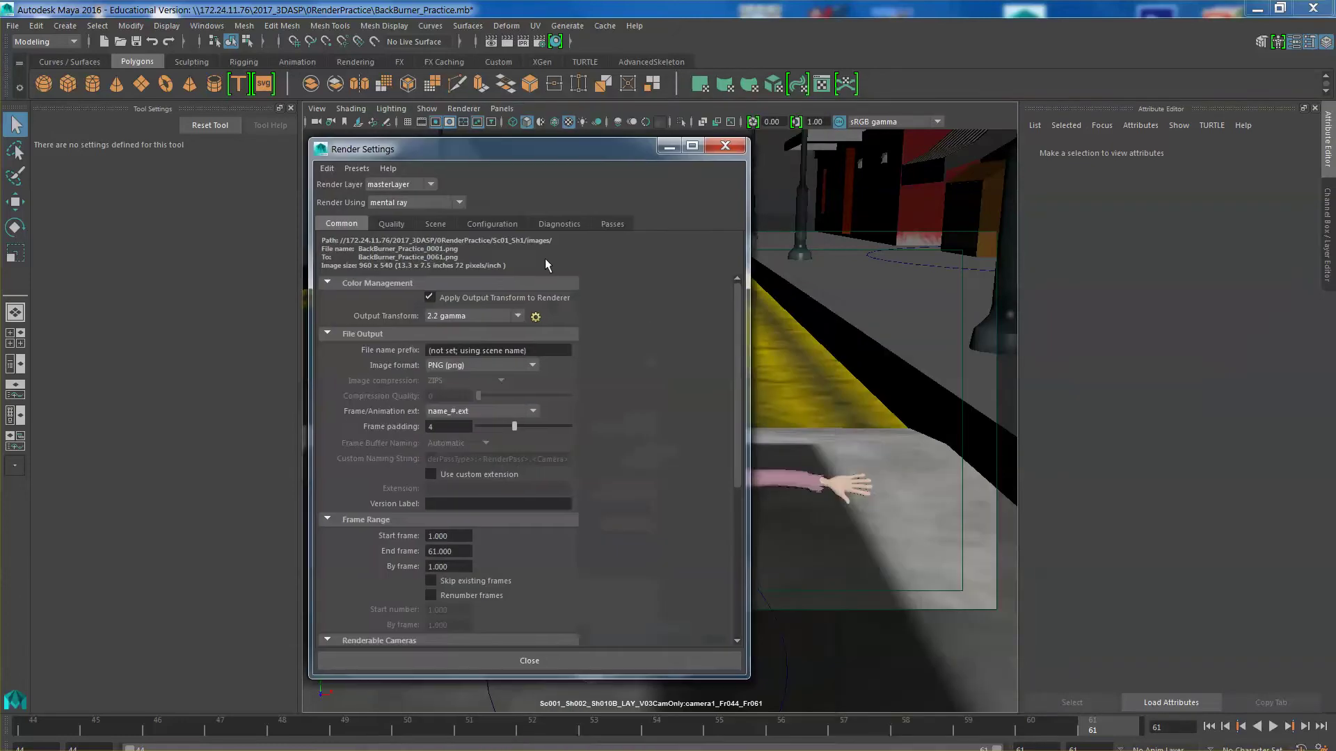
Step: Disable Apply Output Transform to Renderer and set the file name prefix to PracticeRender
{"action": "left_click", "coordinate": [430, 298]}
{"action": "left_click_drag", "start_coordinate": [481, 157], "coordinate": [593, 176]}
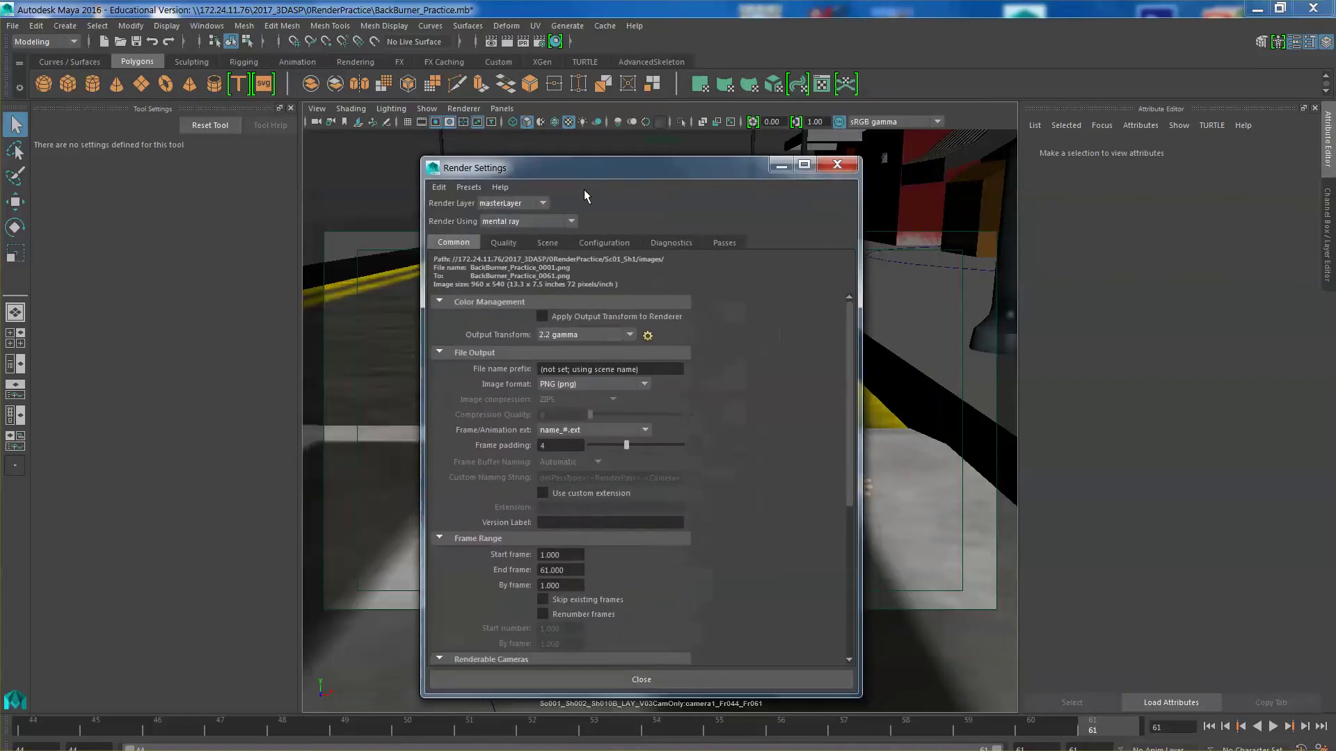
{"action": "left_click", "coordinate": [502, 244]}
{"action": "left_click", "coordinate": [550, 245]}
{"action": "left_click", "coordinate": [461, 244]}
{"action": "left_click_drag", "start_coordinate": [716, 170], "coordinate": [650, 151]}
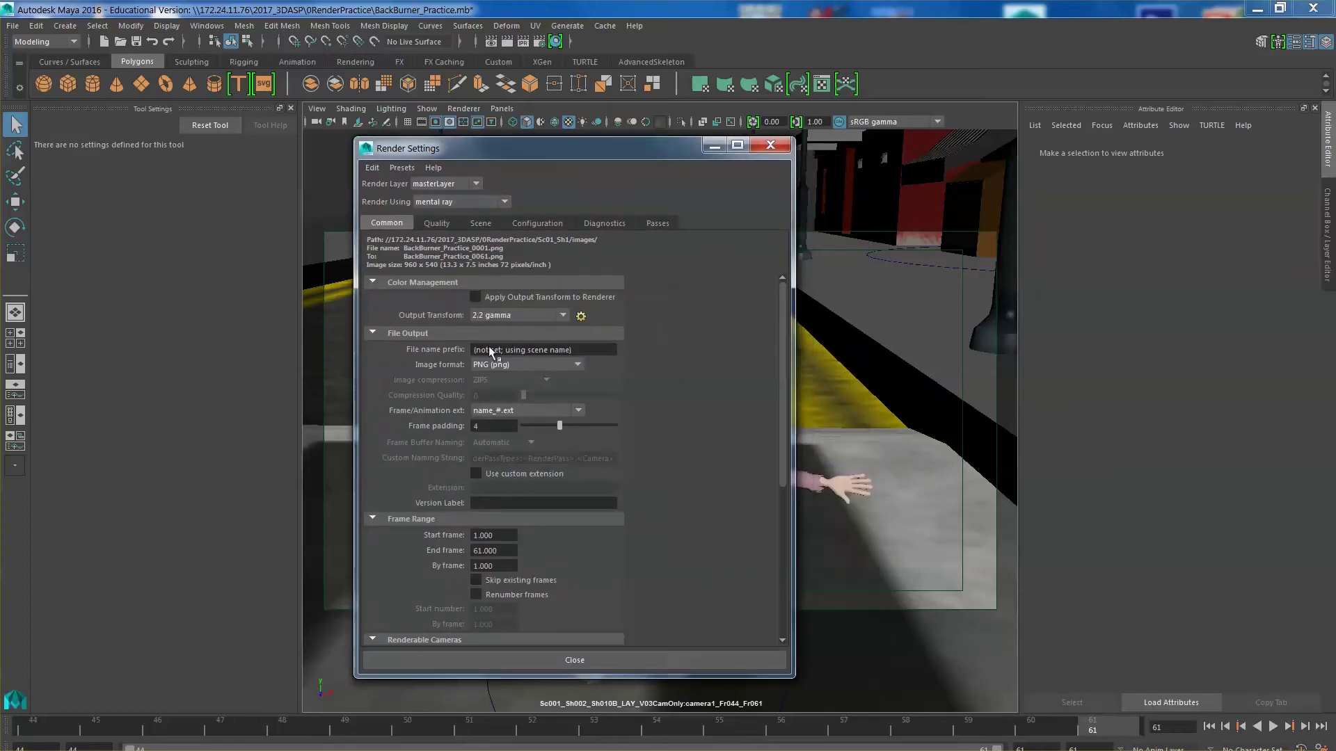
{"action": "left_click", "coordinate": [572, 350]}
{"action": "type", "text": "PracticeRender"}
Step: Save the scene past the student version warnings and minimise Render Settings
{"action": "left_click", "coordinate": [13, 25]}
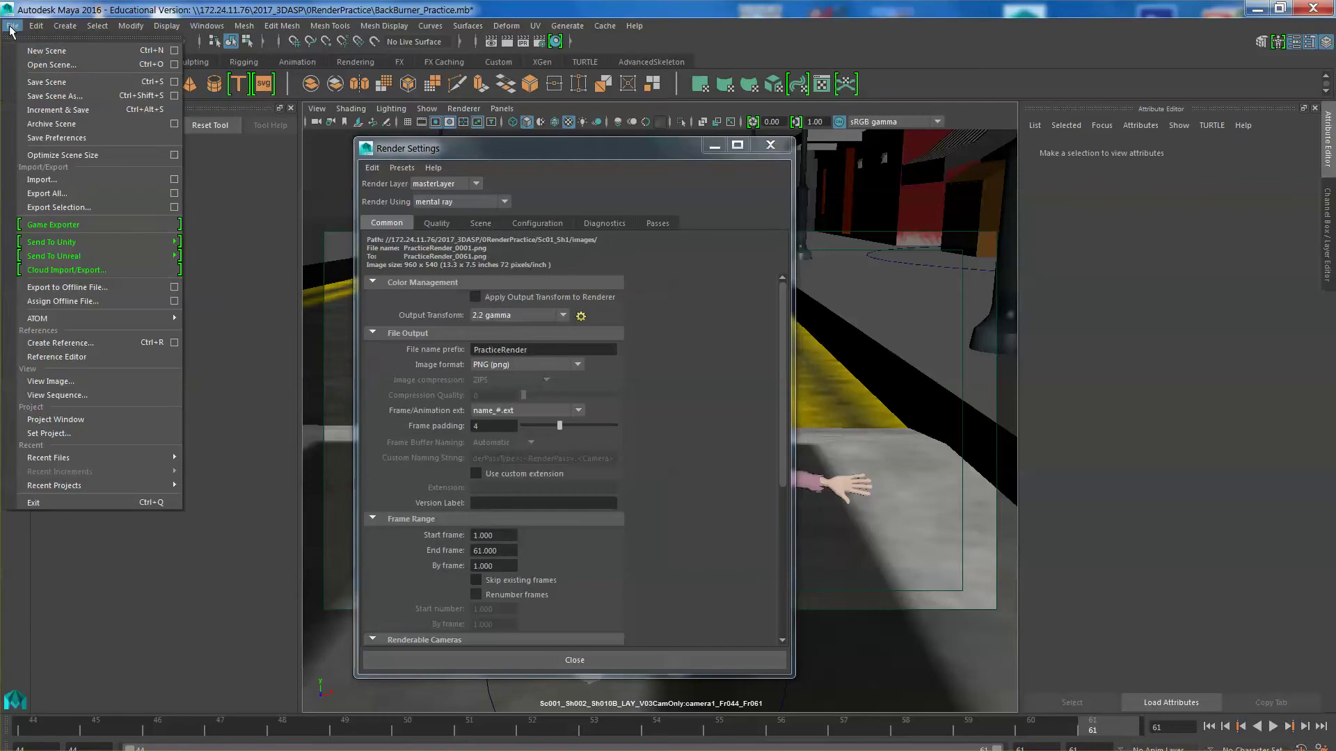
{"action": "left_click", "coordinate": [32, 81]}
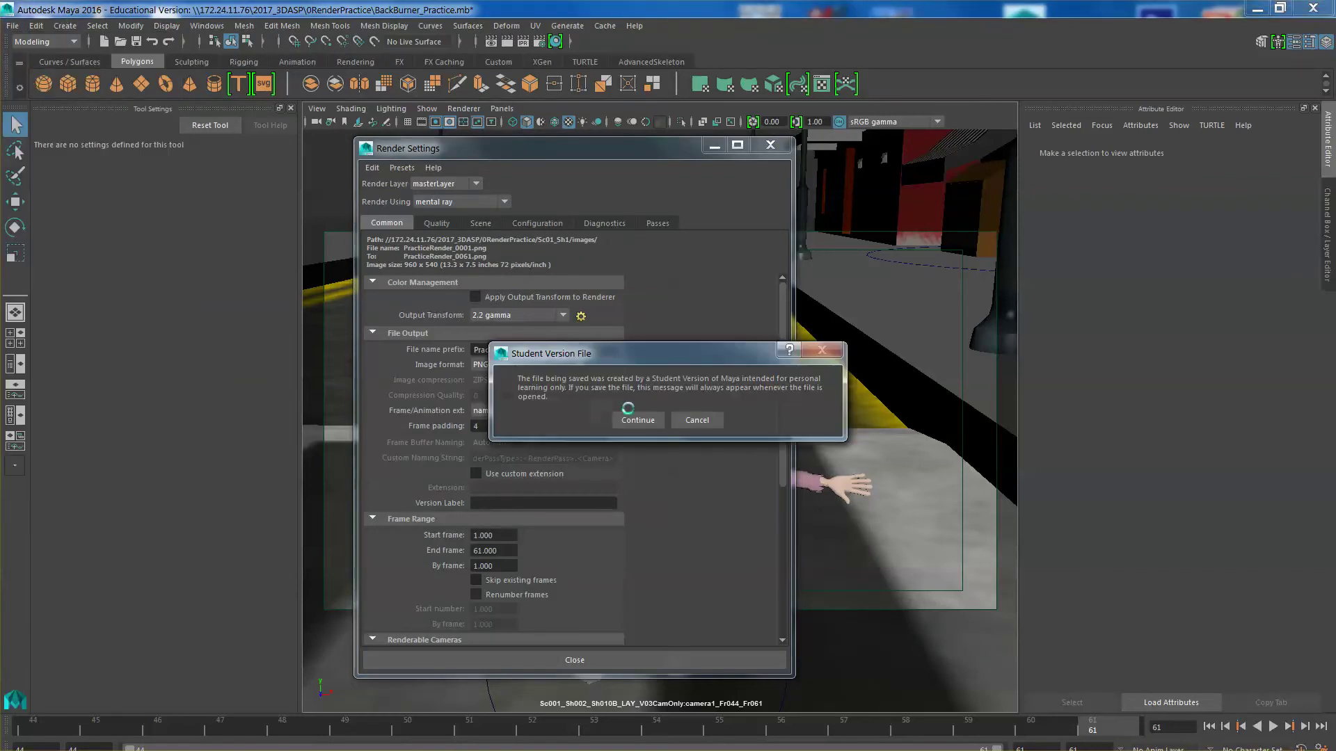
{"action": "left_click", "coordinate": [635, 421]}
{"action": "left_click", "coordinate": [641, 423]}
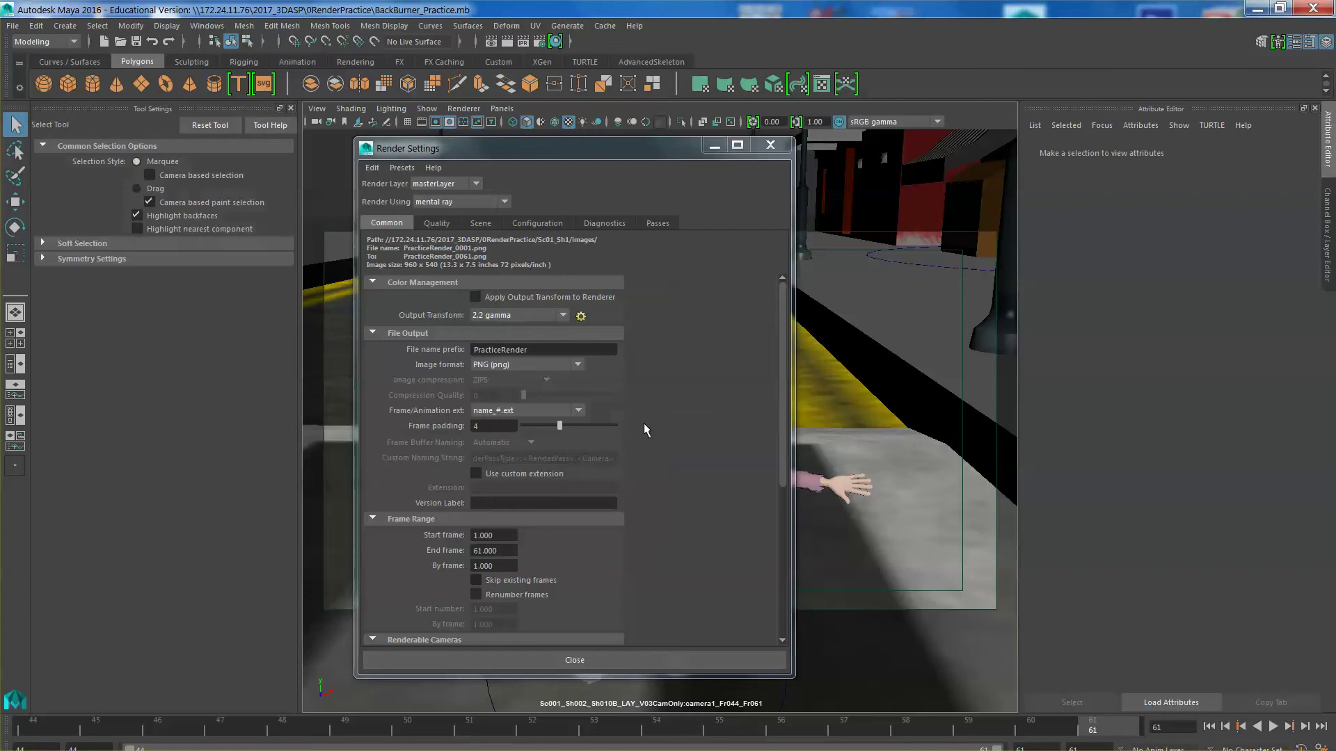
{"action": "left_click", "coordinate": [714, 148]}
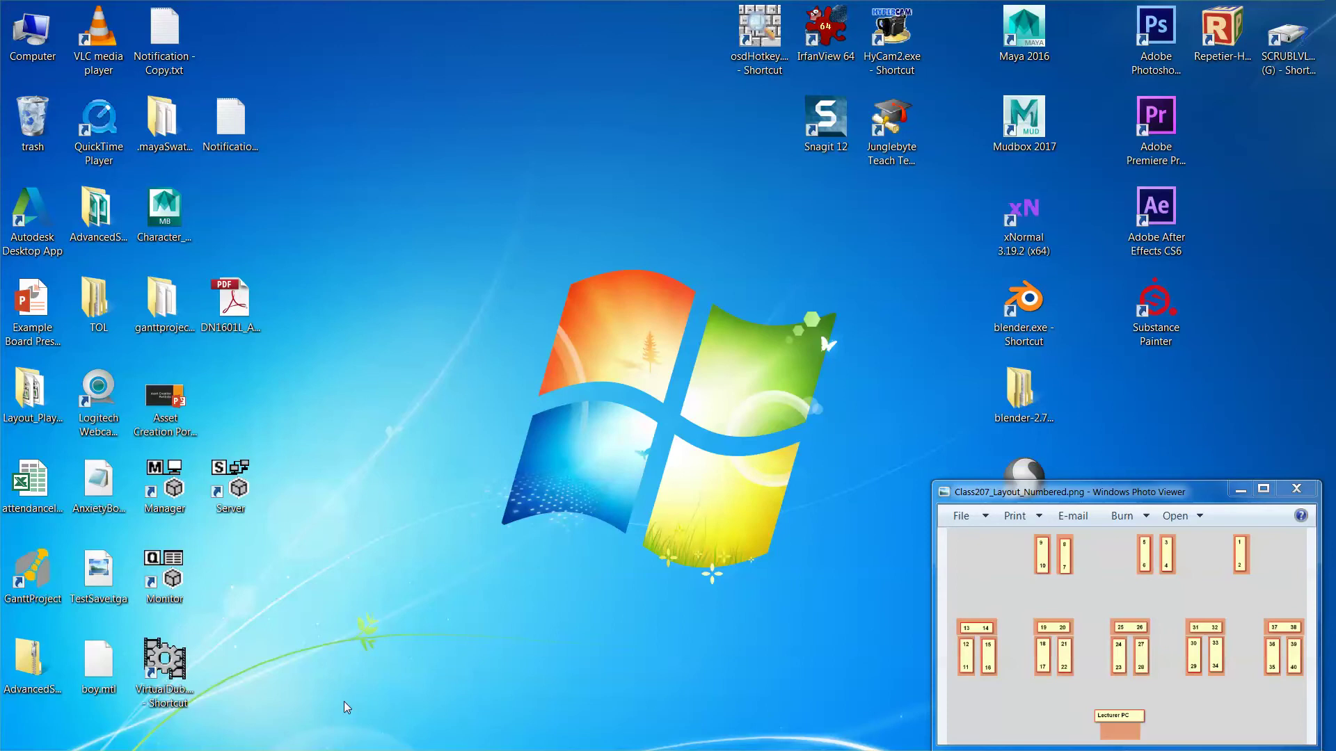
Step: Launch Manager from the Start menu's Autodesk > Autodesk Backburner 2017.0 folder
{"action": "key", "text": "super"}
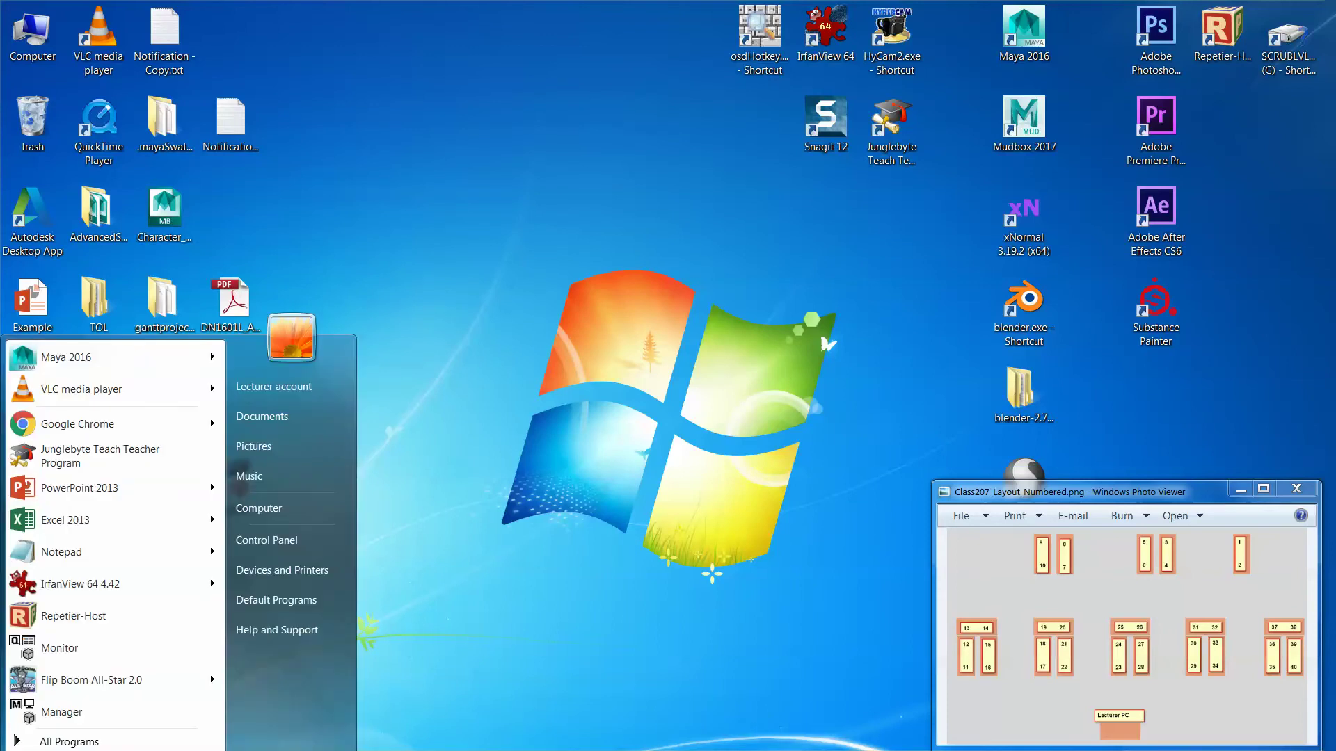
{"action": "left_click", "coordinate": [21, 743]}
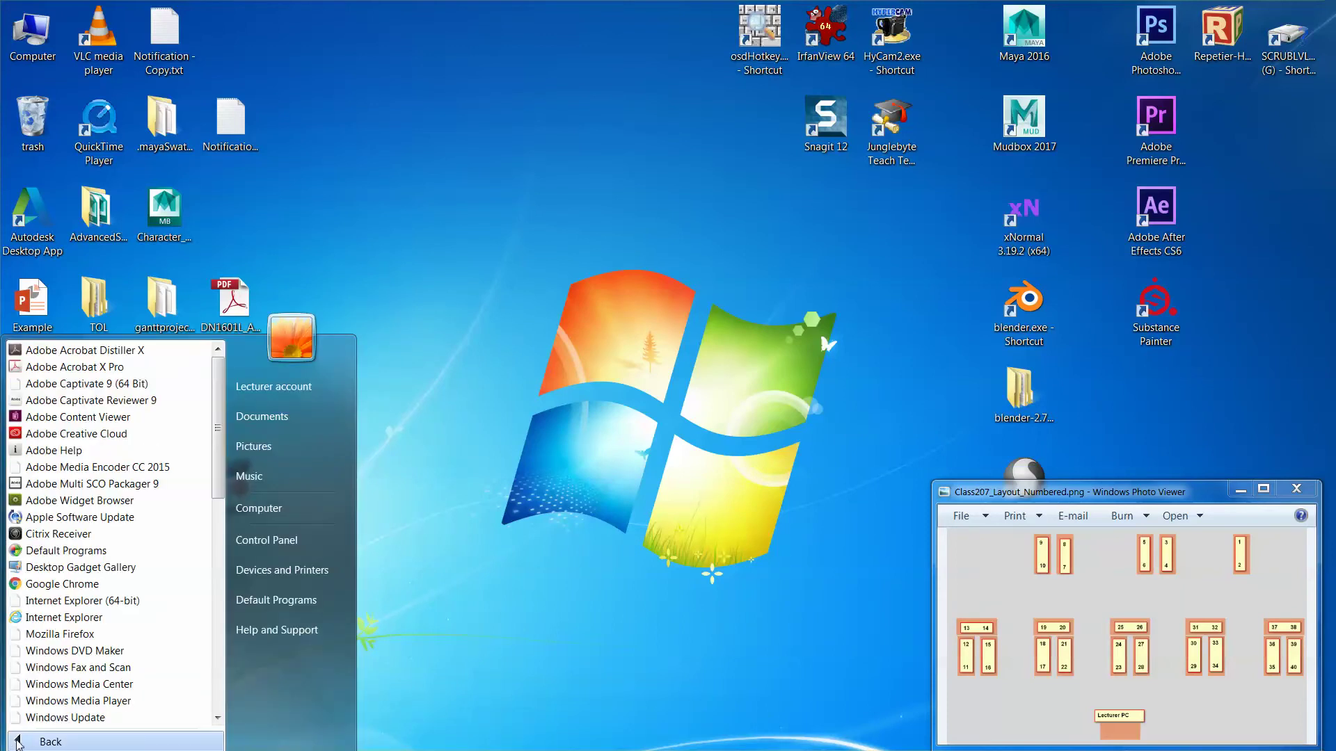
{"action": "scroll", "coordinate": [221, 588], "scroll_direction": "down", "scroll_amount": 4}
{"action": "scroll", "coordinate": [222, 588], "scroll_direction": "down", "scroll_amount": 1}
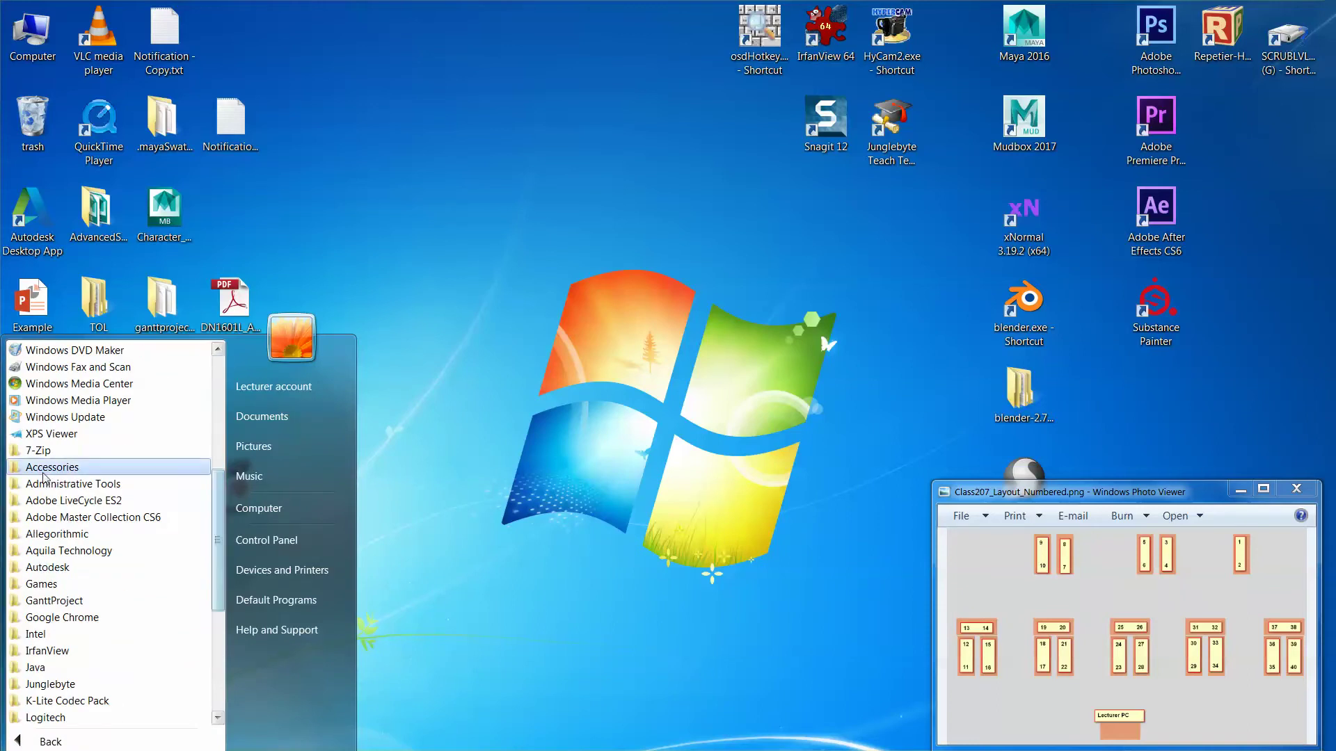
{"action": "left_click", "coordinate": [41, 568]}
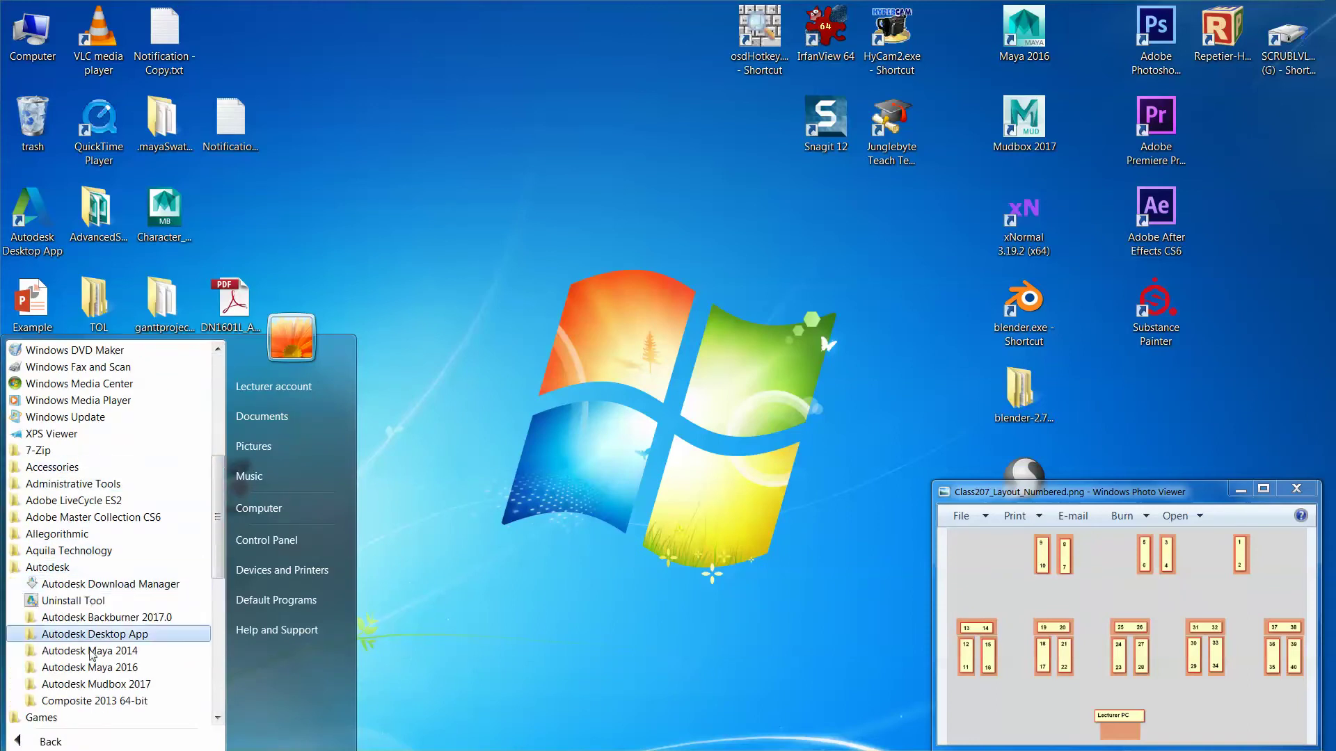
{"action": "left_click", "coordinate": [108, 620]}
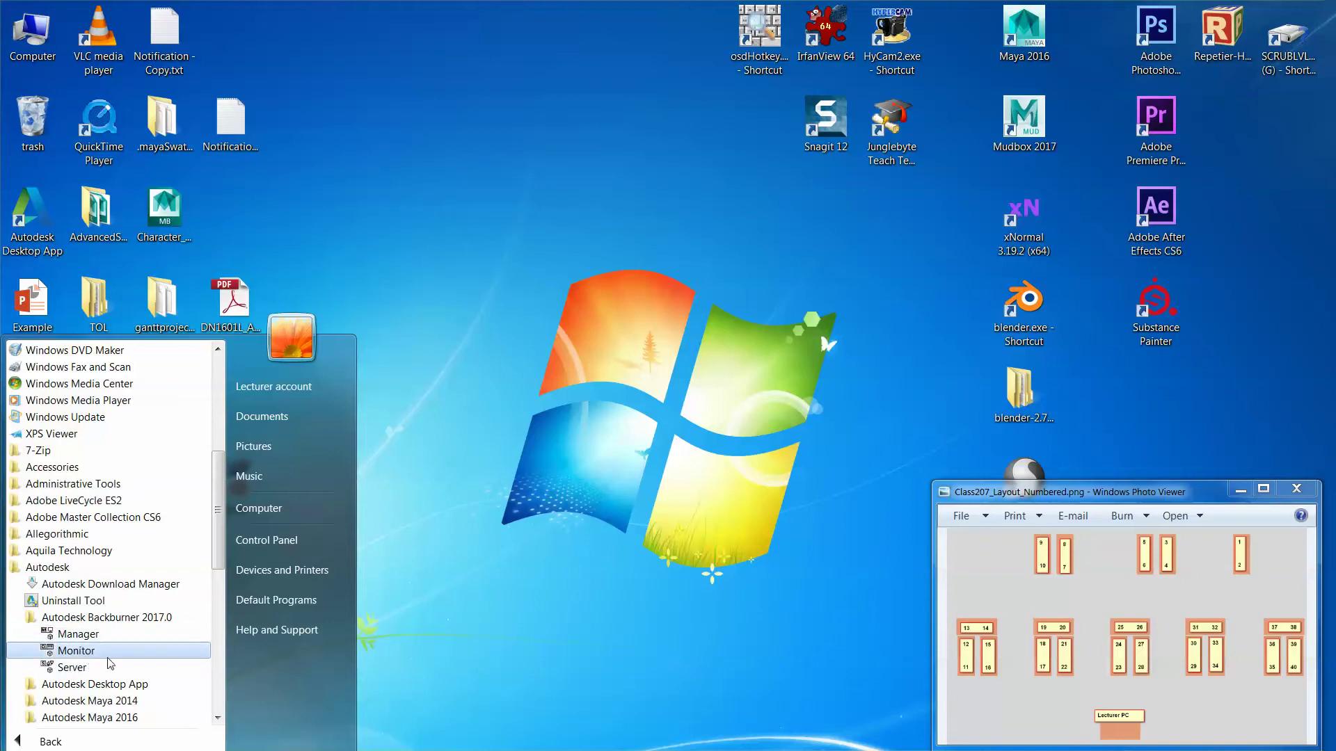
{"action": "left_click", "coordinate": [81, 635]}
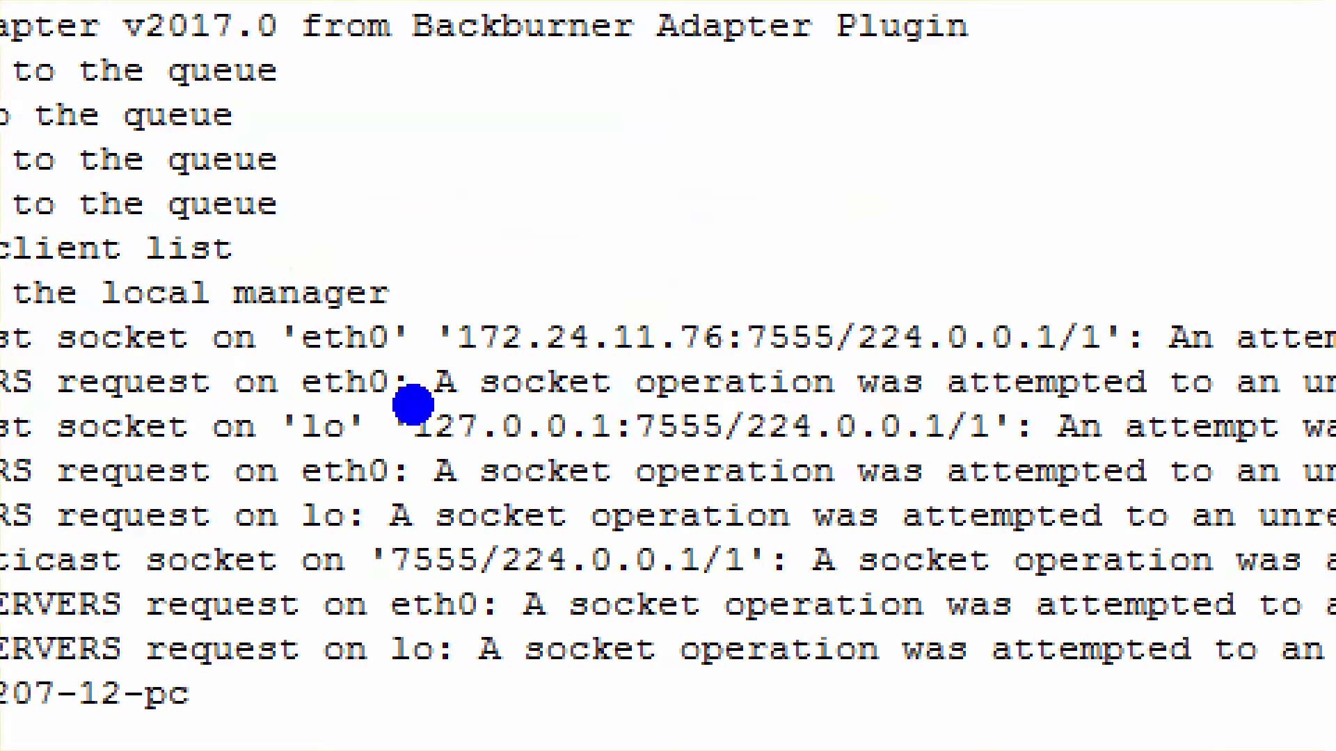
{"action": "left_click_drag", "start_coordinate": [447, 382], "coordinate": [800, 382]}
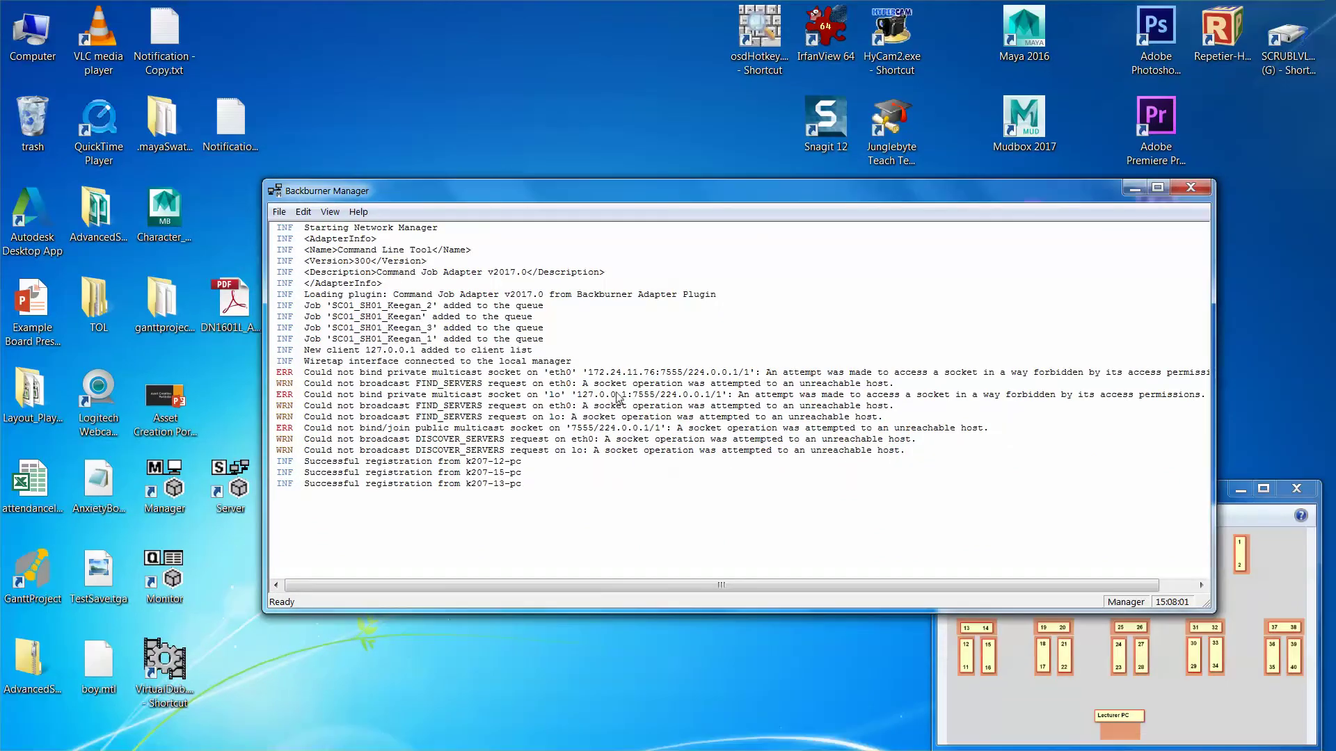
{"action": "left_click_drag", "start_coordinate": [615, 203], "coordinate": [671, 132]}
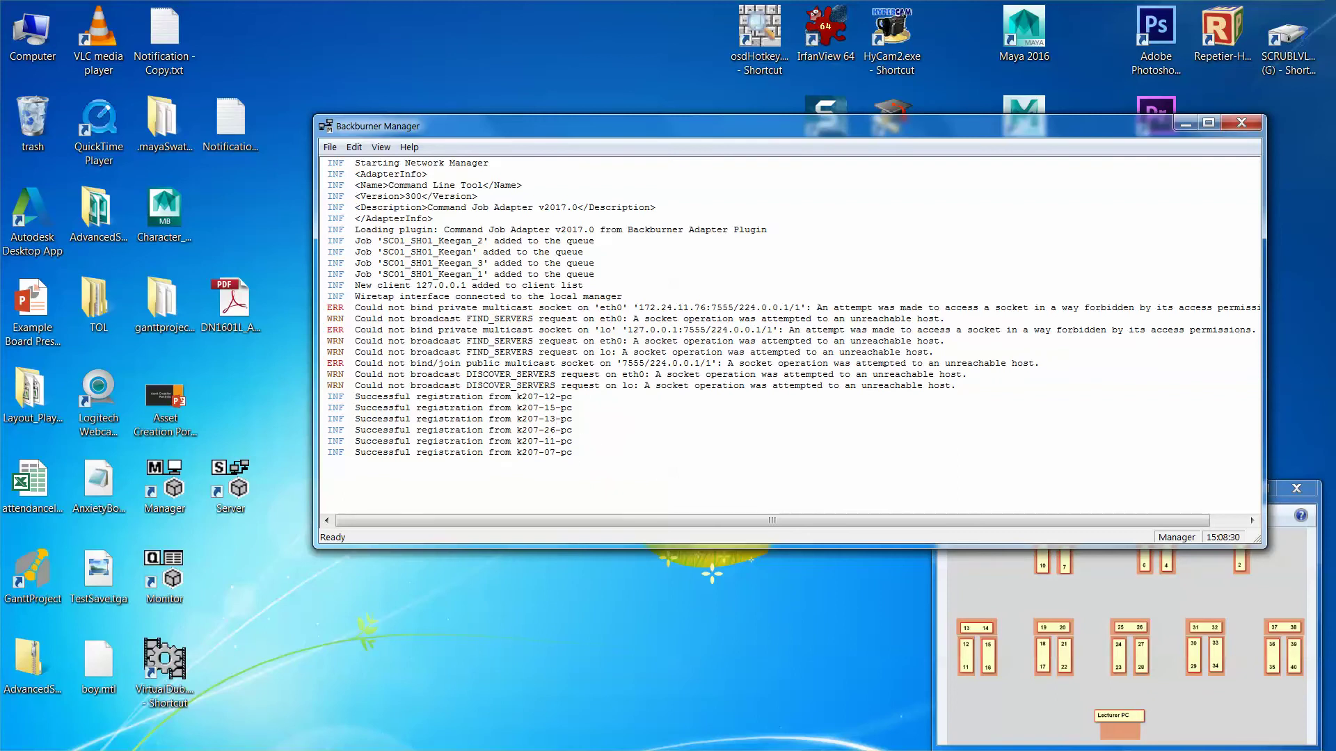
{"action": "left_click", "coordinate": [462, 750]}
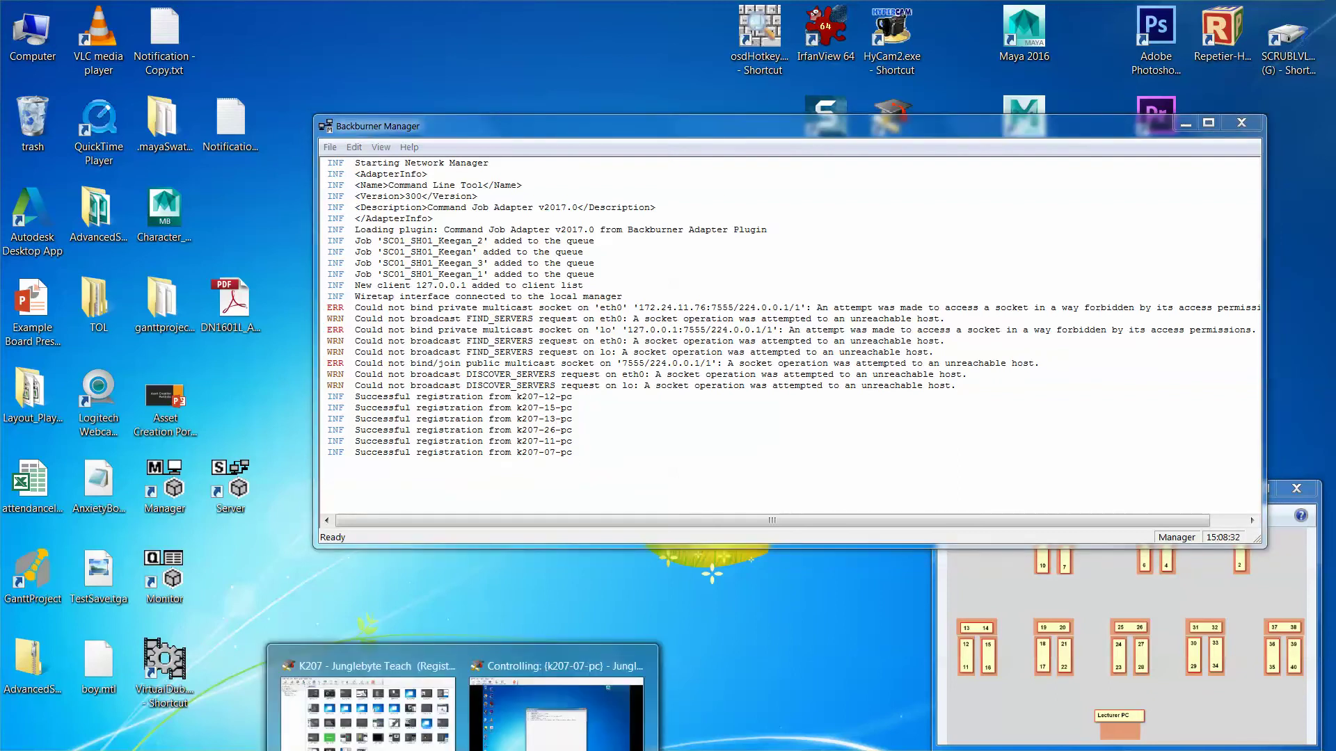
Step: Take remote control of student PC K207-14-PC from the Junglebyte Teach overview
{"action": "left_click", "coordinate": [445, 693]}
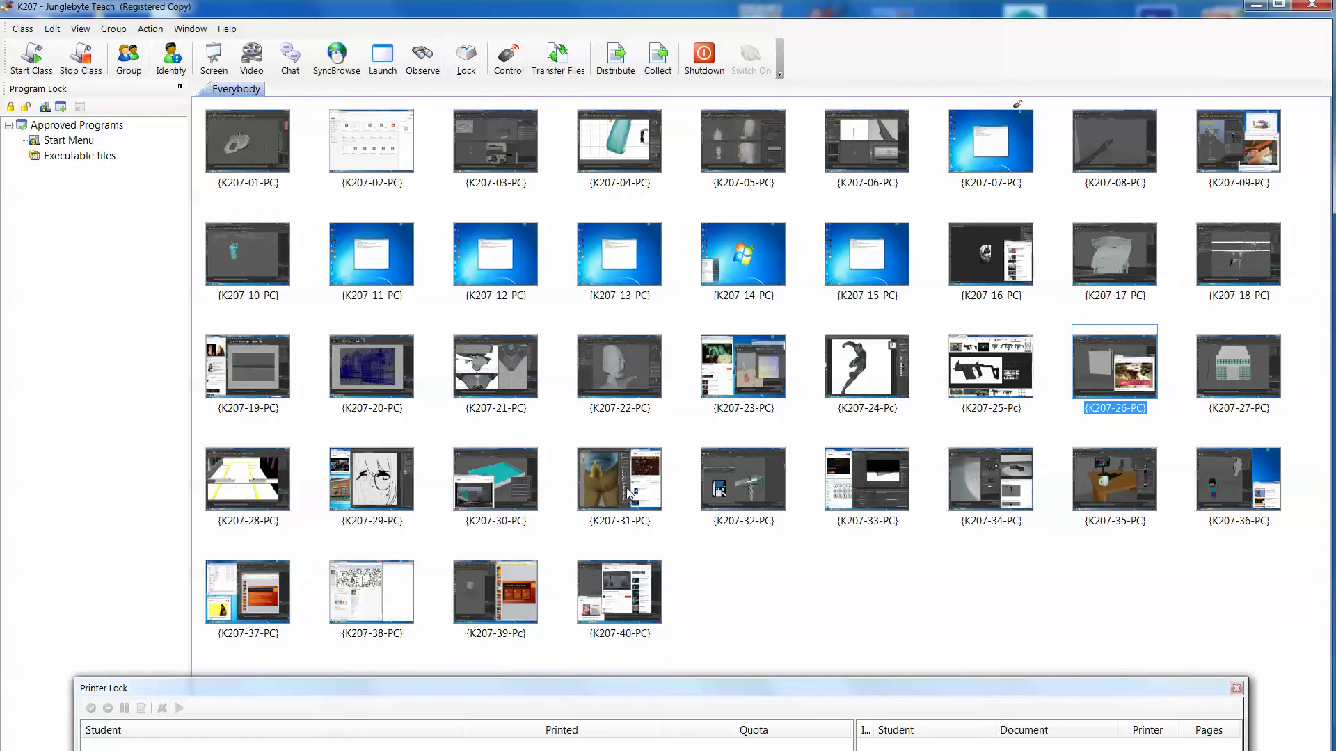
{"action": "left_click", "coordinate": [764, 266]}
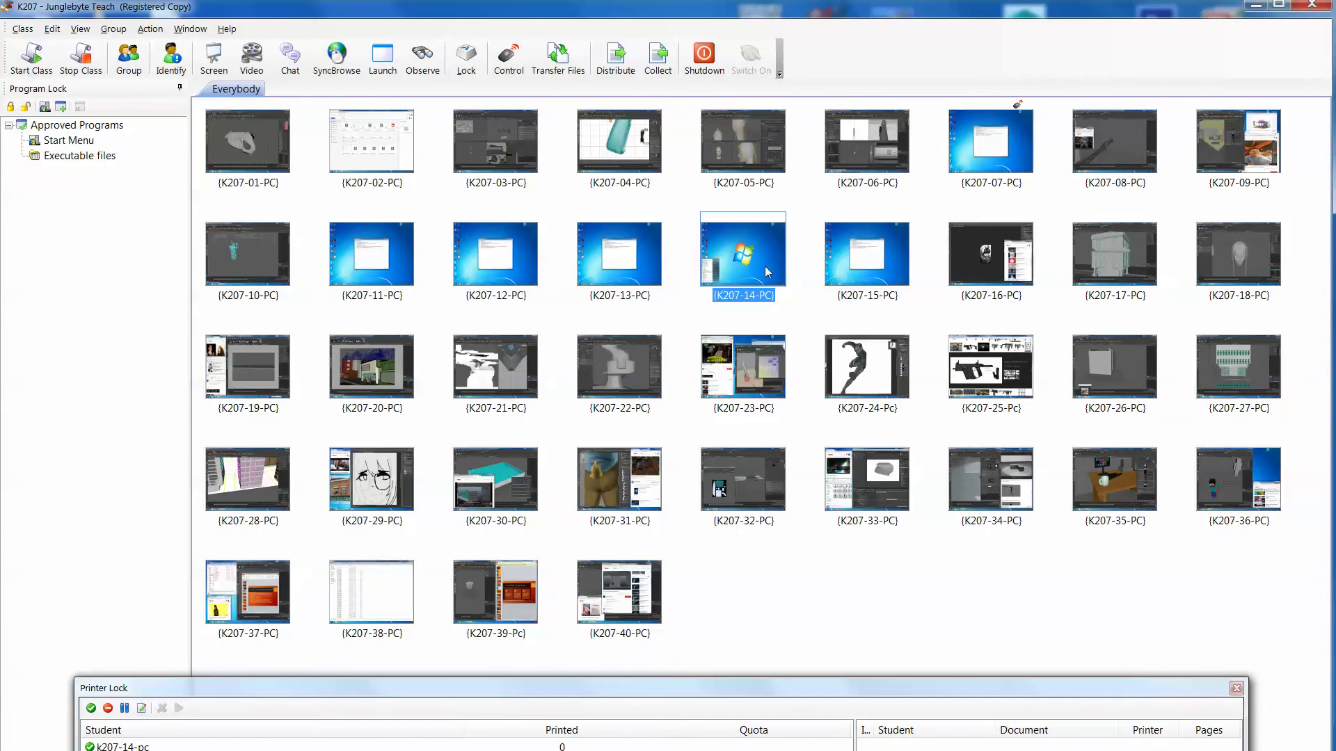
{"action": "left_click", "coordinate": [509, 56]}
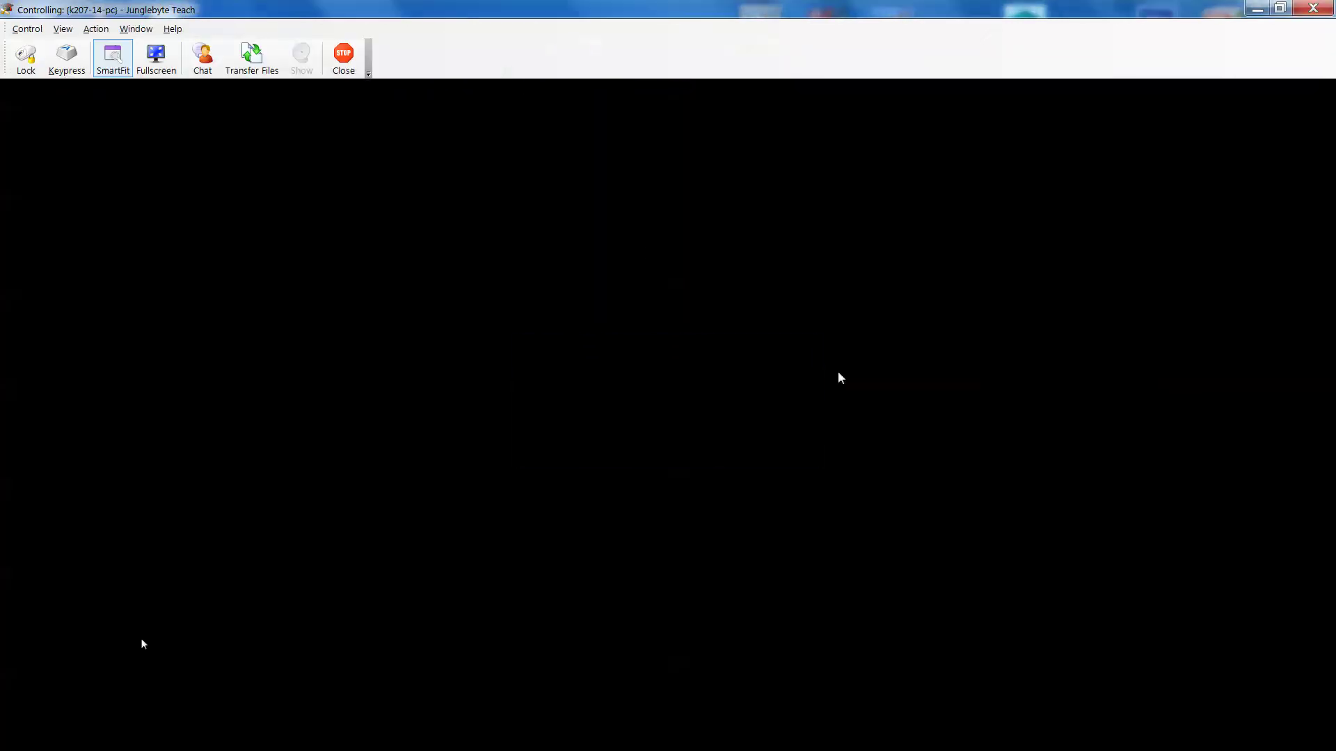
{"action": "left_click", "coordinate": [493, 595]}
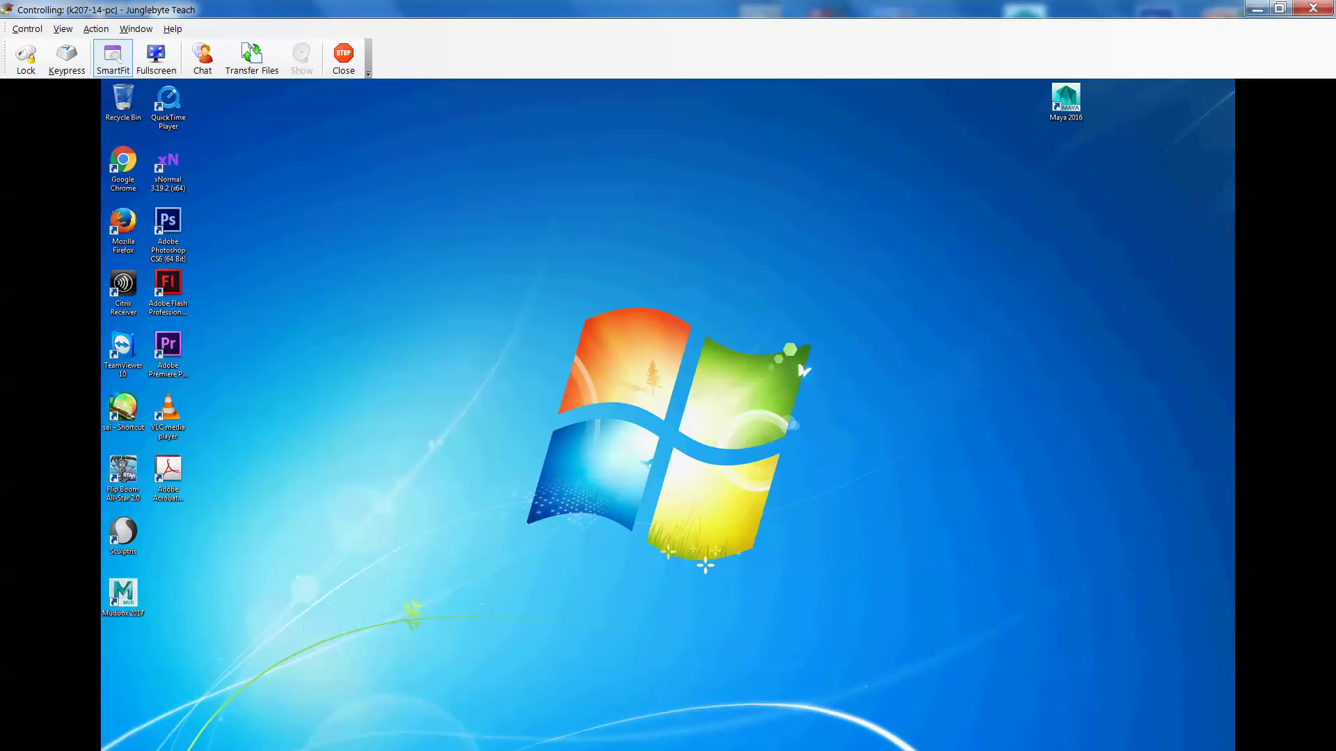
Step: On K207-14-PC, launch Server from the Autodesk Backburner 2017.0 Start menu folder
{"action": "key", "text": "super"}
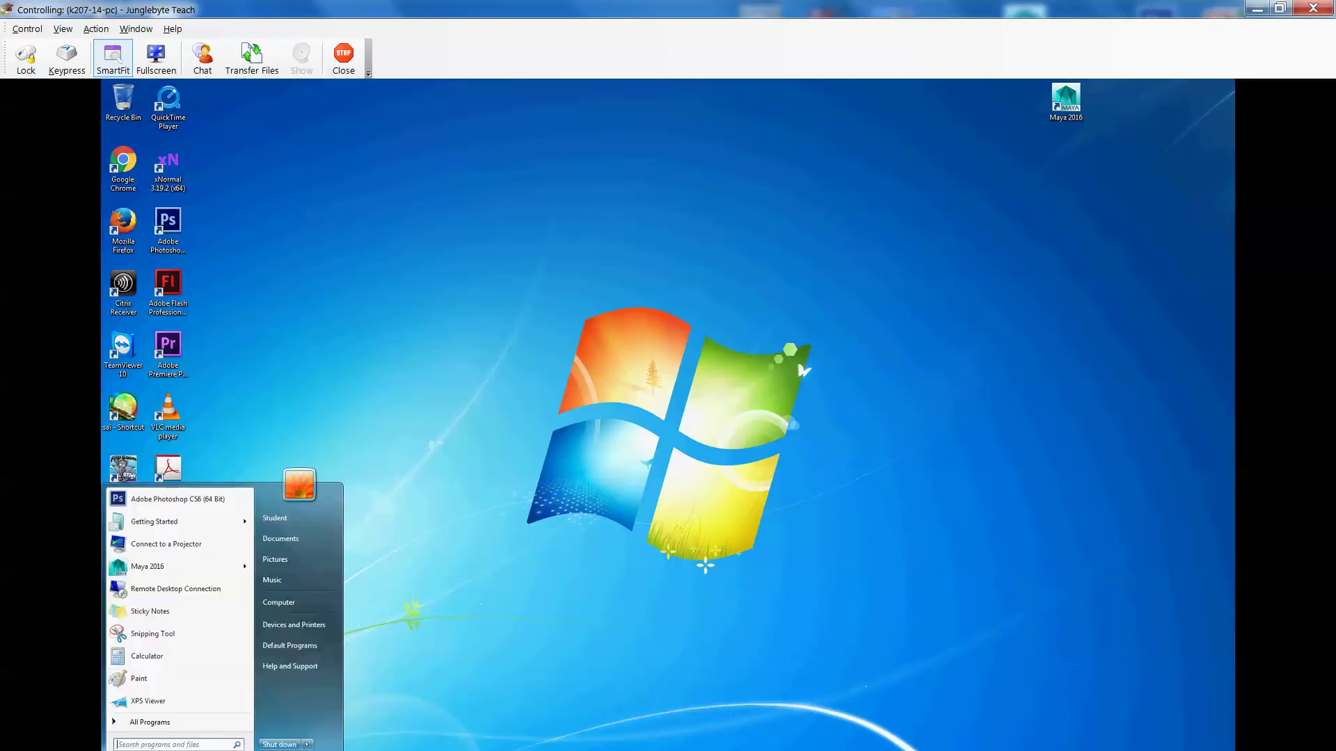
{"action": "left_click", "coordinate": [117, 723]}
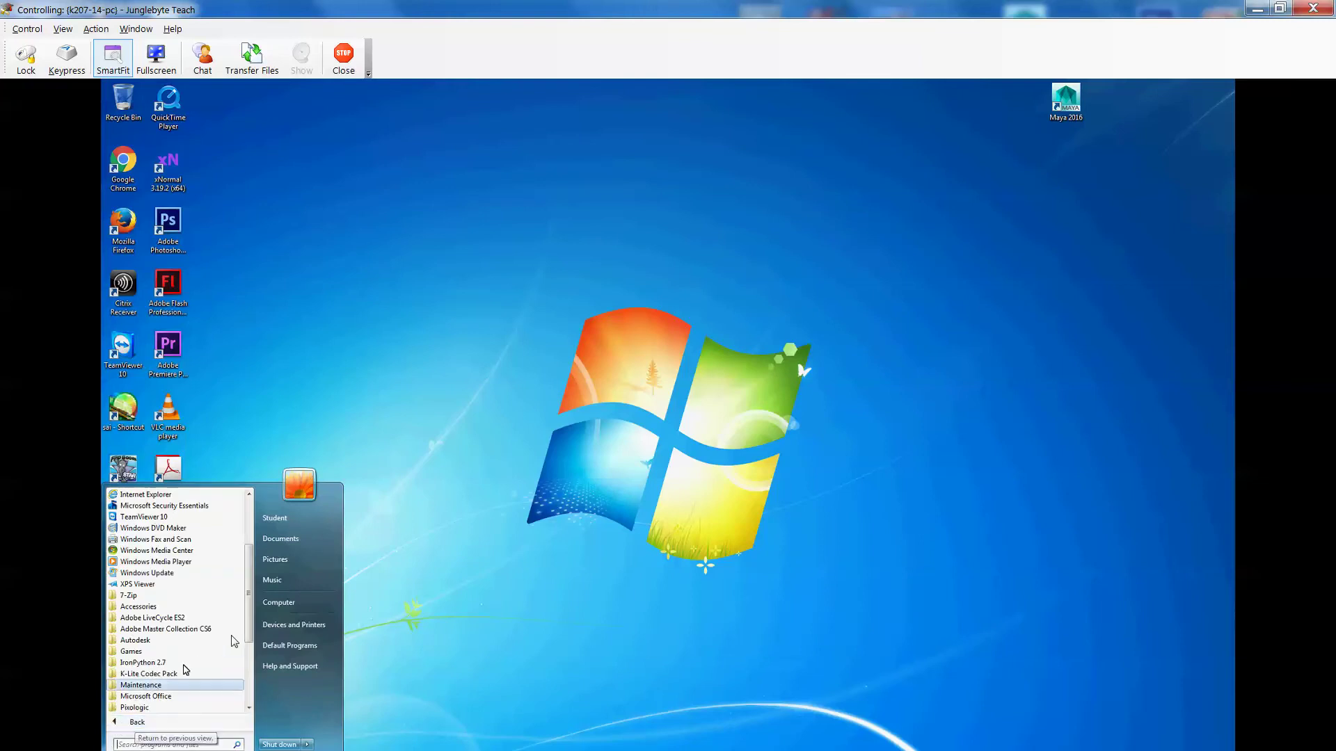
{"action": "left_click", "coordinate": [136, 640]}
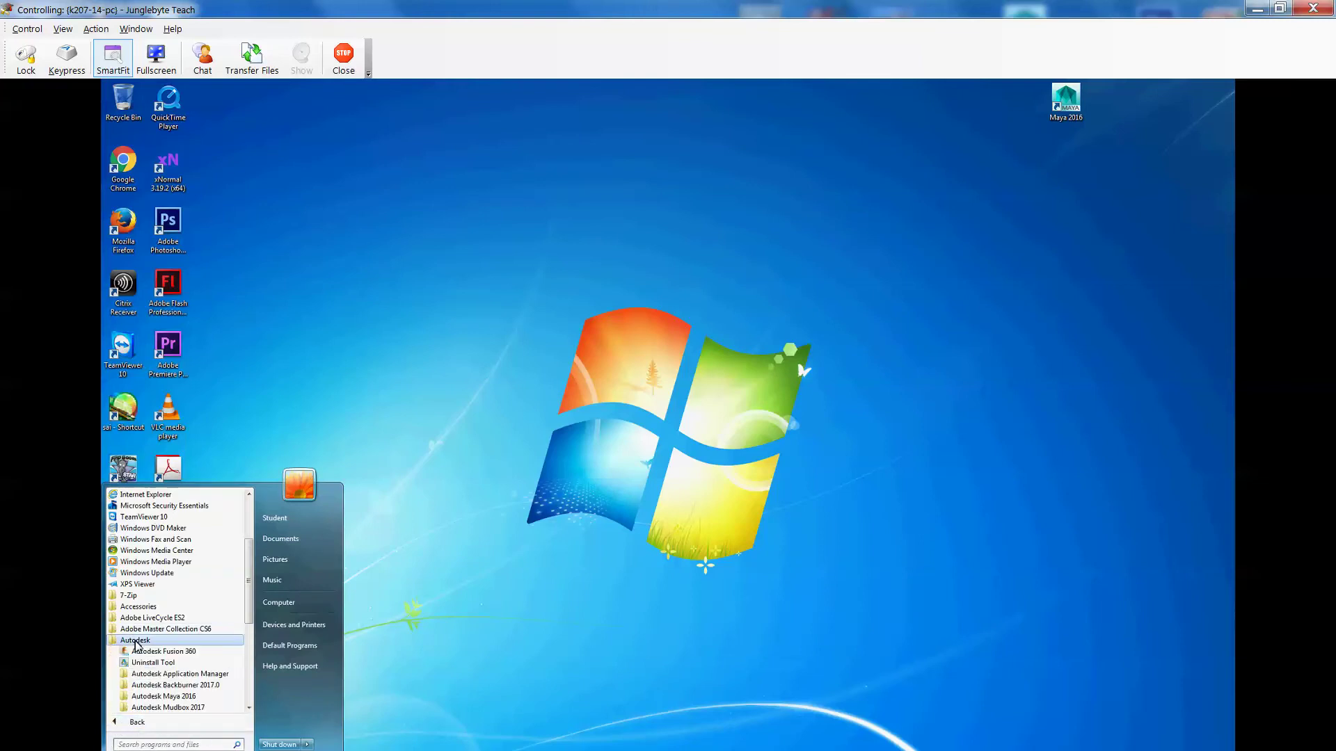
{"action": "left_click_drag", "start_coordinate": [251, 624], "coordinate": [251, 634]}
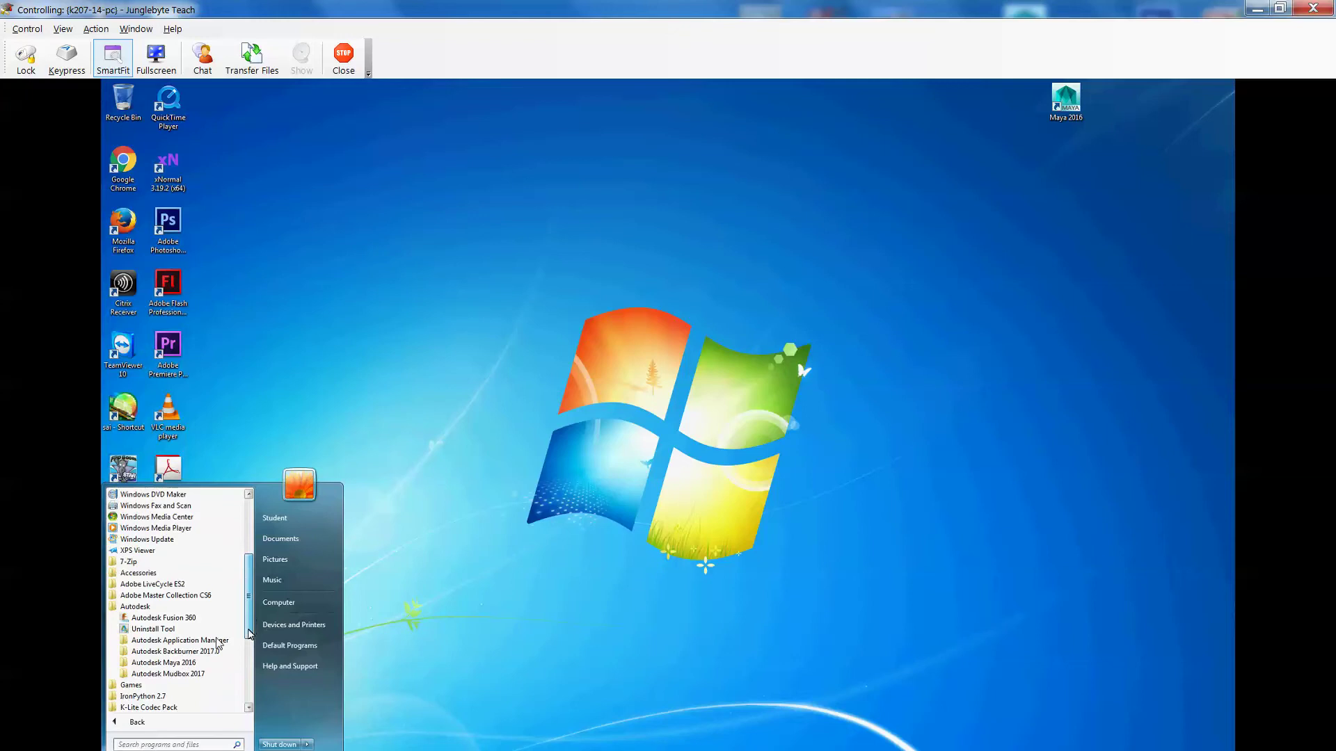
{"action": "left_click", "coordinate": [186, 654]}
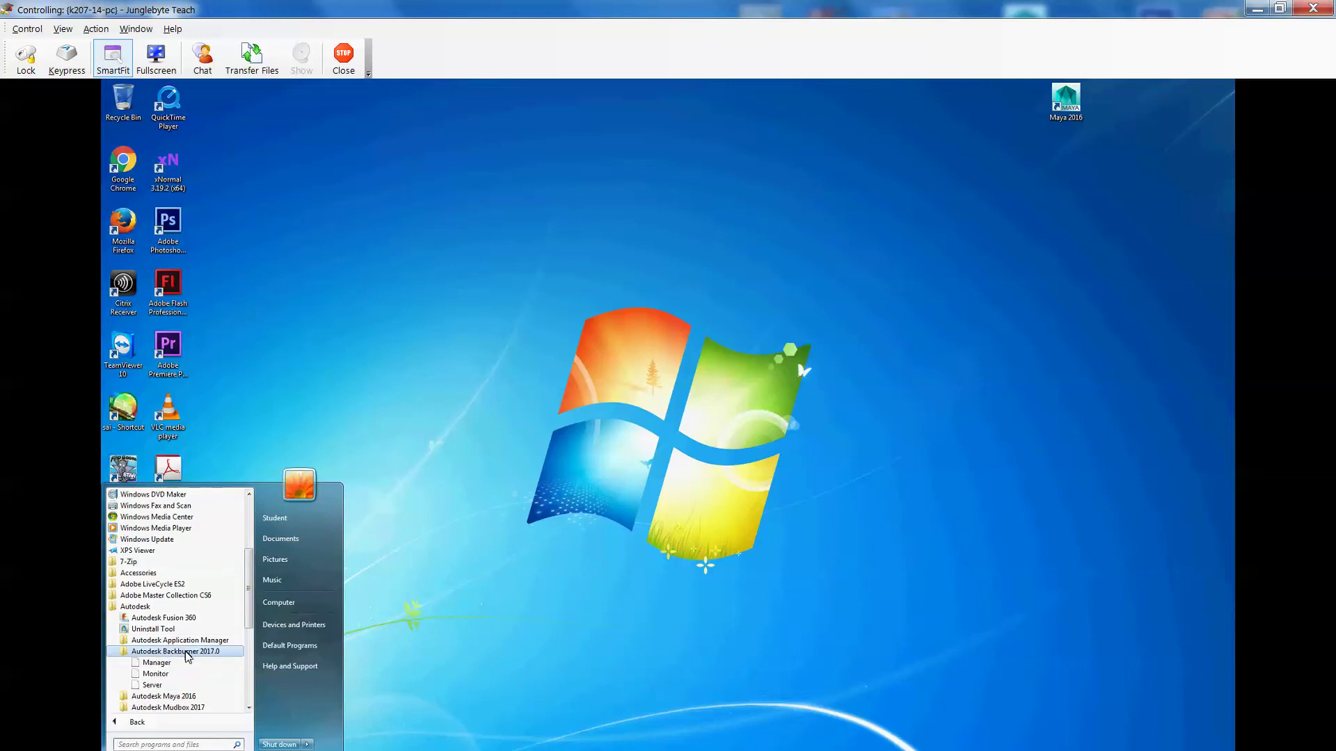
{"action": "left_click", "coordinate": [148, 686]}
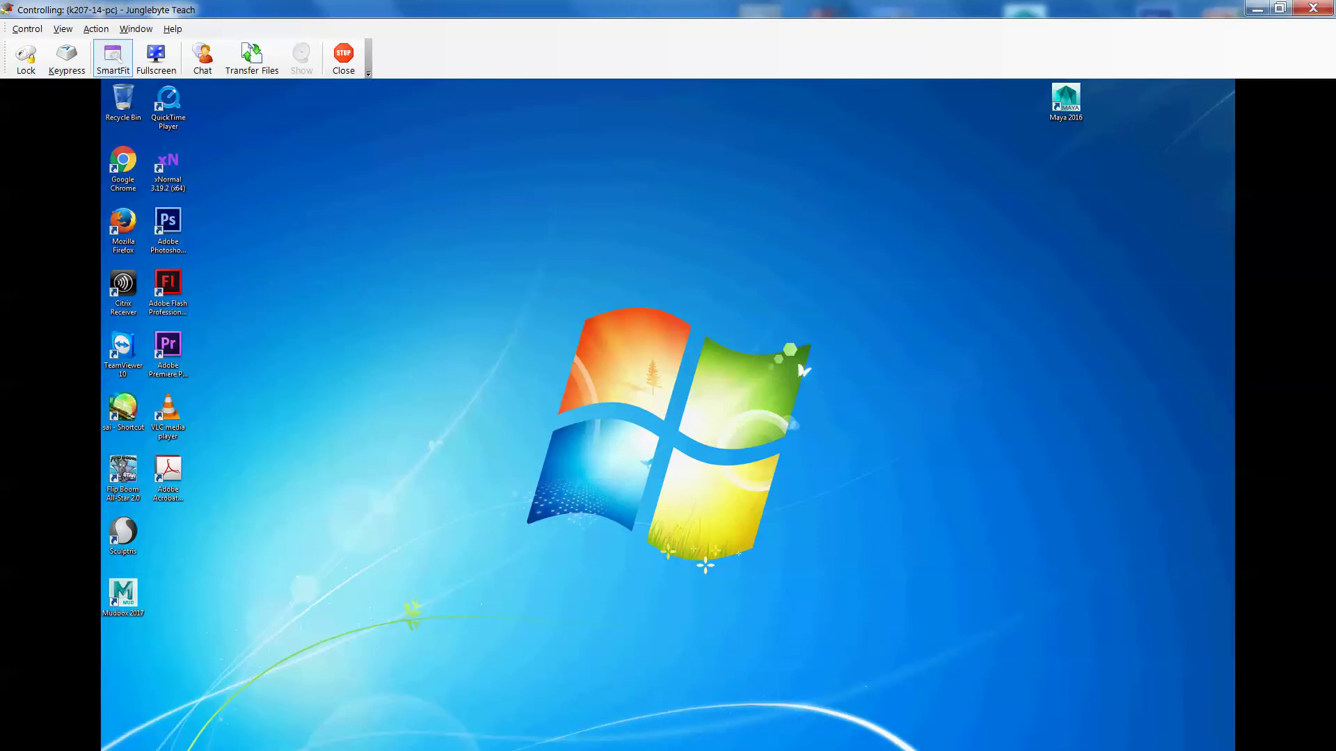
{"action": "key", "text": "super"}
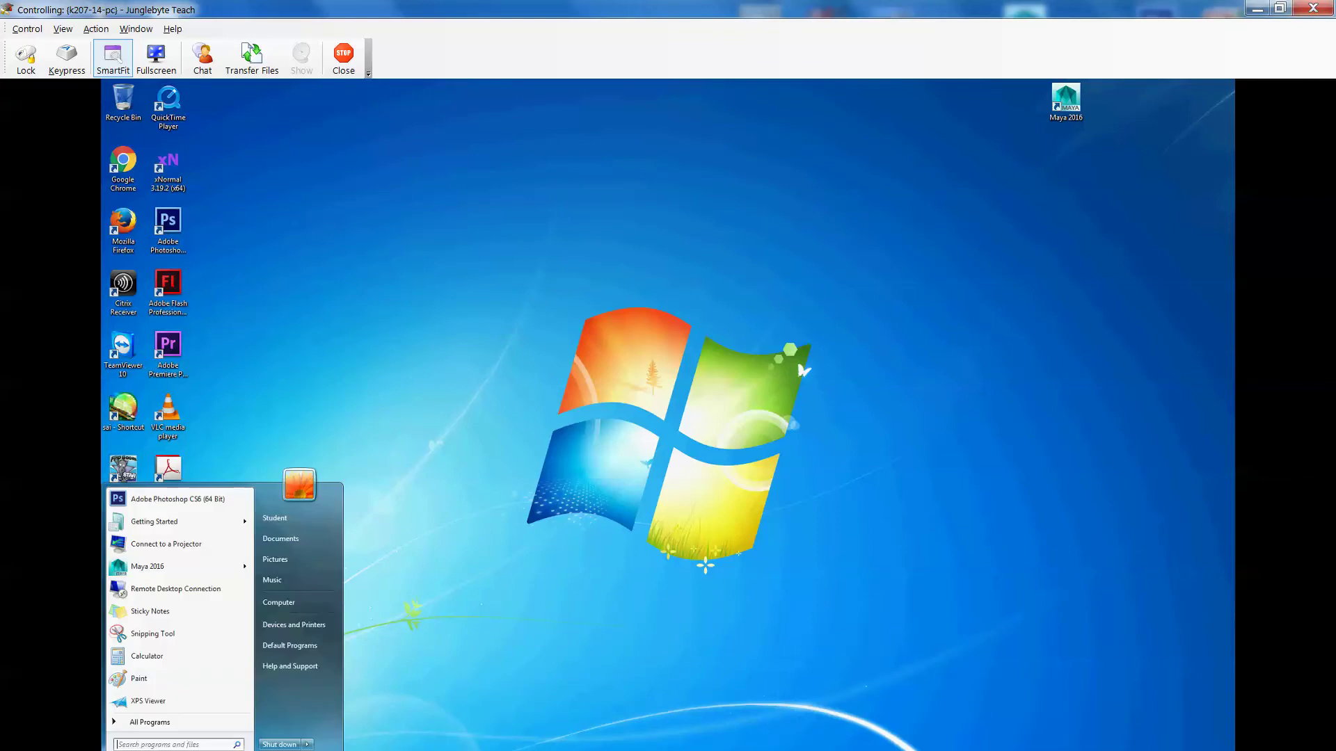
{"action": "left_click", "coordinate": [116, 723]}
{"action": "left_click", "coordinate": [116, 610]}
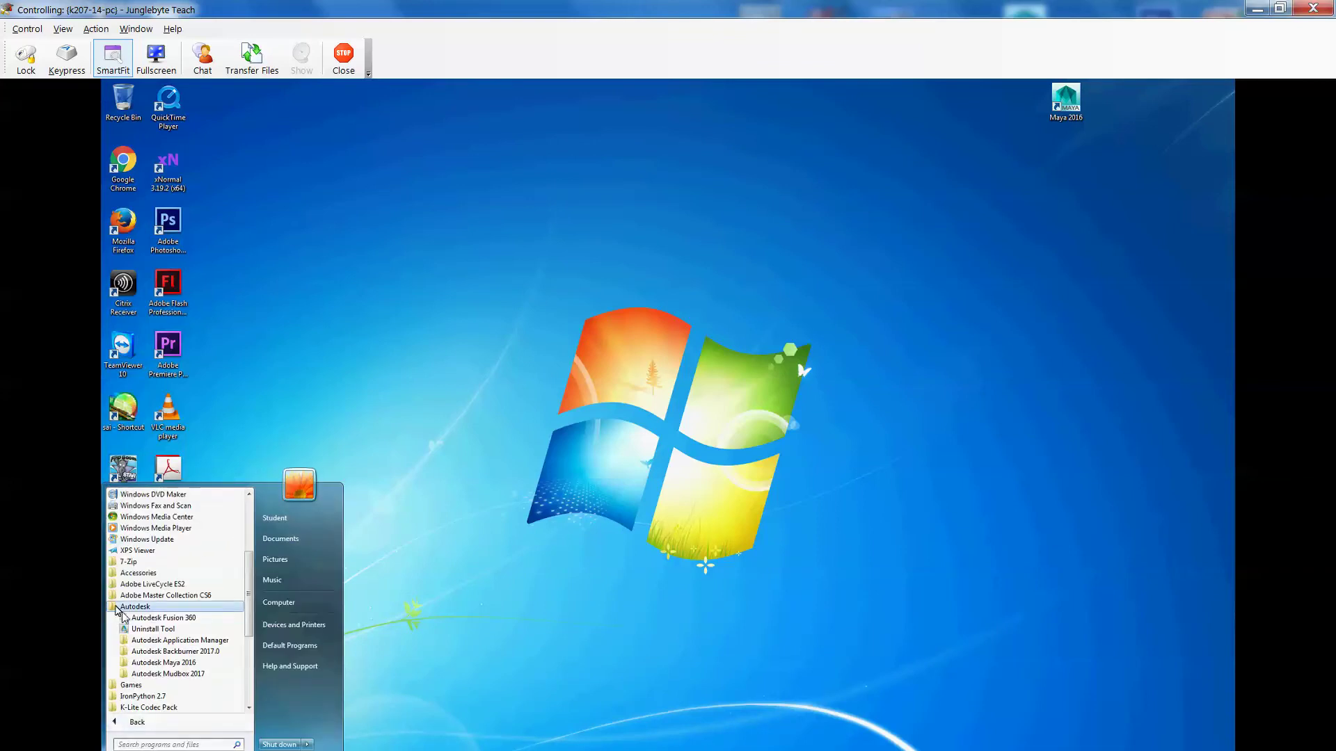
{"action": "left_click", "coordinate": [135, 653]}
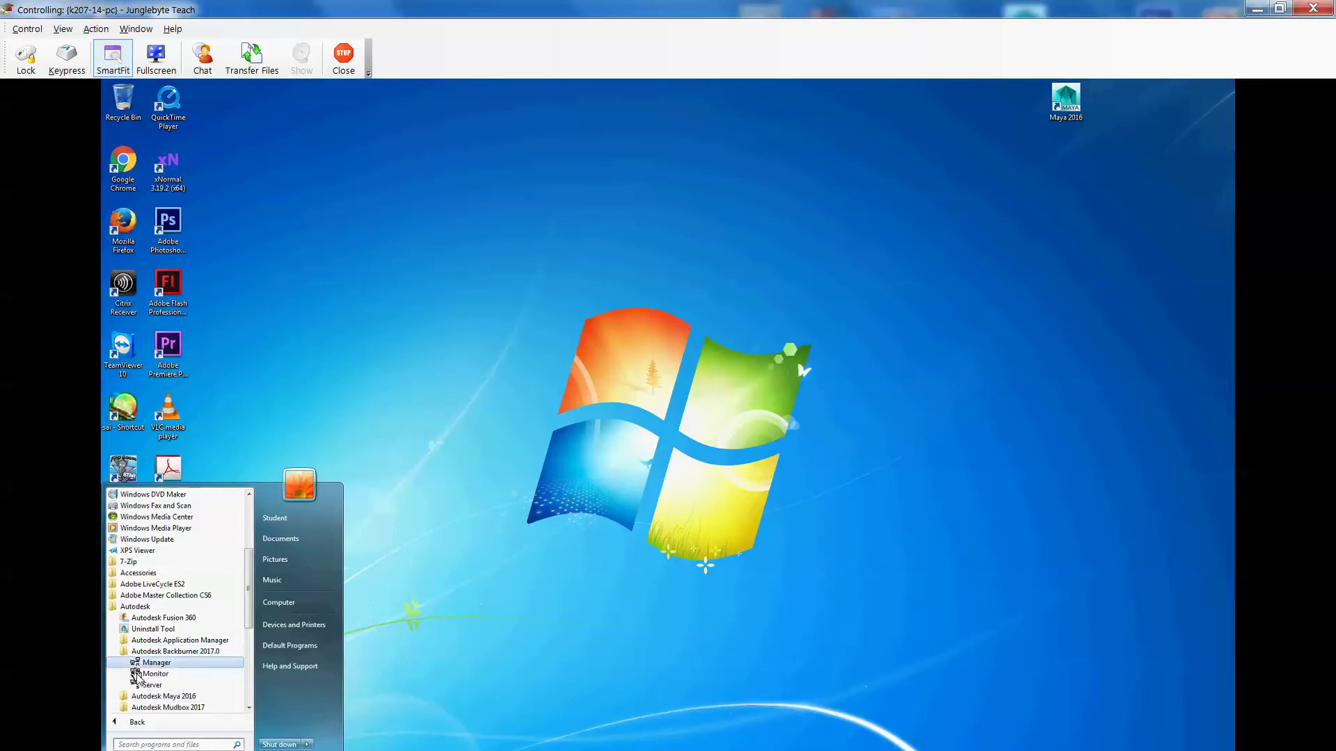
{"action": "left_click", "coordinate": [151, 686]}
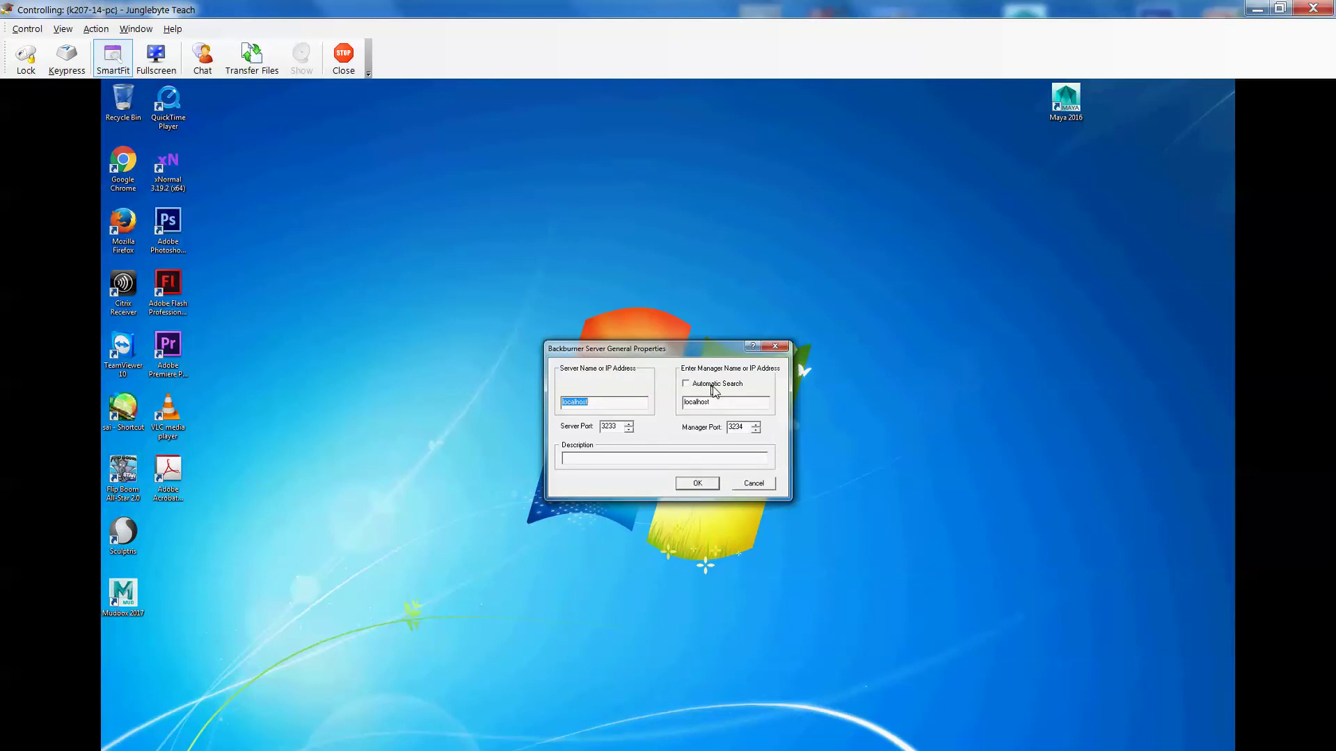
Step: Set the server's manager name to 172.24.11.76 and description PC-14, then start it
{"action": "left_click_drag", "start_coordinate": [704, 349], "coordinate": [674, 347]}
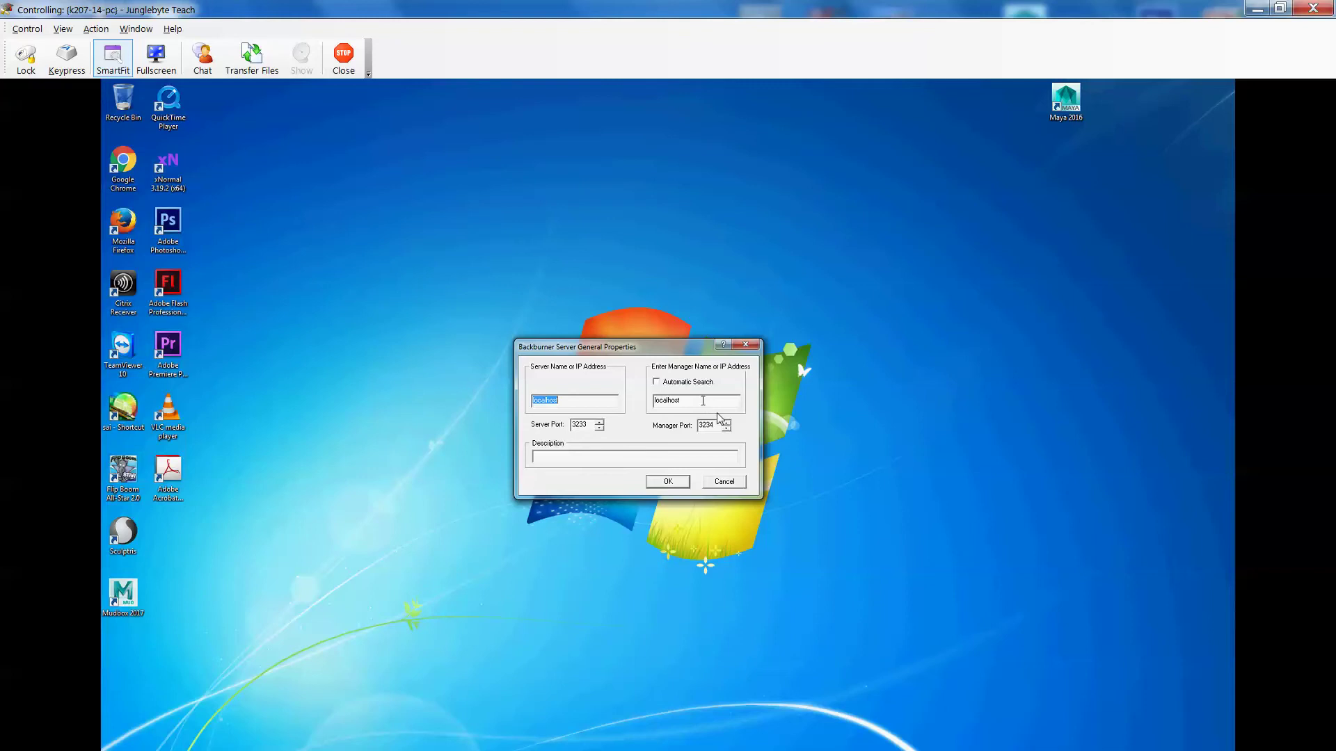
{"action": "left_click", "coordinate": [685, 403]}
{"action": "double_click", "coordinate": [652, 409]}
{"action": "type", "text": "17"}
{"action": "left_click", "coordinate": [593, 458]}
{"action": "left_click", "coordinate": [668, 481]}
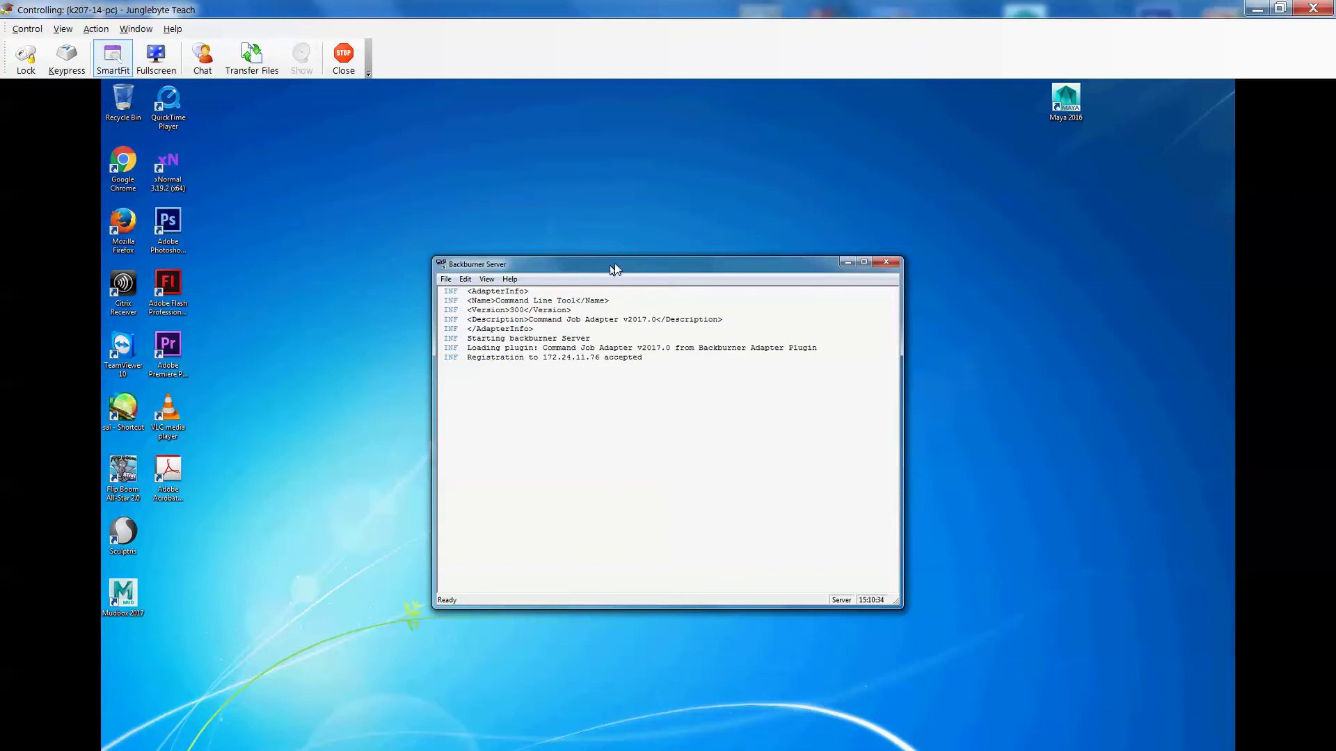
Step: Confirm registration was accepted, end remote control of k207-14-pc and return to Backburner Manager
{"action": "left_click_drag", "start_coordinate": [608, 270], "coordinate": [652, 262]}
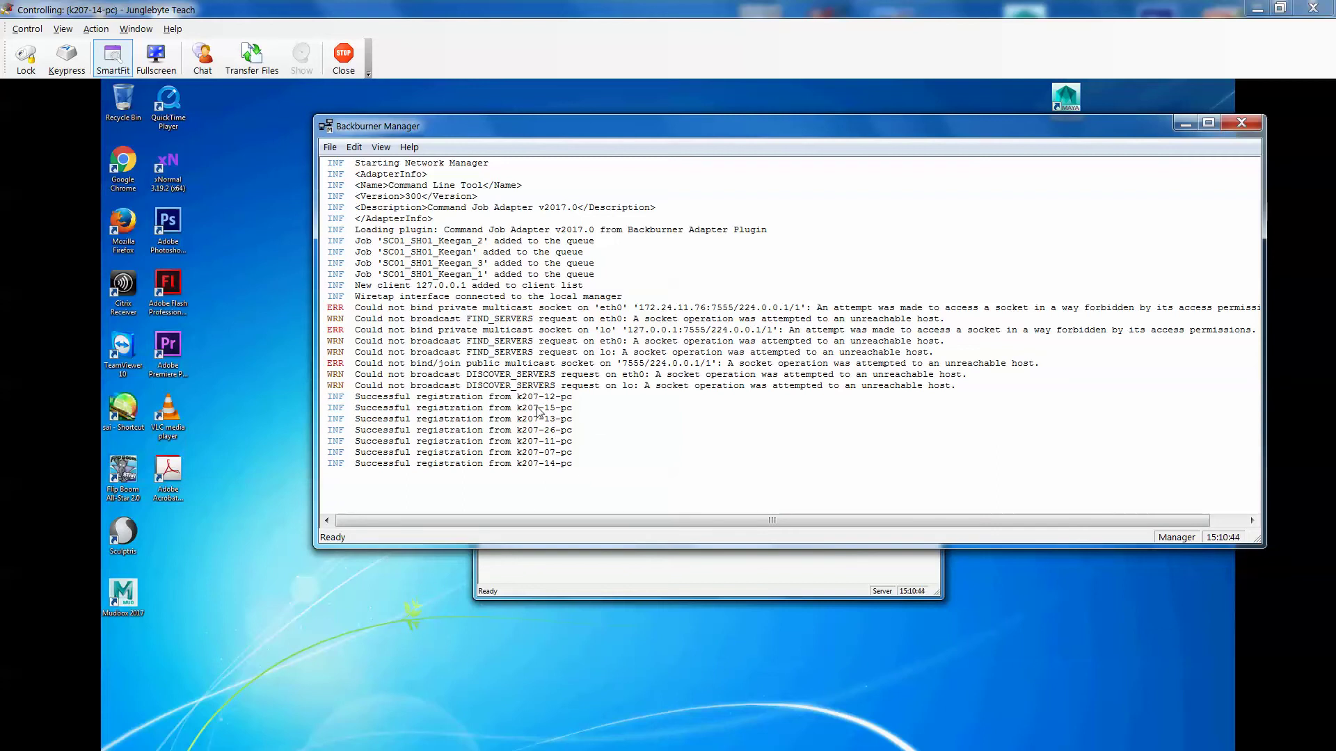
{"action": "left_click_drag", "start_coordinate": [722, 134], "coordinate": [672, 146]}
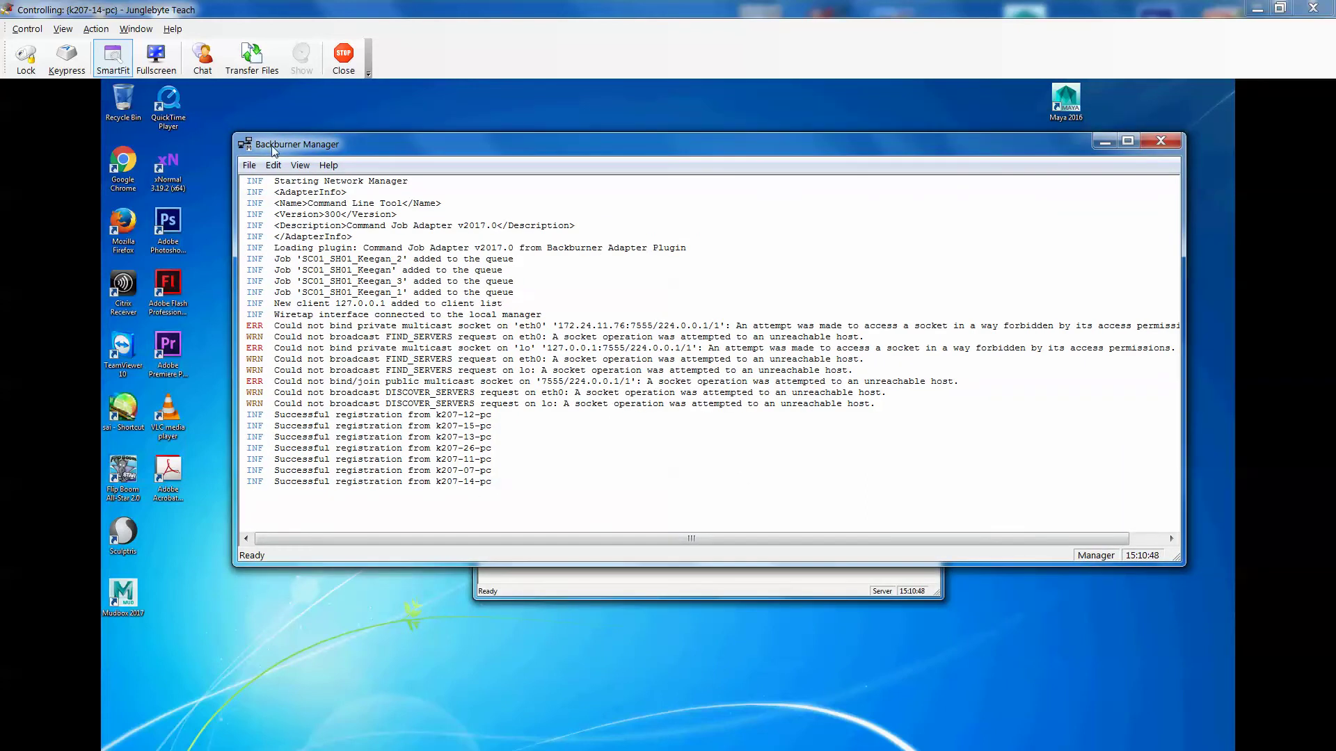
{"action": "left_click", "coordinate": [1257, 8]}
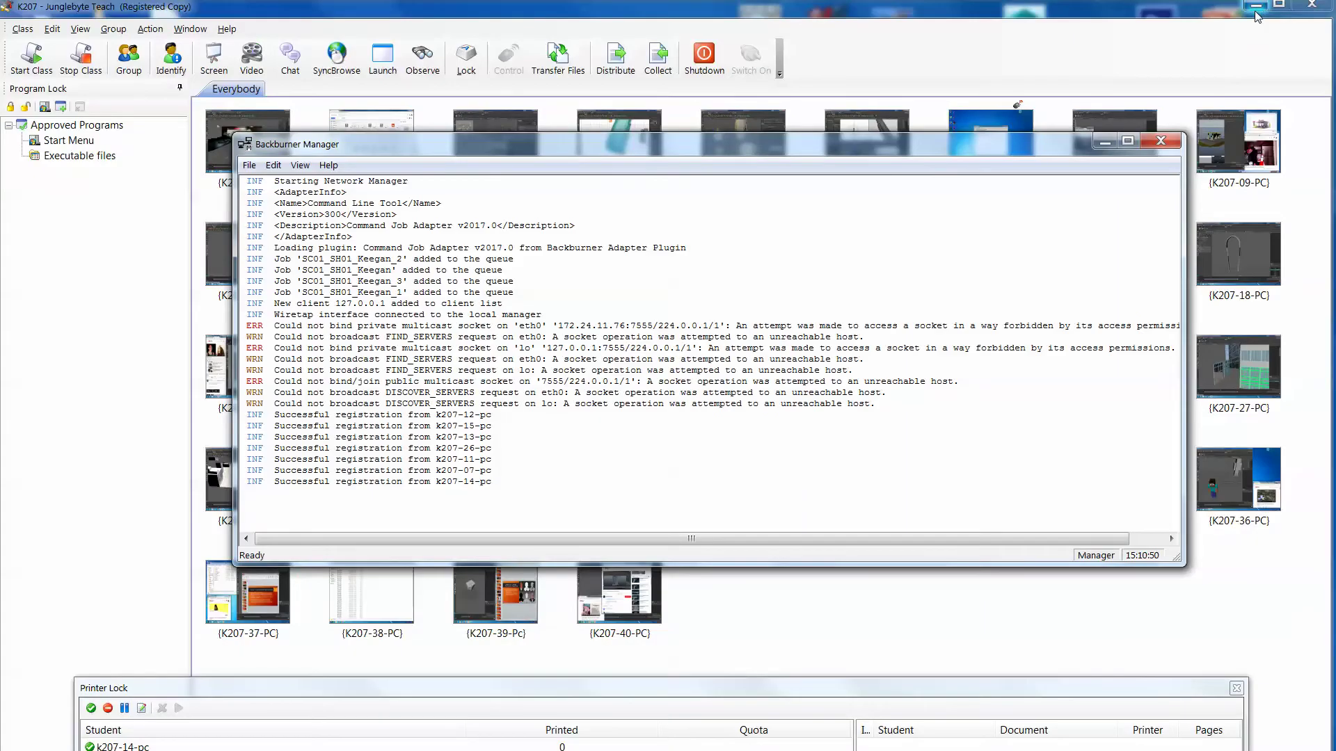
{"action": "left_click", "coordinate": [1257, 6]}
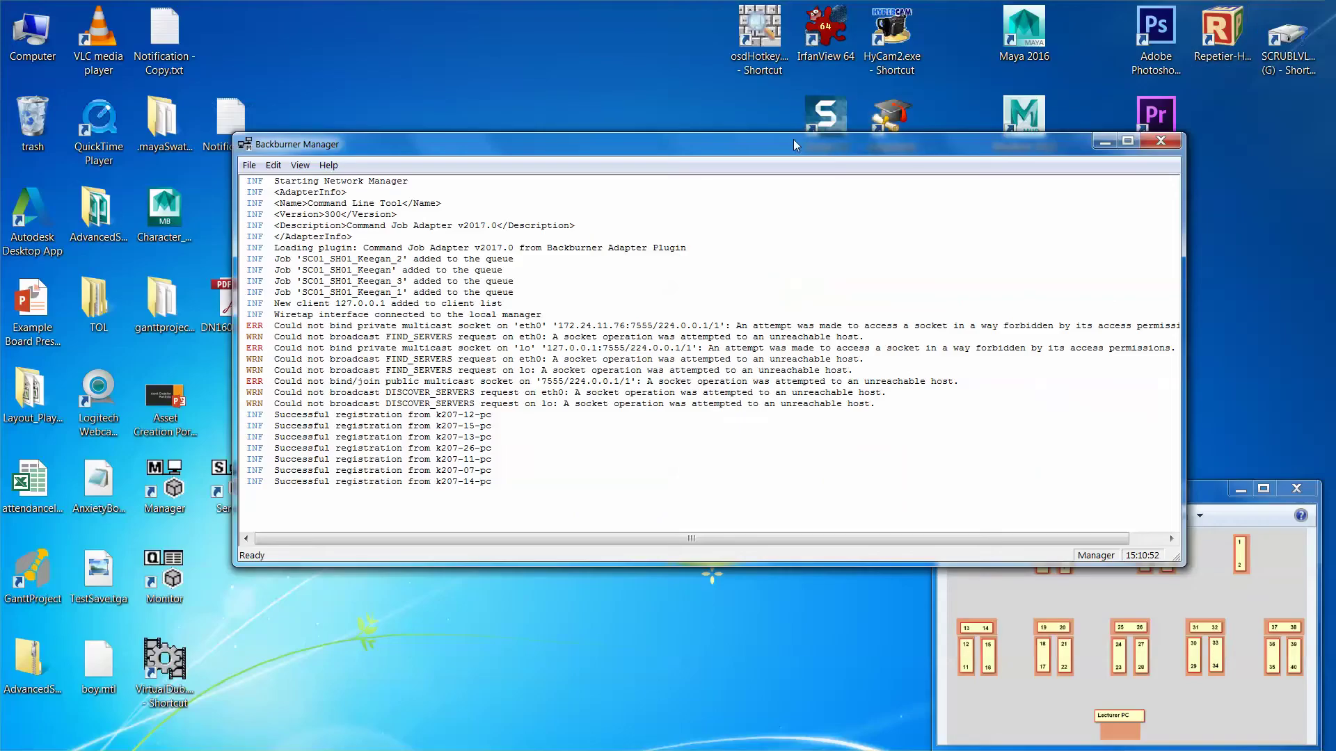
{"action": "left_click_drag", "start_coordinate": [790, 144], "coordinate": [867, 130]}
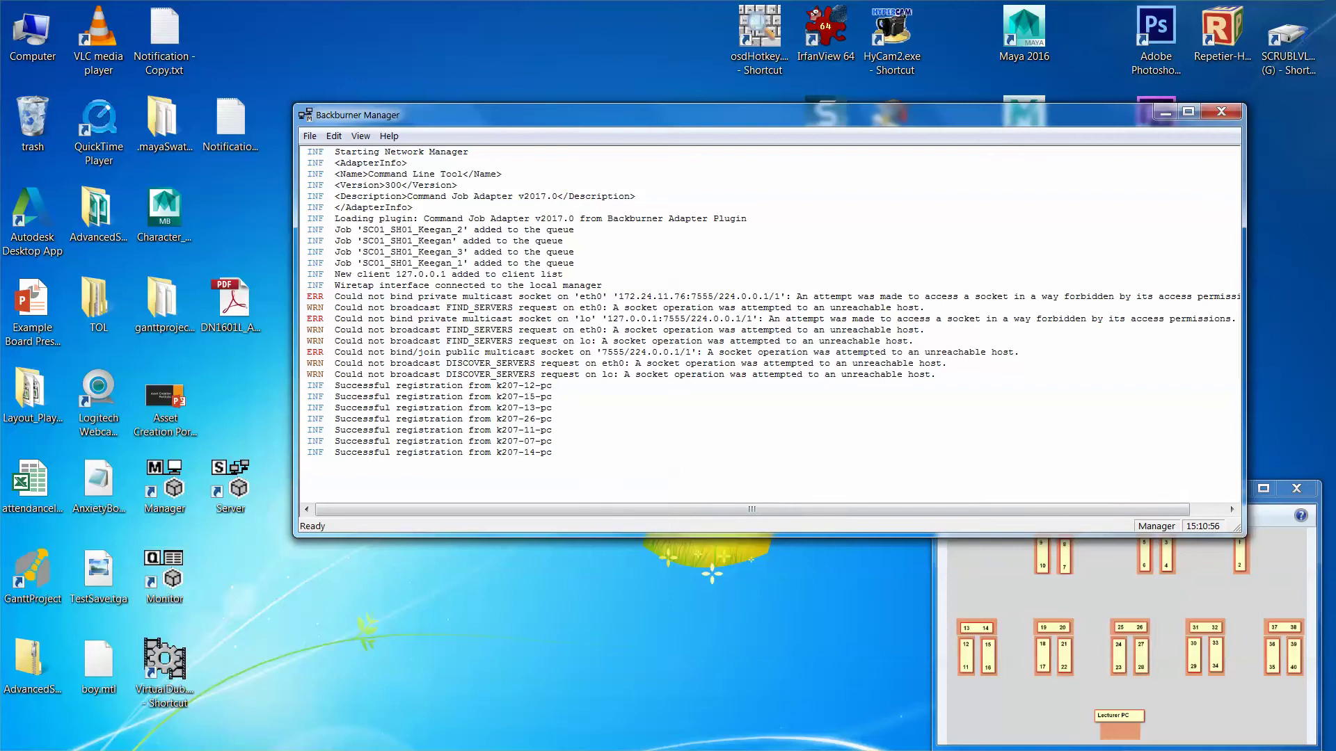
{"action": "key", "text": "super"}
Step: Launch Monitor from the Start menu's Autodesk > Autodesk Backburner 2017.0 folder
{"action": "left_click", "coordinate": [41, 743]}
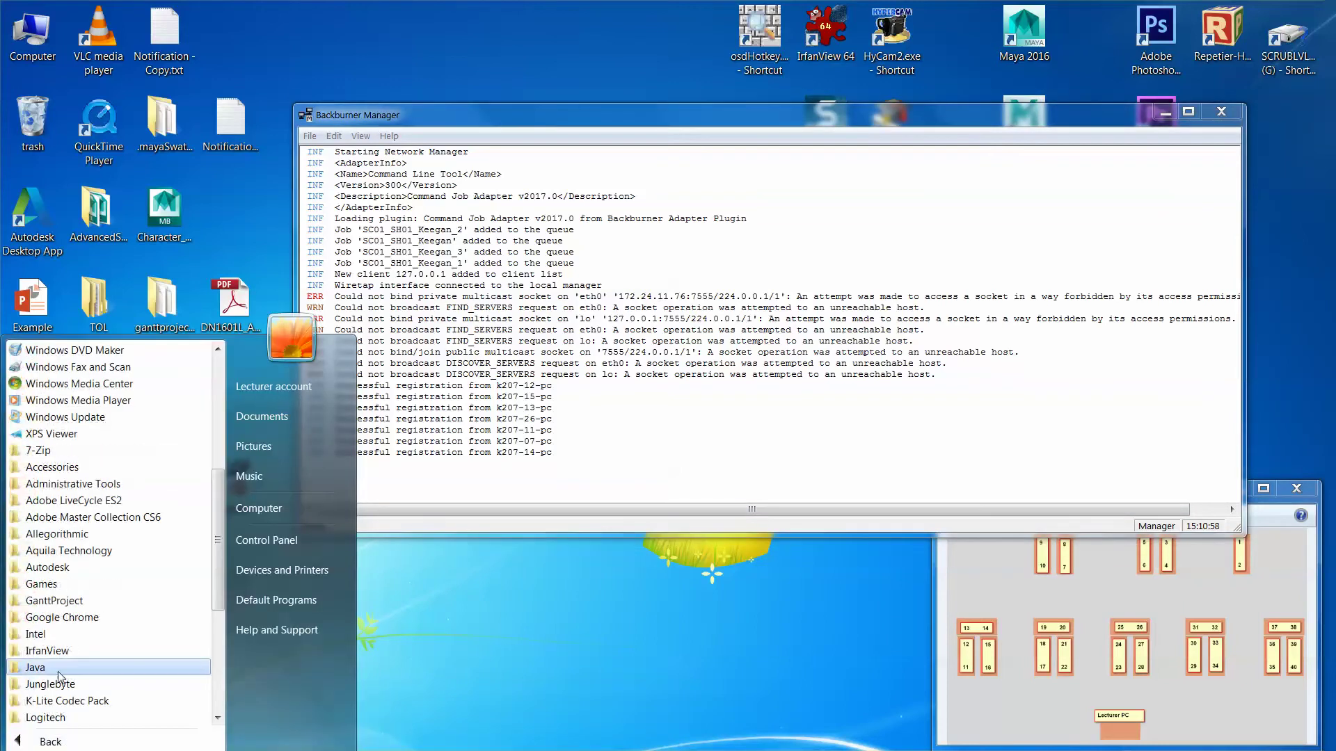
{"action": "left_click", "coordinate": [47, 569]}
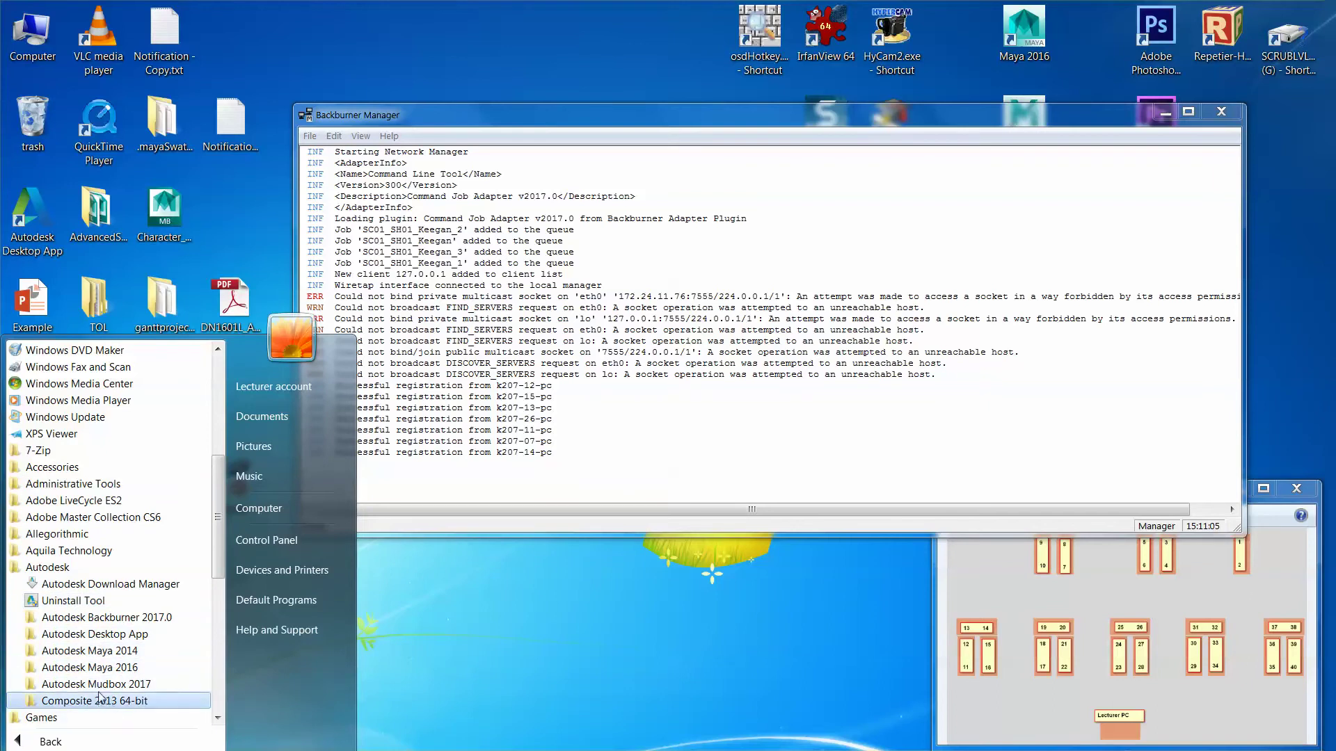
{"action": "left_click", "coordinate": [108, 618]}
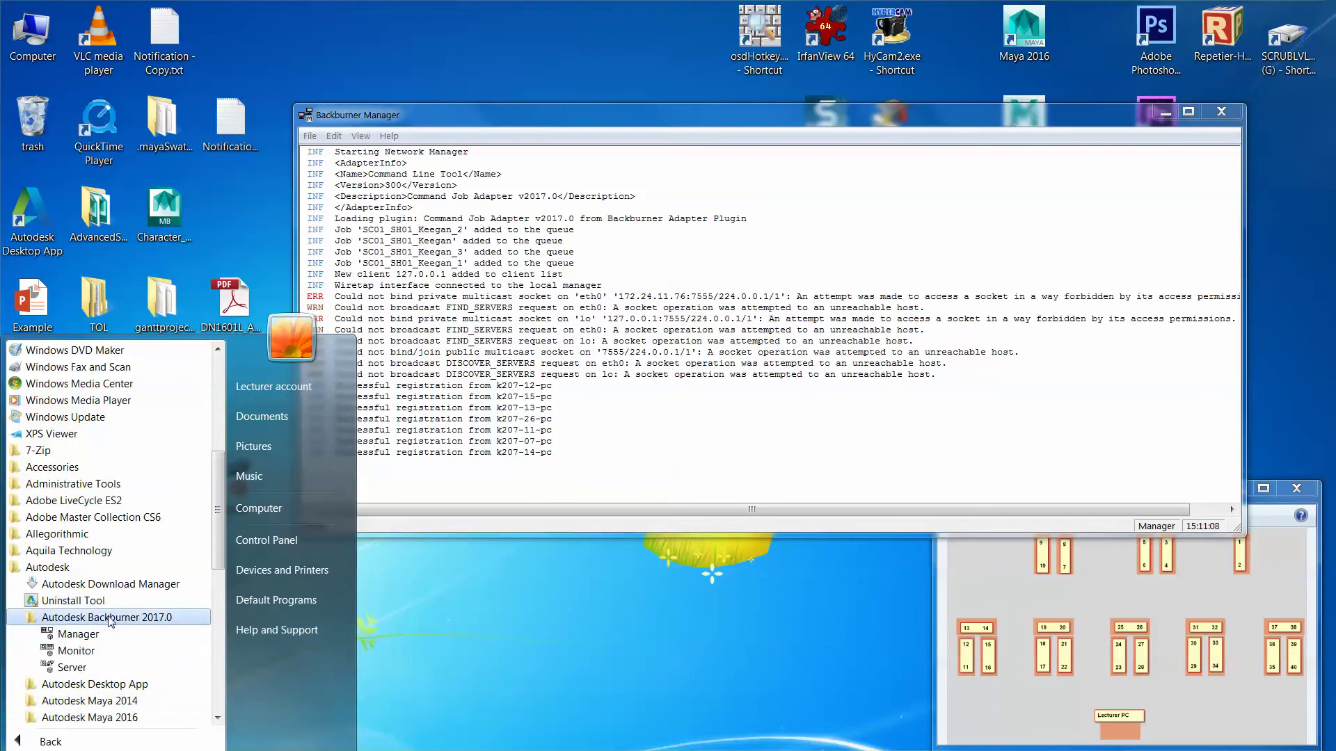
{"action": "left_click", "coordinate": [78, 653]}
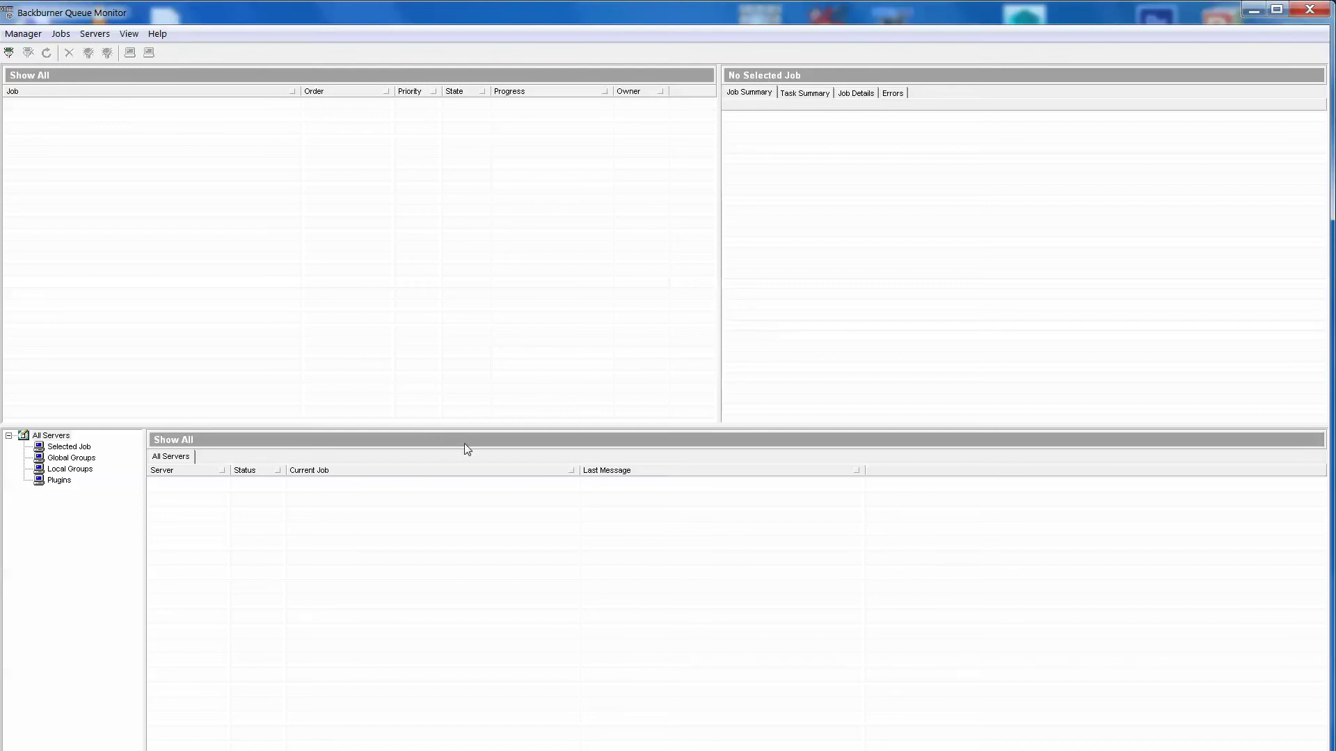
Step: Connect the Queue Monitor using the prefilled manager address 172.24.11.76
{"action": "left_click", "coordinate": [8, 53]}
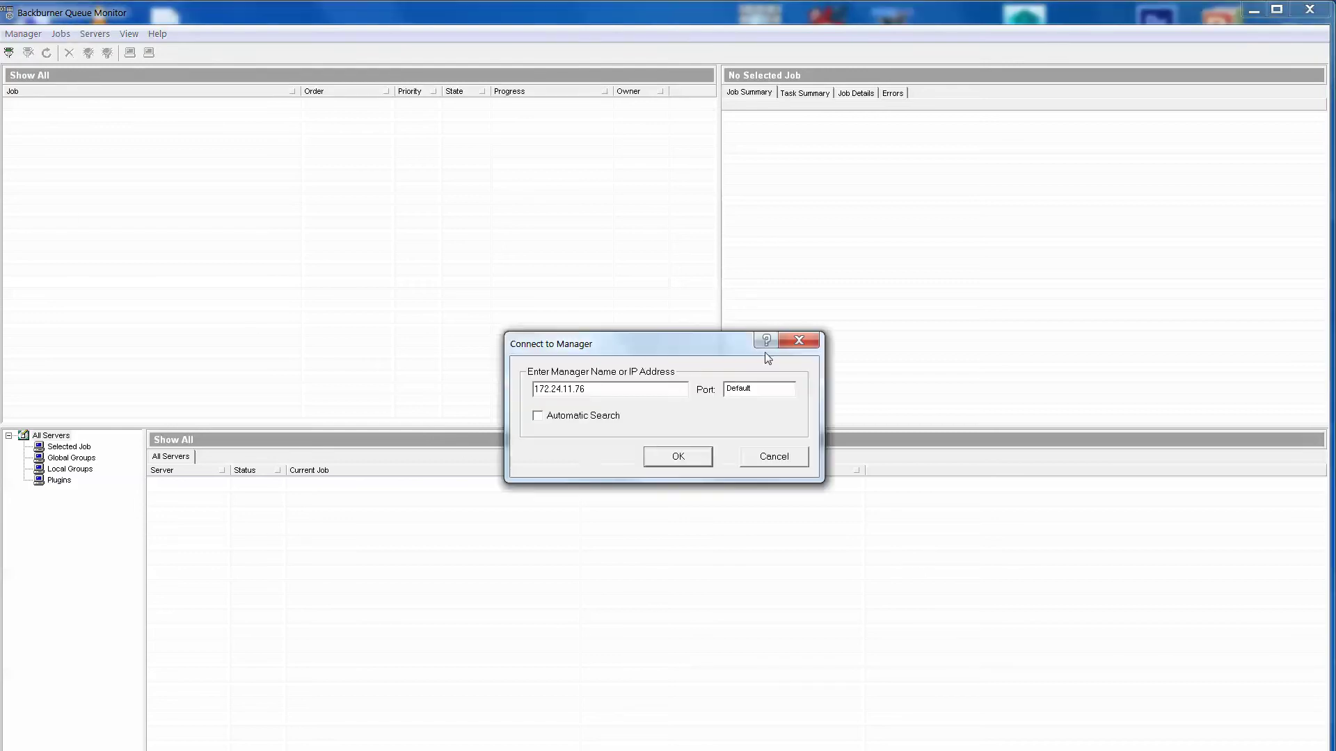
{"action": "double_click", "coordinate": [618, 395]}
{"action": "left_click_drag", "start_coordinate": [624, 349], "coordinate": [577, 327]}
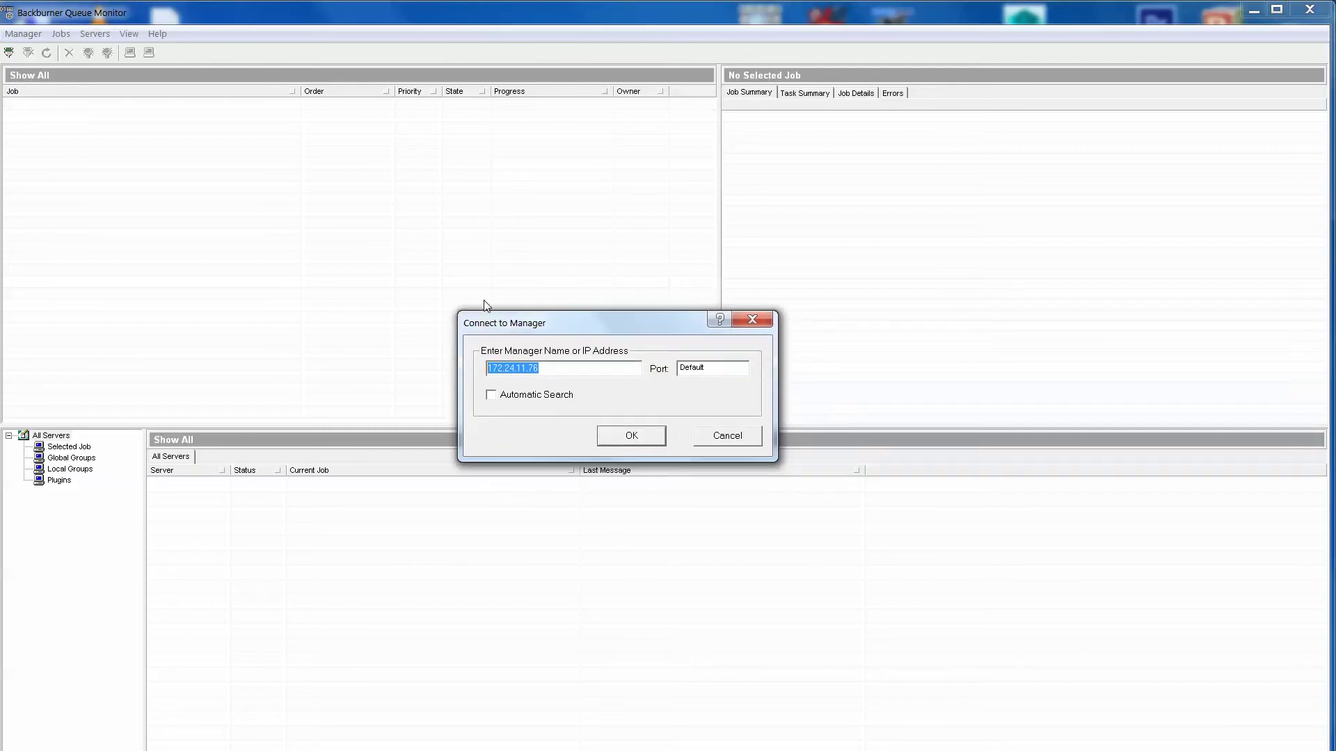
{"action": "left_click", "coordinate": [626, 439]}
{"action": "left_click", "coordinate": [635, 437]}
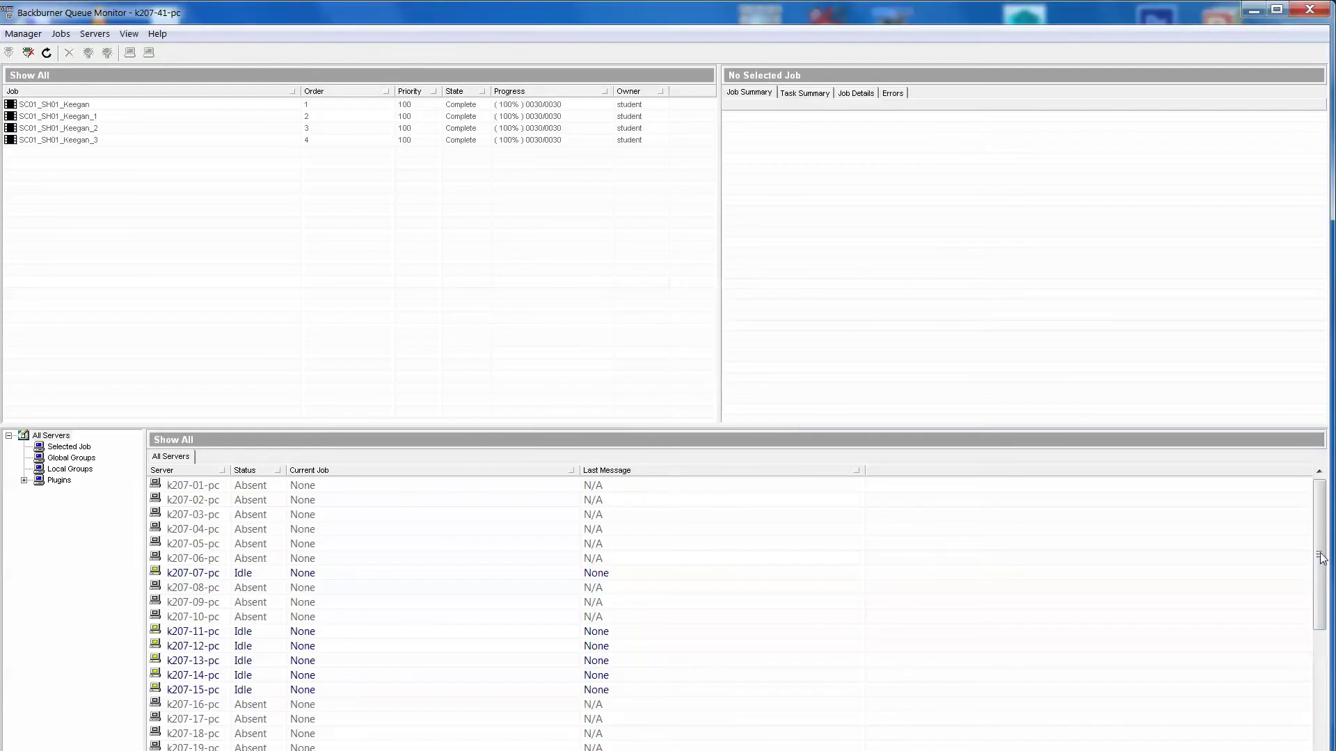
Step: Step through the SC01_SH01_Keegan render jobs in the Queue Monitor job list to check their status
{"action": "left_click_drag", "start_coordinate": [1318, 556], "coordinate": [1319, 590]}
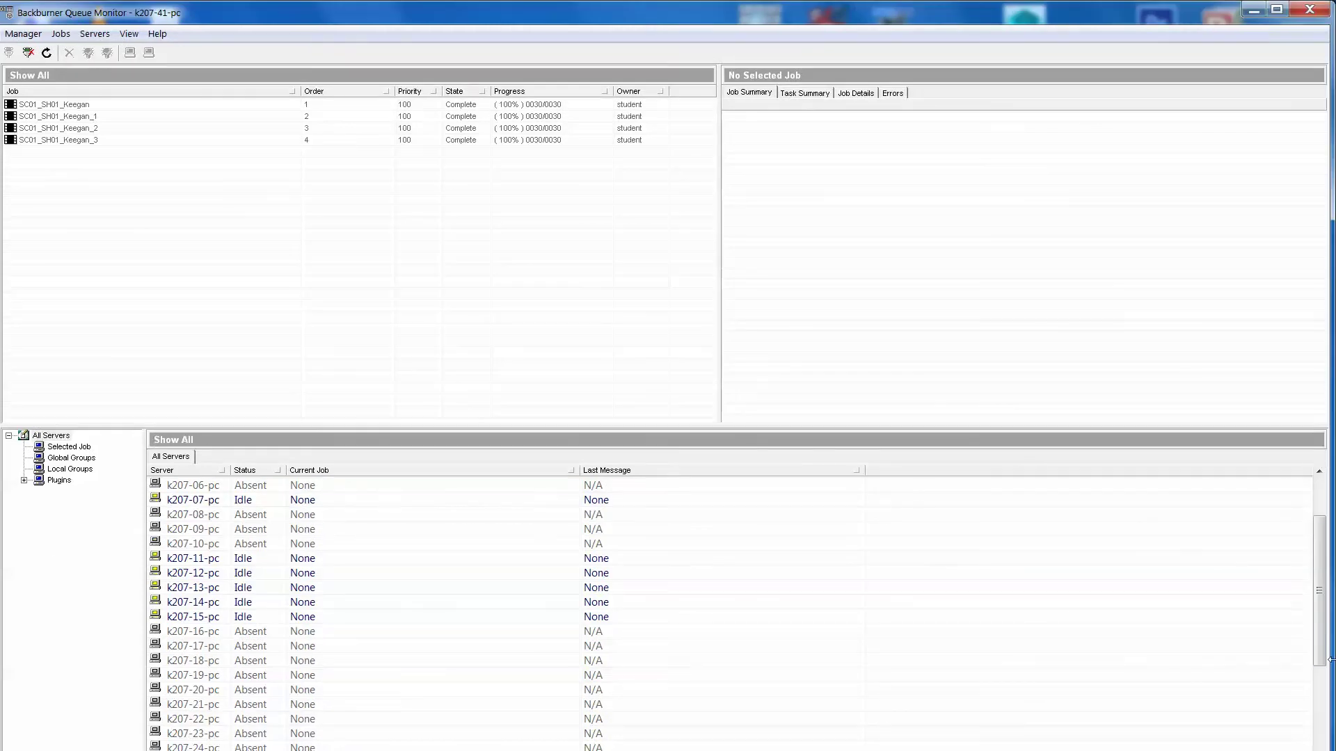
{"action": "left_click", "coordinate": [1318, 472]}
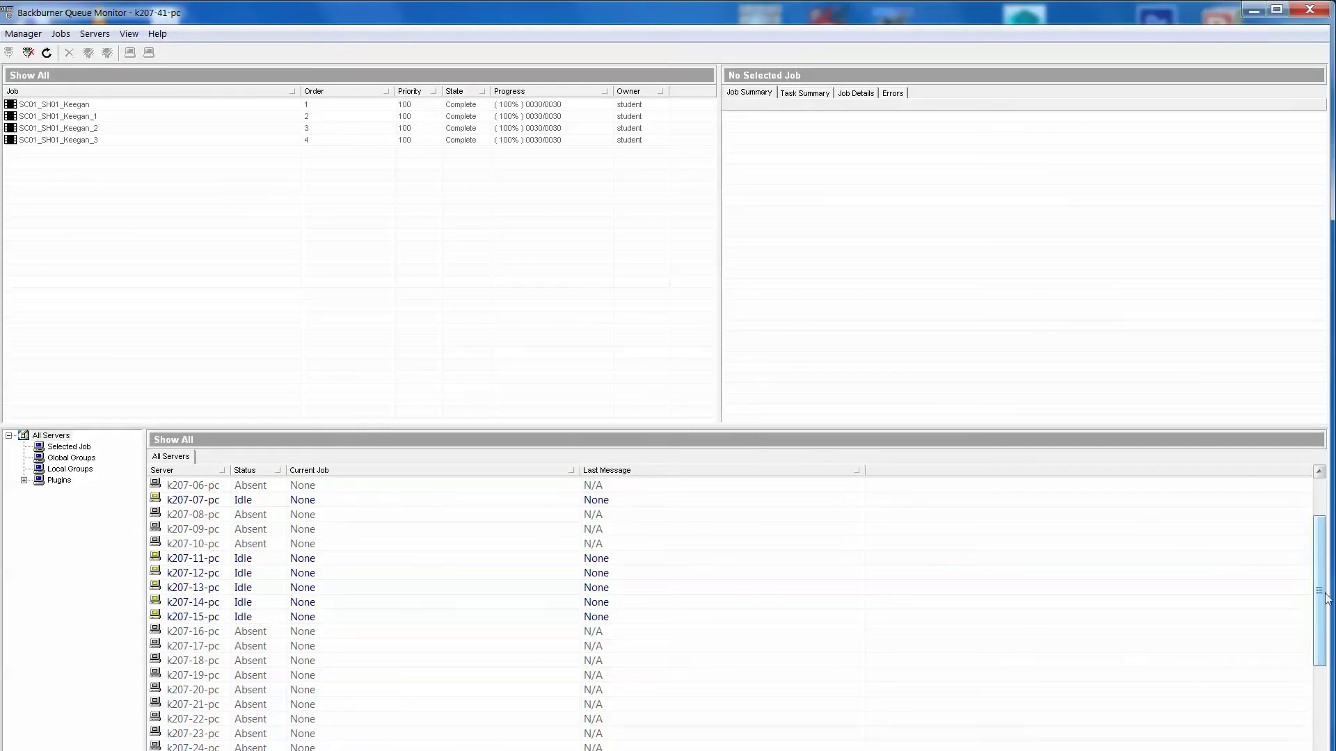
{"action": "left_click", "coordinate": [82, 142]}
{"action": "left_click", "coordinate": [82, 132]}
{"action": "left_click", "coordinate": [77, 117]}
{"action": "key", "text": "Up"}
{"action": "key", "text": "Down"}
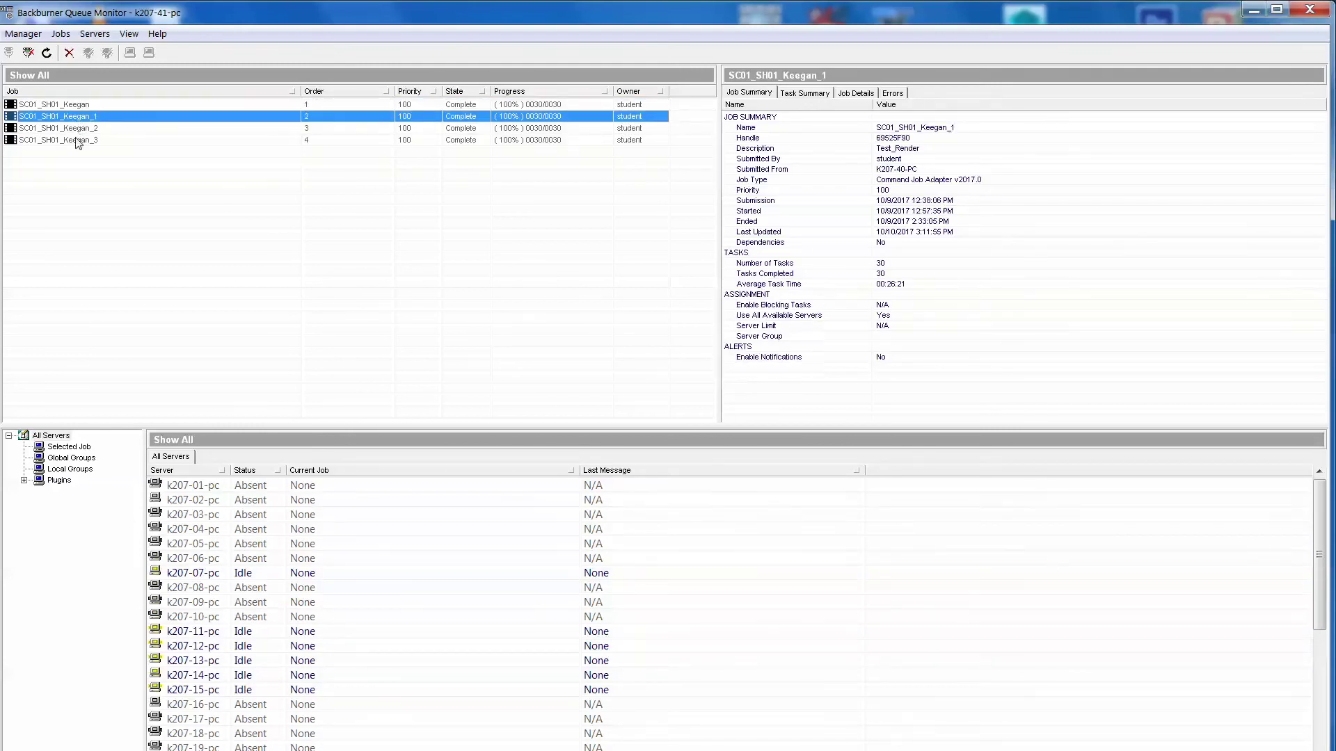
Step: Check SC01_SH01_Keegan_3's completed frames in its task summary, then minimize the Queue Monitor
{"action": "left_click", "coordinate": [78, 141]}
{"action": "left_click", "coordinate": [807, 94]}
{"action": "left_click", "coordinate": [857, 94]}
{"action": "left_click", "coordinate": [807, 93]}
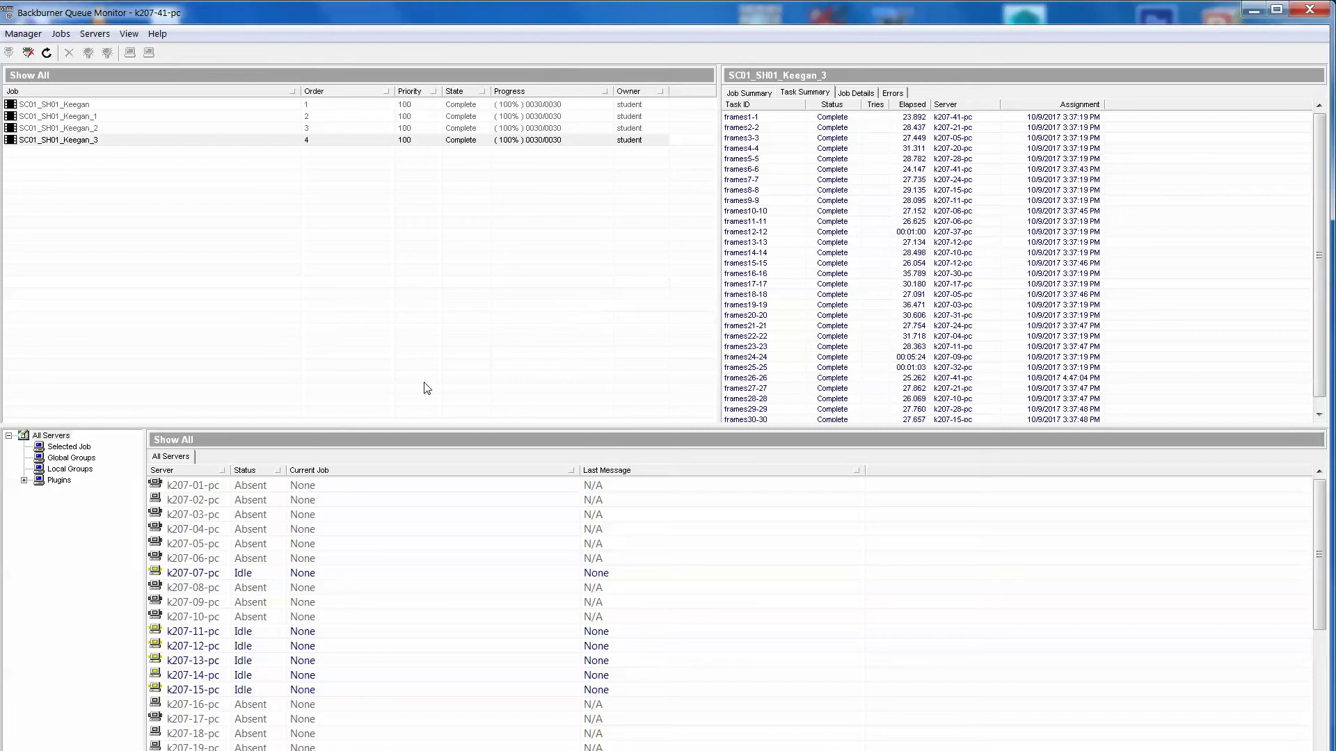
{"action": "left_click", "coordinate": [1250, 9]}
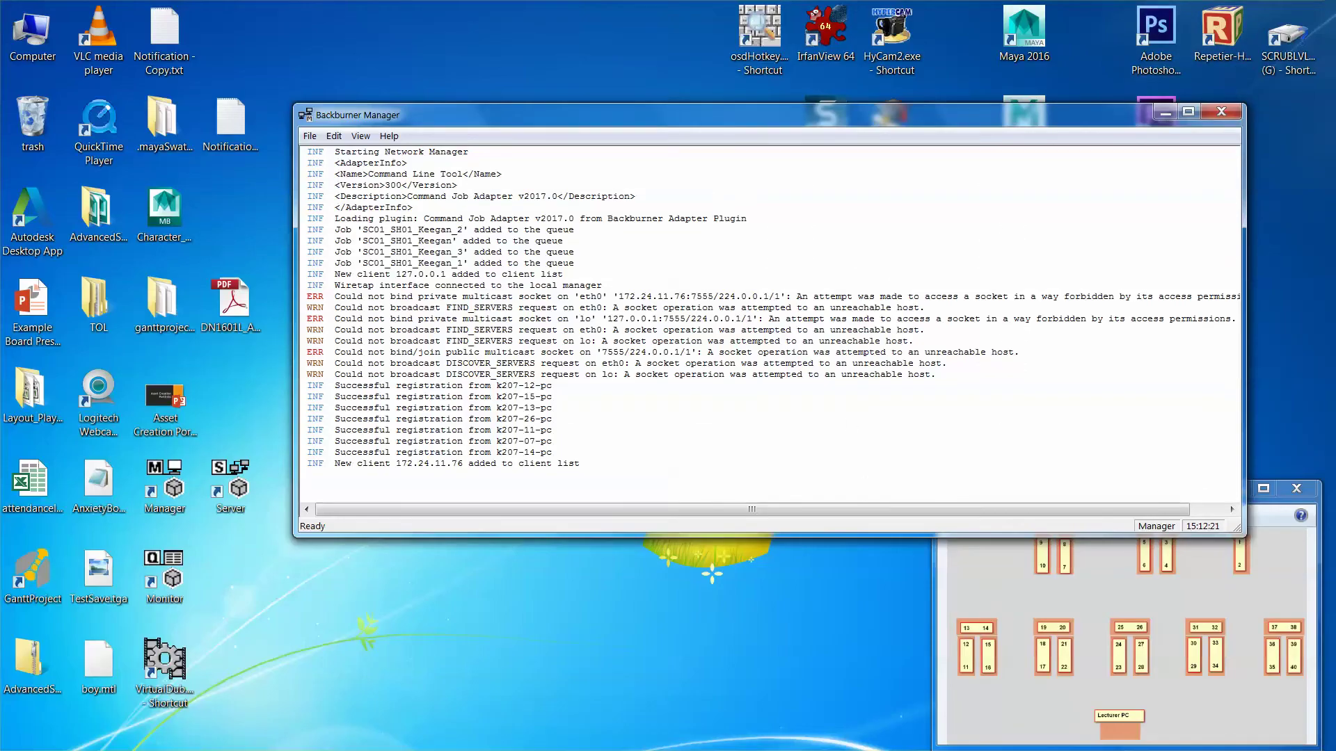
Step: Take remote control of student PC K207-11 in Junglebyte Teach and move its Backburner Server window aside
{"action": "left_click", "coordinate": [463, 750]}
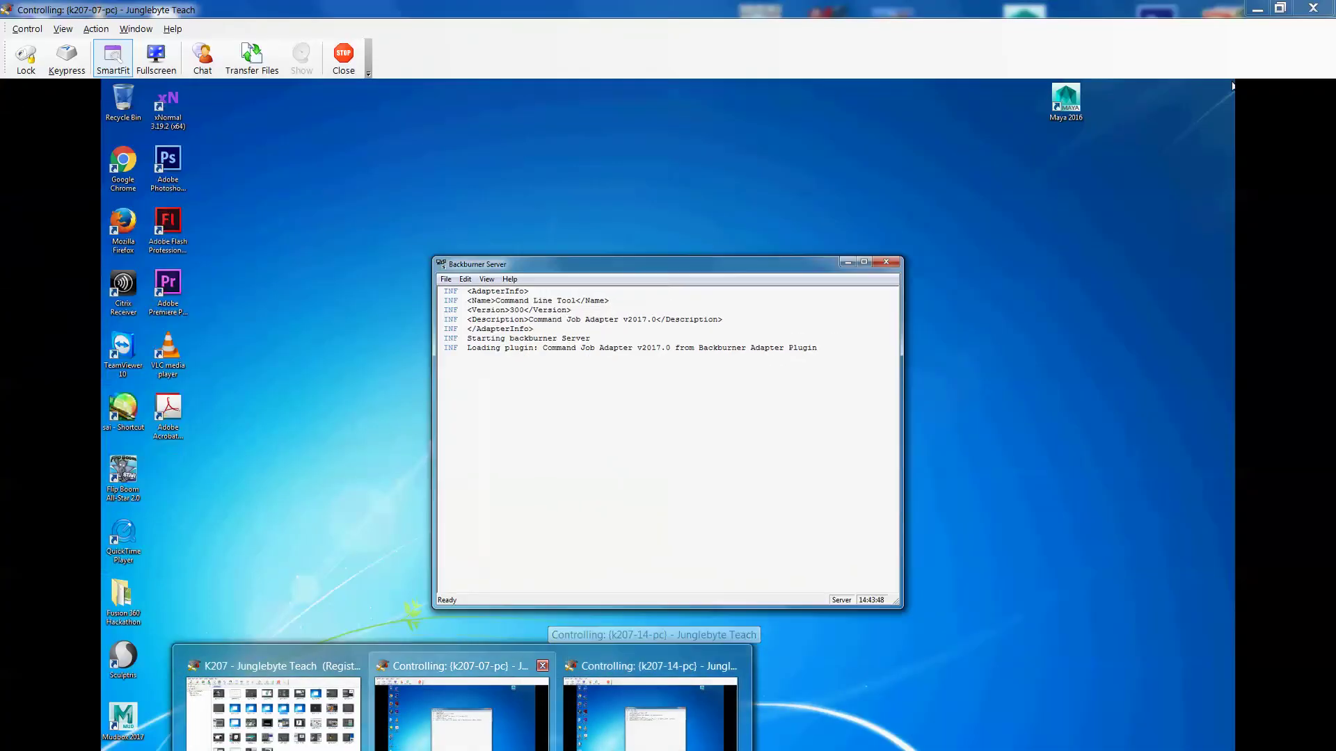
{"action": "left_click", "coordinate": [274, 710]}
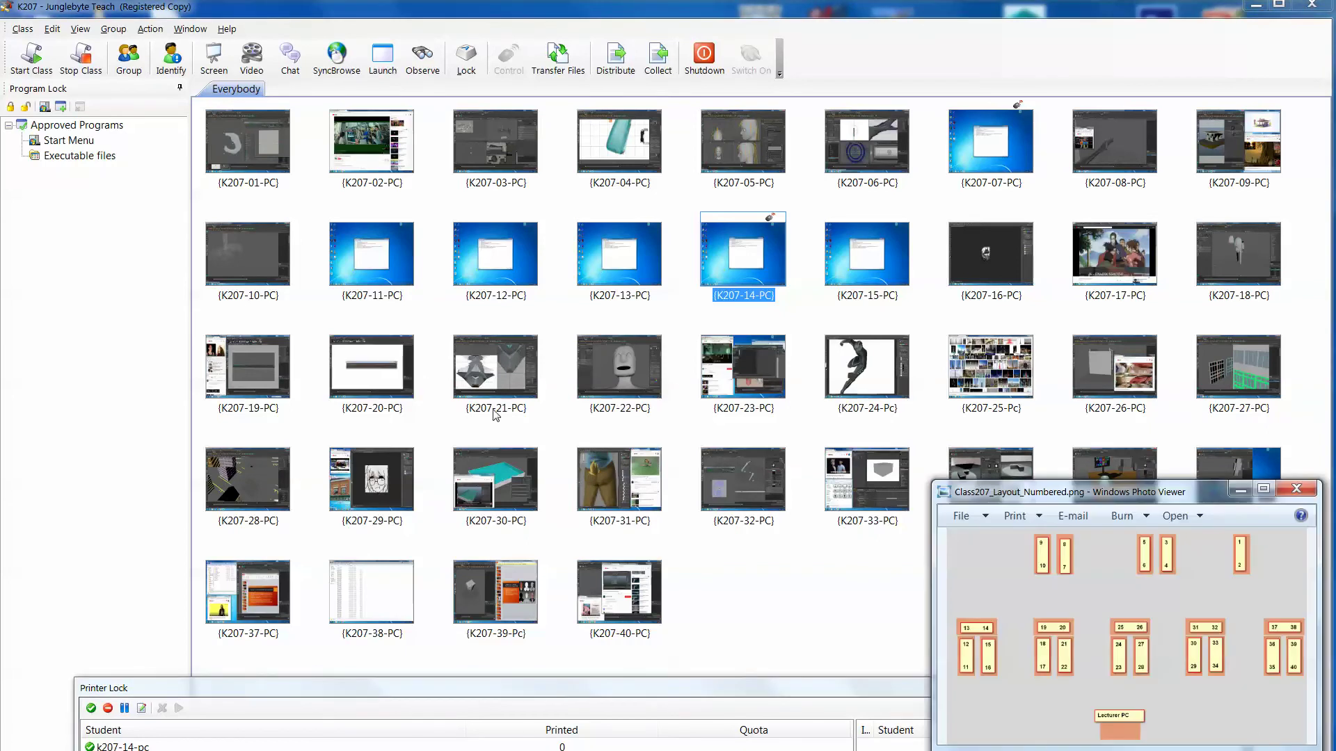
{"action": "left_click", "coordinate": [385, 270]}
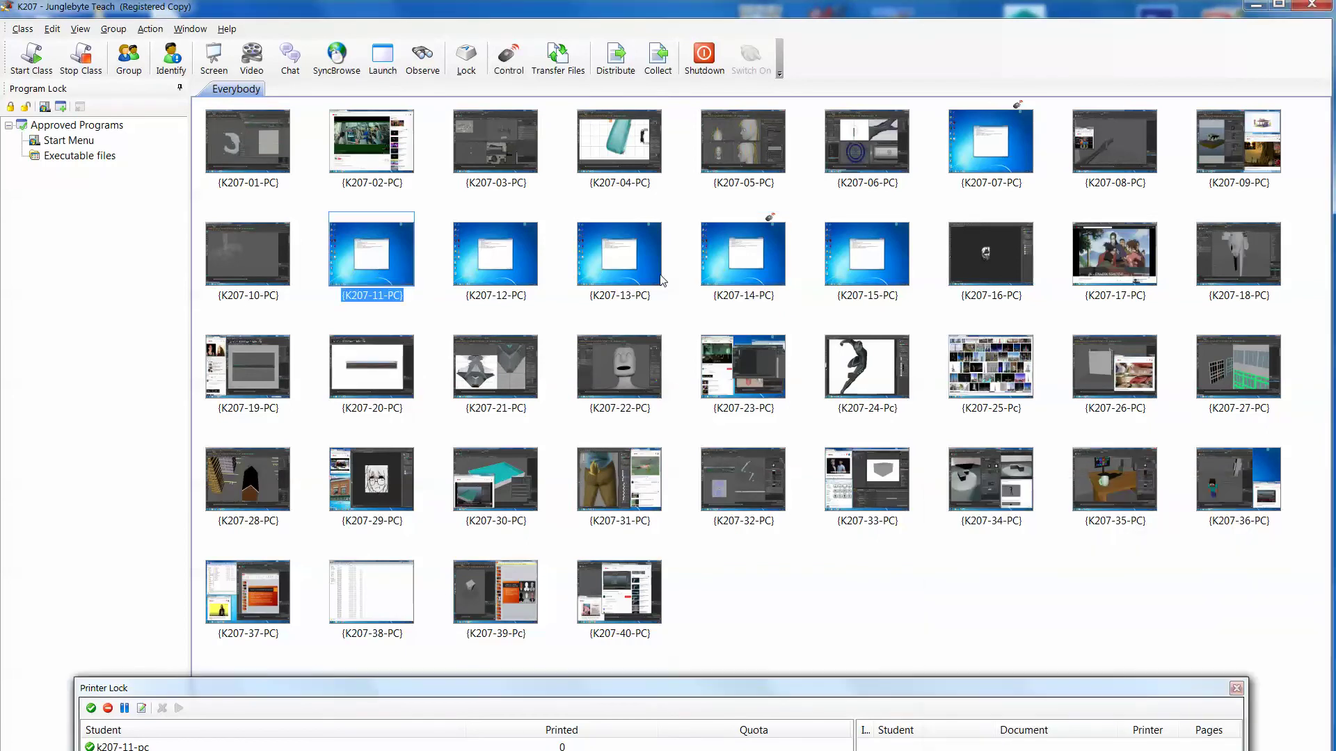
{"action": "left_click", "coordinate": [508, 57]}
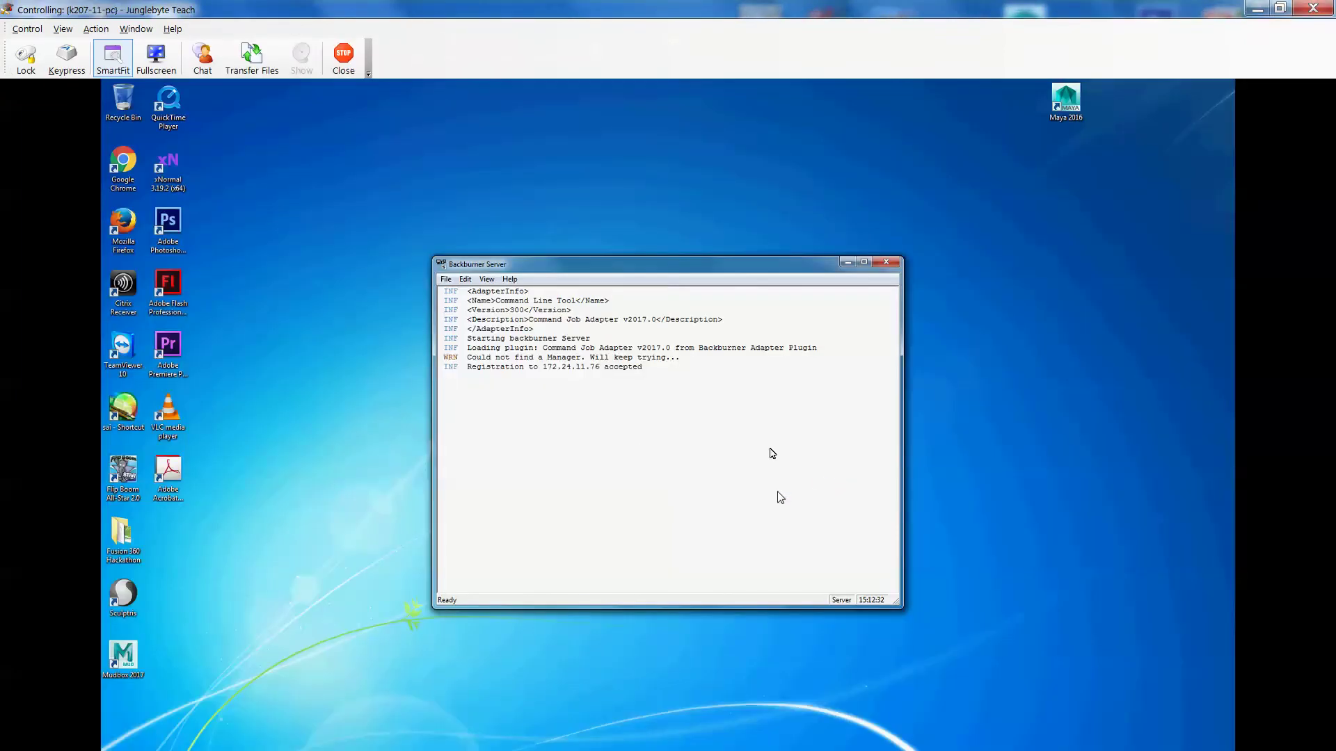
{"action": "left_click_drag", "start_coordinate": [686, 252], "coordinate": [852, 166]}
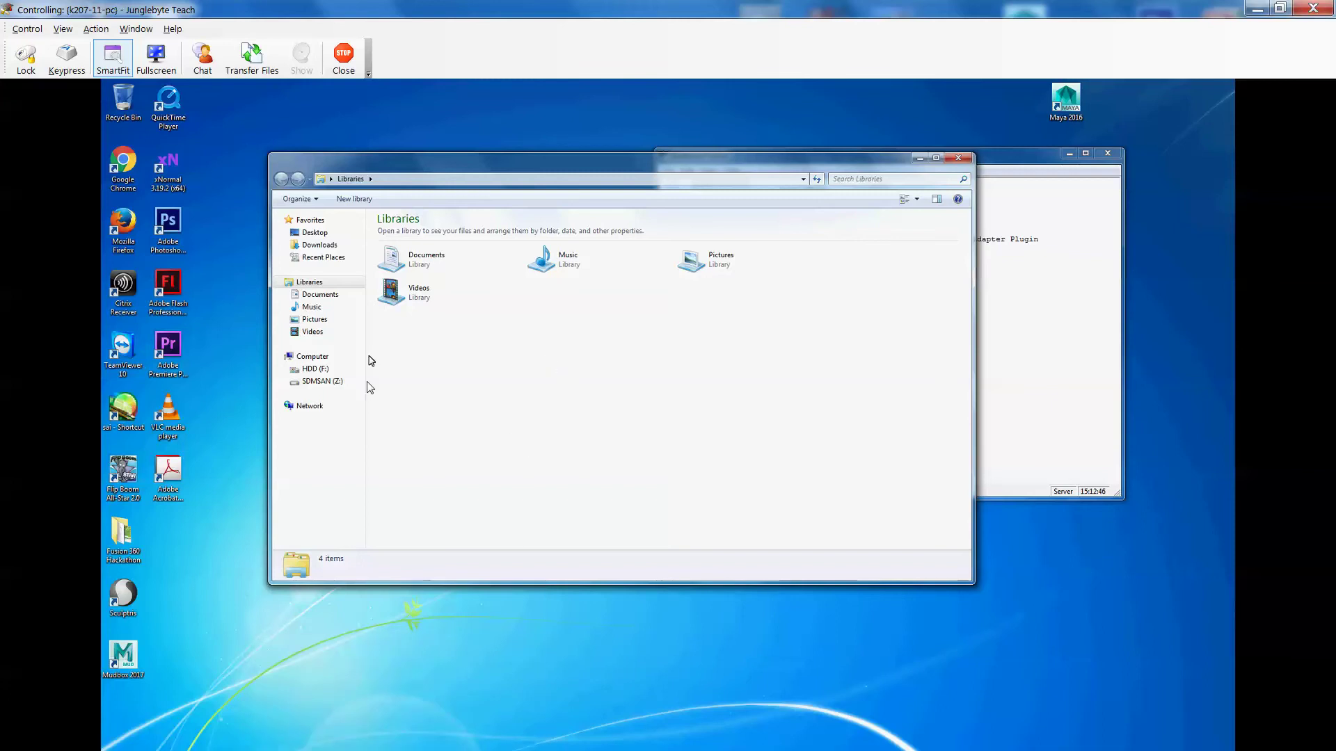
Step: Browse to \\172.24.11.76\2017_3dasp\0RenderPractice and open the BackBurner_Practice scene
{"action": "left_click", "coordinate": [415, 181]}
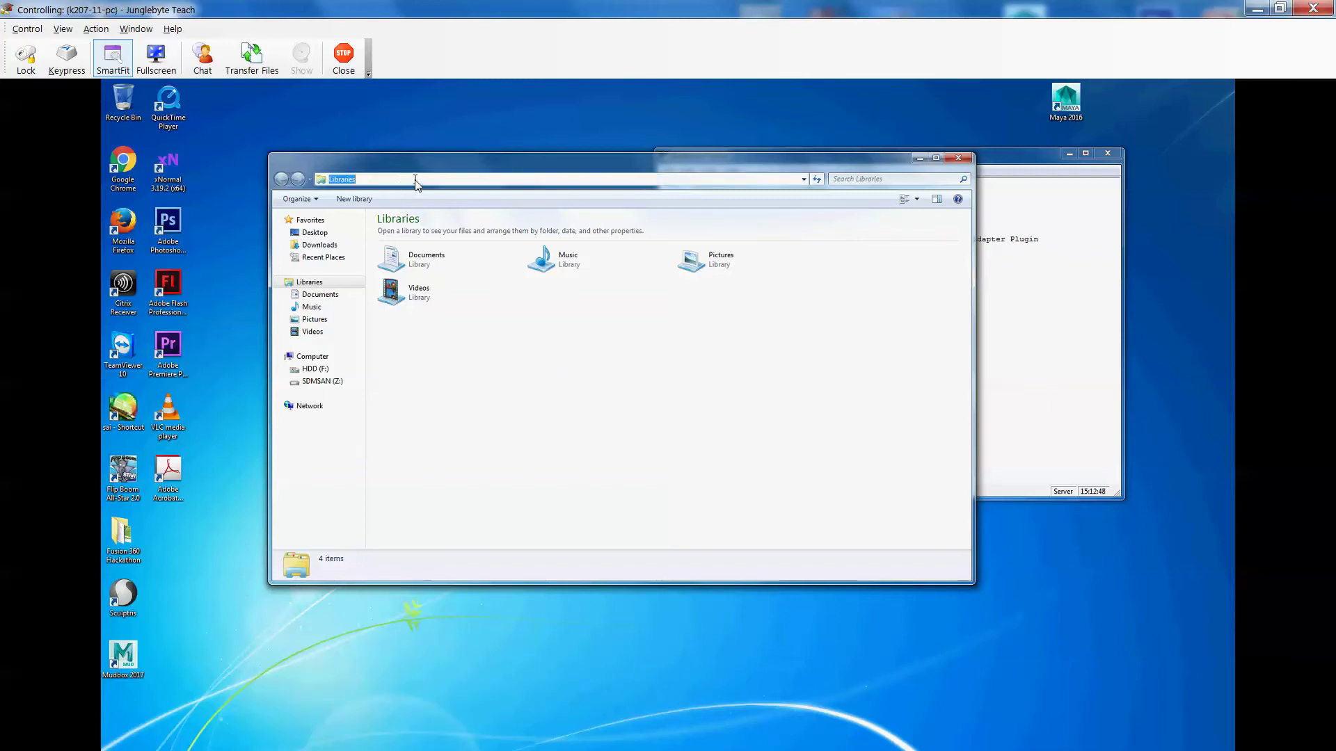
{"action": "type", "text": "\\\\"}
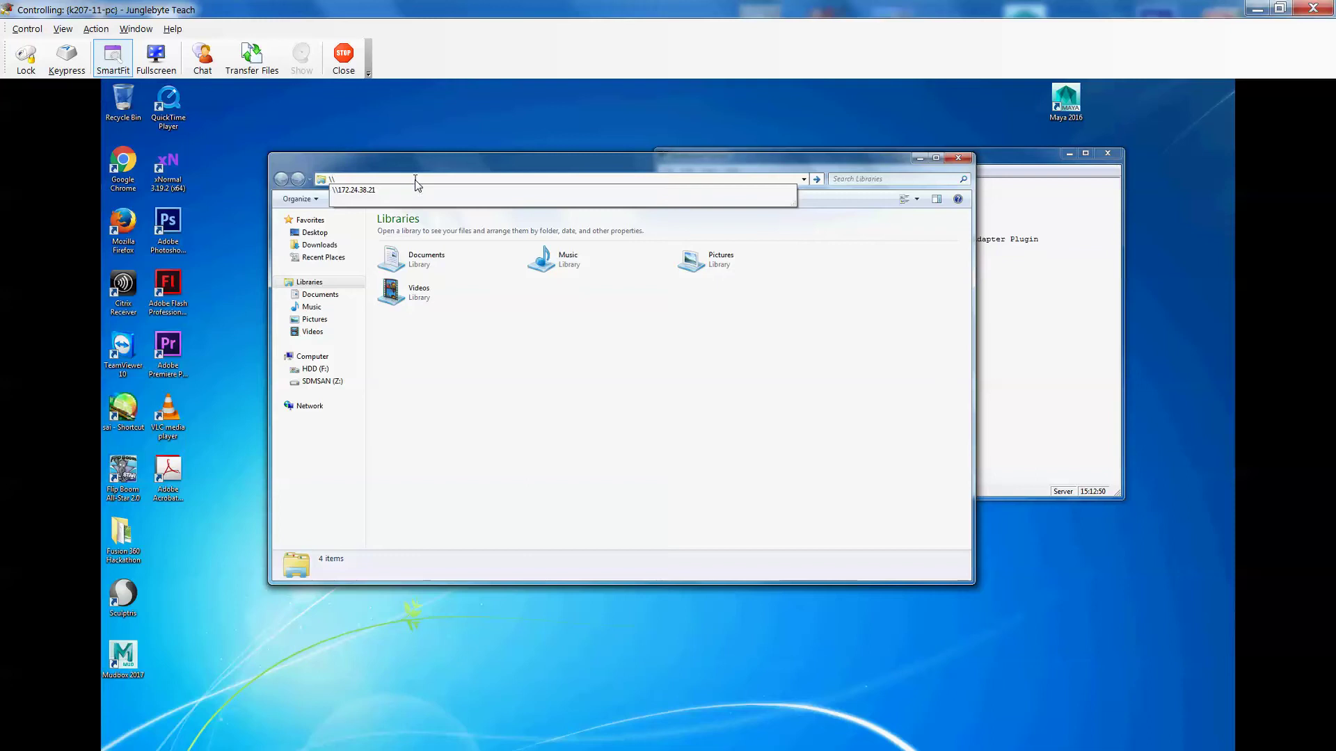
{"action": "type", "text": "172.24.11.6"}
{"action": "key", "text": "Return"}
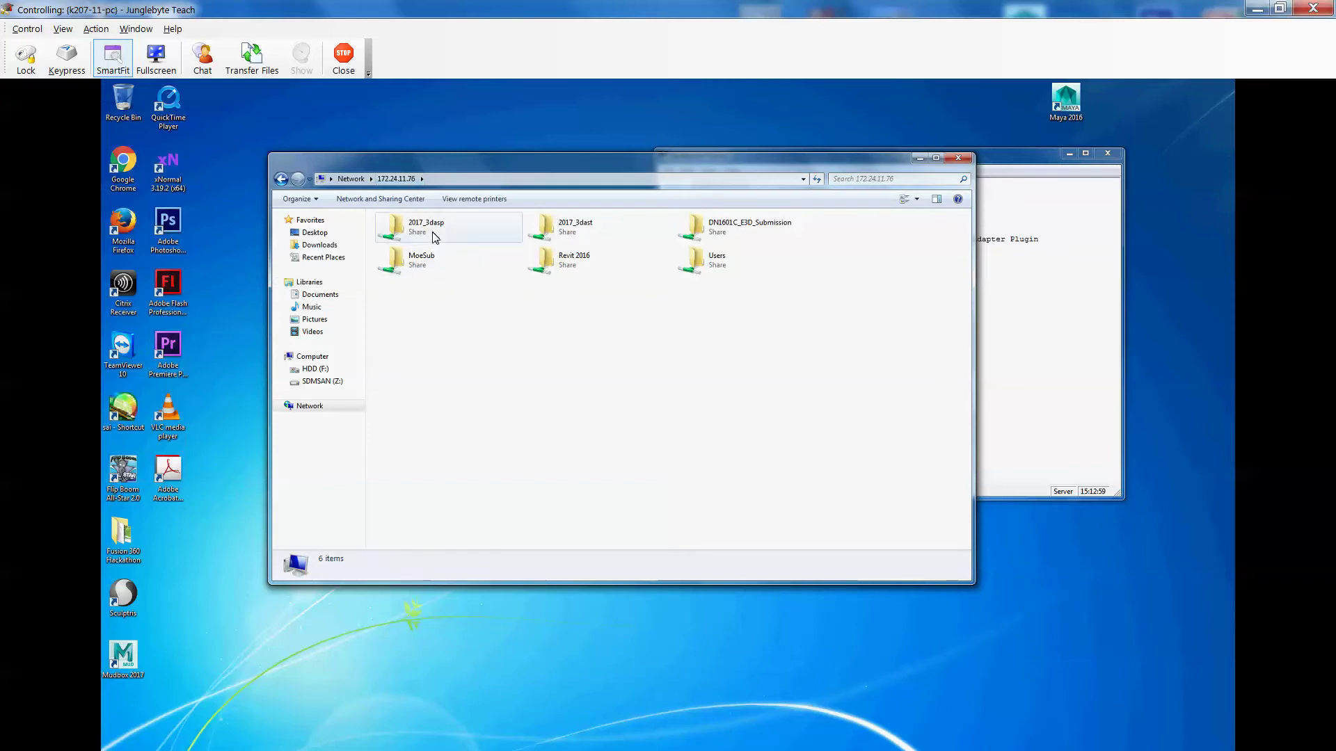
{"action": "double_click", "coordinate": [433, 237]}
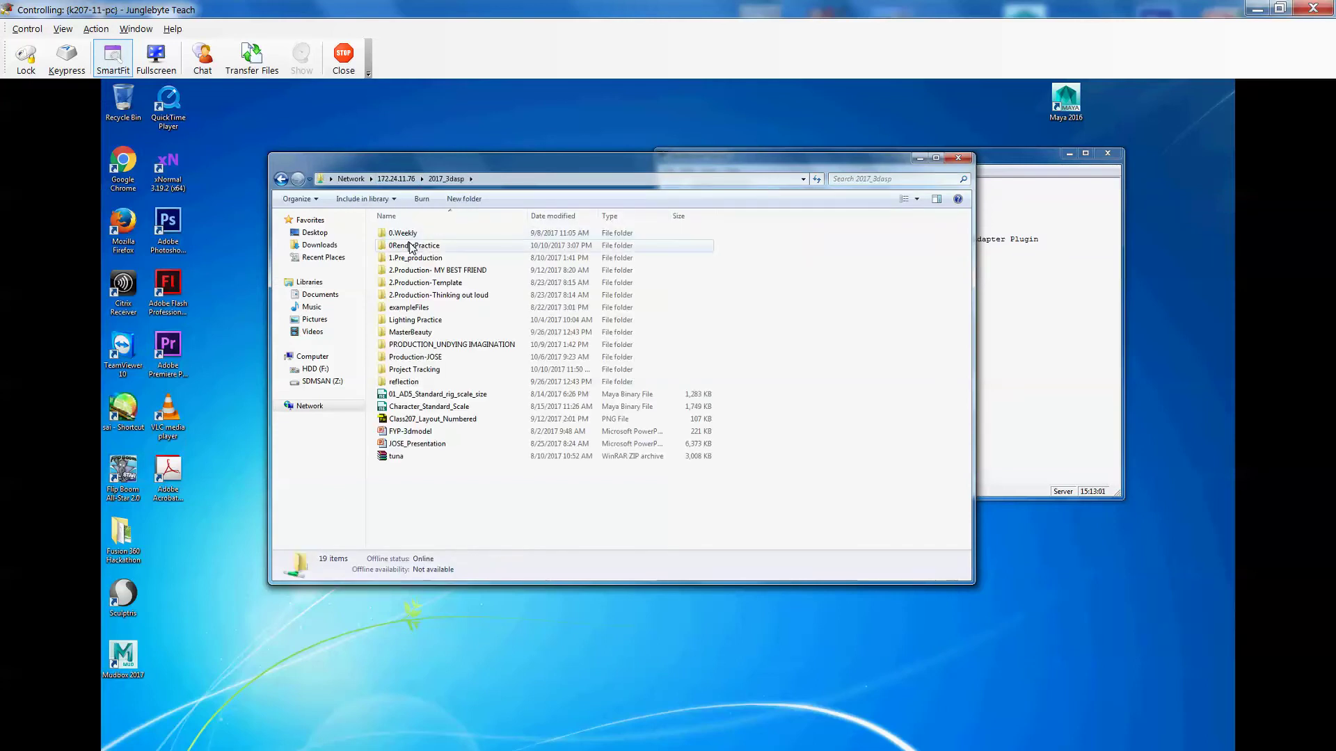
{"action": "double_click", "coordinate": [410, 248]}
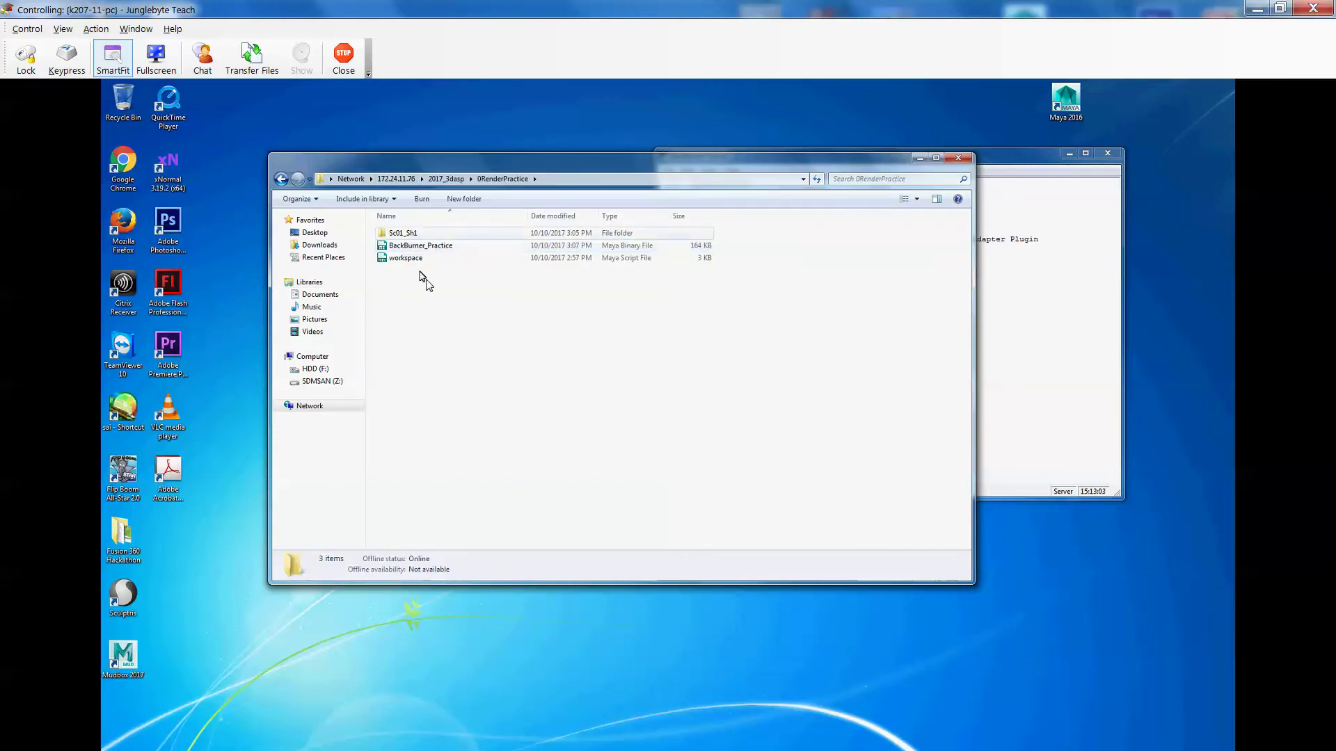
{"action": "left_click", "coordinate": [441, 247]}
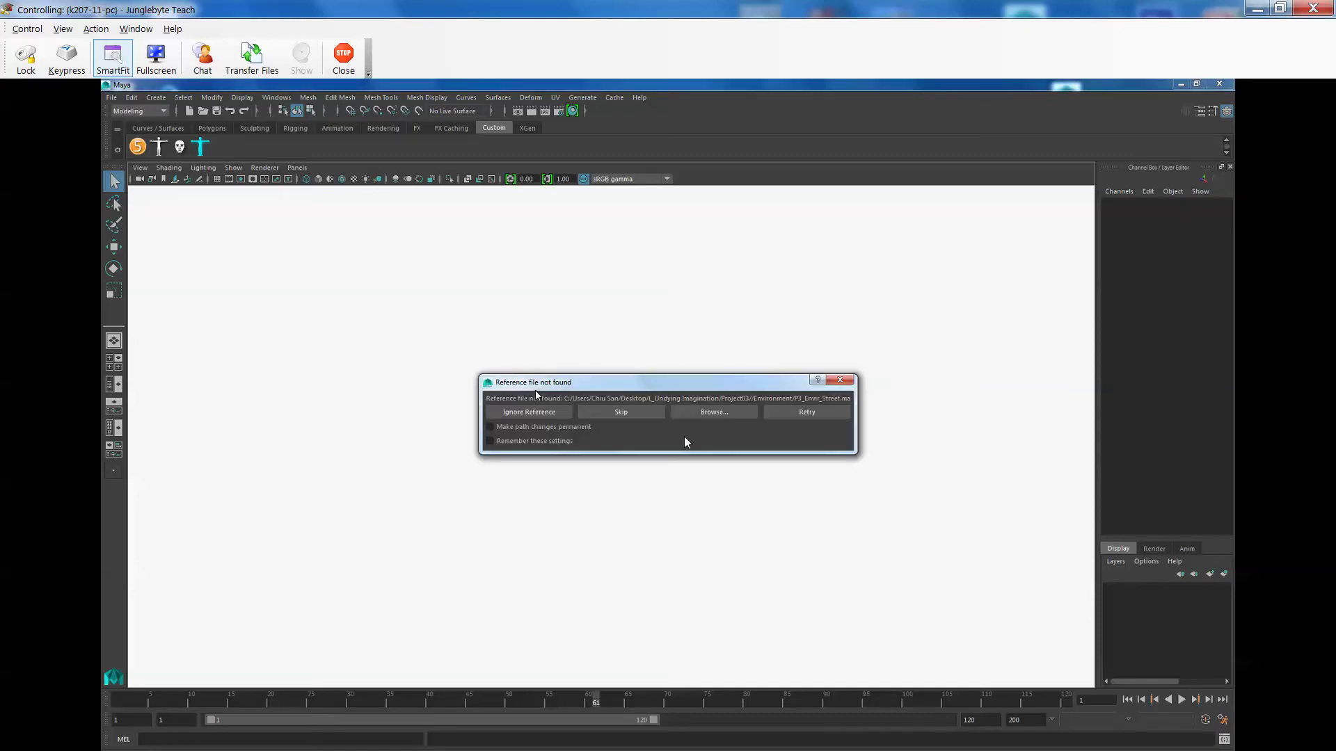
Step: Skip the missing street and car rig references, accept the student notices, and dismiss What's New
{"action": "left_click_drag", "start_coordinate": [730, 385], "coordinate": [716, 381]}
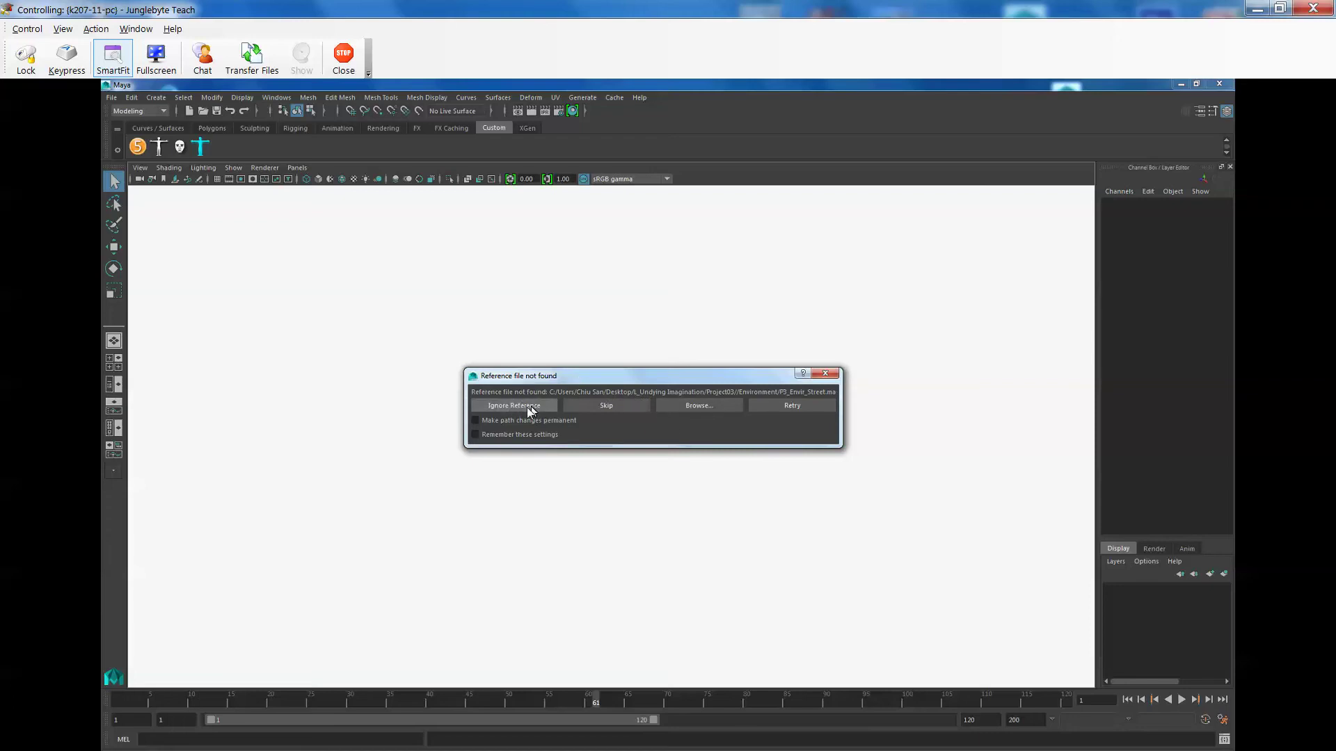
{"action": "left_click", "coordinate": [602, 407]}
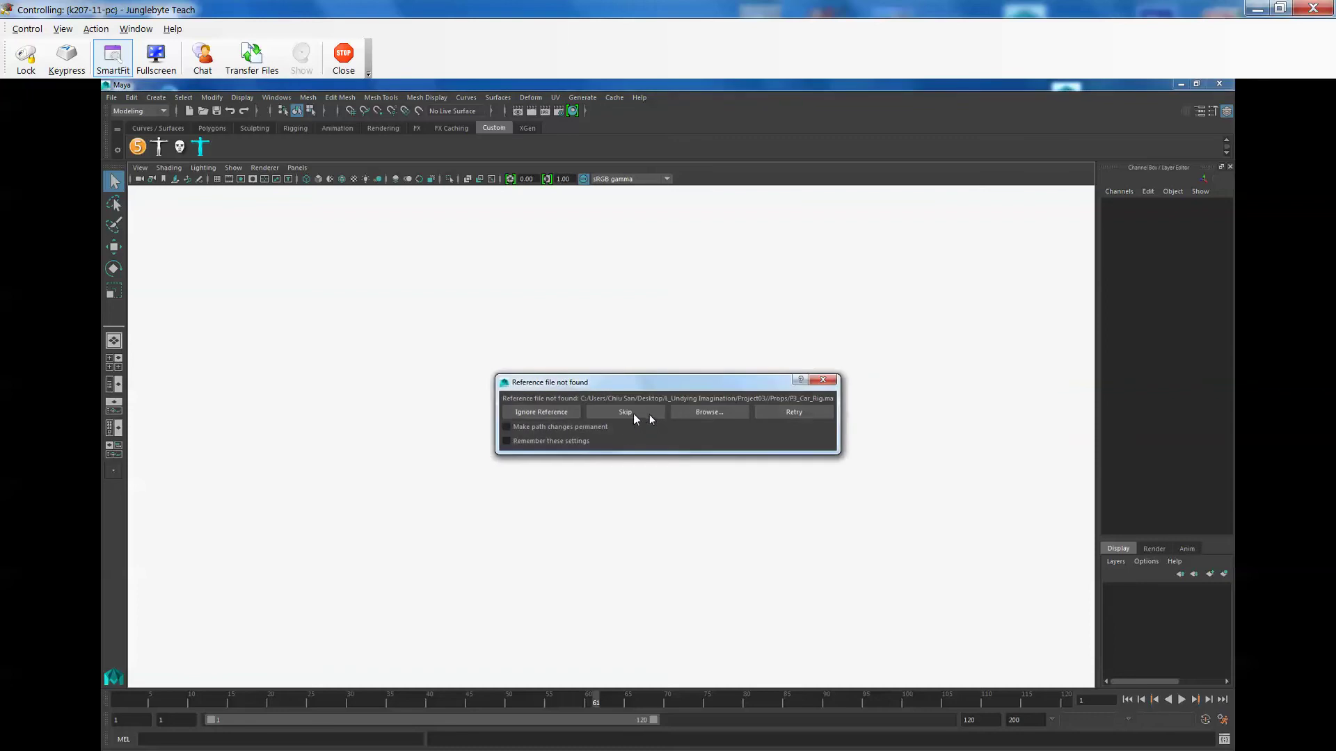
{"action": "left_click", "coordinate": [633, 413]}
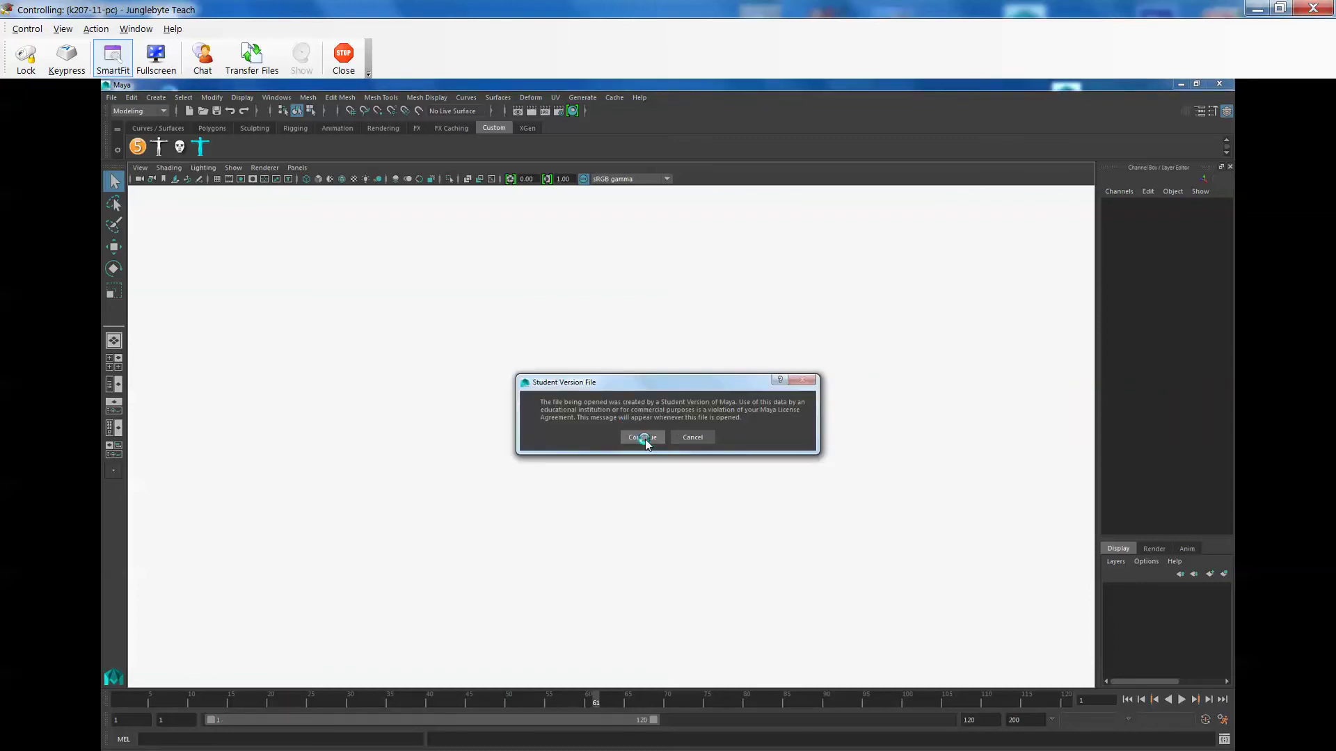
{"action": "left_click", "coordinate": [644, 438]}
{"action": "left_click", "coordinate": [637, 437]}
{"action": "left_click", "coordinate": [642, 436]}
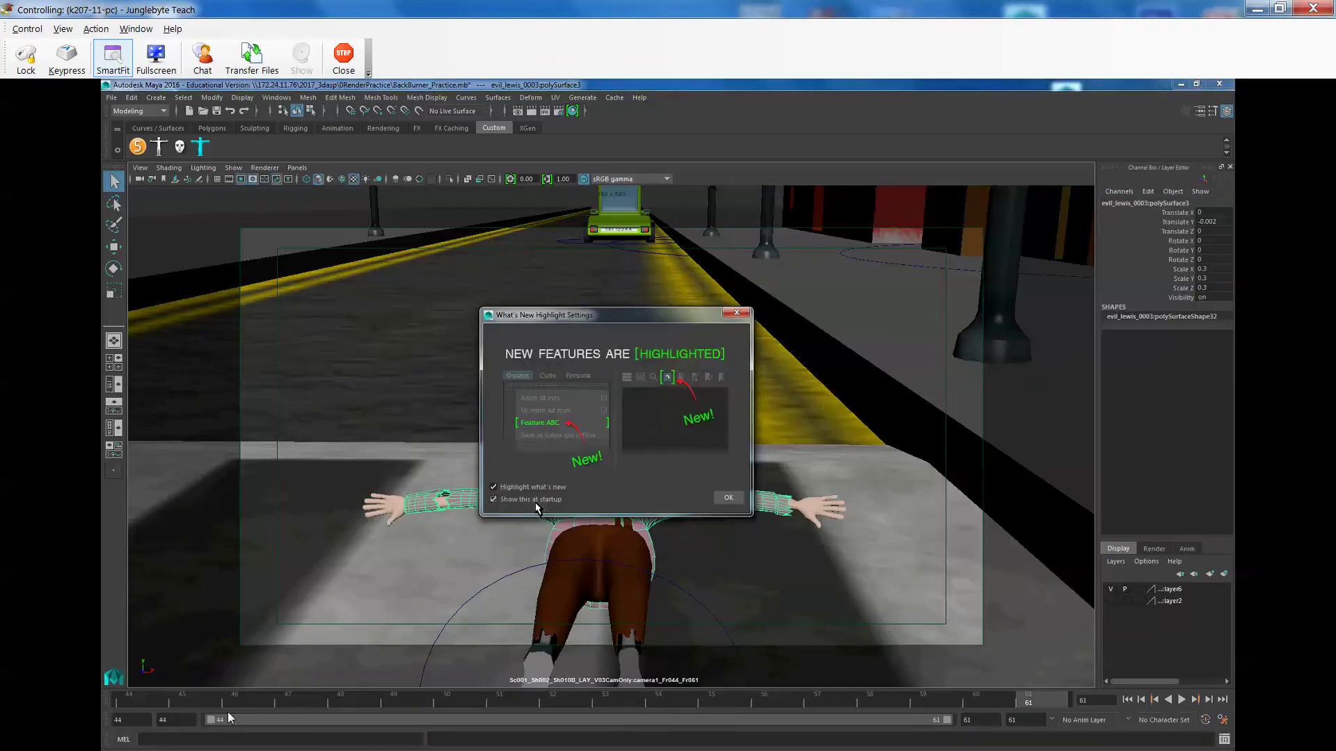
{"action": "left_click", "coordinate": [736, 312]}
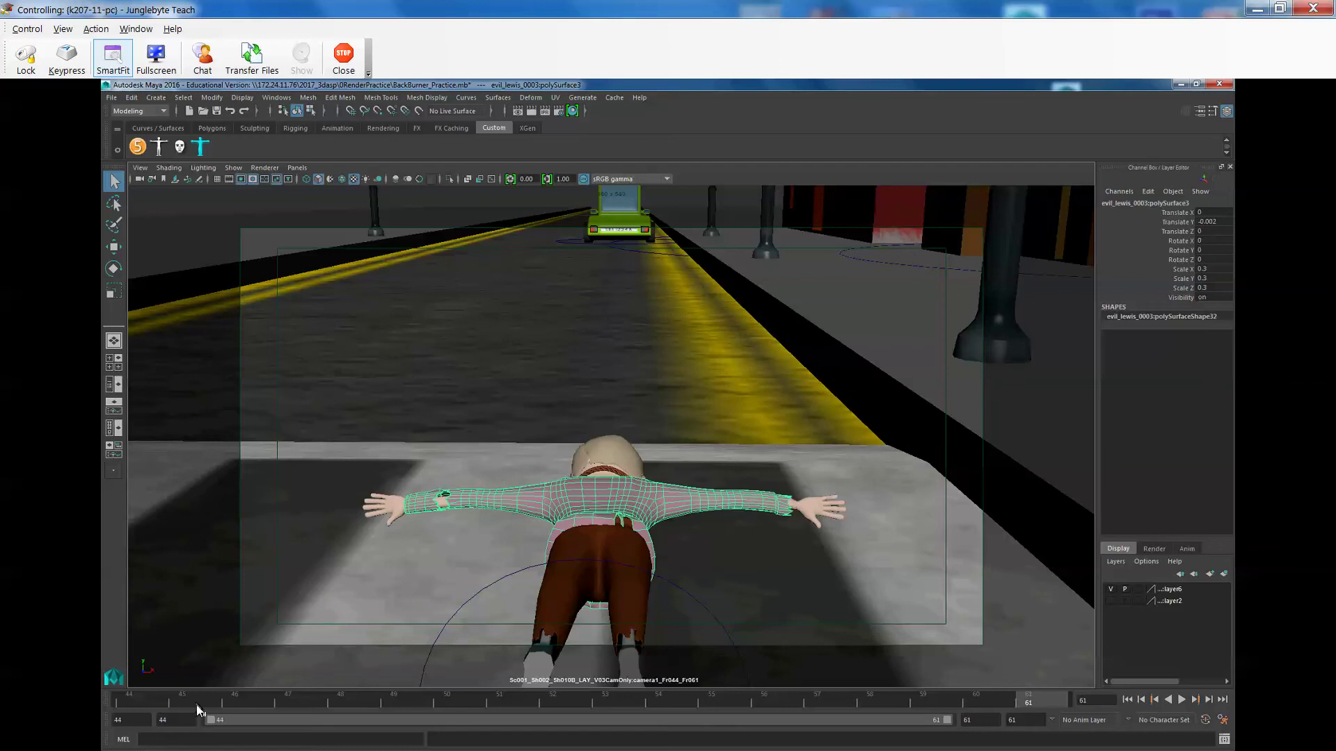
Step: Play and stop the character animation with Alt+V, then open the File menu
{"action": "key", "text": "alt+v"}
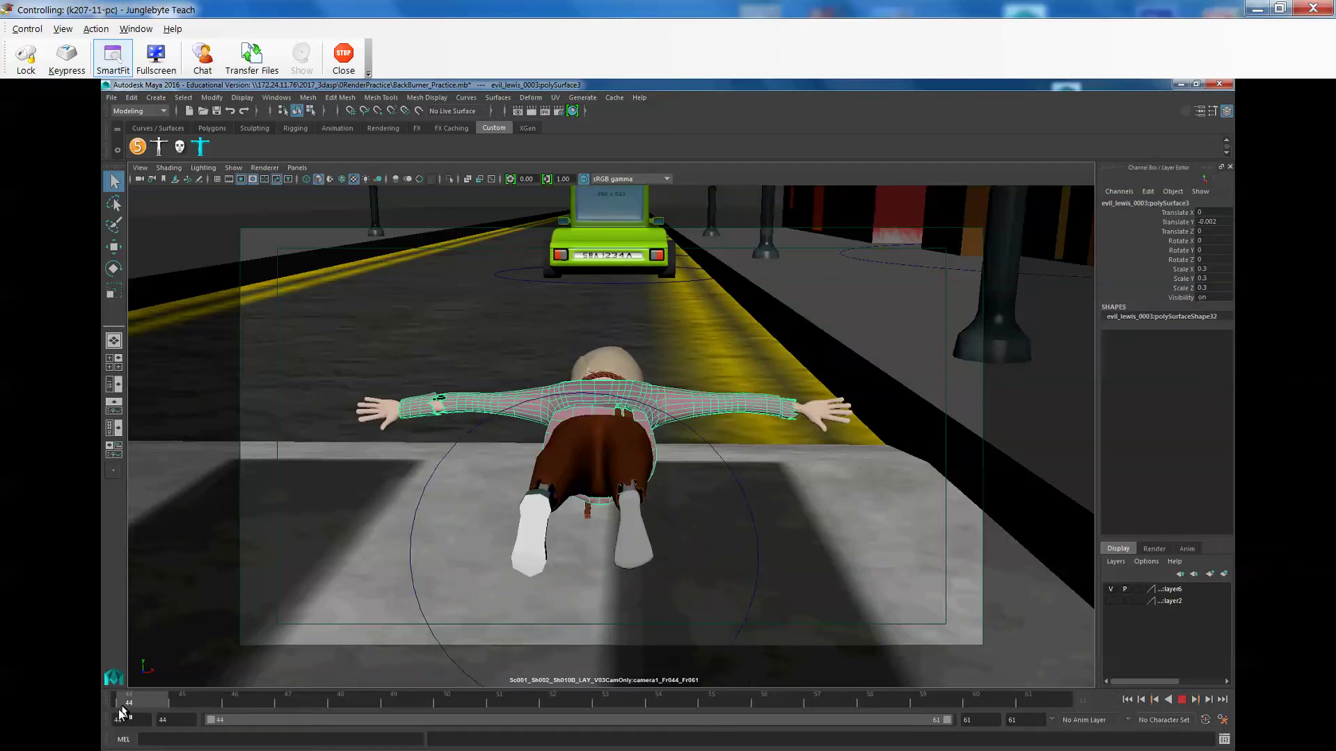
{"action": "key", "text": "Escape"}
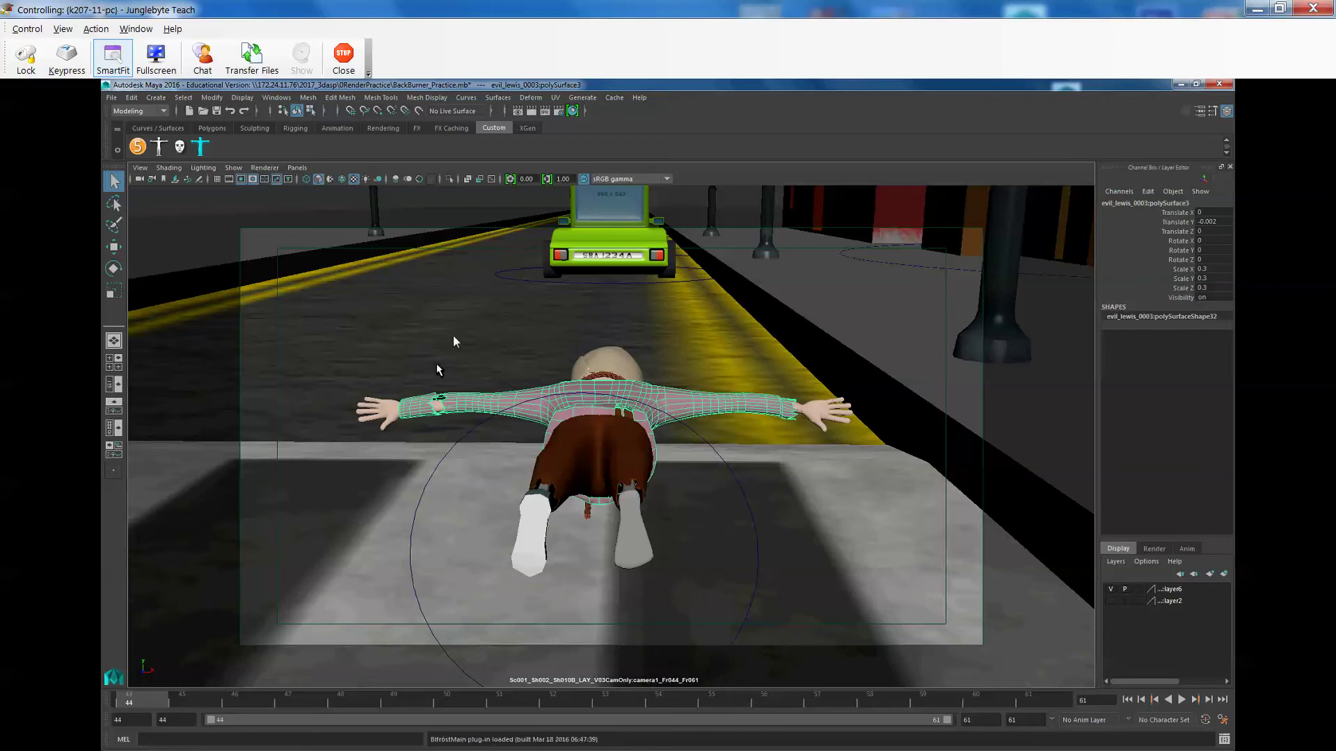
{"action": "left_click", "coordinate": [113, 98]}
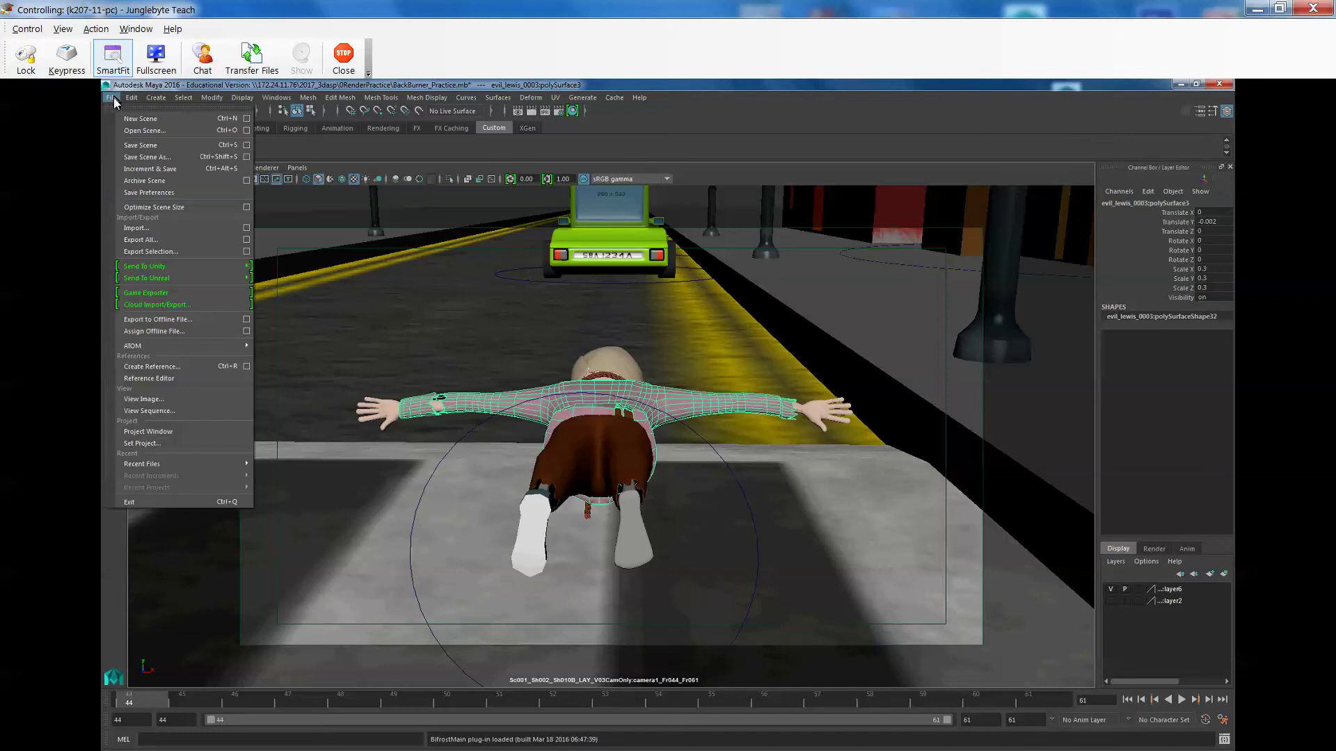
Step: Try a typed network location in Set Project, dismissing the resulting not-a-directory error
{"action": "left_click", "coordinate": [141, 444]}
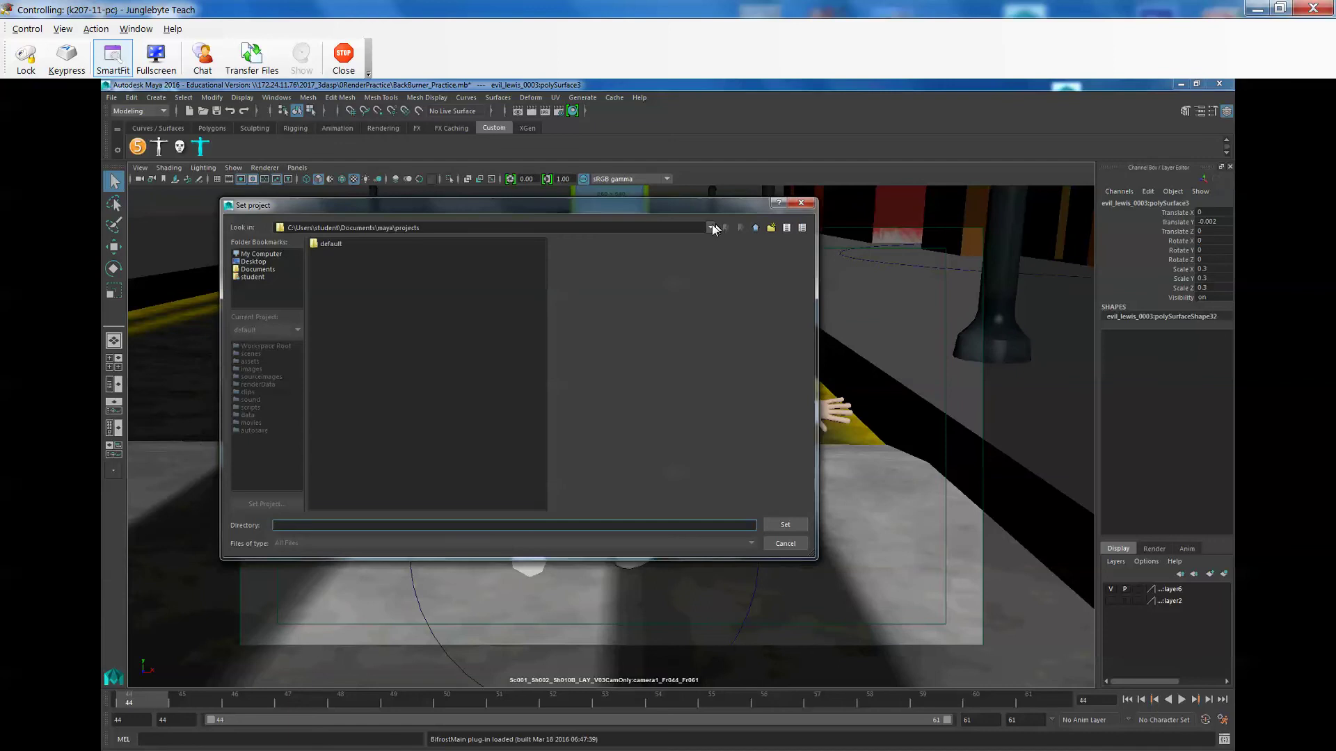
{"action": "left_click", "coordinate": [711, 227]}
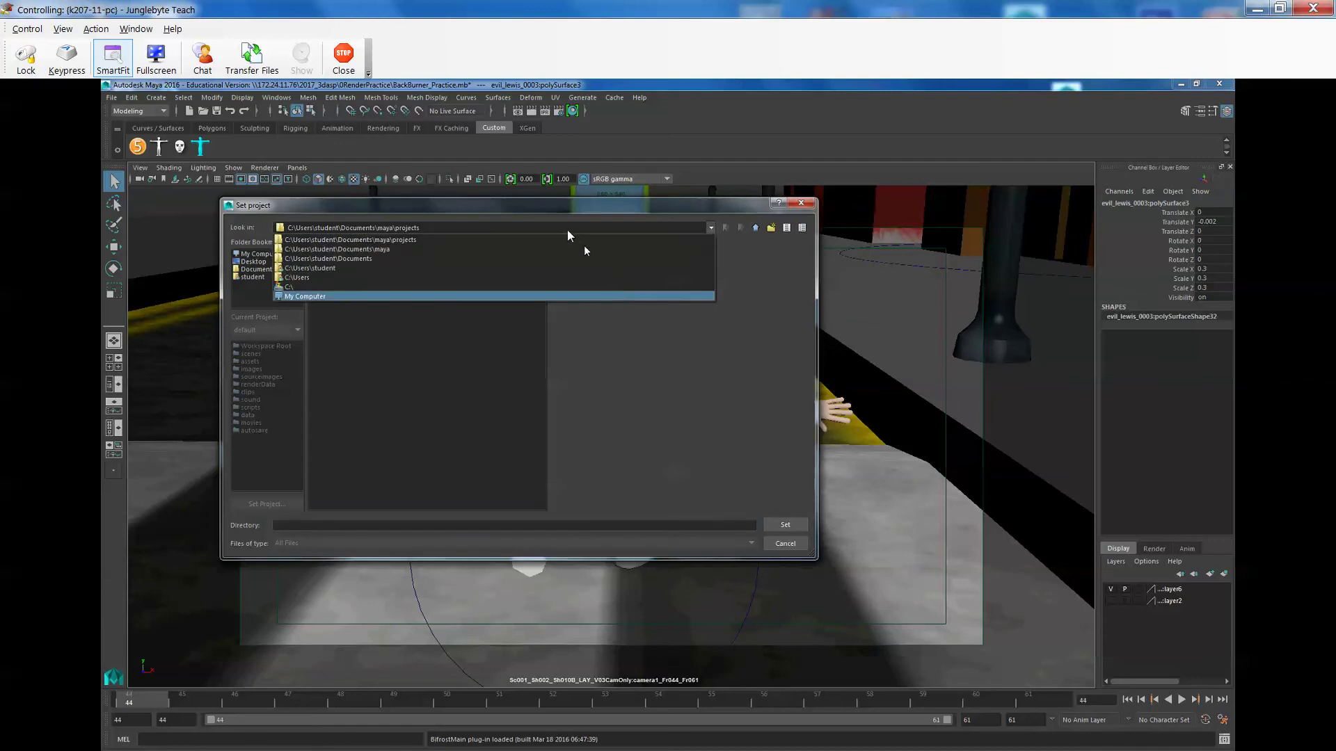
{"action": "left_click", "coordinate": [547, 228]}
{"action": "left_click_drag", "start_coordinate": [458, 227], "coordinate": [270, 223]}
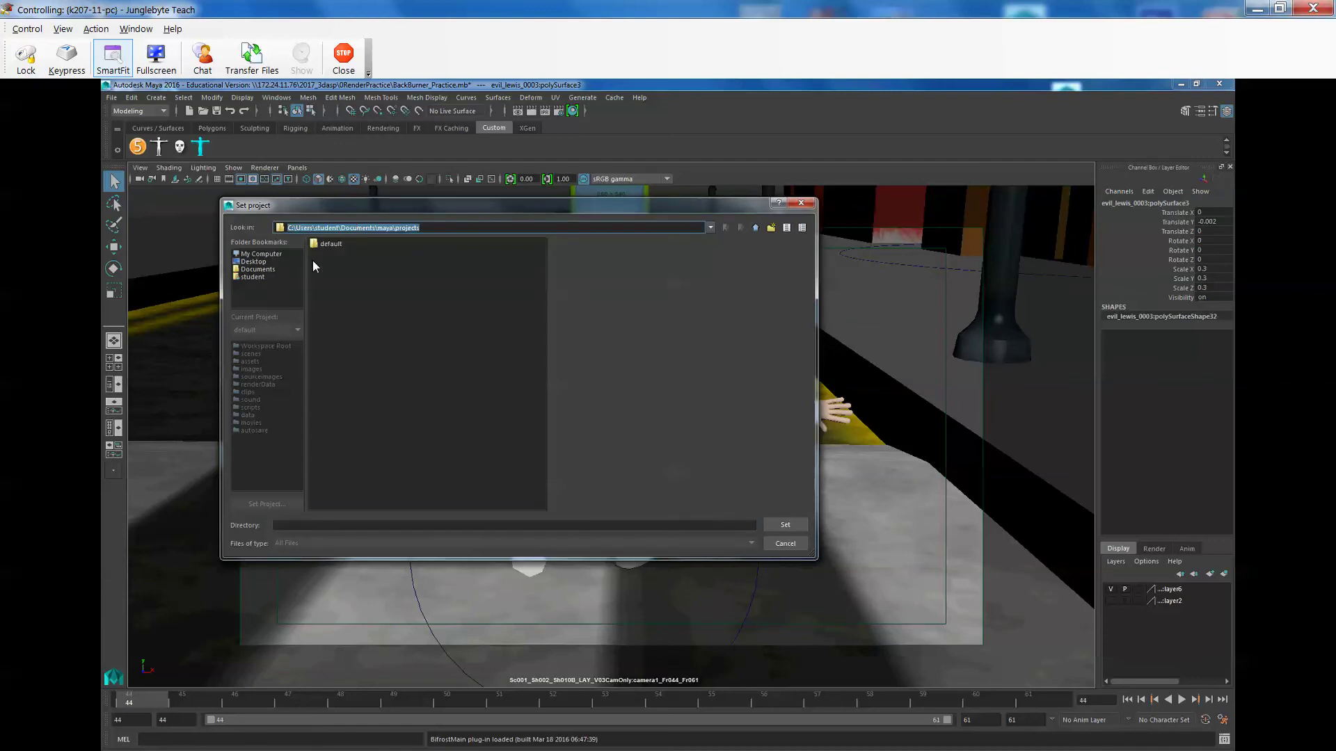
{"action": "type", "text": "\\\\17"}
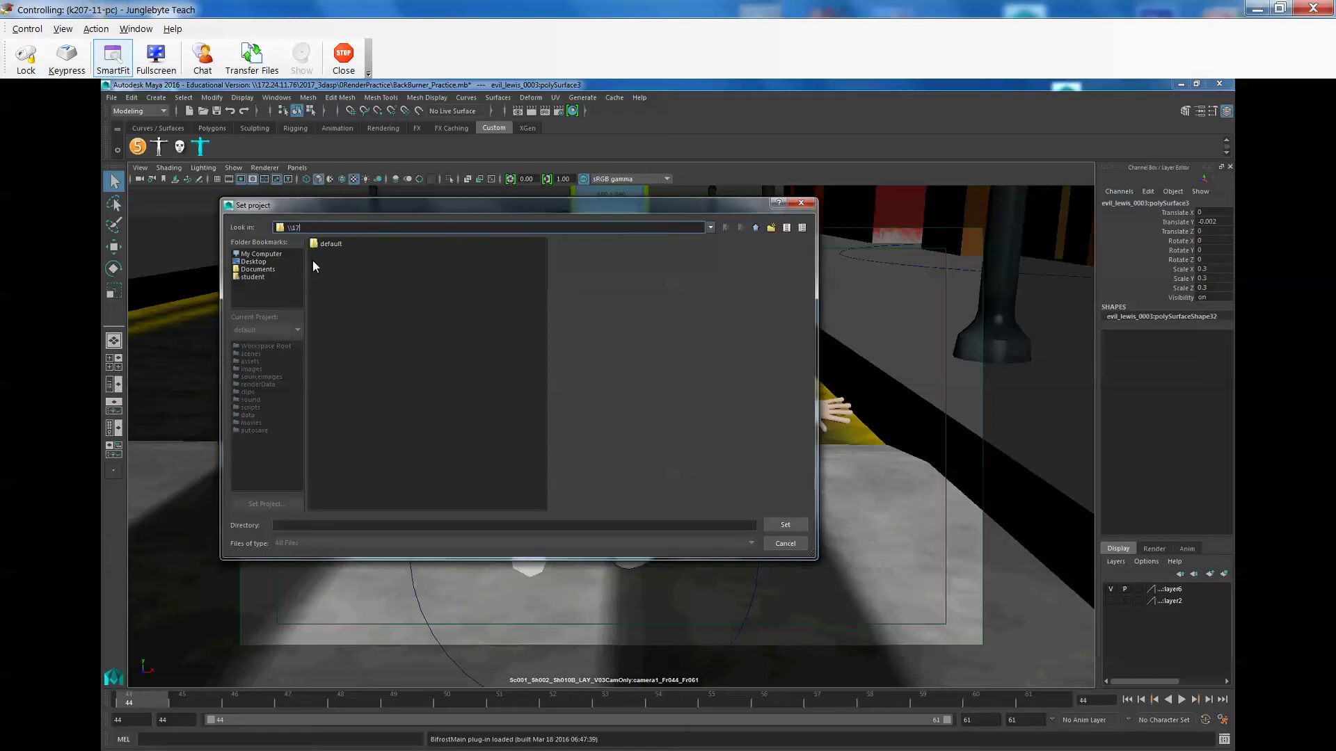
{"action": "type", "text": "2.24.11.76"}
{"action": "key", "text": "Return"}
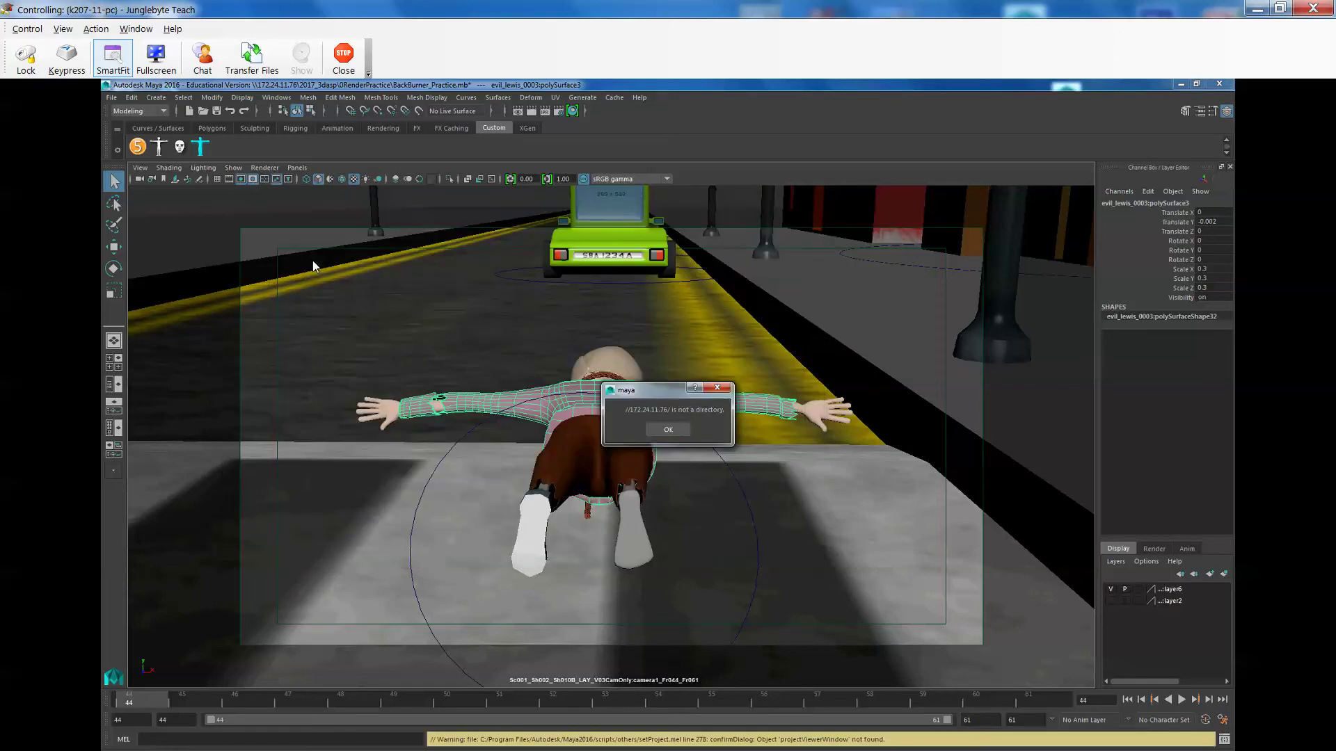
{"action": "left_click", "coordinate": [668, 429]}
Step: Open the Project Window and close it without changes
{"action": "left_click", "coordinate": [112, 97]}
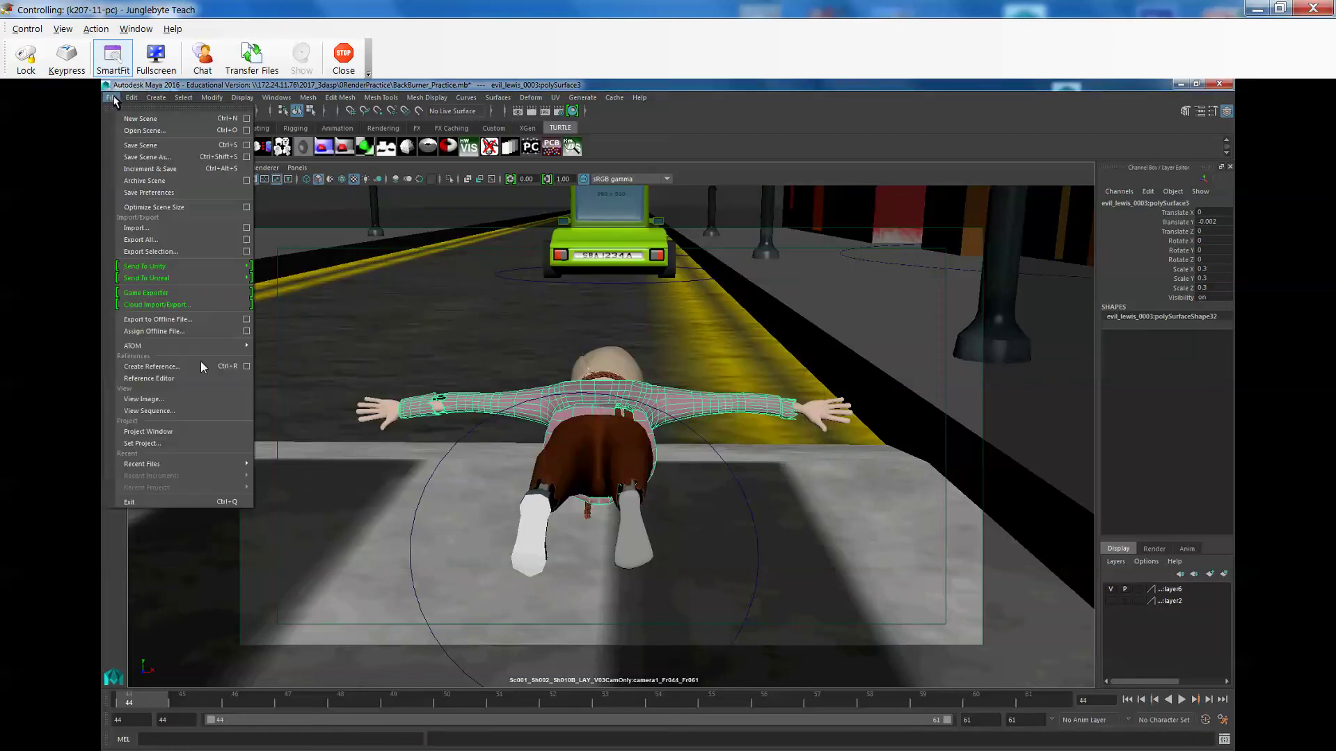
{"action": "left_click", "coordinate": [144, 435]}
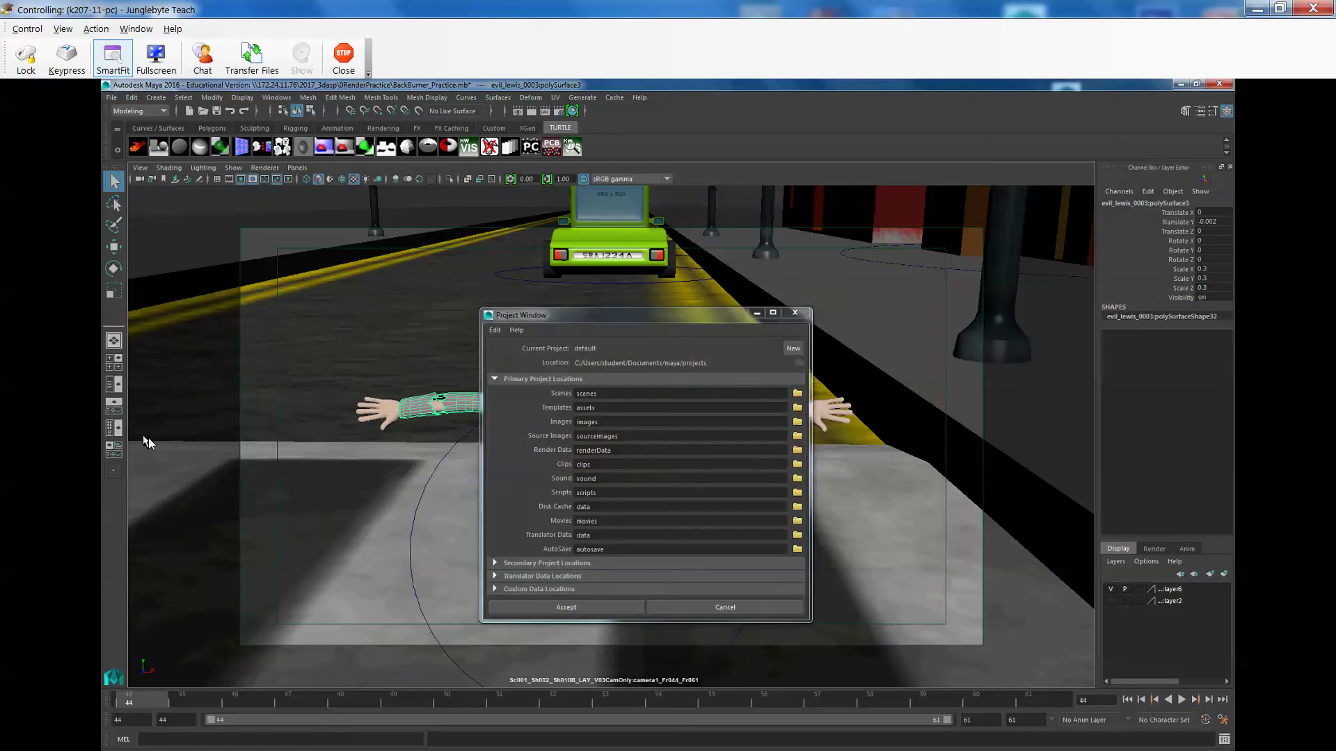
{"action": "left_click", "coordinate": [148, 437]}
{"action": "left_click", "coordinate": [795, 313]}
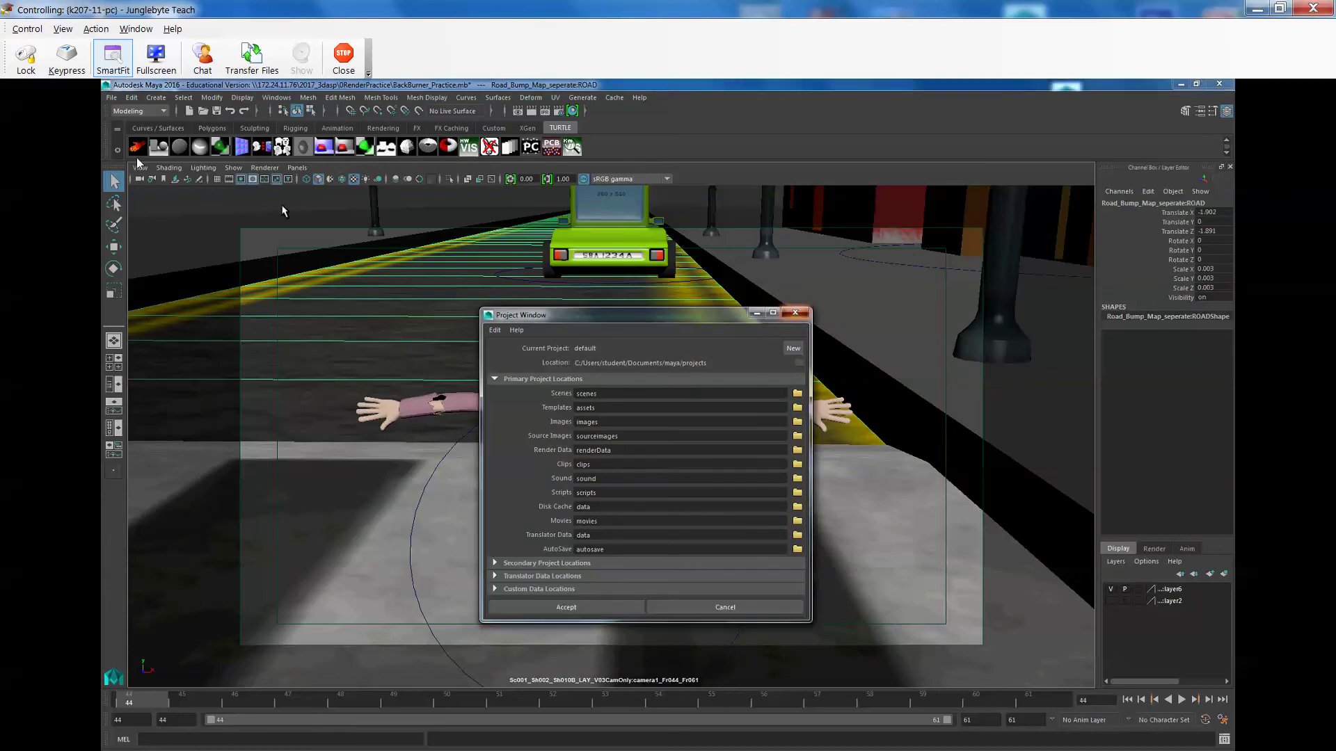
Step: Reopen Set Project and copy the 0RenderPractice folder path from Explorer
{"action": "left_click", "coordinate": [114, 99]}
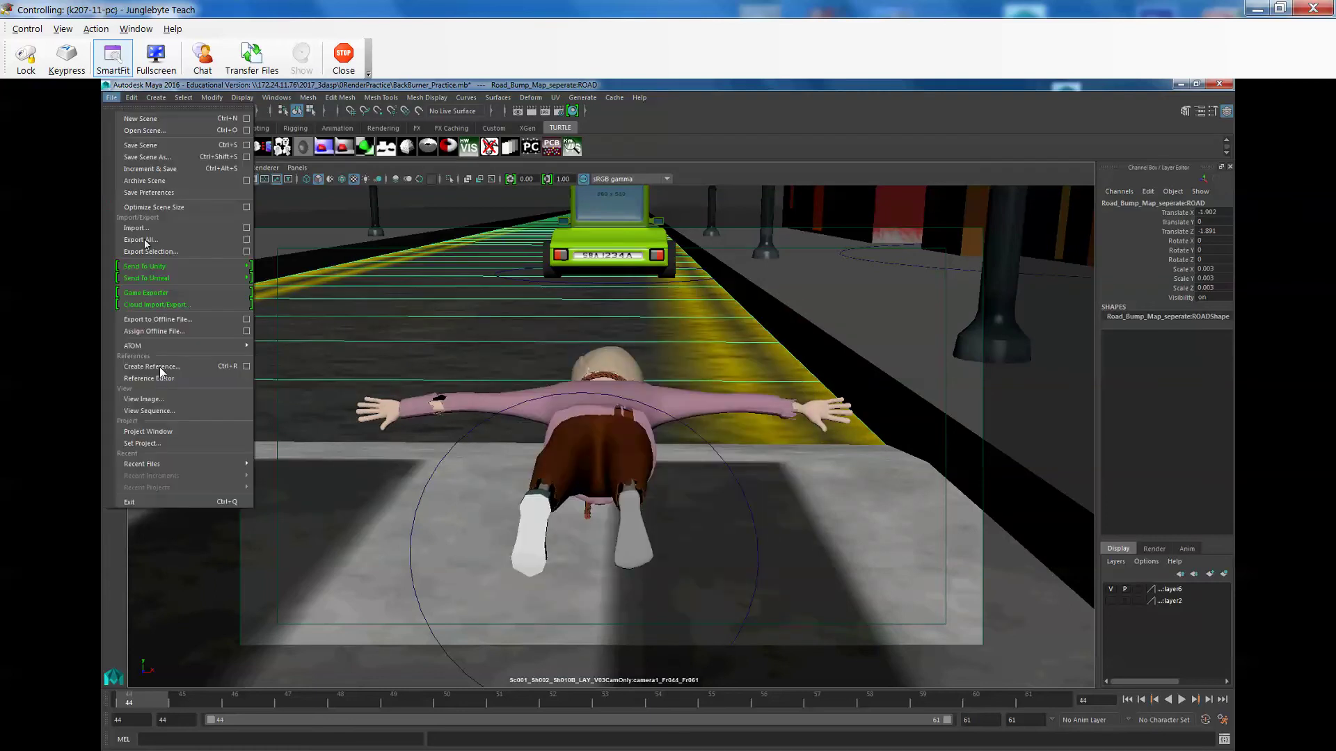
{"action": "left_click", "coordinate": [135, 444]}
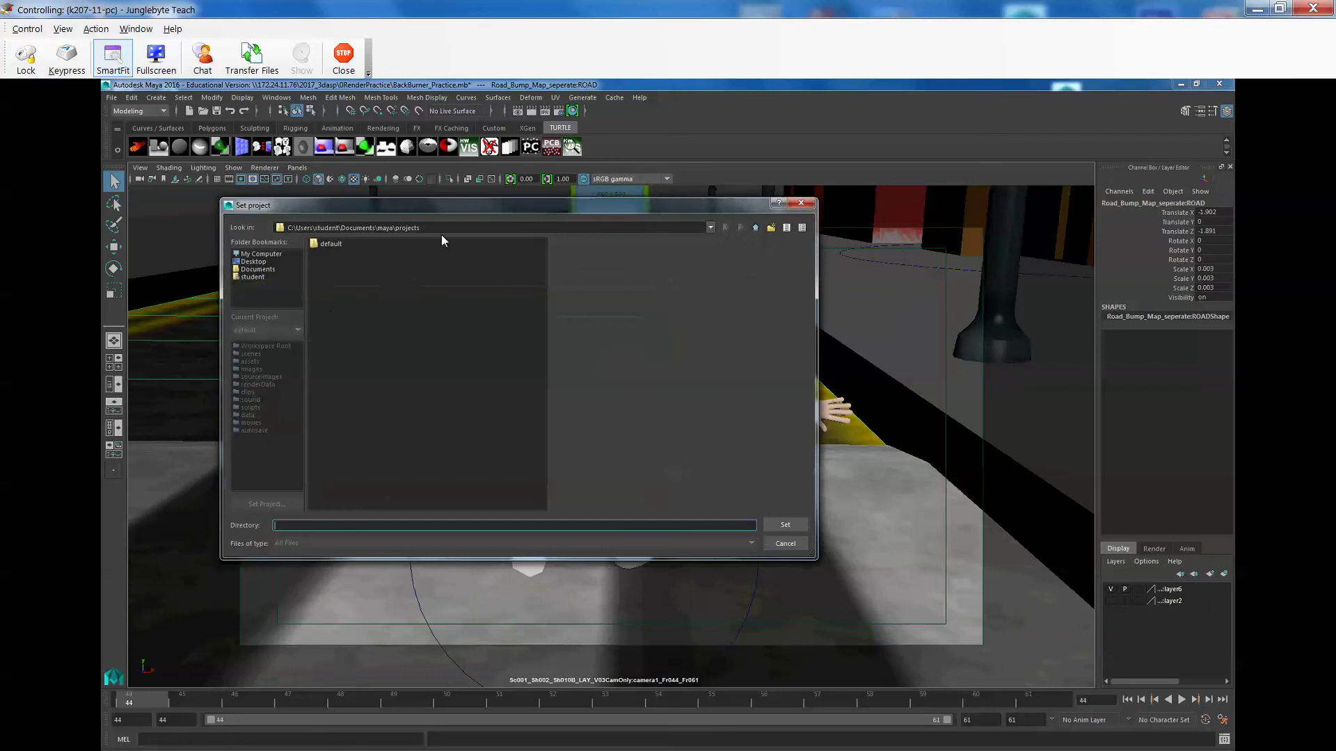
{"action": "left_click", "coordinate": [710, 227]}
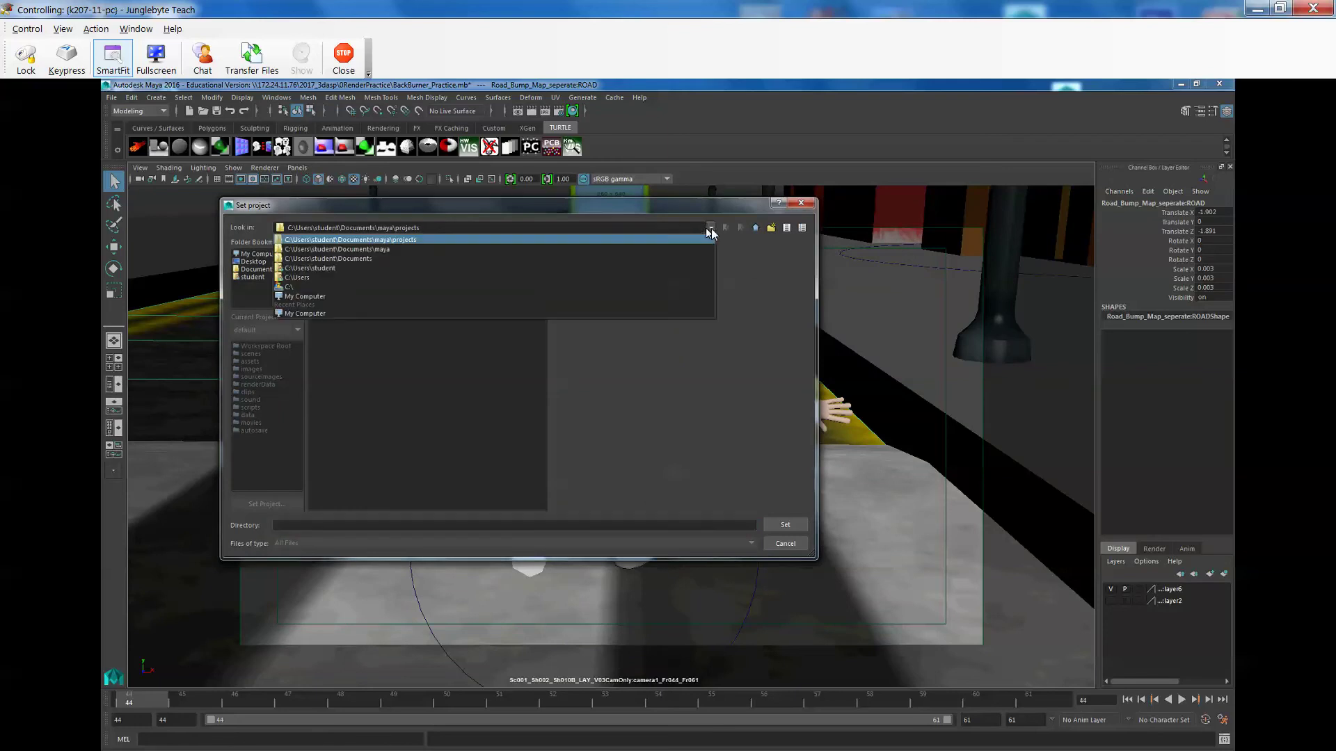
{"action": "left_click", "coordinate": [710, 228]}
{"action": "left_click_drag", "start_coordinate": [463, 228], "coordinate": [277, 228]}
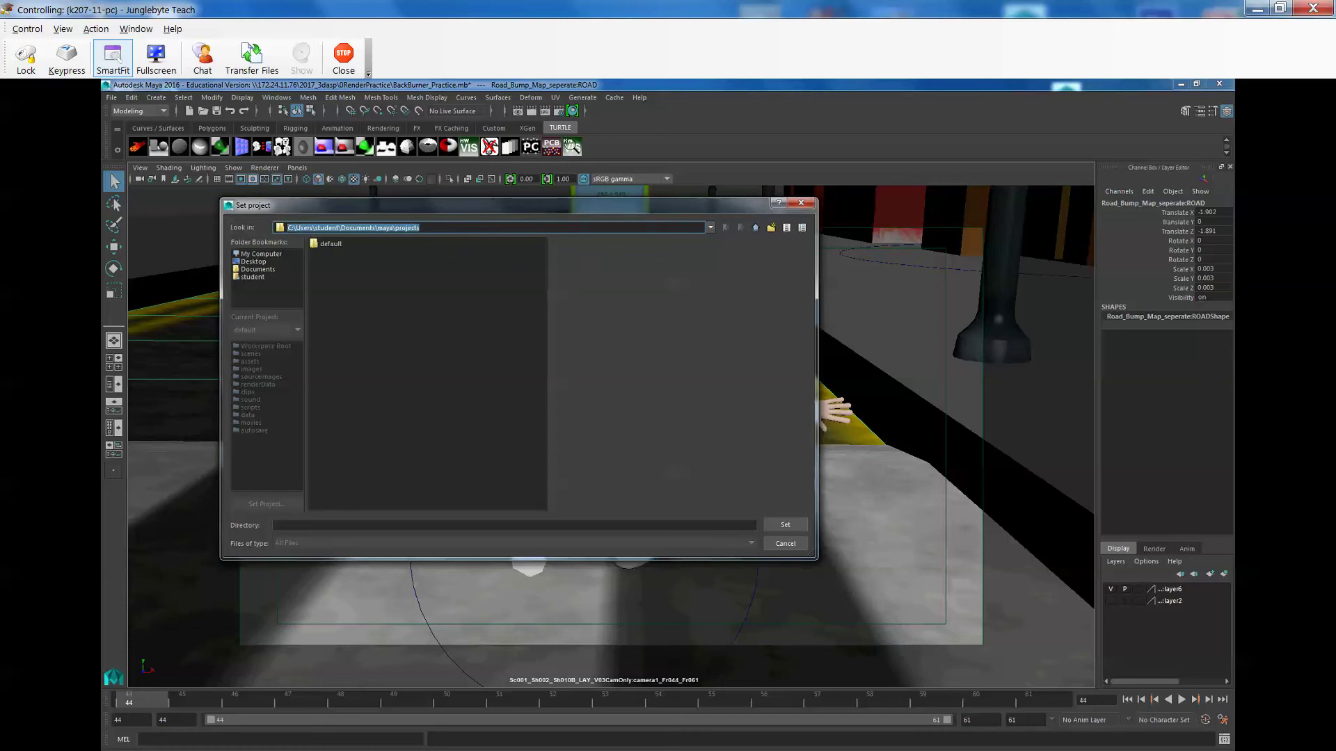
{"action": "key", "text": "alt+Tab"}
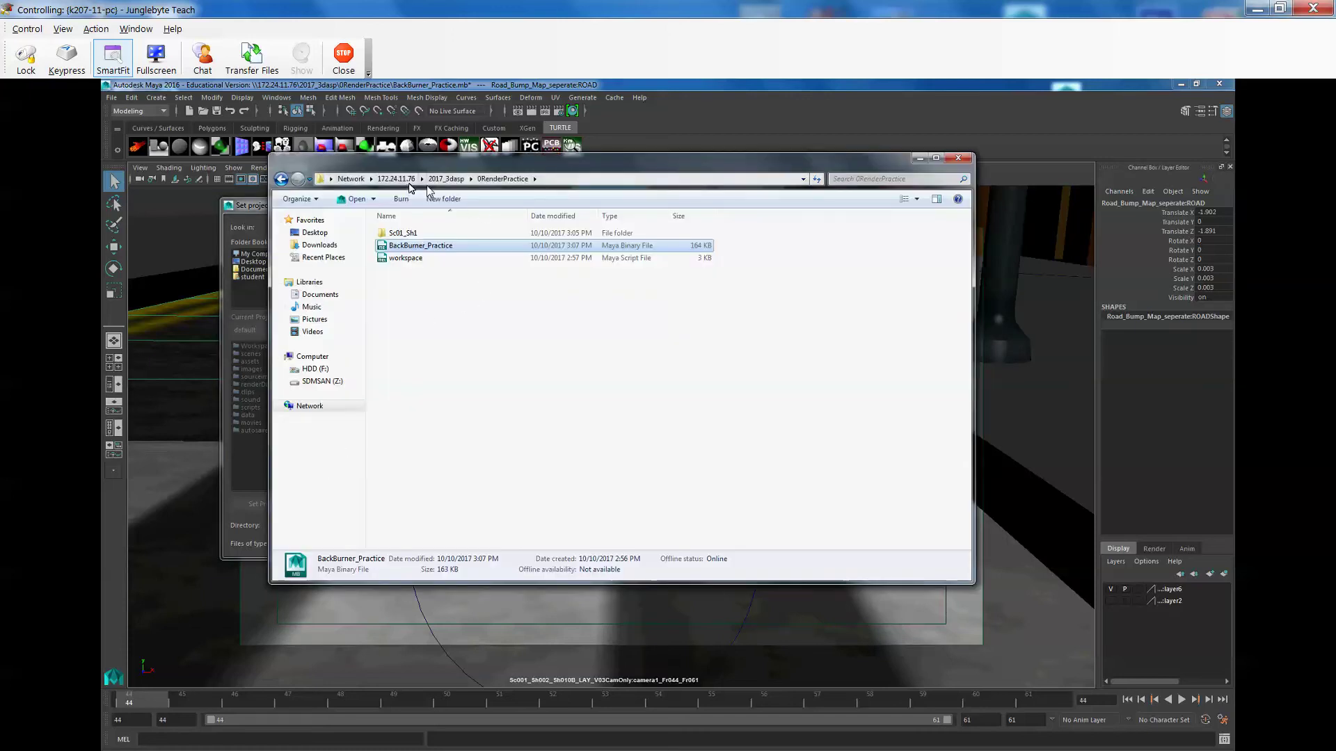
{"action": "left_click", "coordinate": [557, 184]}
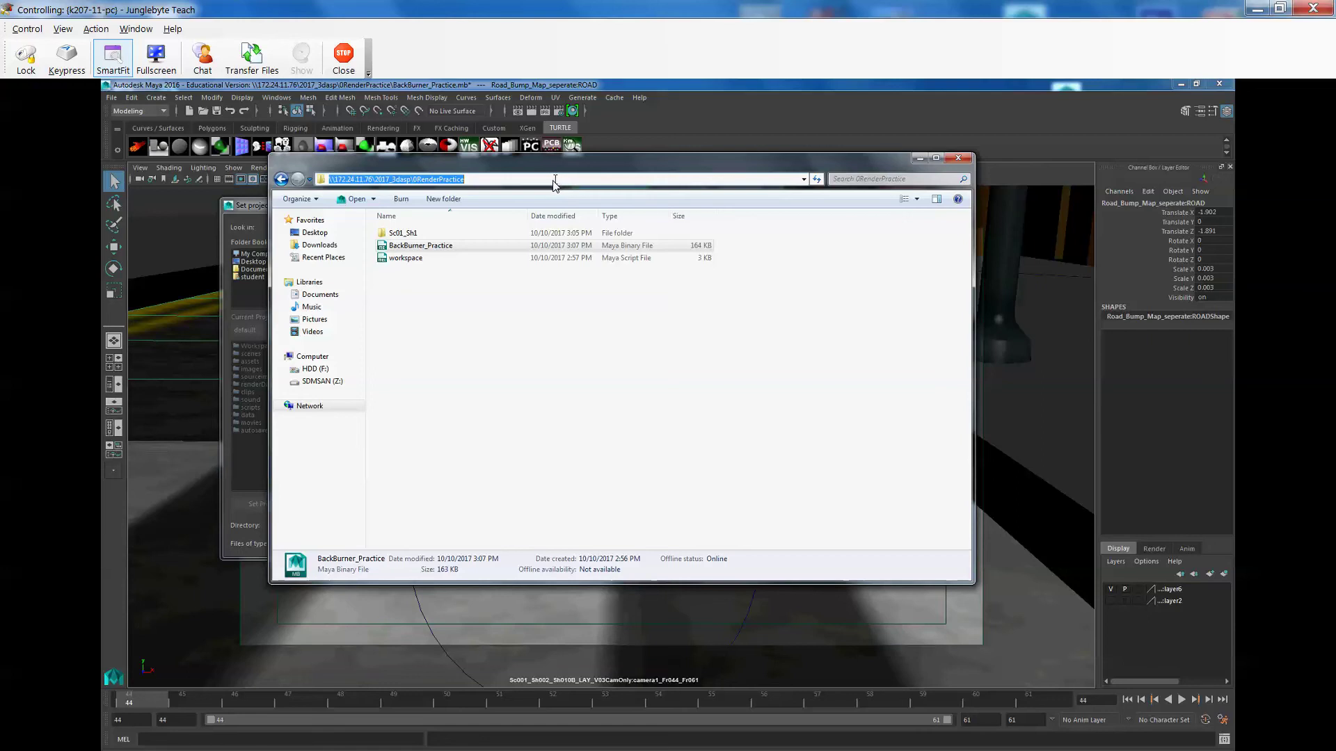
{"action": "right_click", "coordinate": [447, 181]}
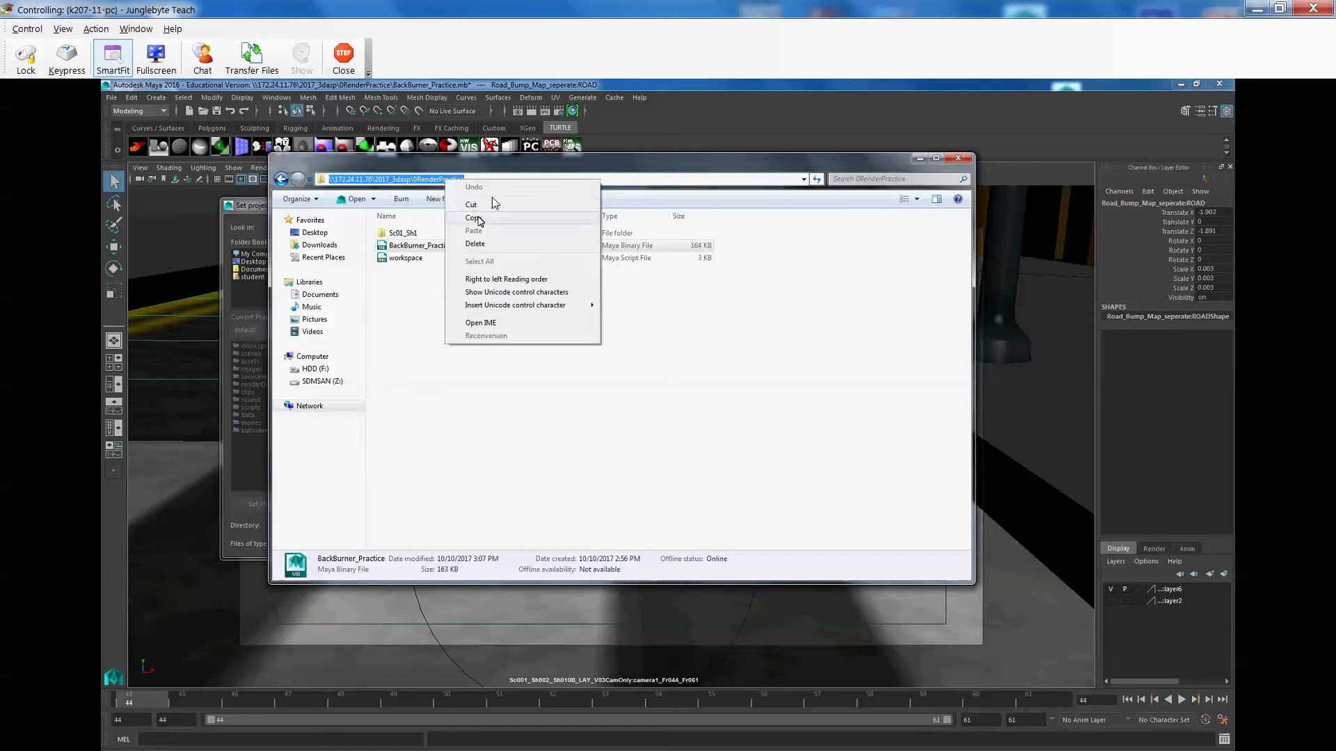
{"action": "left_click", "coordinate": [478, 219]}
Step: Paste the 0RenderPractice network path into the Set Project location, then cancel the dialog
{"action": "left_click_drag", "start_coordinate": [400, 158], "coordinate": [437, 281]}
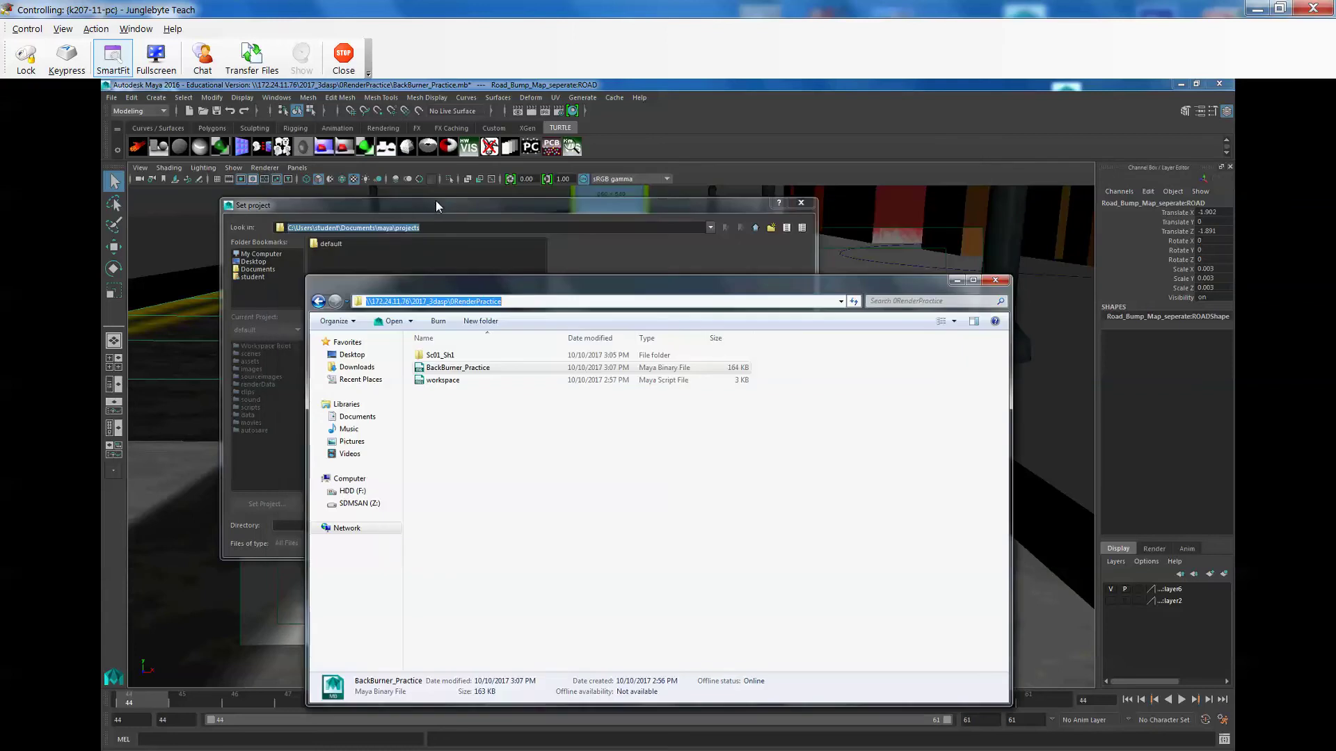
{"action": "left_click", "coordinate": [436, 206]}
{"action": "left_click_drag", "start_coordinate": [432, 228], "coordinate": [286, 228]}
{"action": "right_click", "coordinate": [328, 229]}
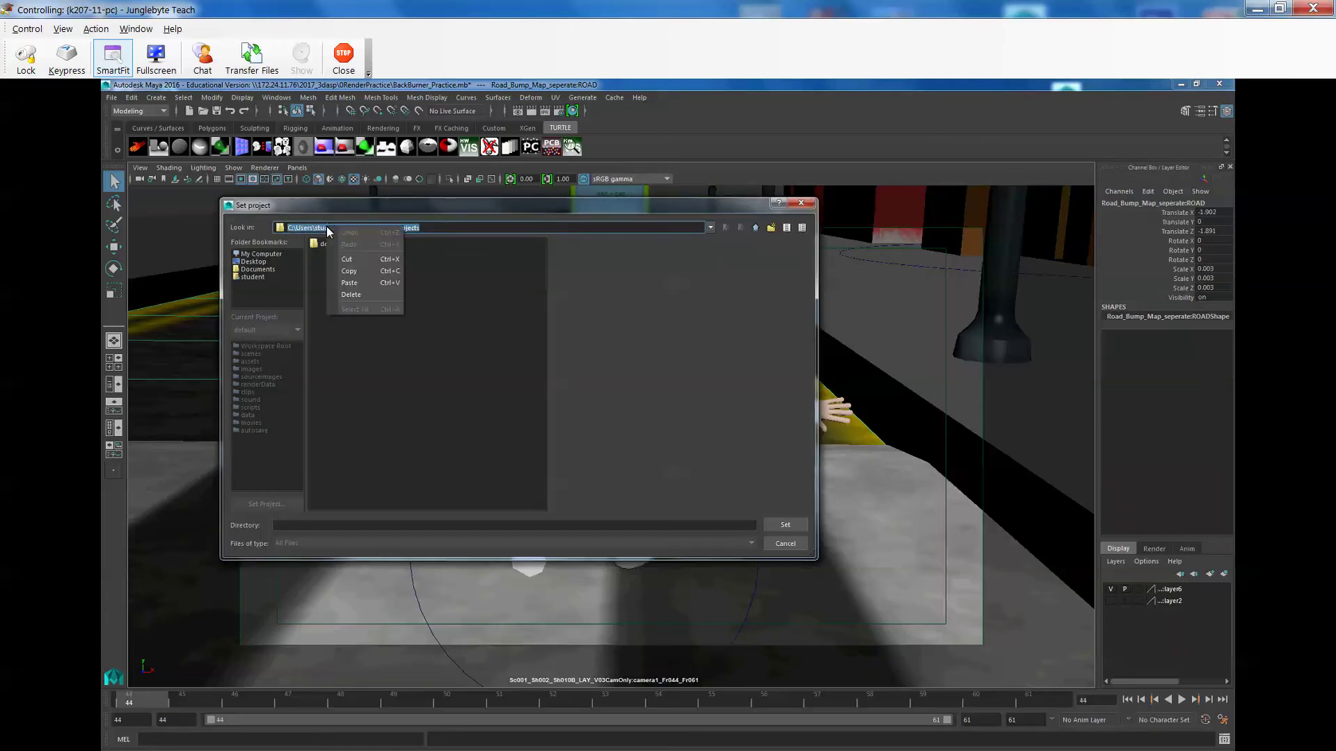
{"action": "left_click", "coordinate": [354, 283]}
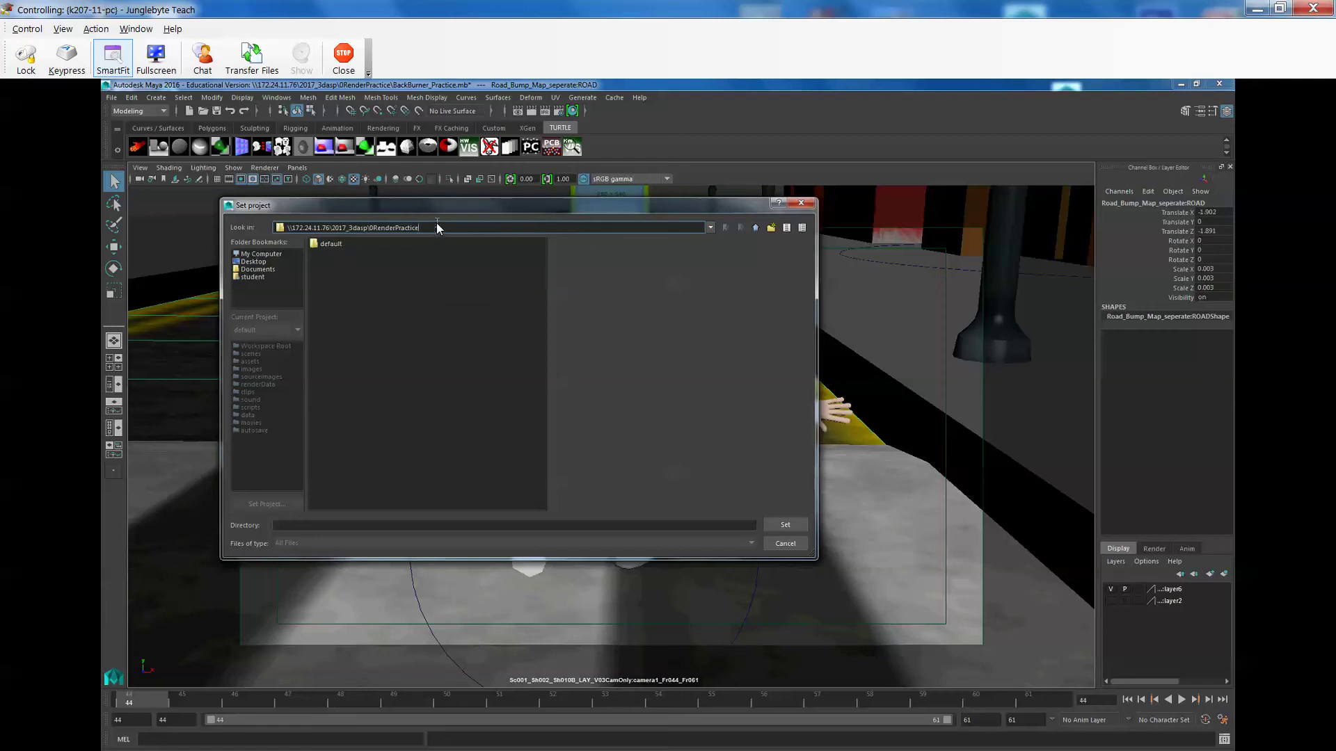
{"action": "key", "text": "Return"}
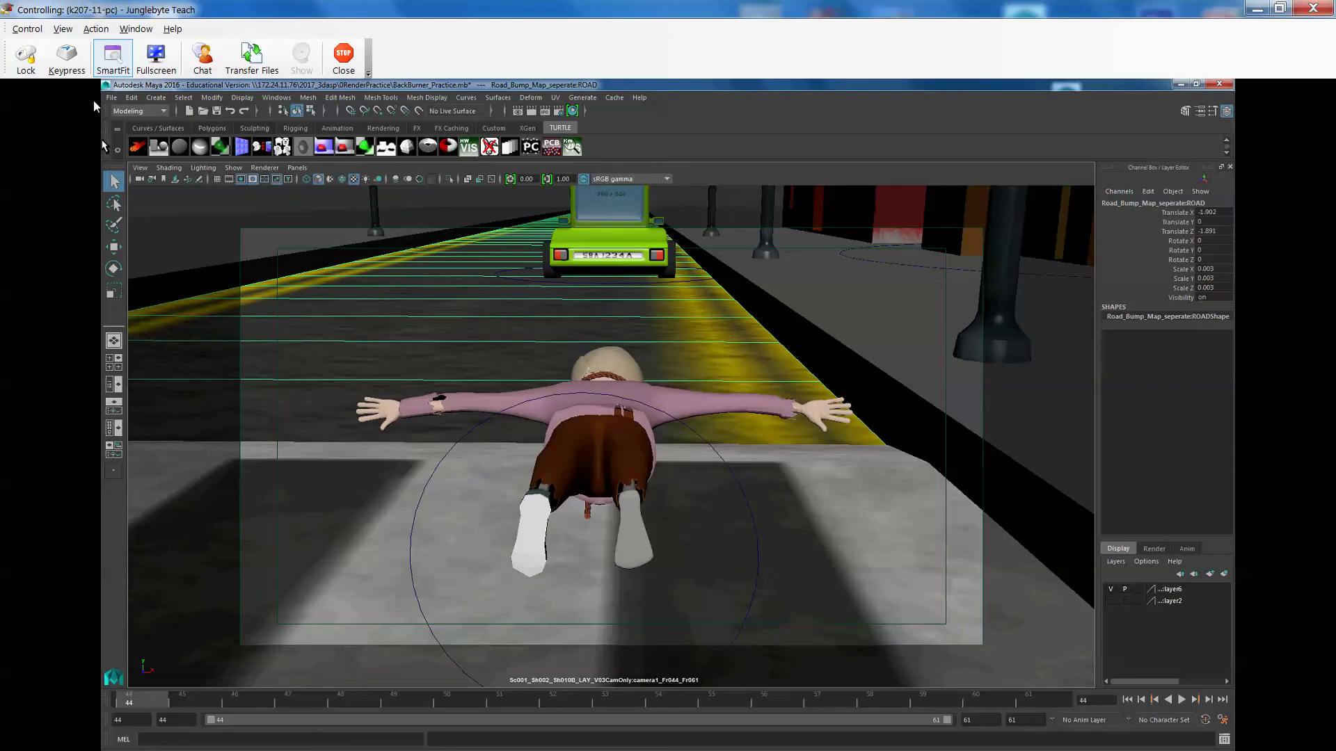
Step: Browse into 0RenderPractice > Sc01_Sh1 in Set Project and set it as the current project
{"action": "left_click", "coordinate": [111, 99]}
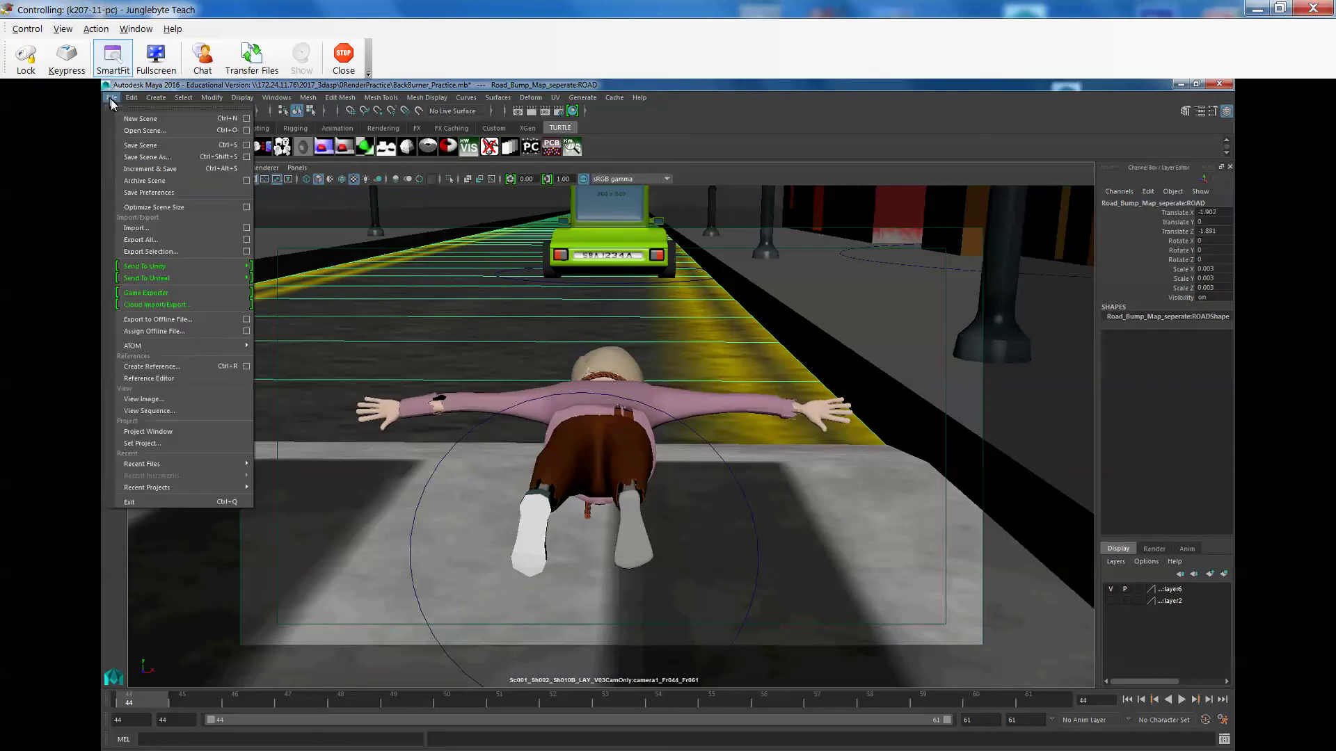
{"action": "left_click", "coordinate": [144, 444]}
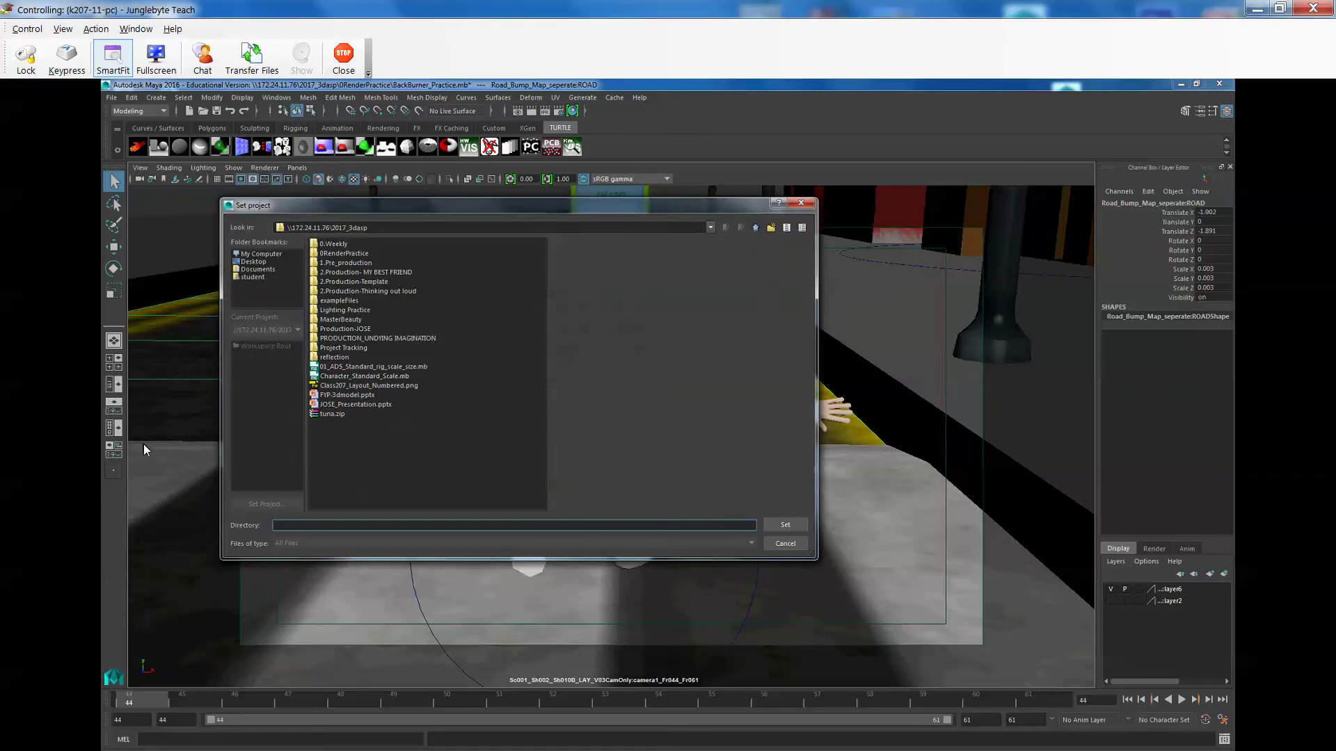
{"action": "left_click", "coordinate": [339, 253]}
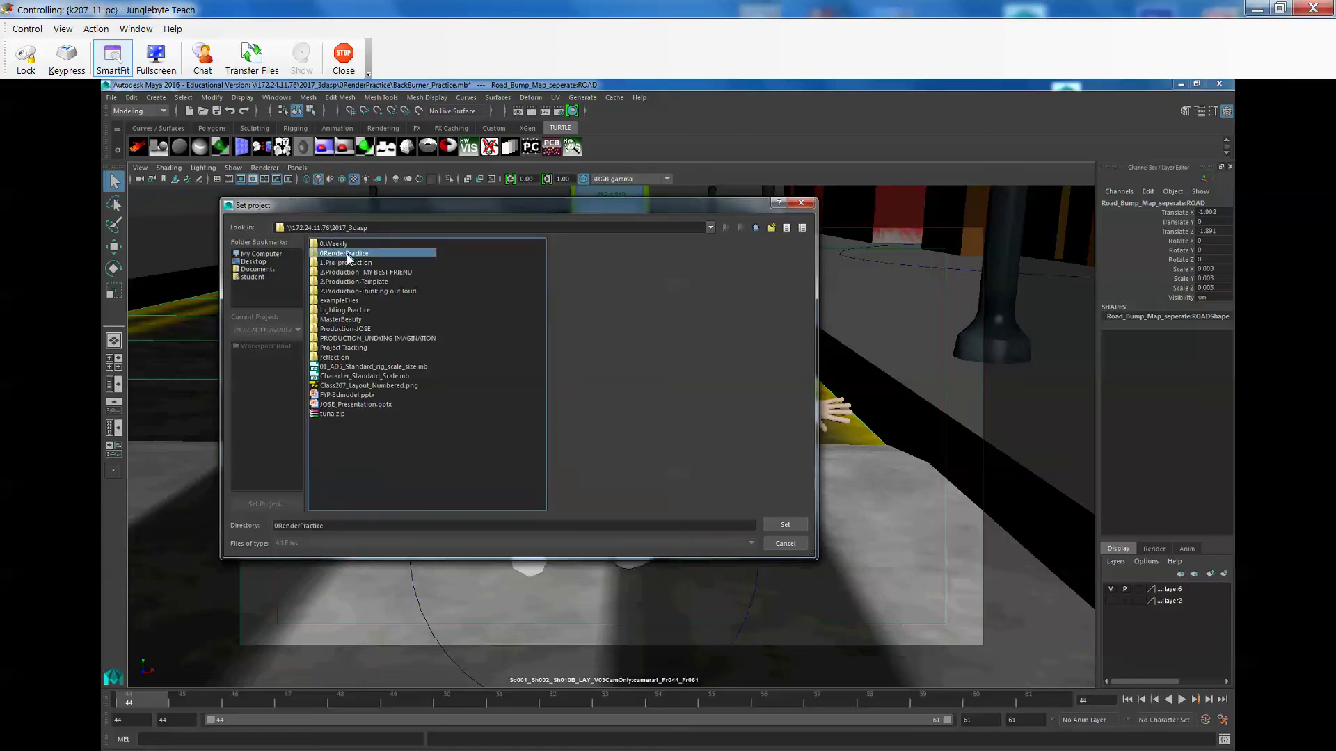
{"action": "double_click", "coordinate": [346, 253]}
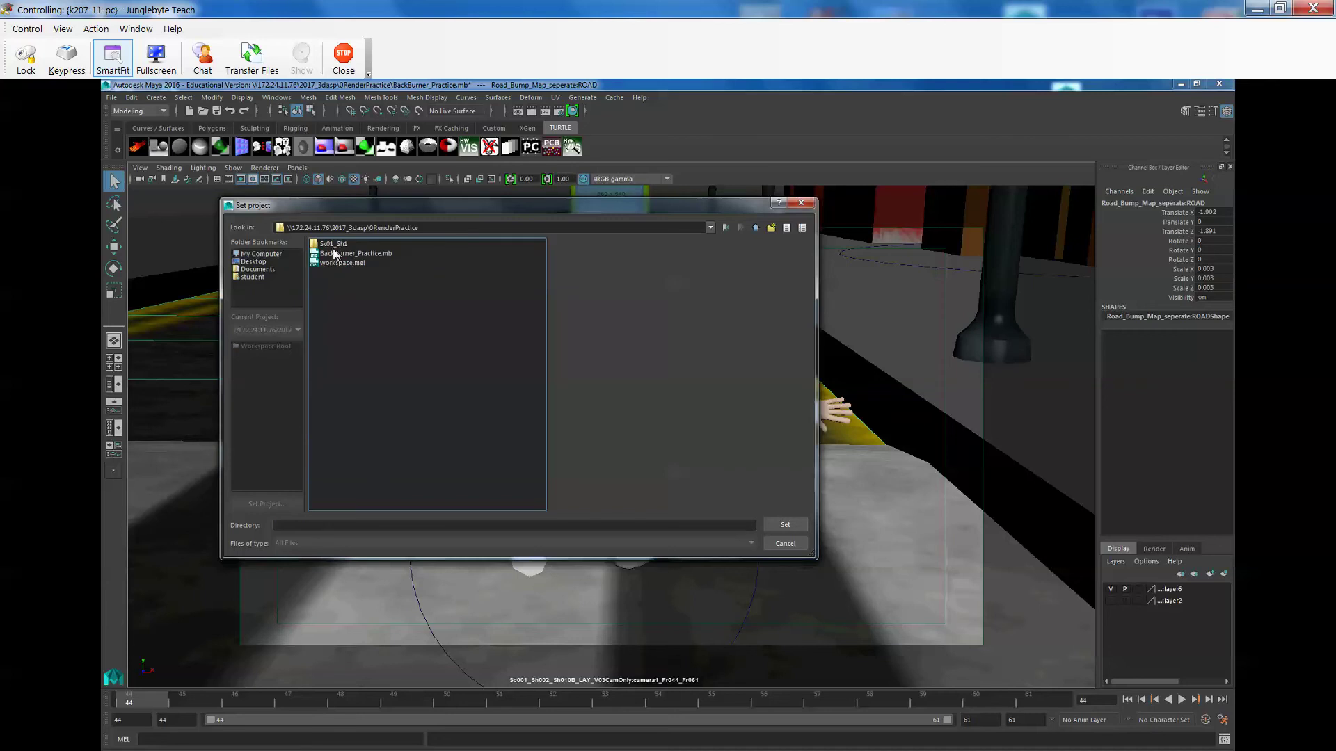
{"action": "left_click", "coordinate": [332, 243]}
{"action": "double_click", "coordinate": [319, 244]}
{"action": "left_click", "coordinate": [793, 526]}
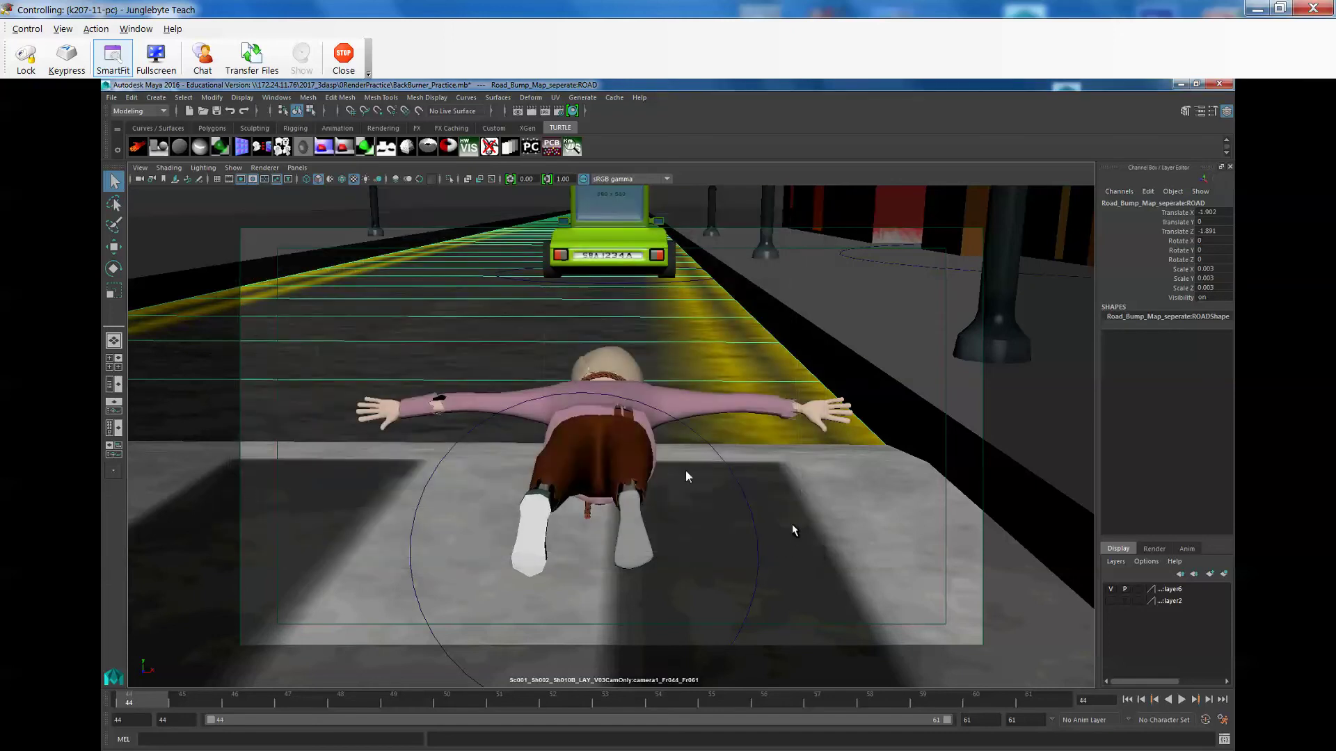
{"action": "left_click", "coordinate": [112, 98]}
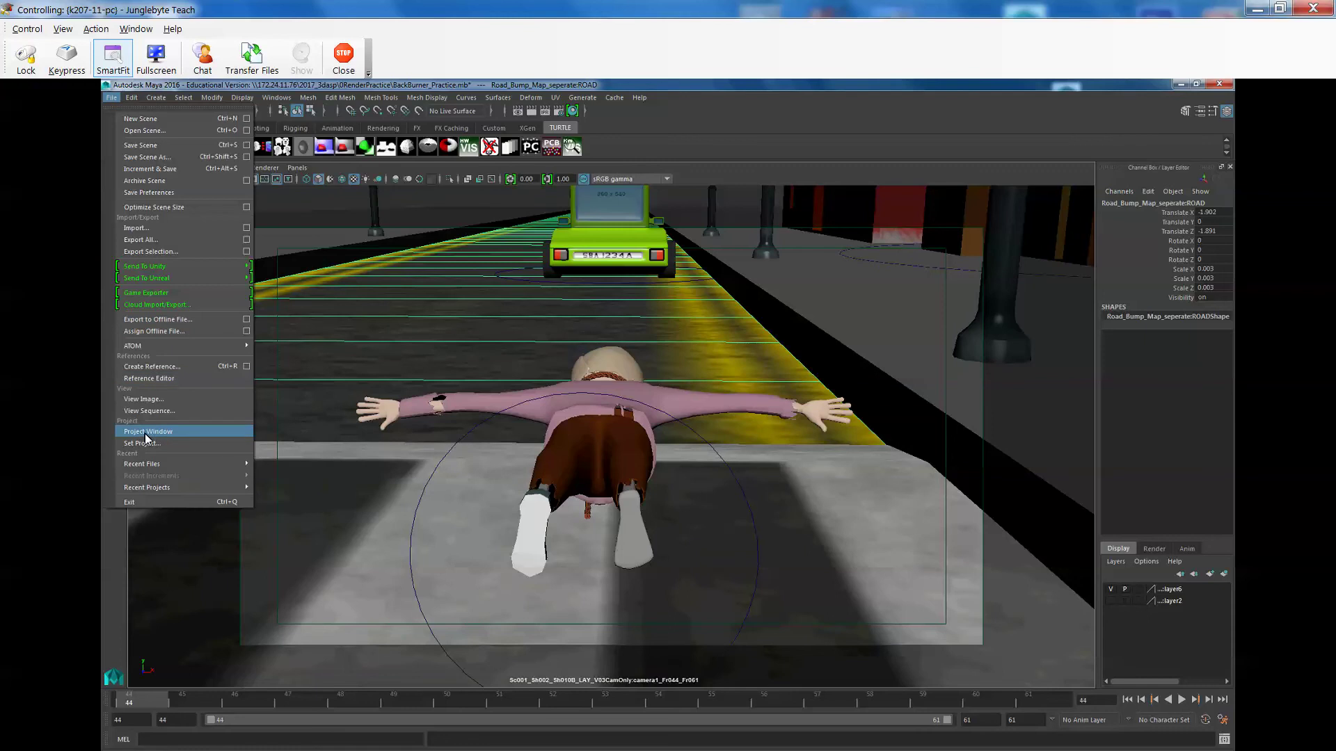
Step: Accept the Sc01_Sh1 Project Window folder locations and open Render Settings
{"action": "left_click", "coordinate": [149, 434]}
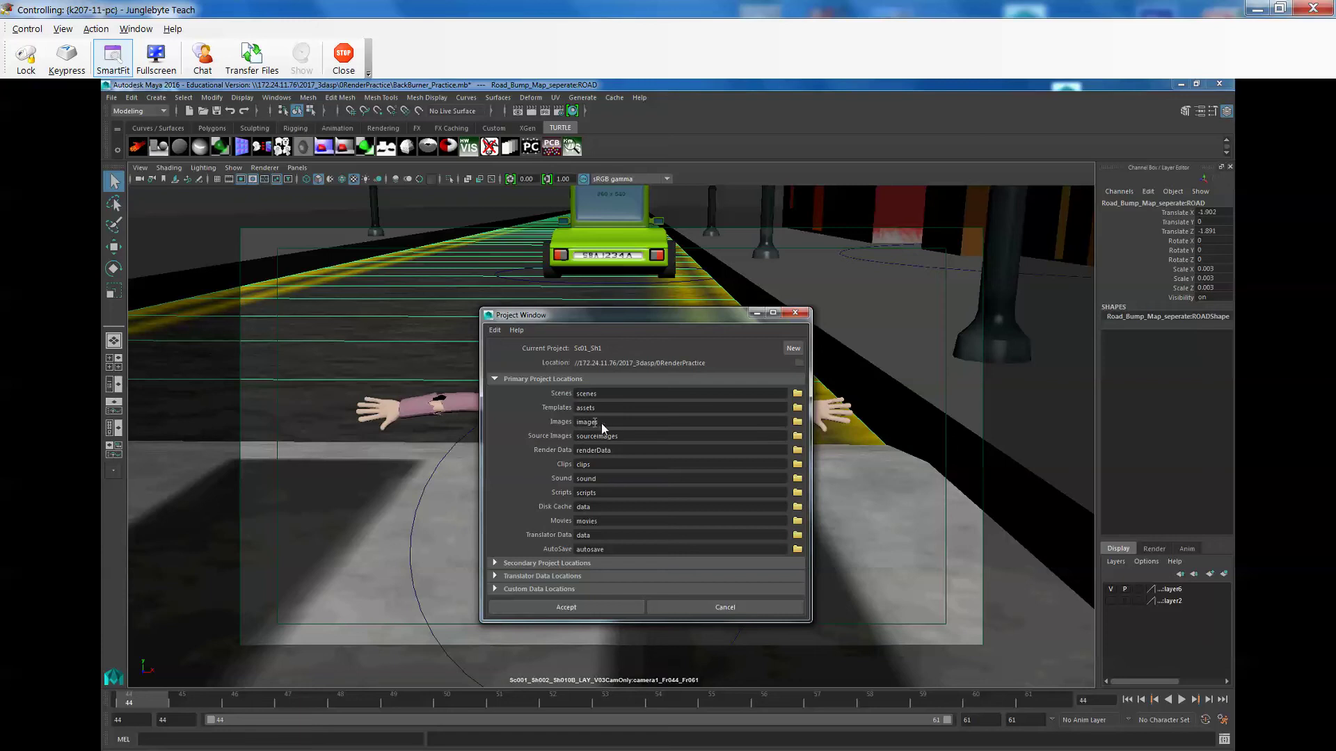
{"action": "left_click", "coordinate": [586, 609]}
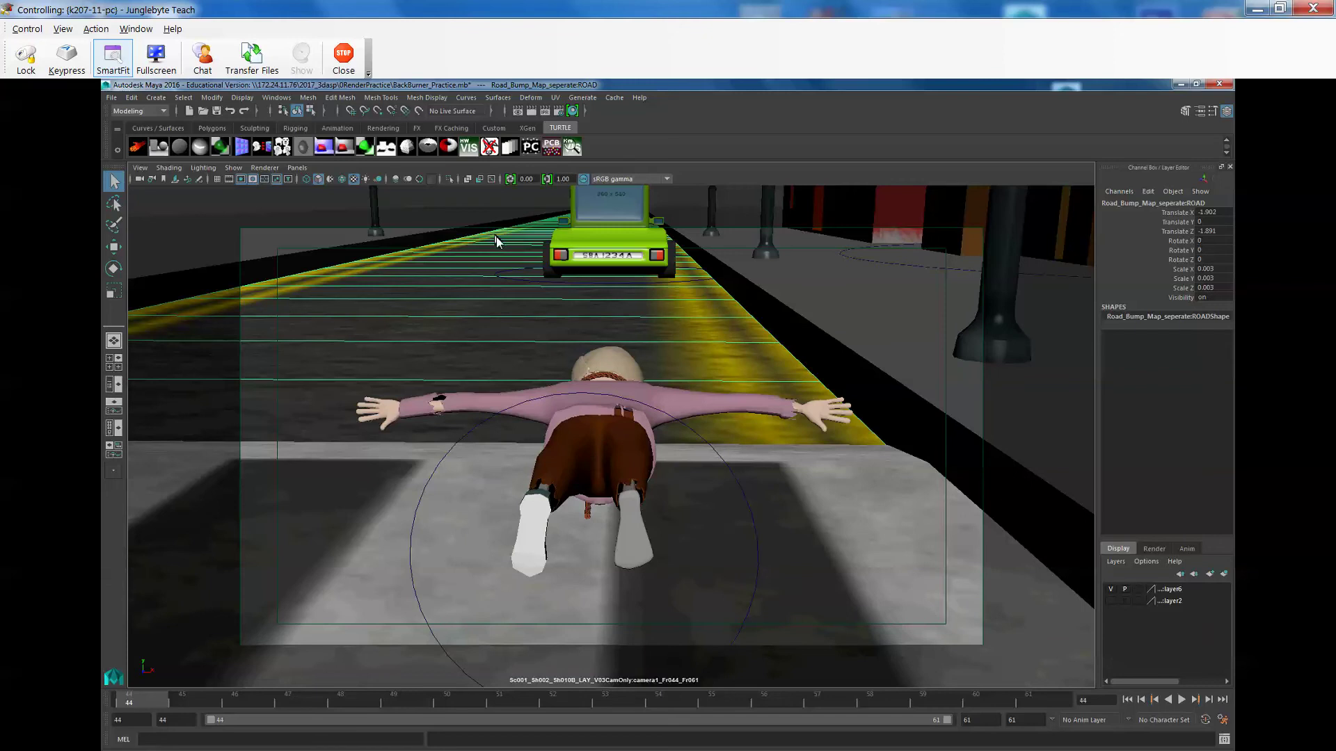
{"action": "left_click", "coordinate": [558, 112]}
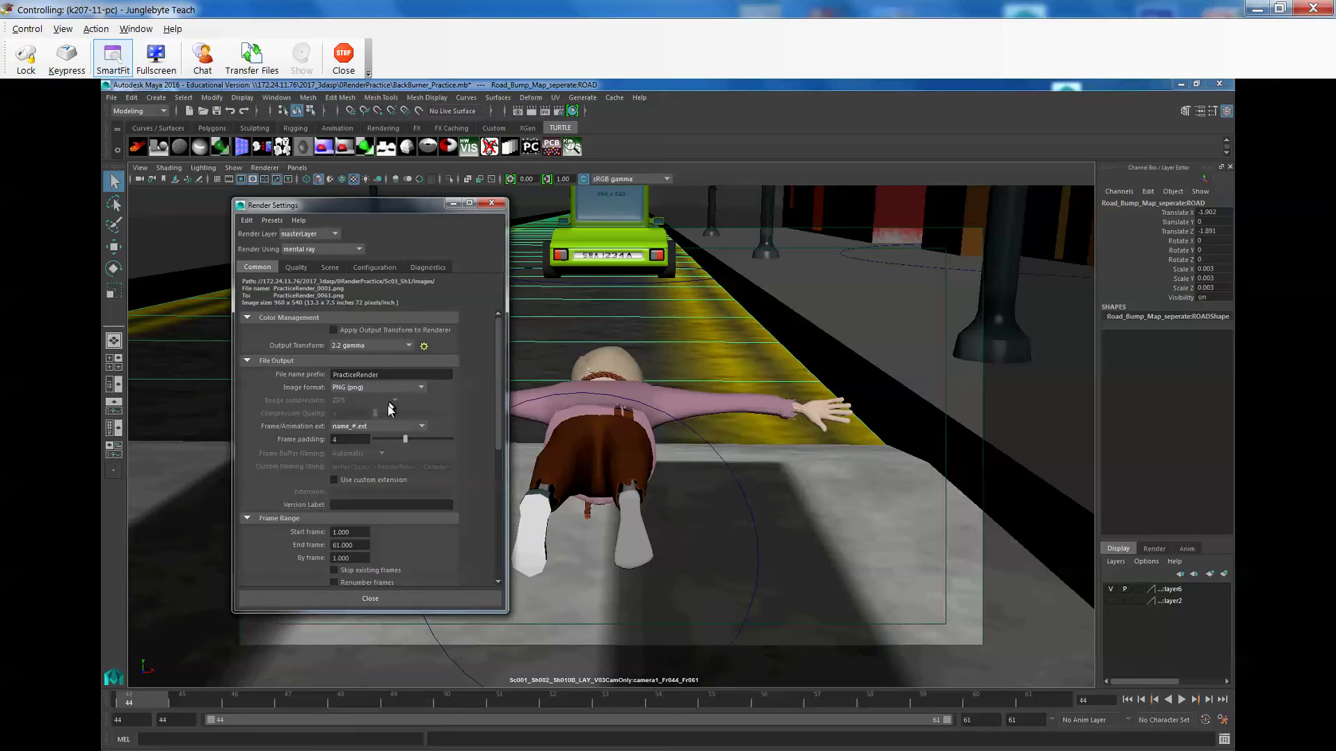
Step: Review the PracticeRender PNG output for frames 1–61, then close Render Settings
{"action": "mouse_move", "coordinate": [497, 435]}
{"action": "left_mouse_down"}
{"action": "mouse_move", "coordinate": [495, 560]}
{"action": "mouse_move", "coordinate": [492, 422]}
{"action": "left_mouse_up"}
{"action": "left_click", "coordinate": [383, 603]}
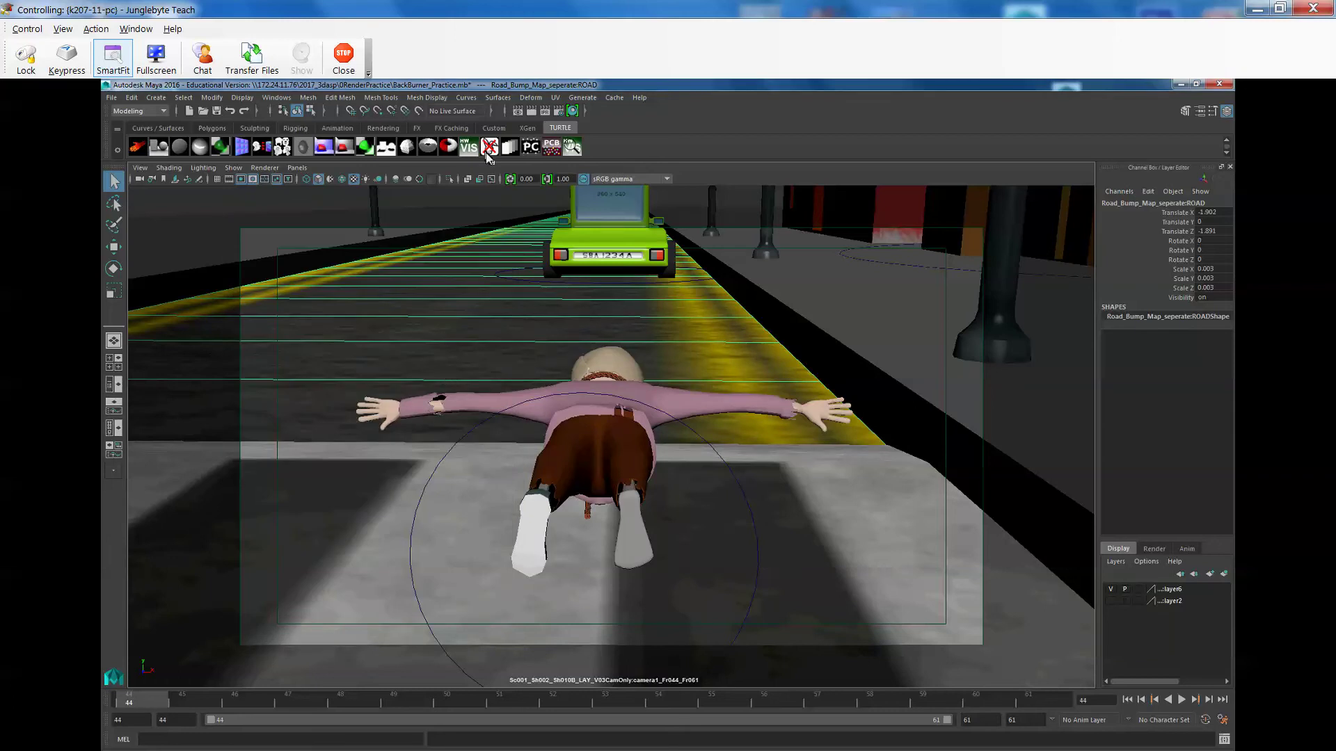
Step: Switch to the Rendering menu set and choose Render > Create Backburner Job
{"action": "left_click", "coordinate": [163, 114]}
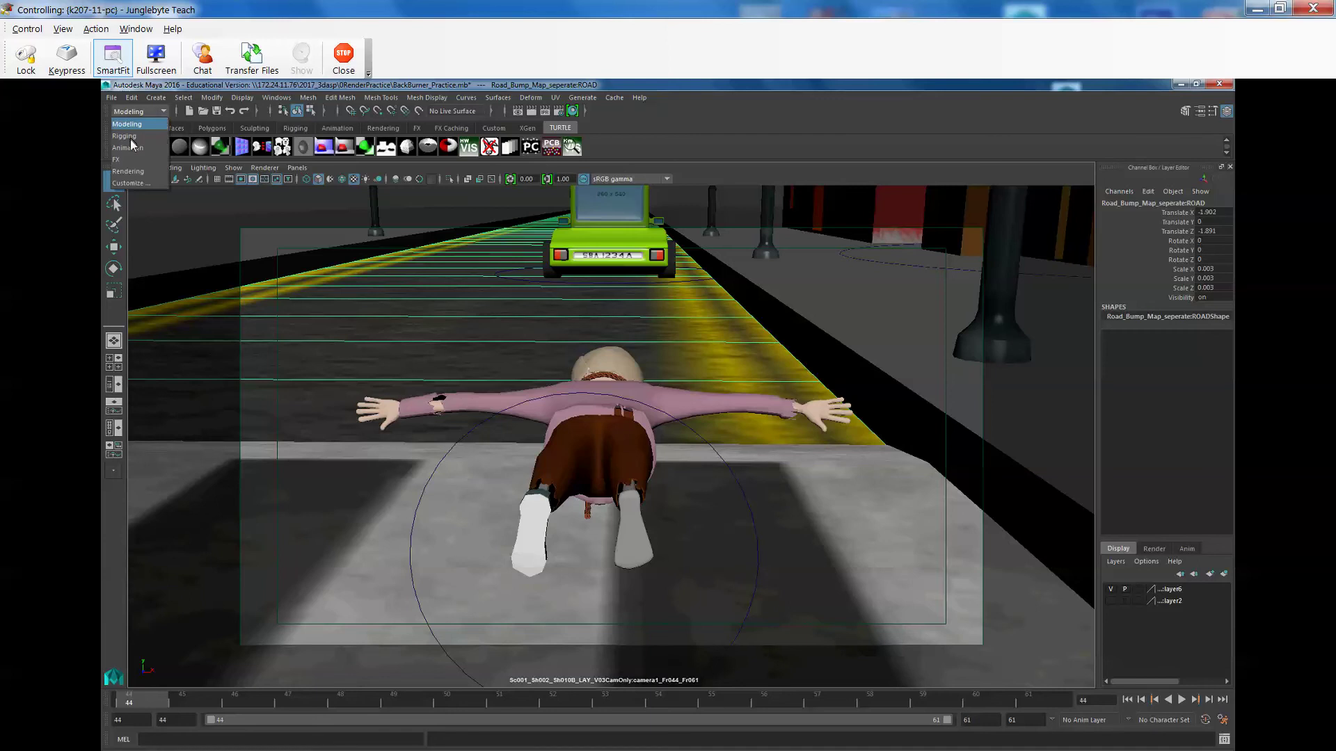
{"action": "left_click", "coordinate": [131, 172]}
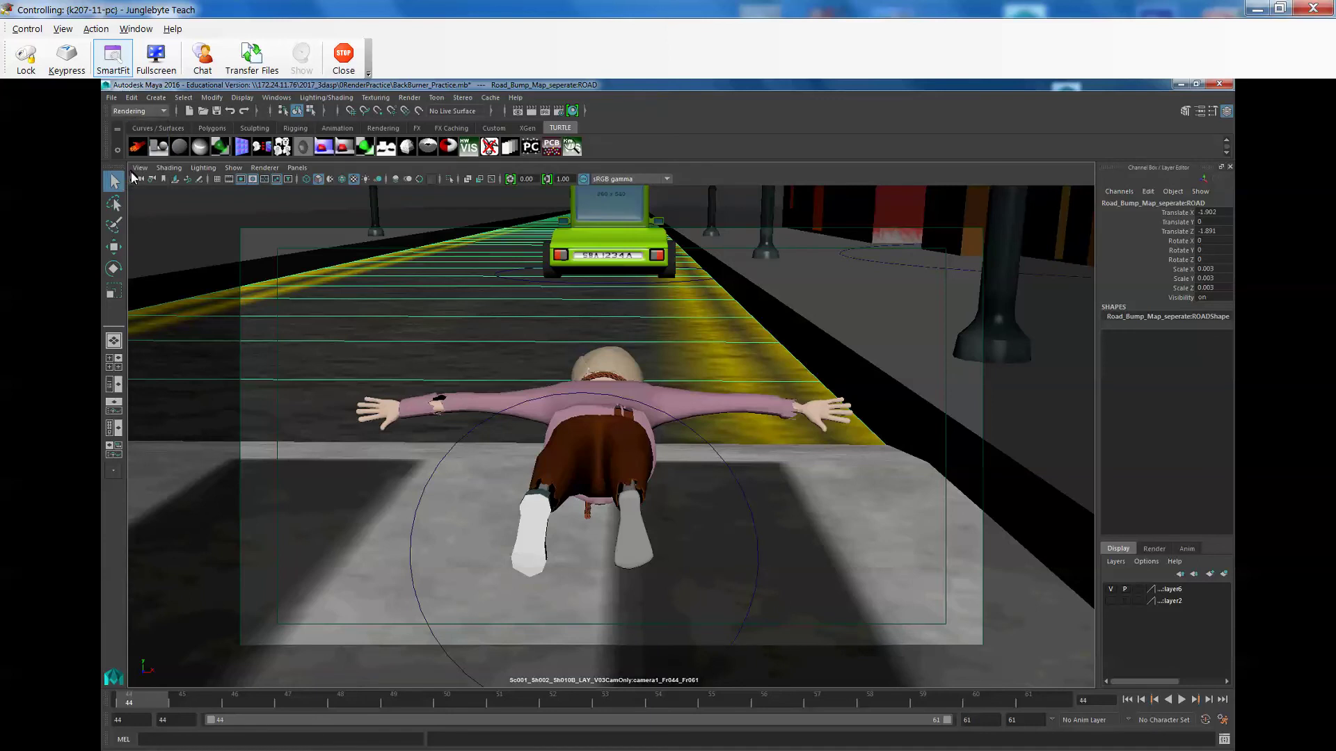
{"action": "left_click", "coordinate": [408, 98]}
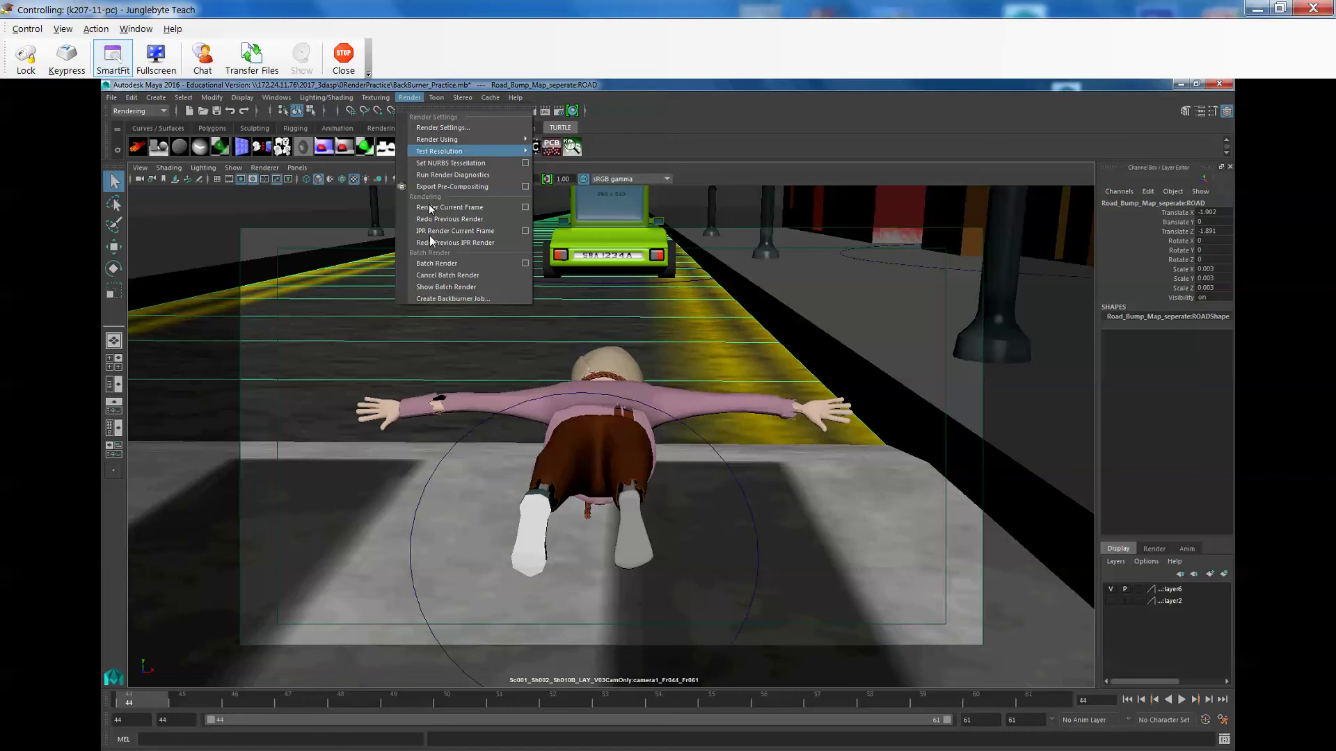
{"action": "left_click", "coordinate": [440, 298]}
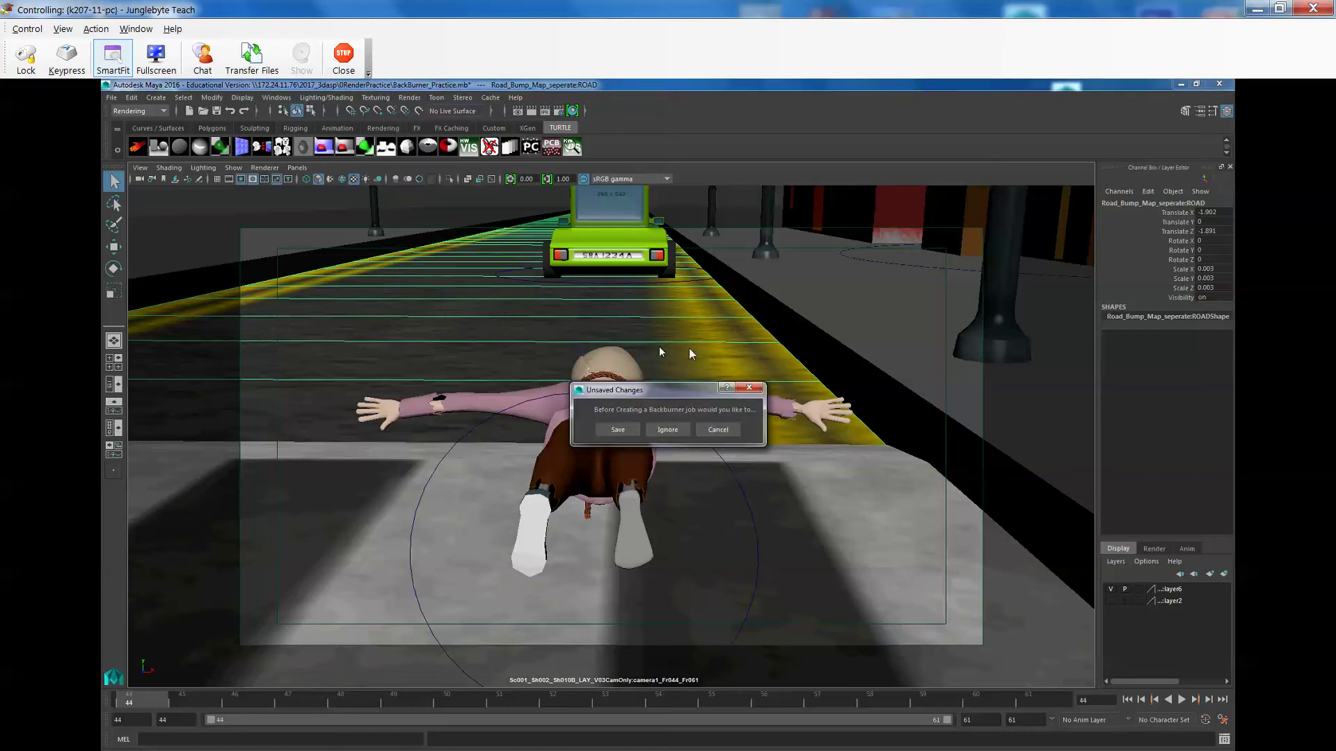
Step: Save the scene over BackBurner_Practice.mb and acknowledge the three student version warnings
{"action": "left_click", "coordinate": [618, 429]}
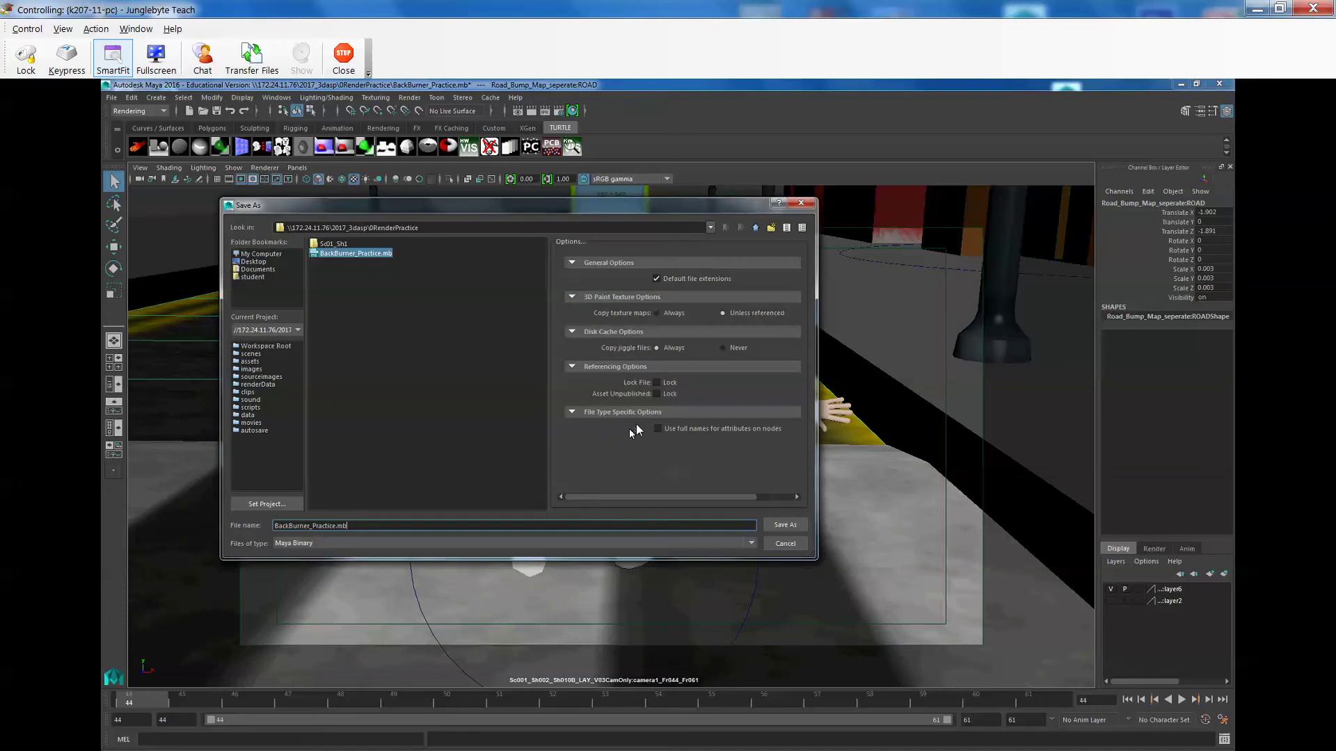
{"action": "left_click", "coordinate": [778, 522]}
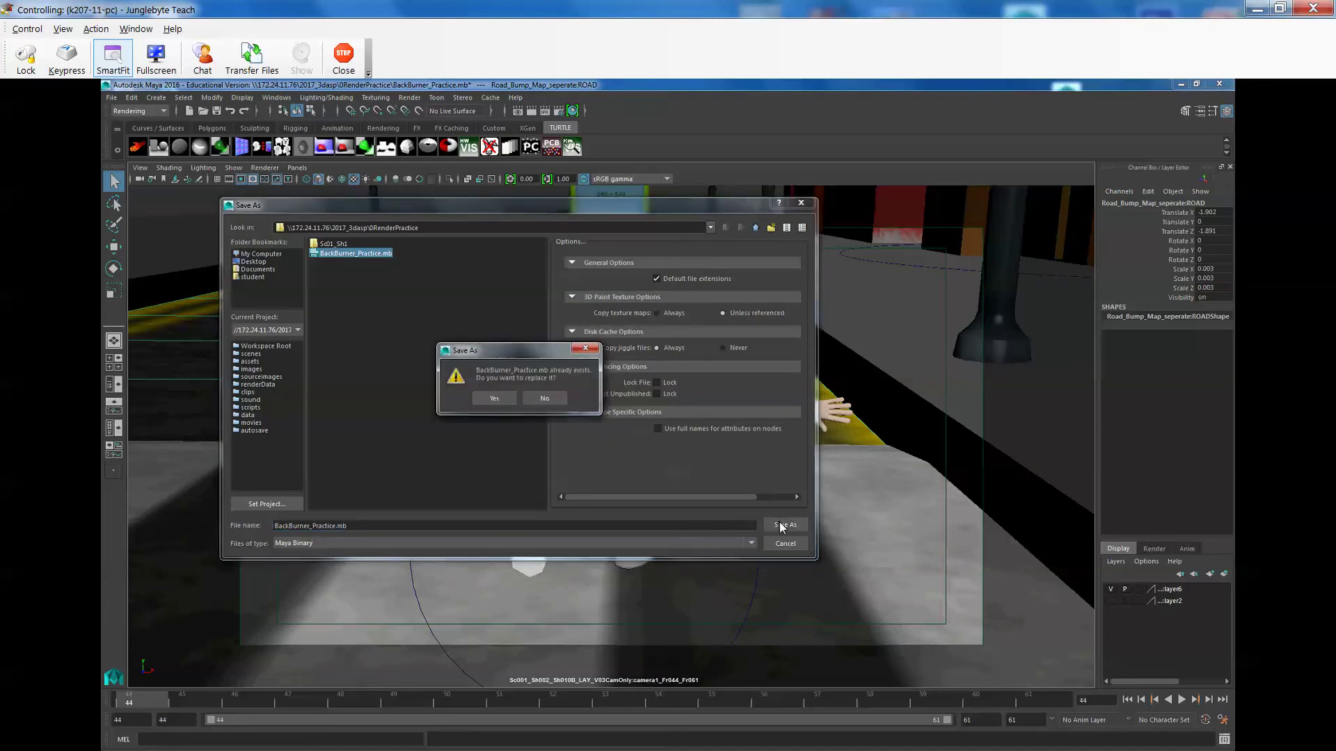
{"action": "left_click", "coordinate": [494, 398]}
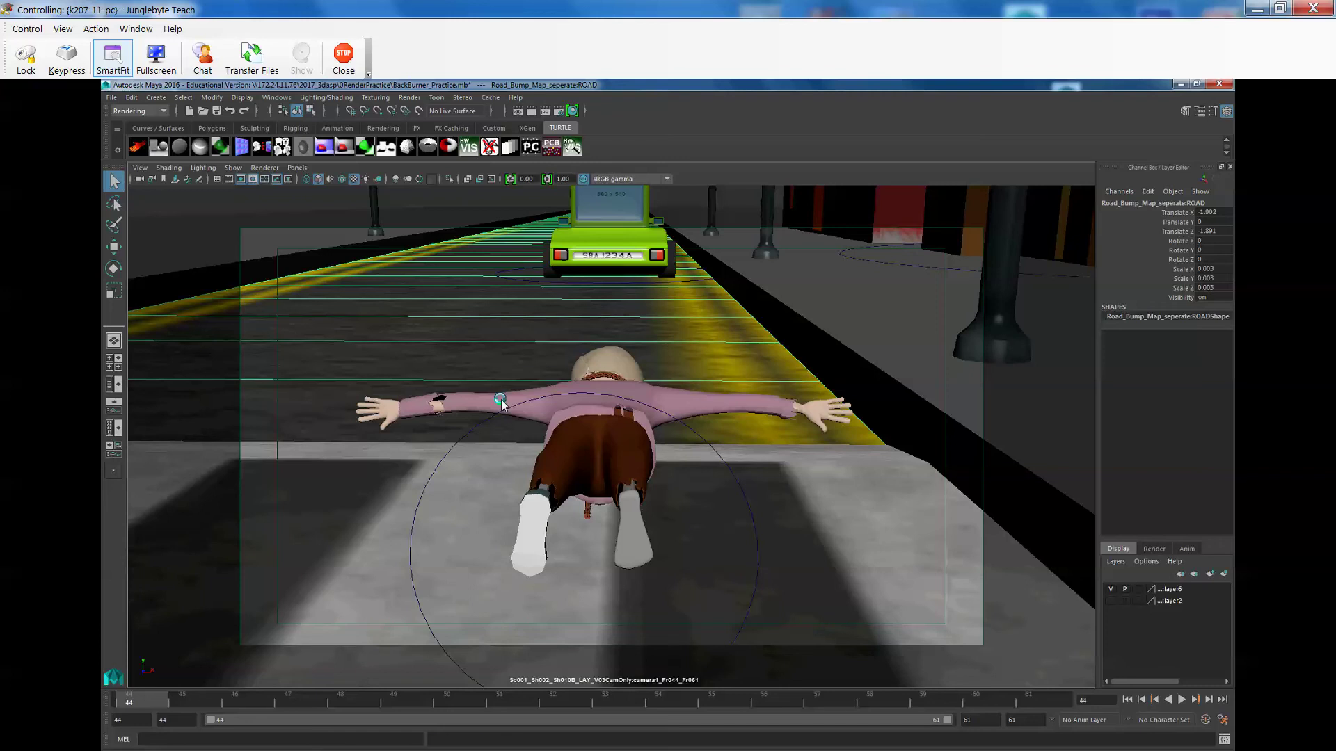
{"action": "left_click", "coordinate": [636, 438]}
{"action": "left_click", "coordinate": [636, 438]}
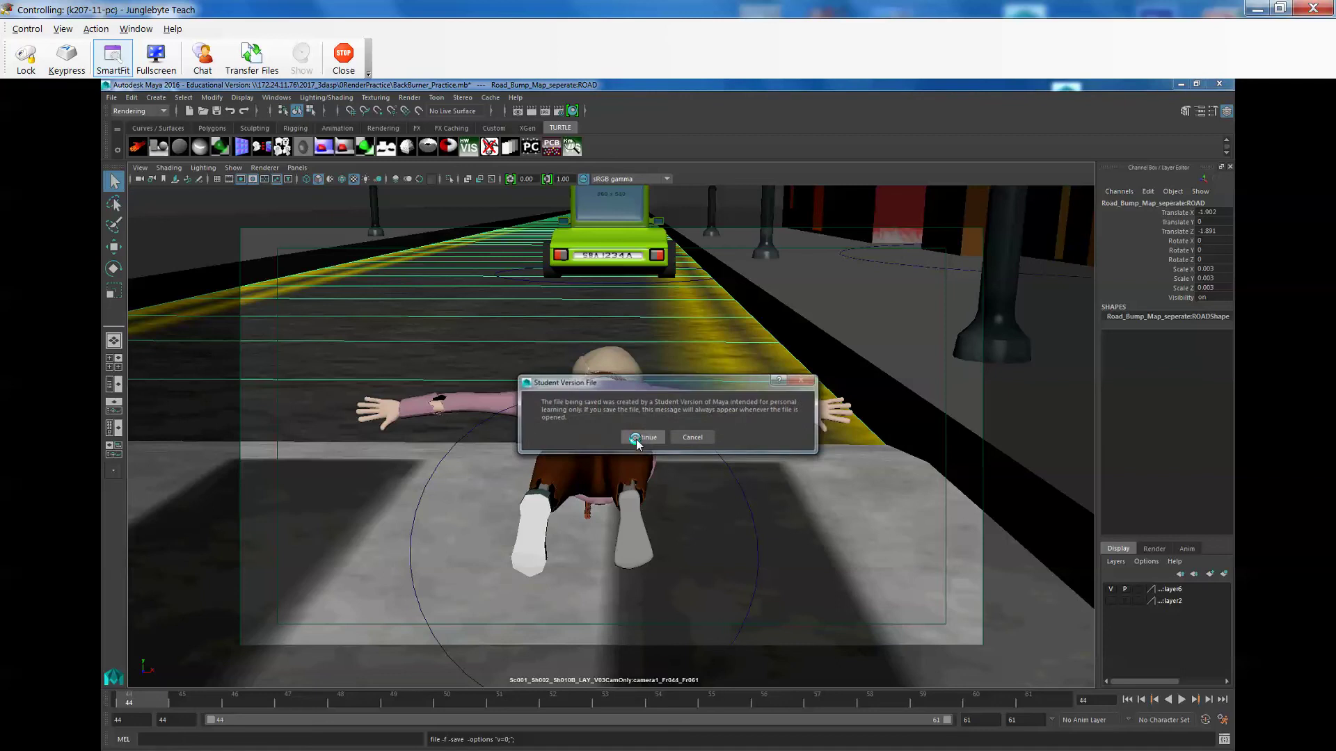
{"action": "left_click", "coordinate": [636, 438]}
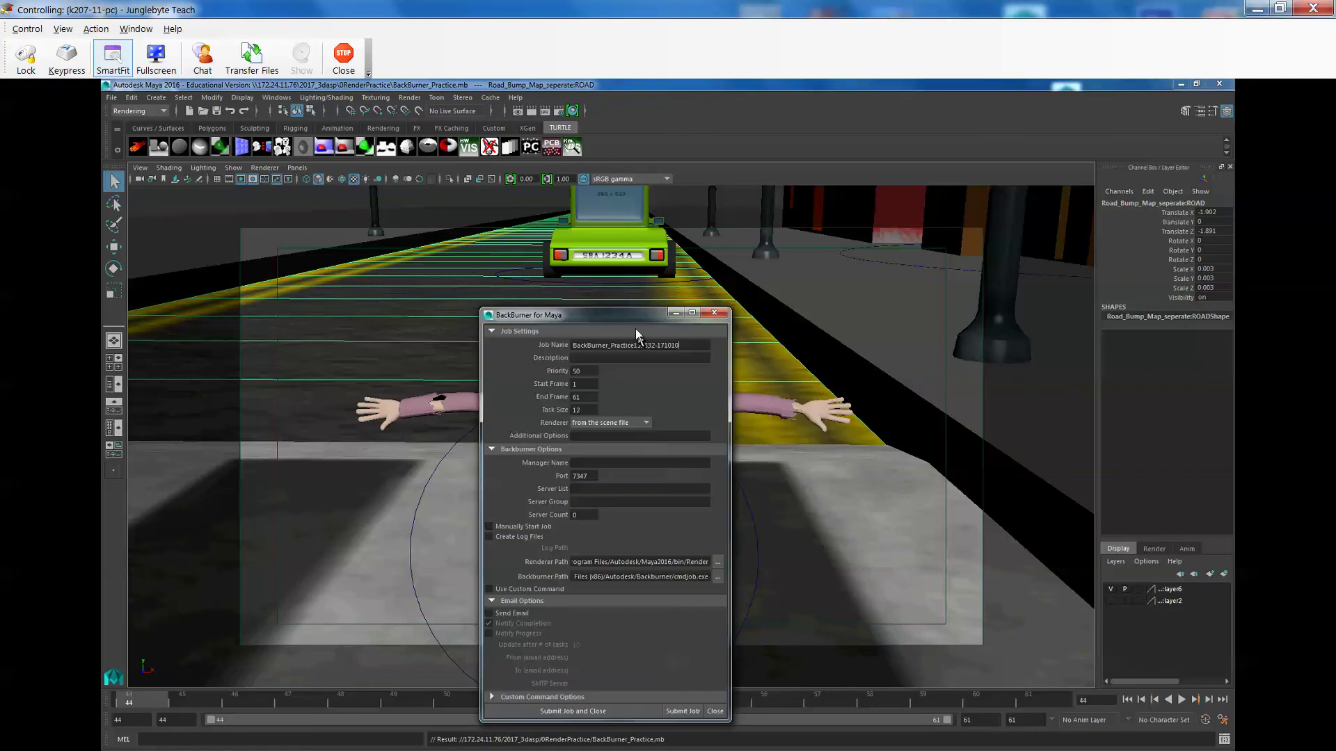
Step: Set the job description to SC1_SH1, priority to 1000 and task size to 1
{"action": "left_click_drag", "start_coordinate": [629, 317], "coordinate": [630, 274]}
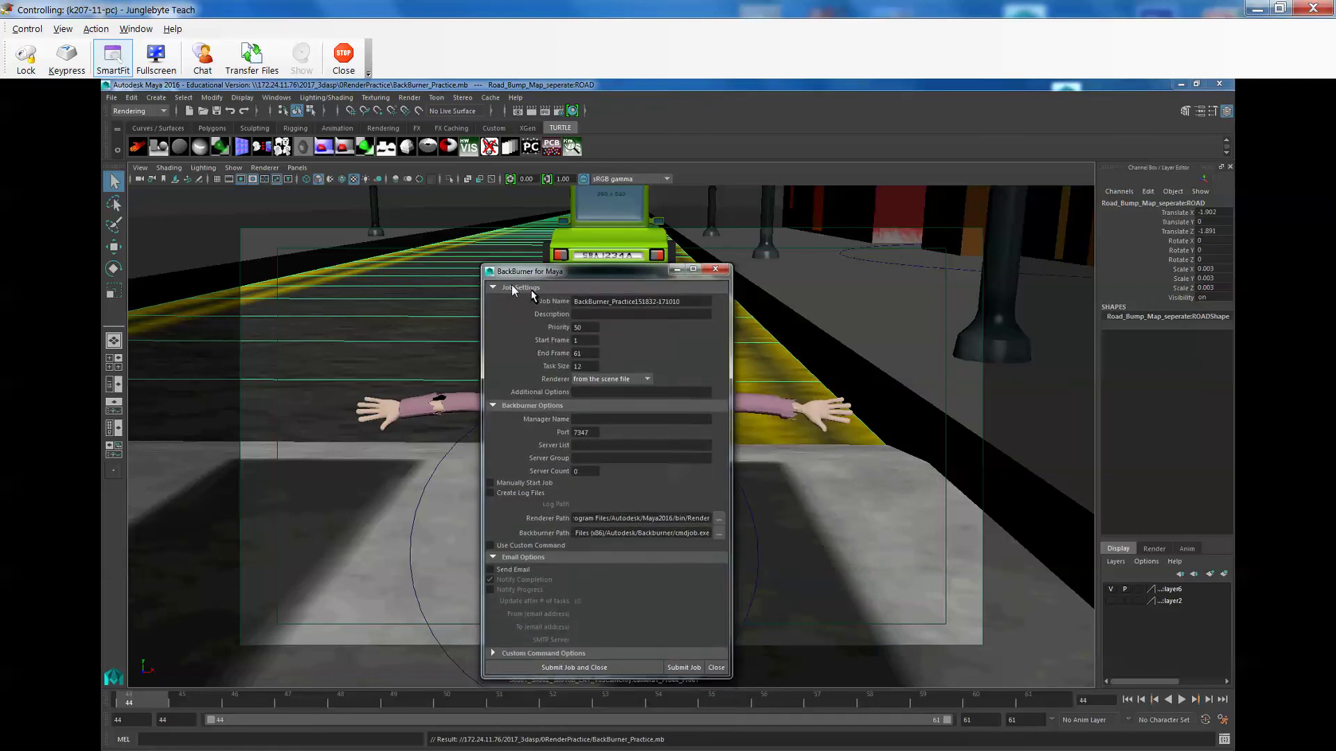
{"action": "left_click", "coordinate": [607, 301]}
{"action": "left_click", "coordinate": [582, 328]}
{"action": "mouse_move", "coordinate": [588, 374]}
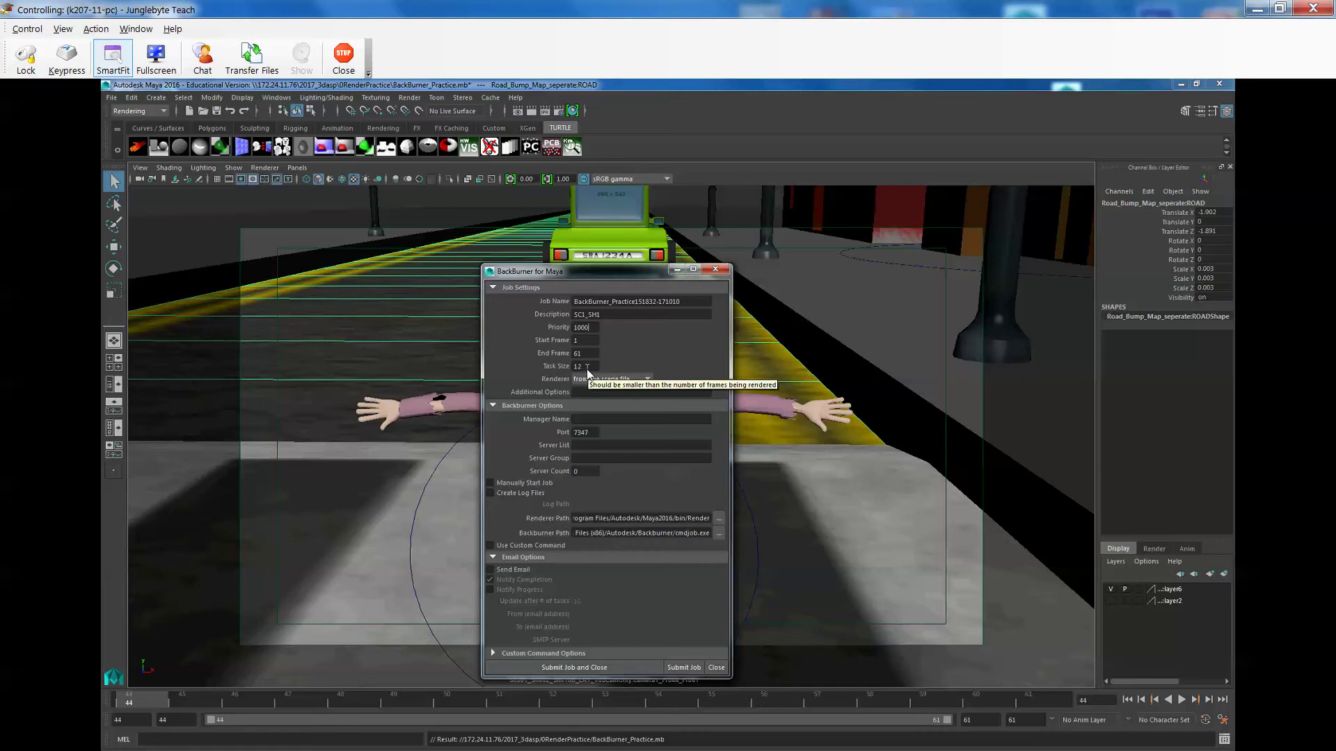
{"action": "double_click", "coordinate": [580, 368]}
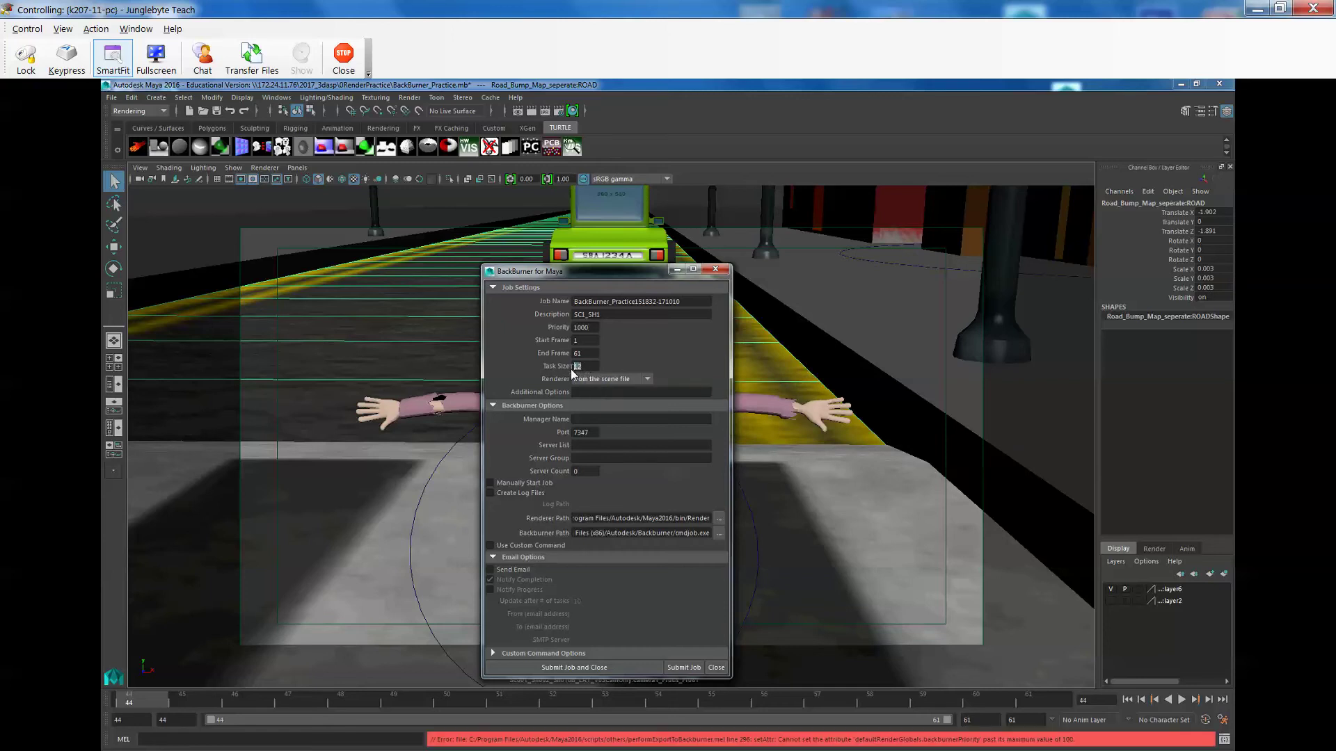
{"action": "type", "text": "1"}
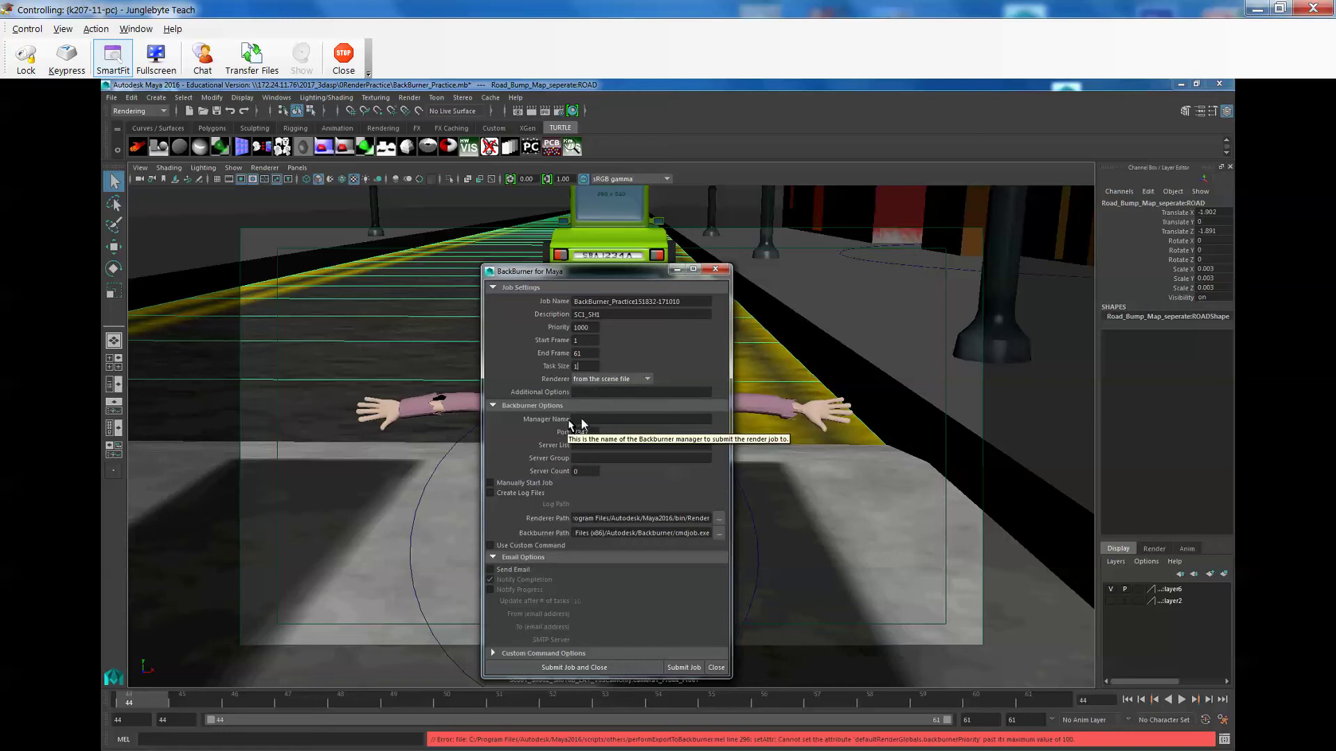
Step: Enter 17 as the Backburner manager name, submit the job, and minimize the remote view
{"action": "left_click", "coordinate": [608, 421]}
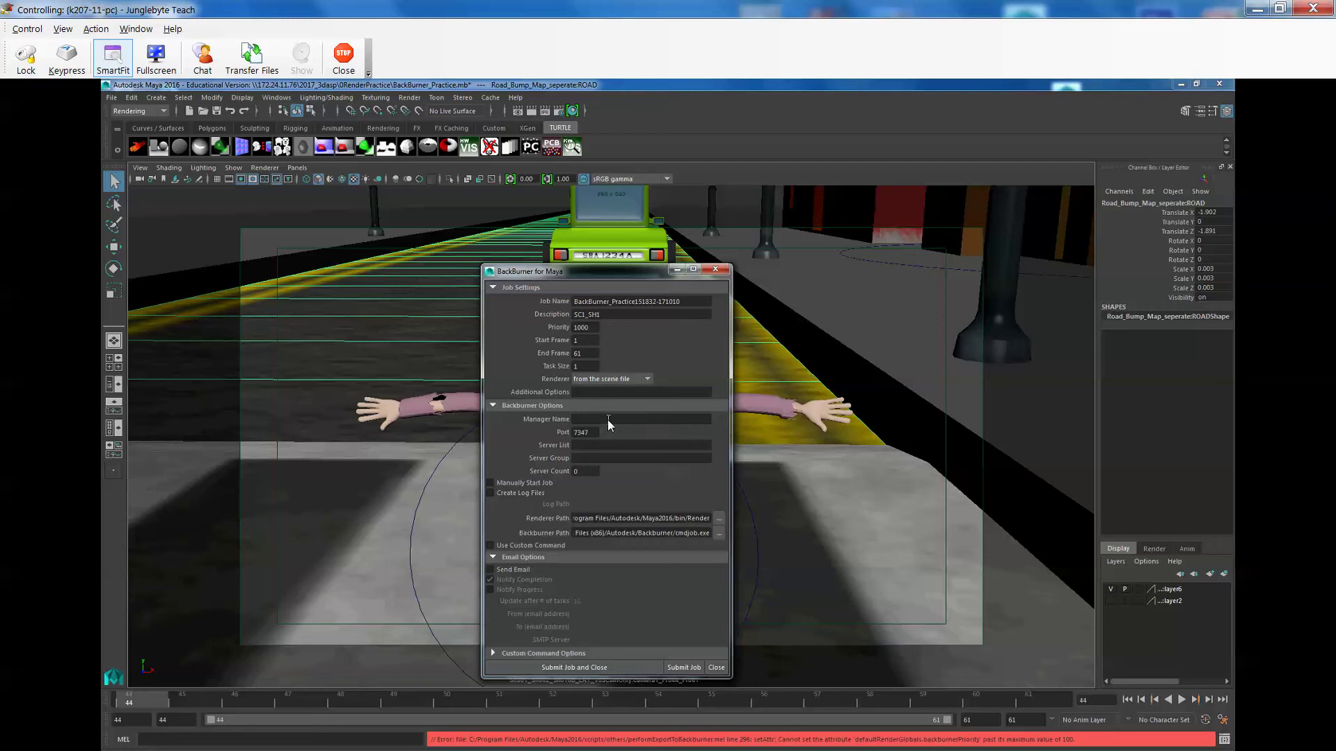
{"action": "type", "text": "17"}
{"action": "left_click", "coordinate": [586, 668]}
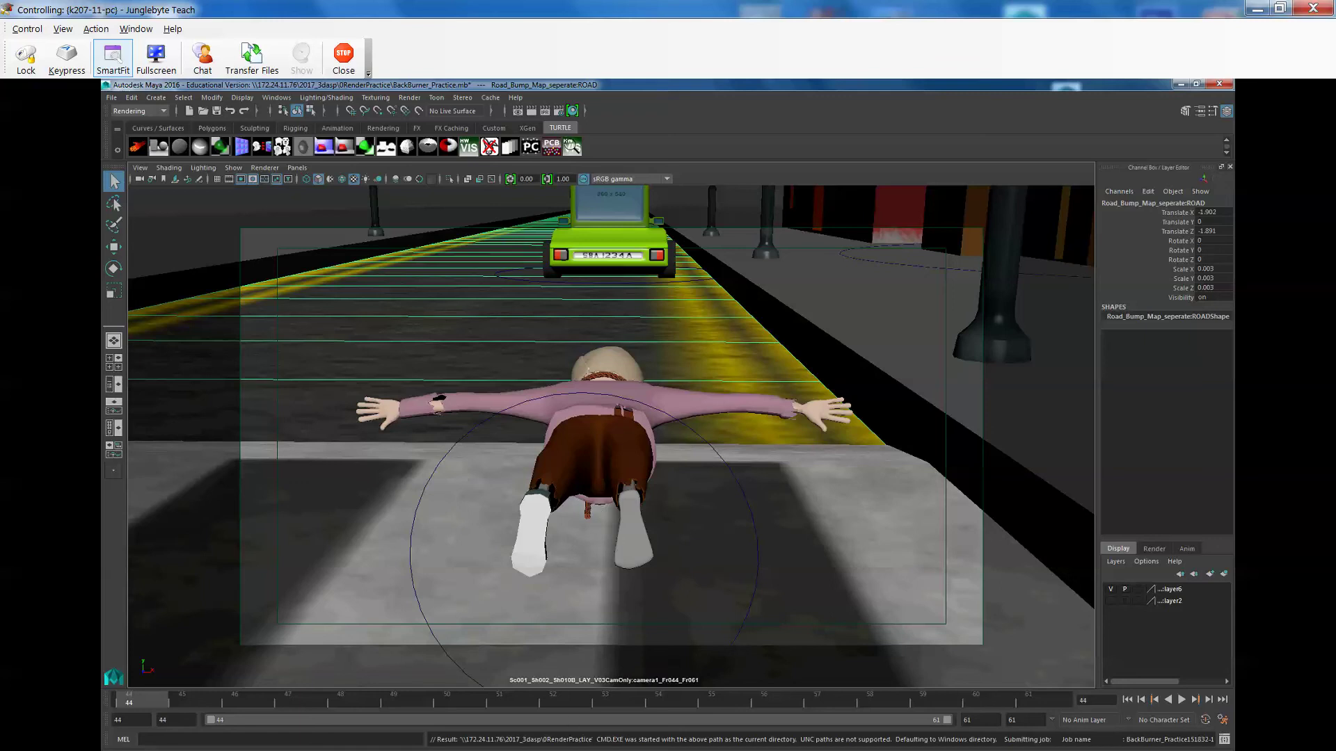
{"action": "left_click", "coordinate": [1260, 10]}
Step: Clear Junglebyte Teach and Photo Viewer away to read the Manager log, then bring up Queue Monitor
{"action": "left_click", "coordinate": [1257, 7]}
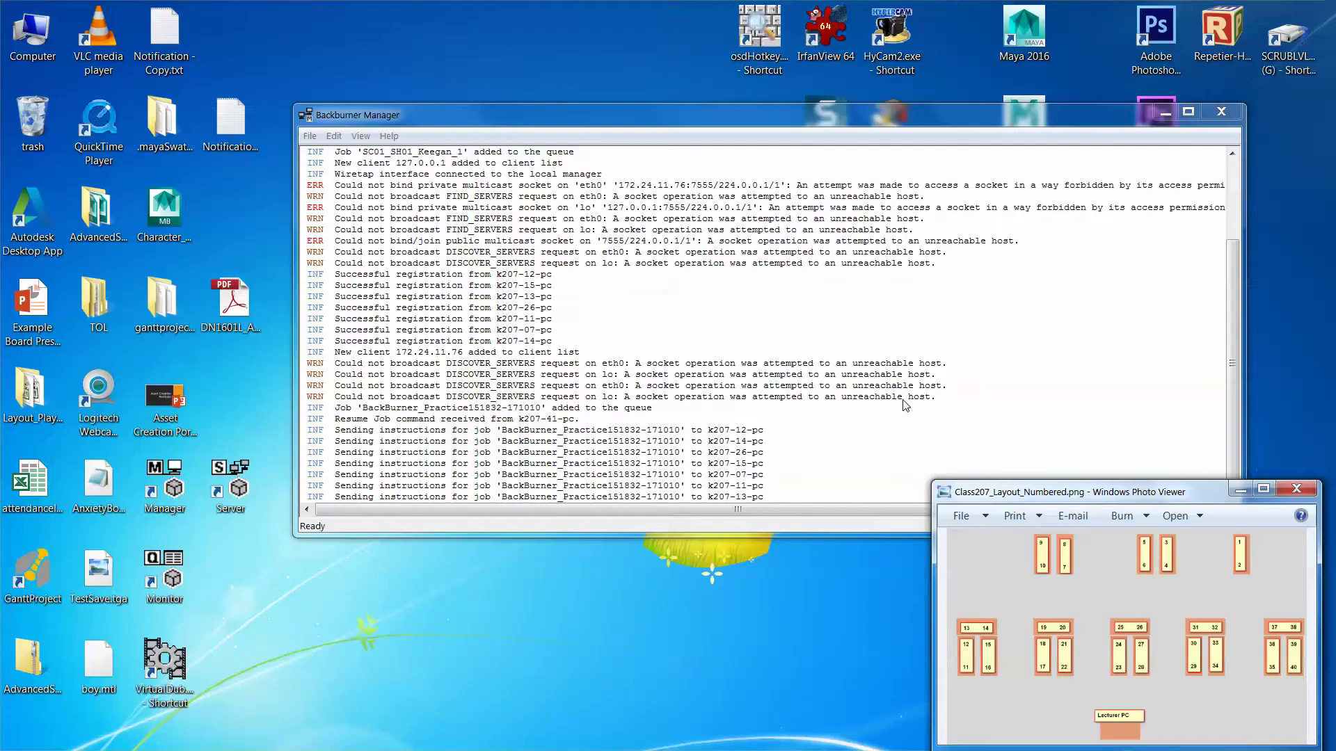
{"action": "left_click", "coordinate": [1241, 490]}
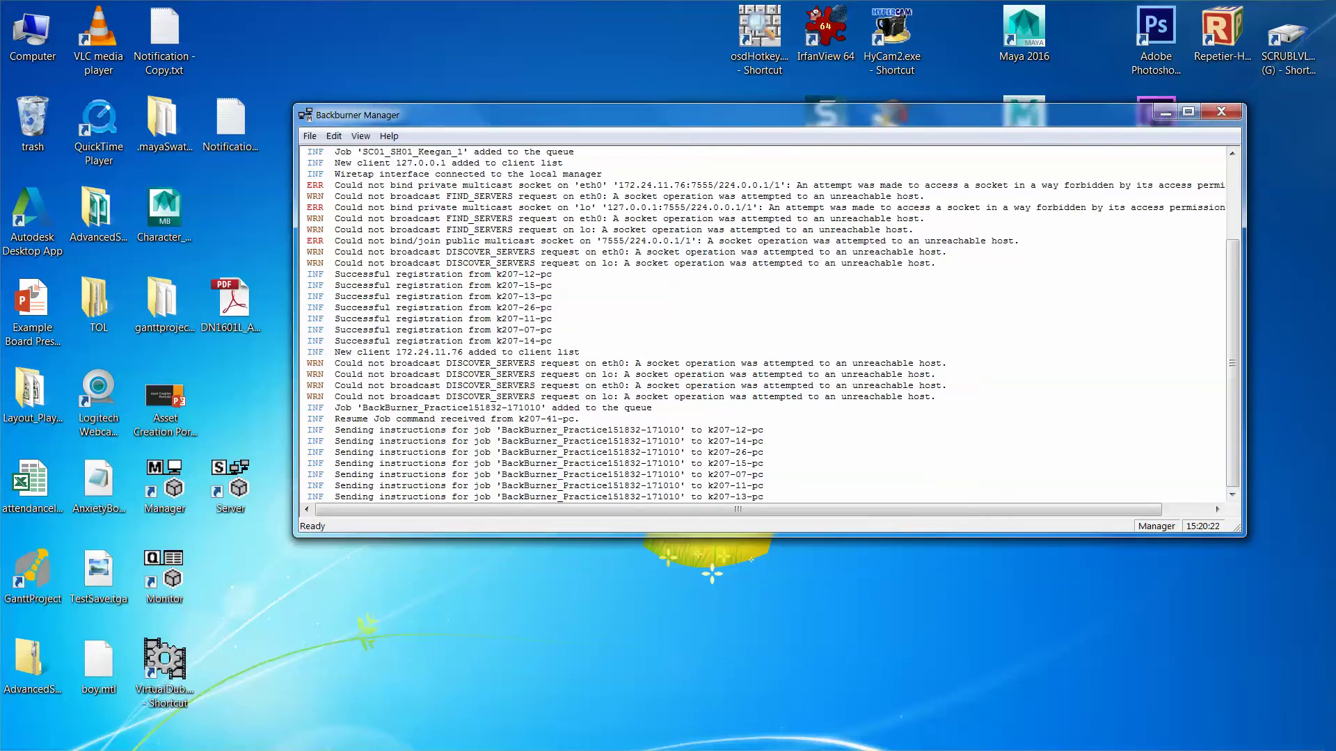
{"action": "left_click", "coordinate": [572, 747]}
{"action": "left_click", "coordinate": [573, 743]}
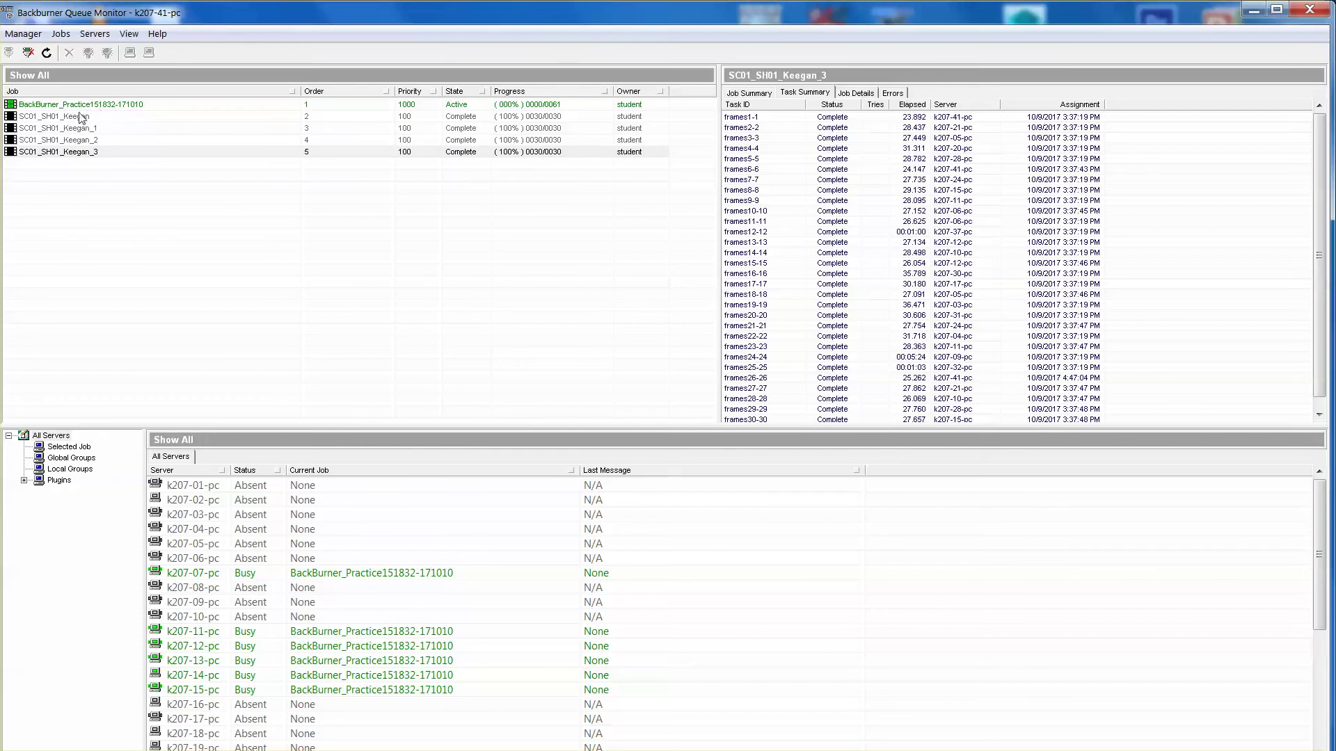
Step: Select the BackBurner_Practice job to watch its frames rendering across servers, then go to 0RenderPractice
{"action": "left_click", "coordinate": [129, 105]}
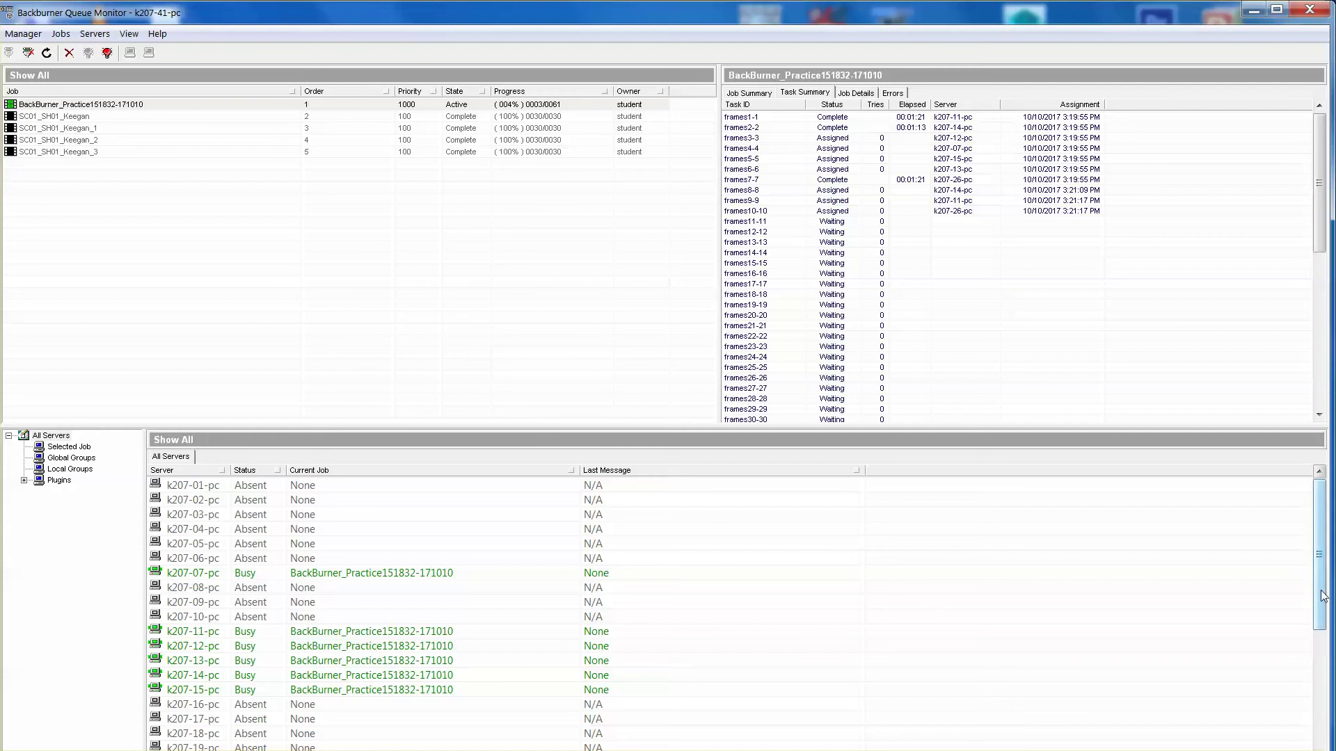
{"action": "mouse_move", "coordinate": [1321, 626]}
{"action": "left_mouse_down"}
{"action": "mouse_move", "coordinate": [1324, 727]}
{"action": "mouse_move", "coordinate": [1326, 635]}
{"action": "left_mouse_up"}
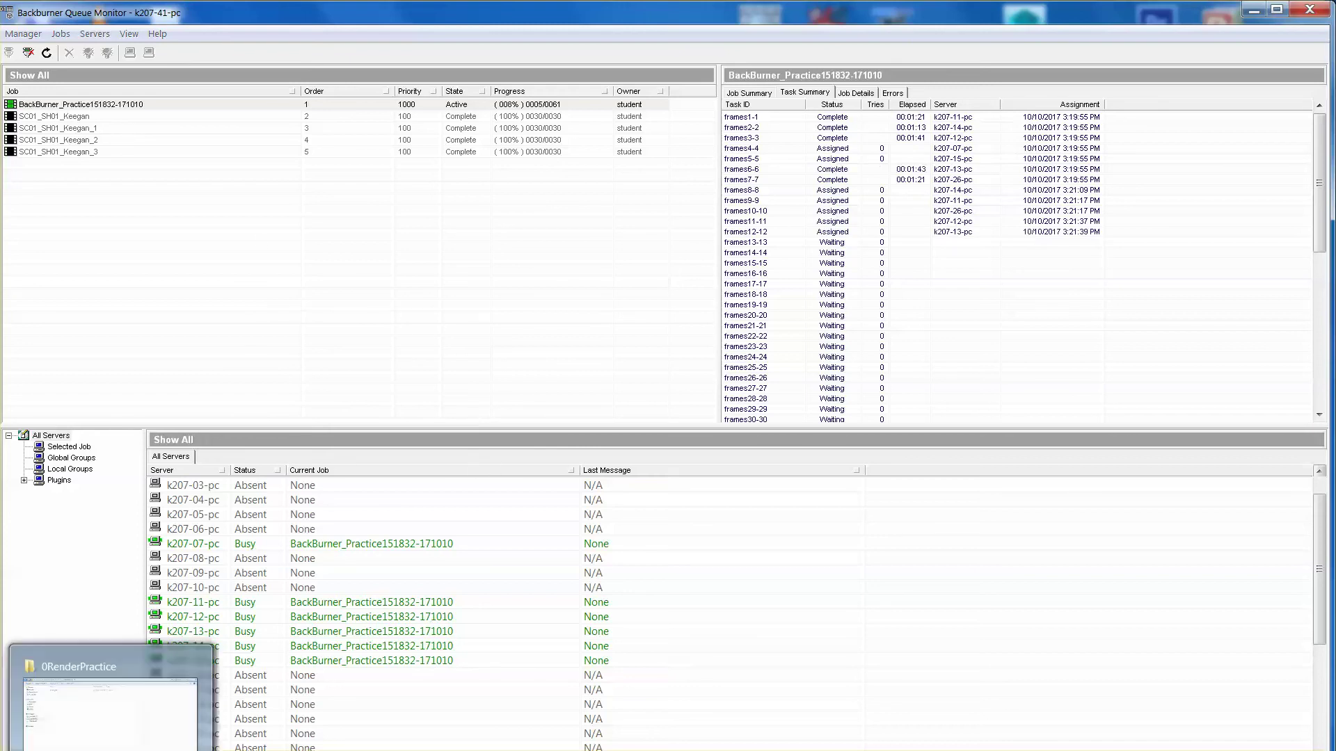
{"action": "left_click", "coordinate": [209, 675]}
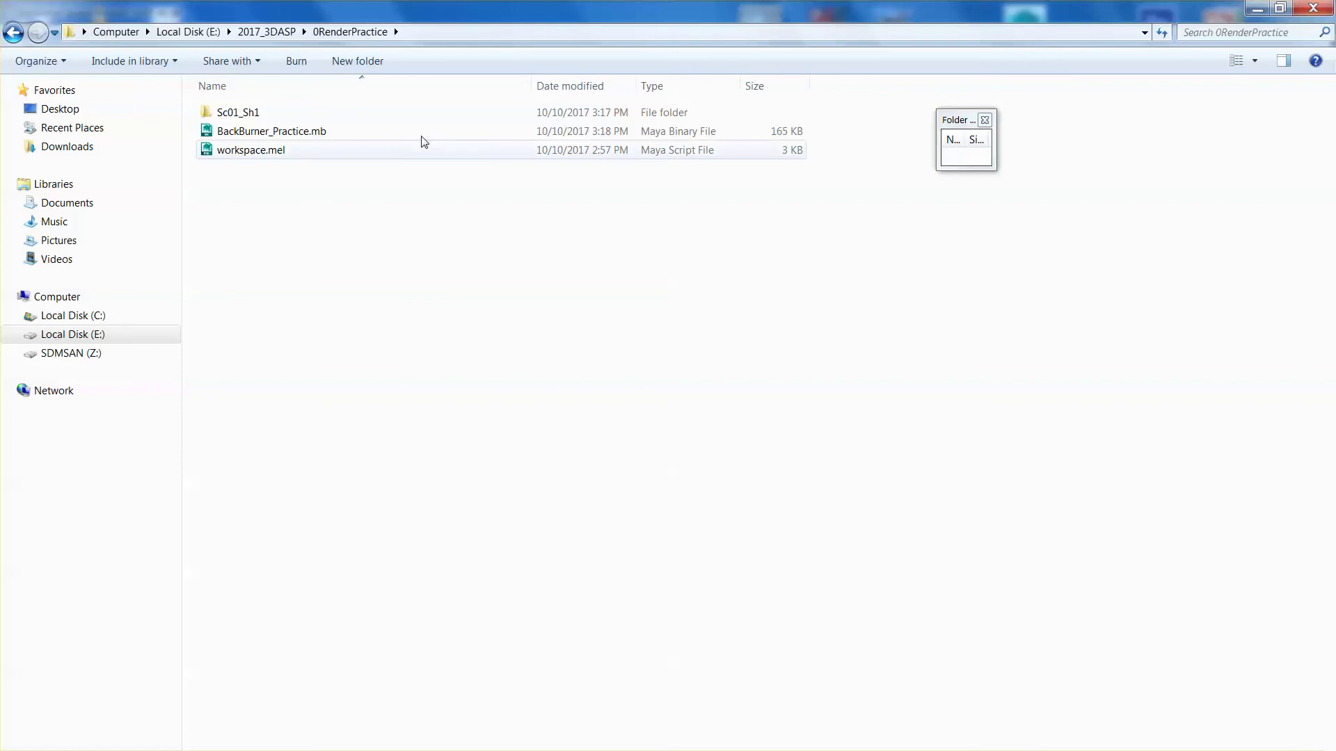
Step: Open the Sc01_Sh1 folder and then its images subfolder
{"action": "left_click", "coordinate": [417, 32]}
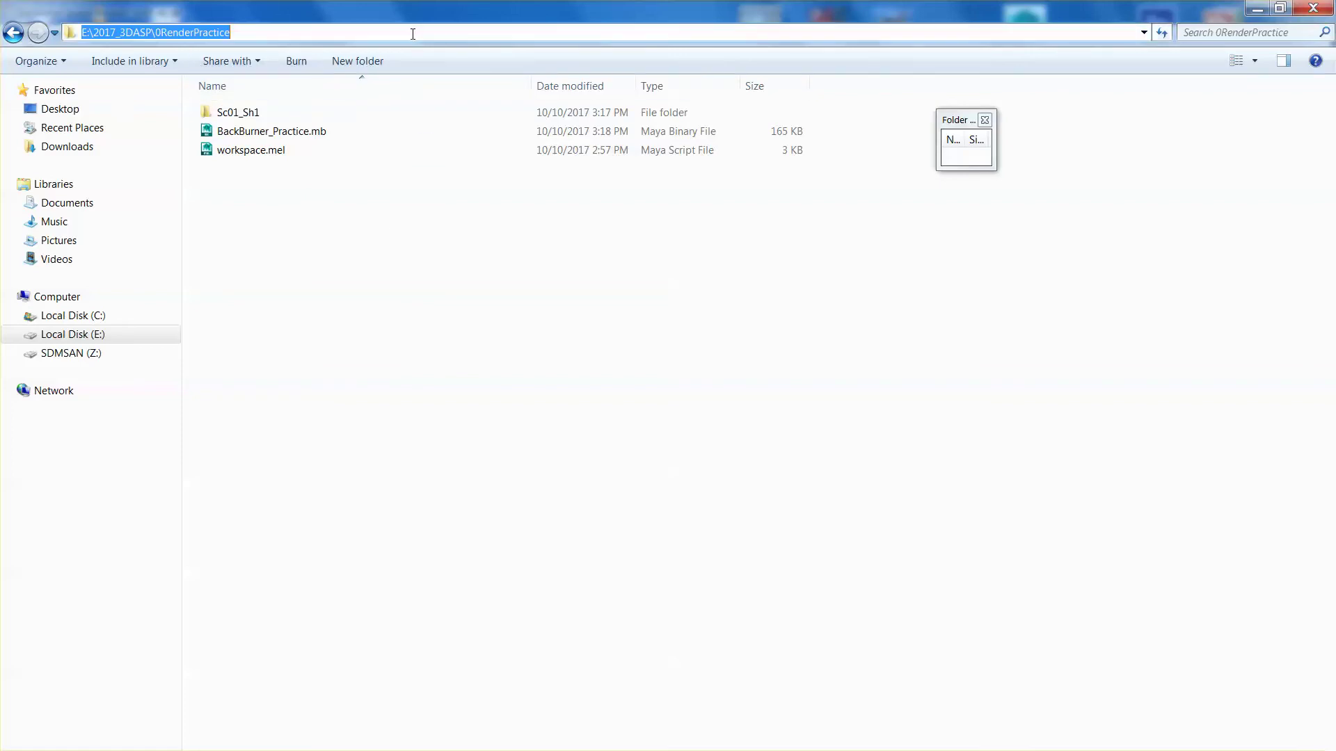
{"action": "left_click", "coordinate": [227, 118]}
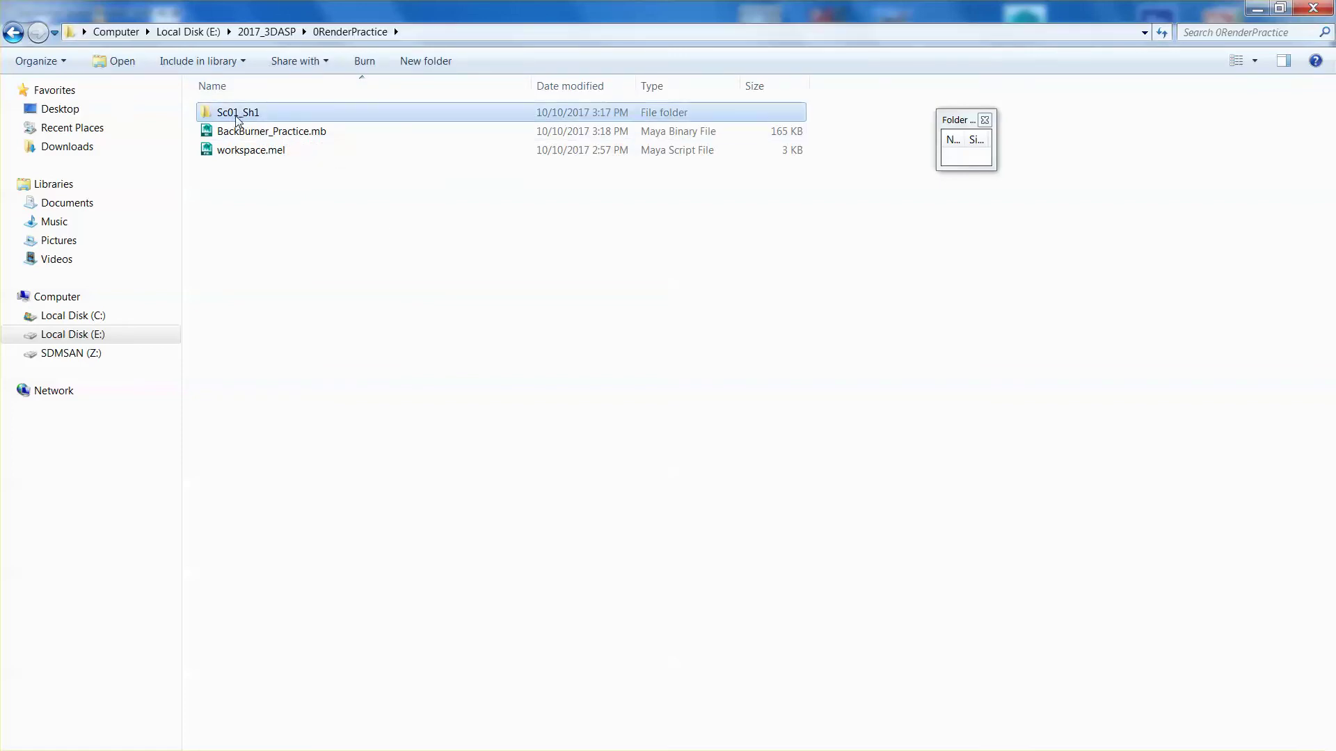
{"action": "double_click", "coordinate": [227, 117]}
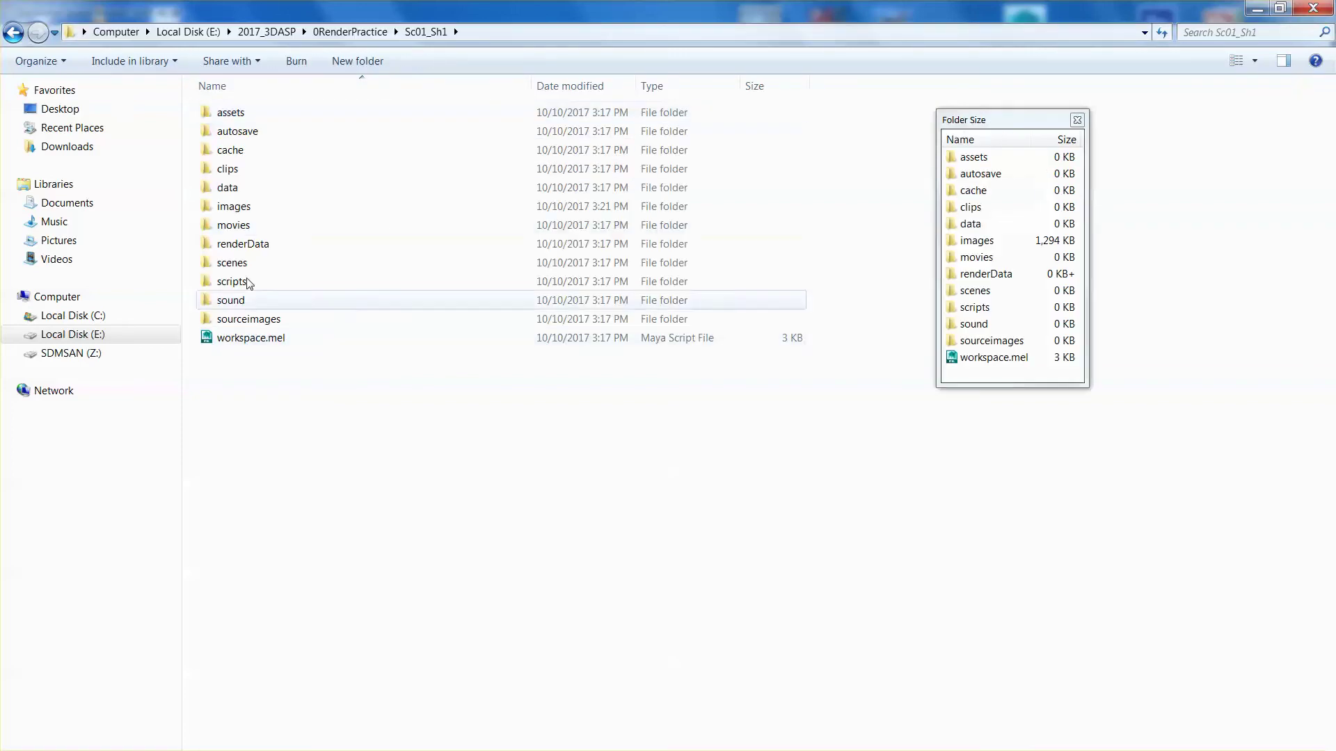
{"action": "double_click", "coordinate": [233, 207]}
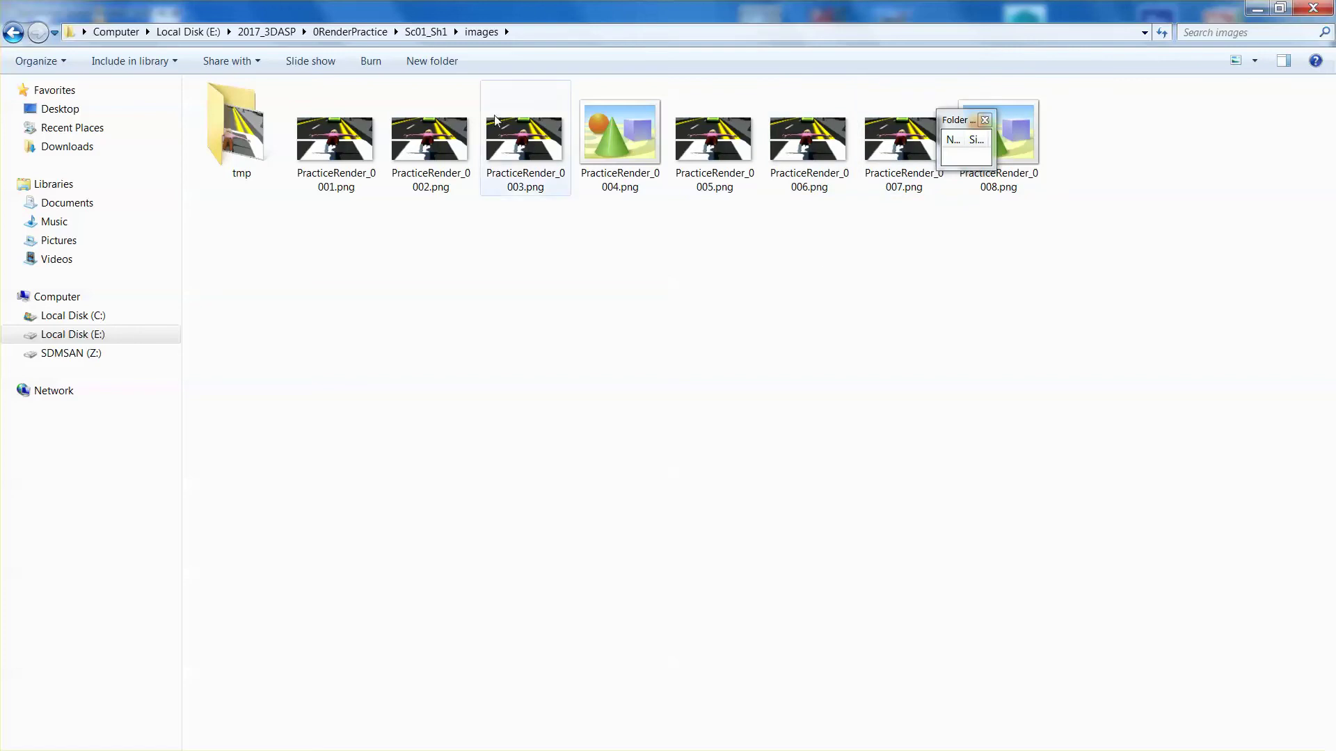
Step: Switch the file list to Details and widen the Name column to show full PracticeRender names
{"action": "left_click", "coordinate": [1255, 61]}
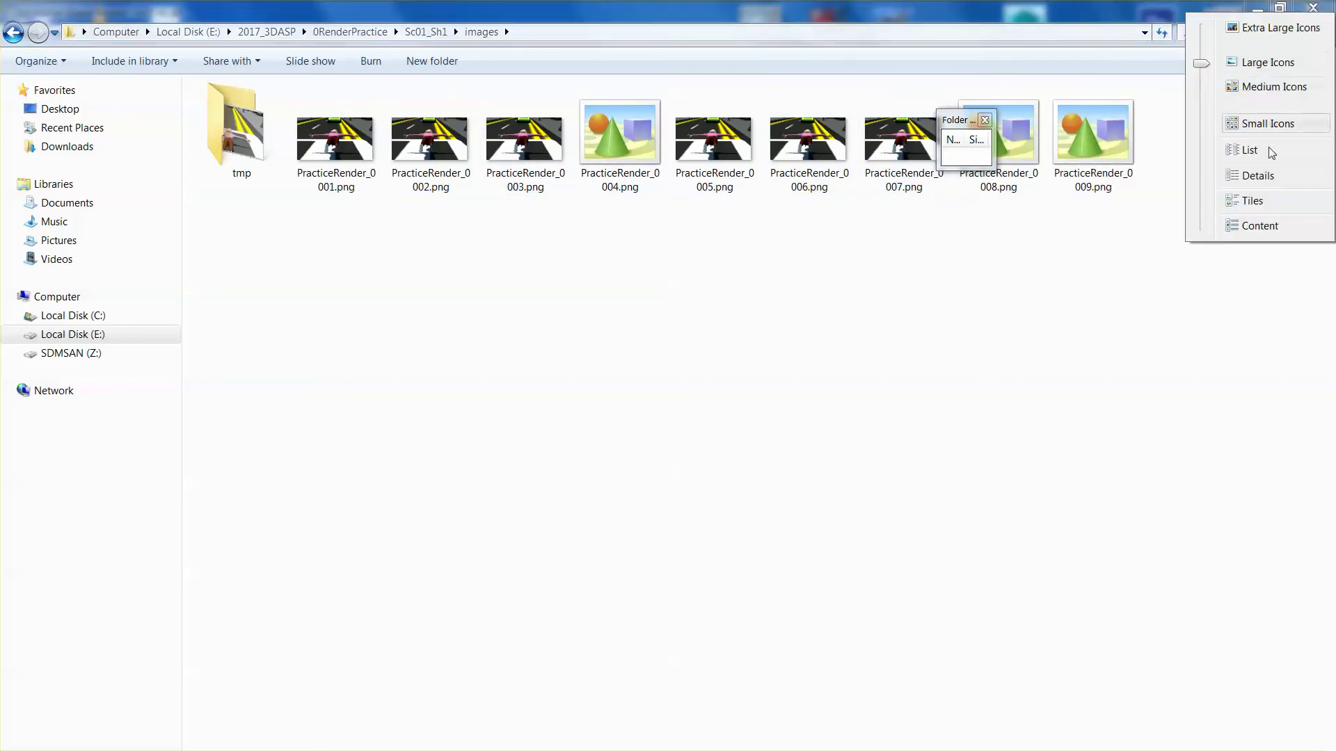
{"action": "left_click", "coordinate": [1263, 177]}
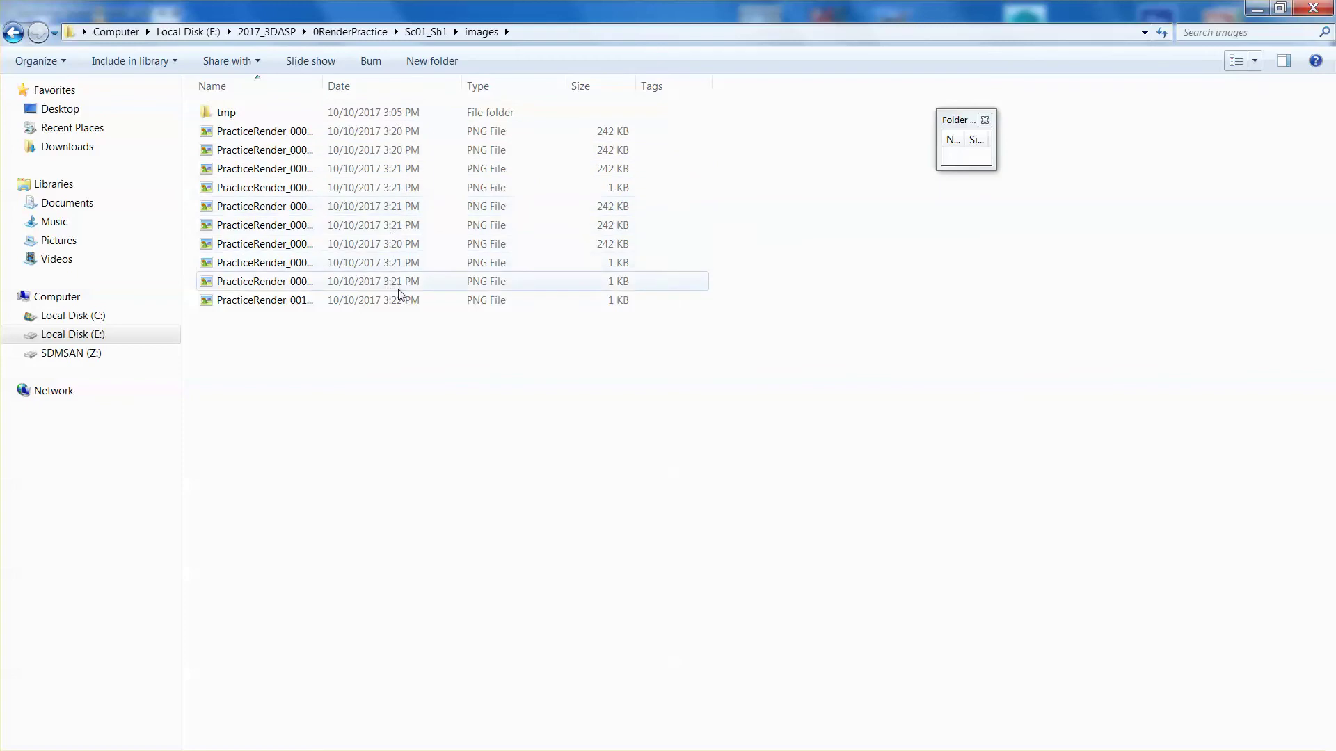
{"action": "left_click", "coordinate": [249, 144]}
{"action": "left_click", "coordinate": [251, 132]}
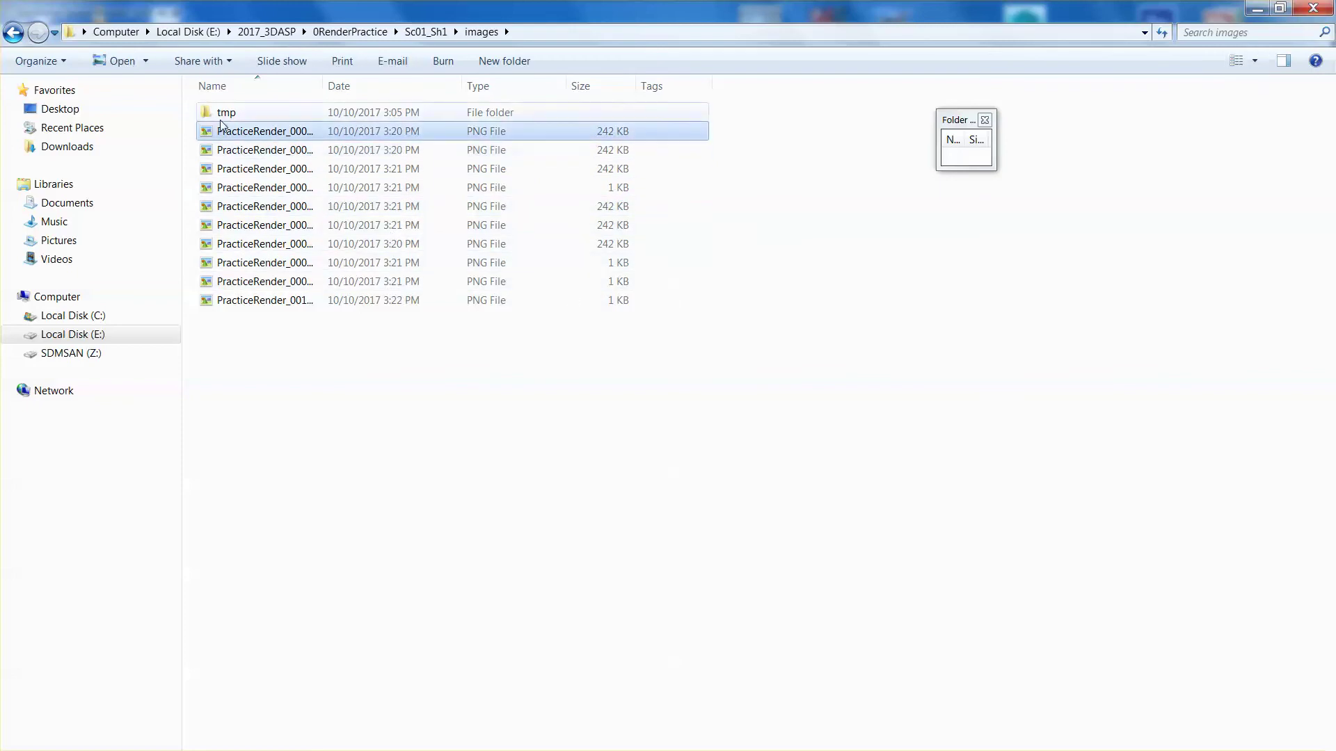
{"action": "left_click_drag", "start_coordinate": [328, 86], "coordinate": [437, 86]}
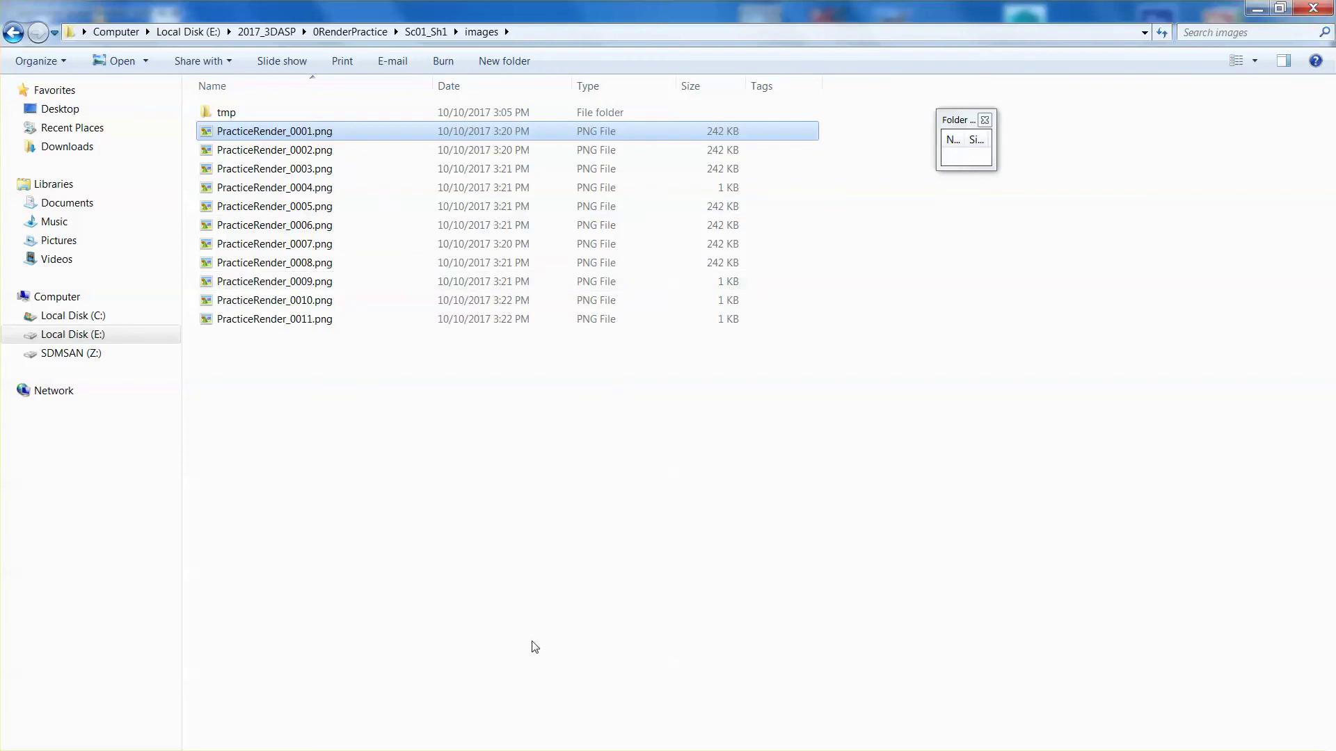
{"action": "left_click", "coordinate": [462, 750]}
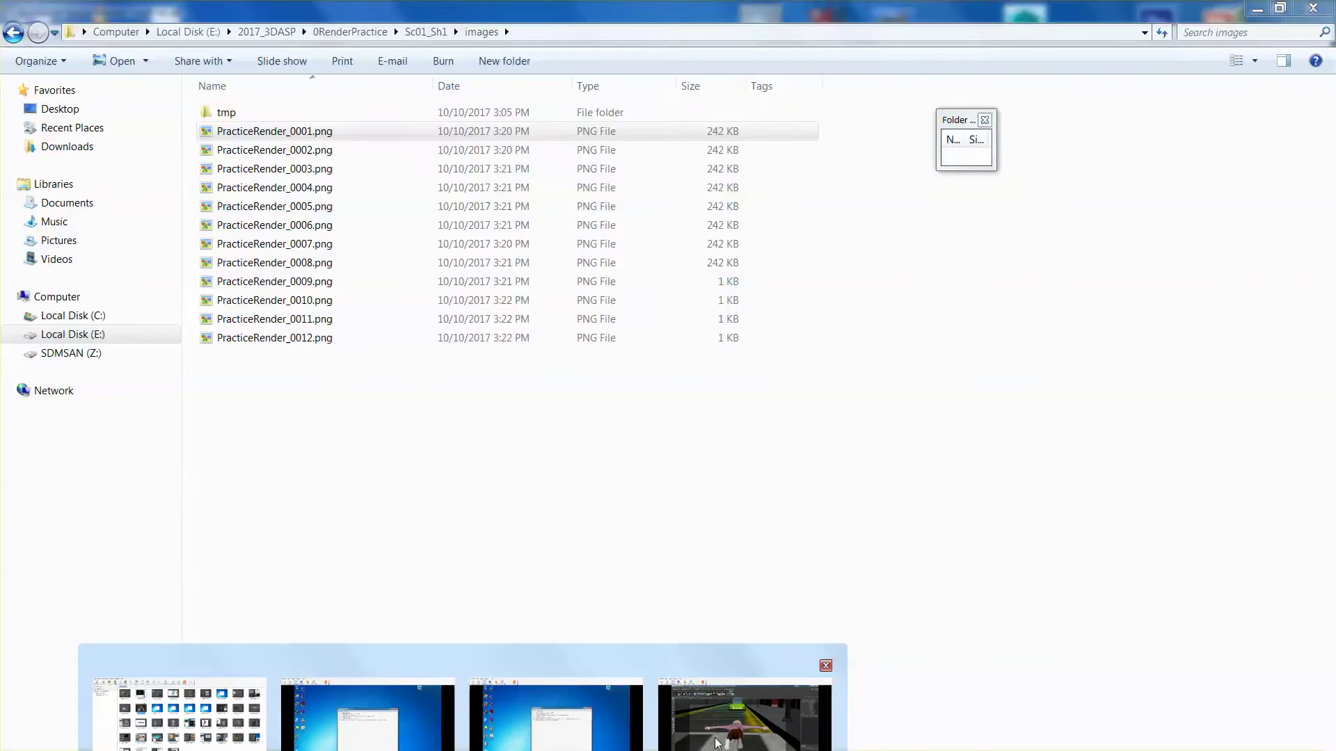
Step: On k207-11-pc, review Render Settings' Common tab with Skip existing frames turned on
{"action": "left_click", "coordinate": [719, 713]}
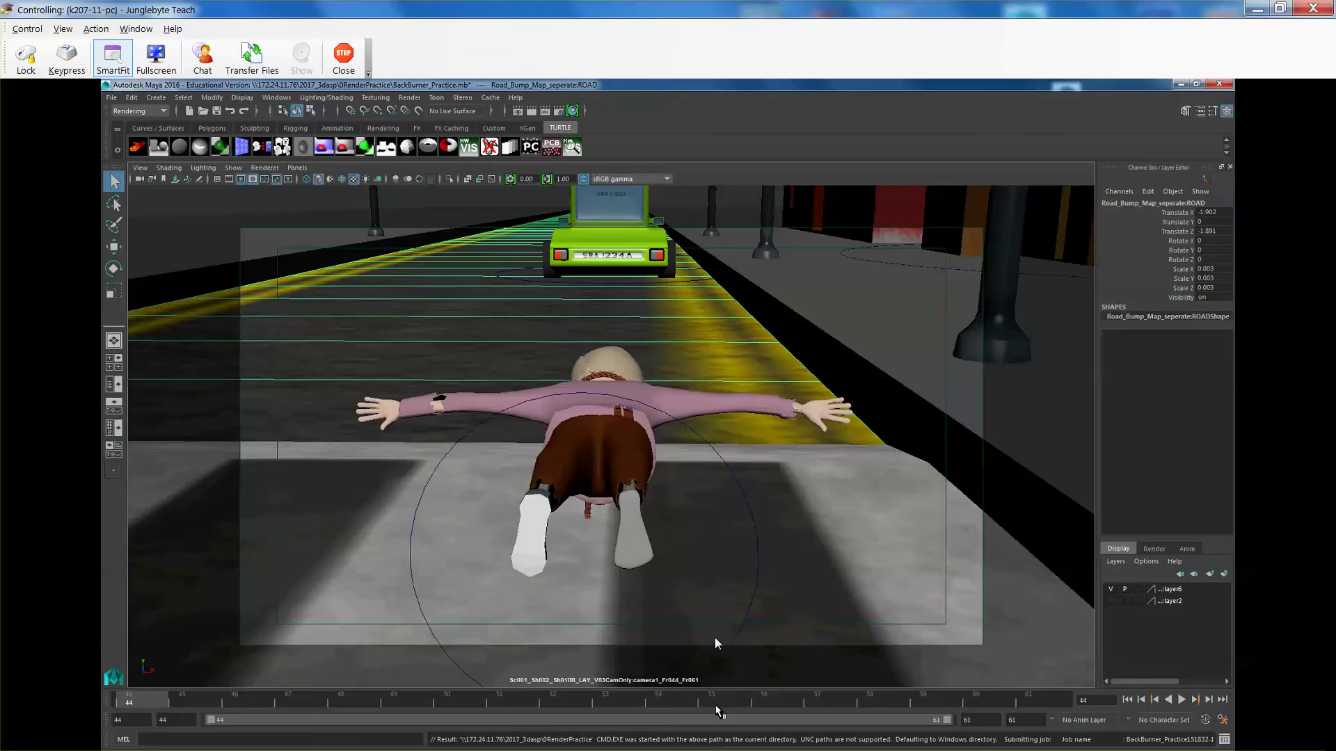
{"action": "left_click", "coordinate": [559, 112]}
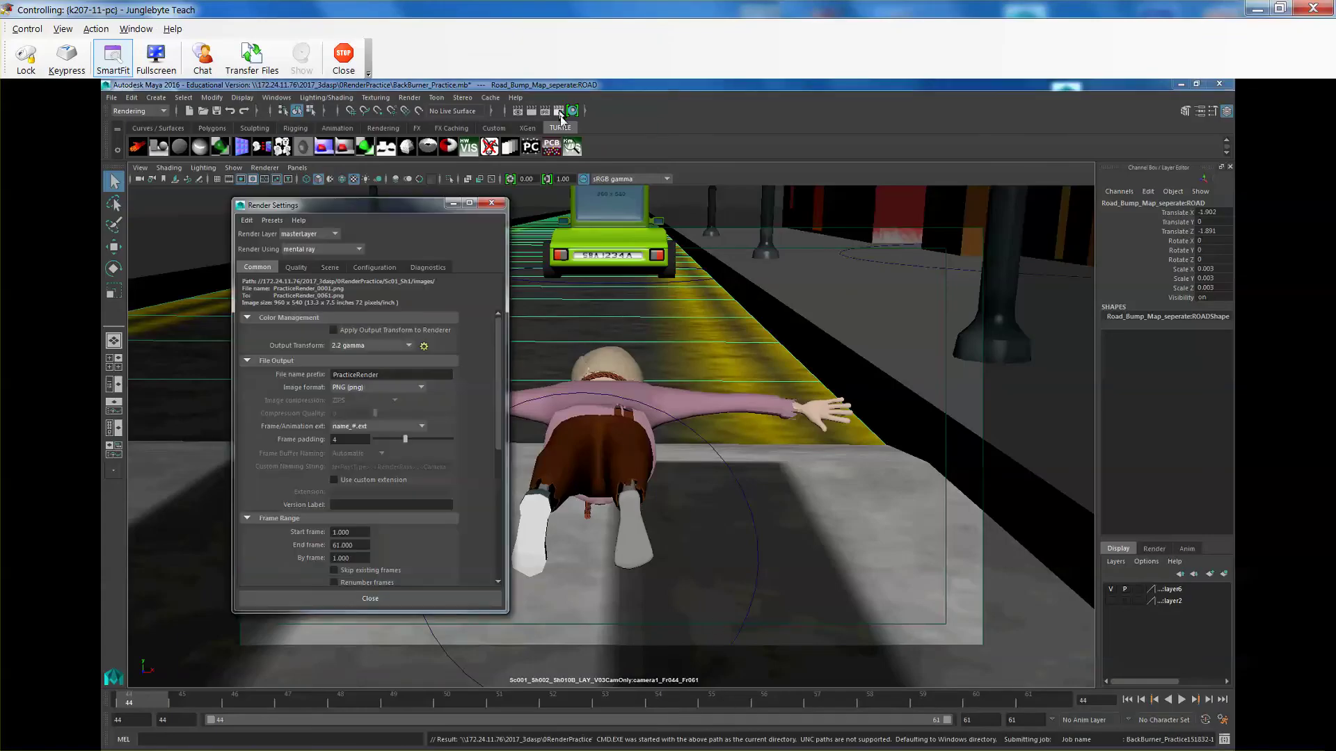
{"action": "scroll", "coordinate": [501, 403], "scroll_direction": "down", "scroll_amount": 2}
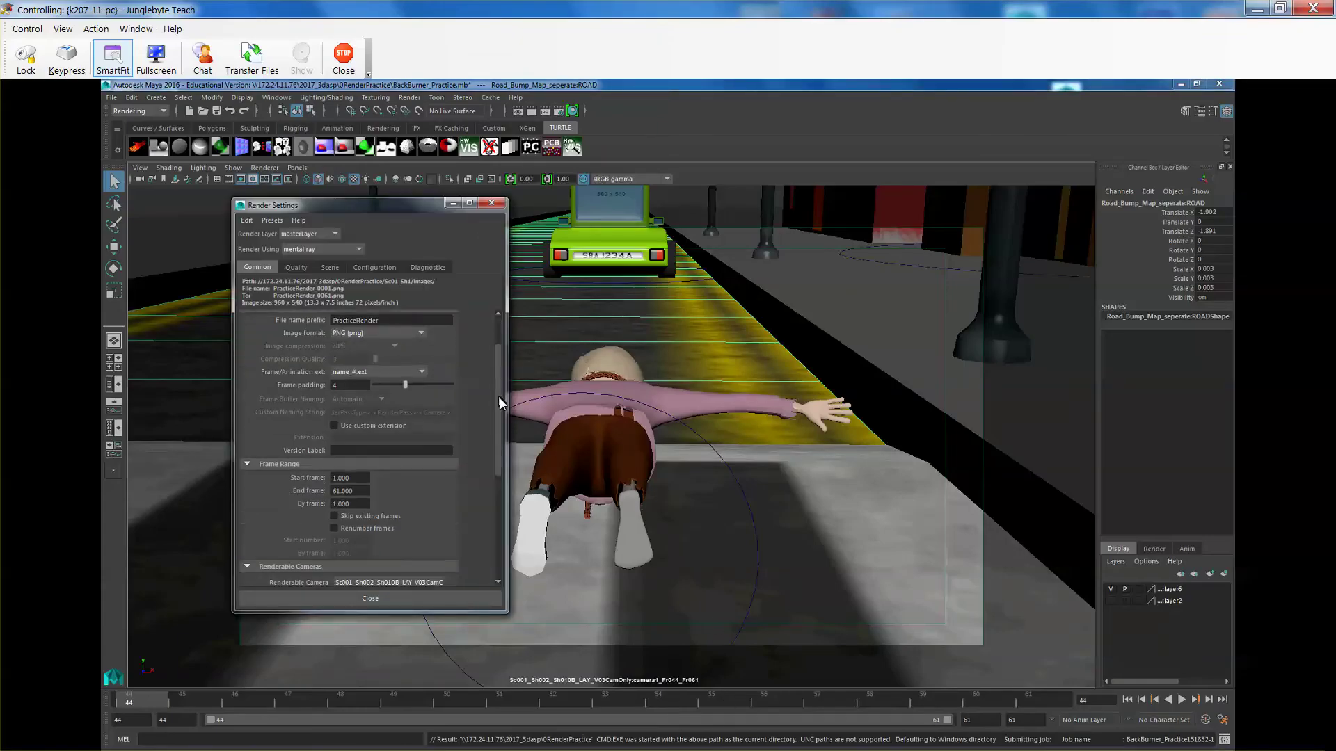
{"action": "left_click_drag", "start_coordinate": [500, 402], "coordinate": [500, 425]}
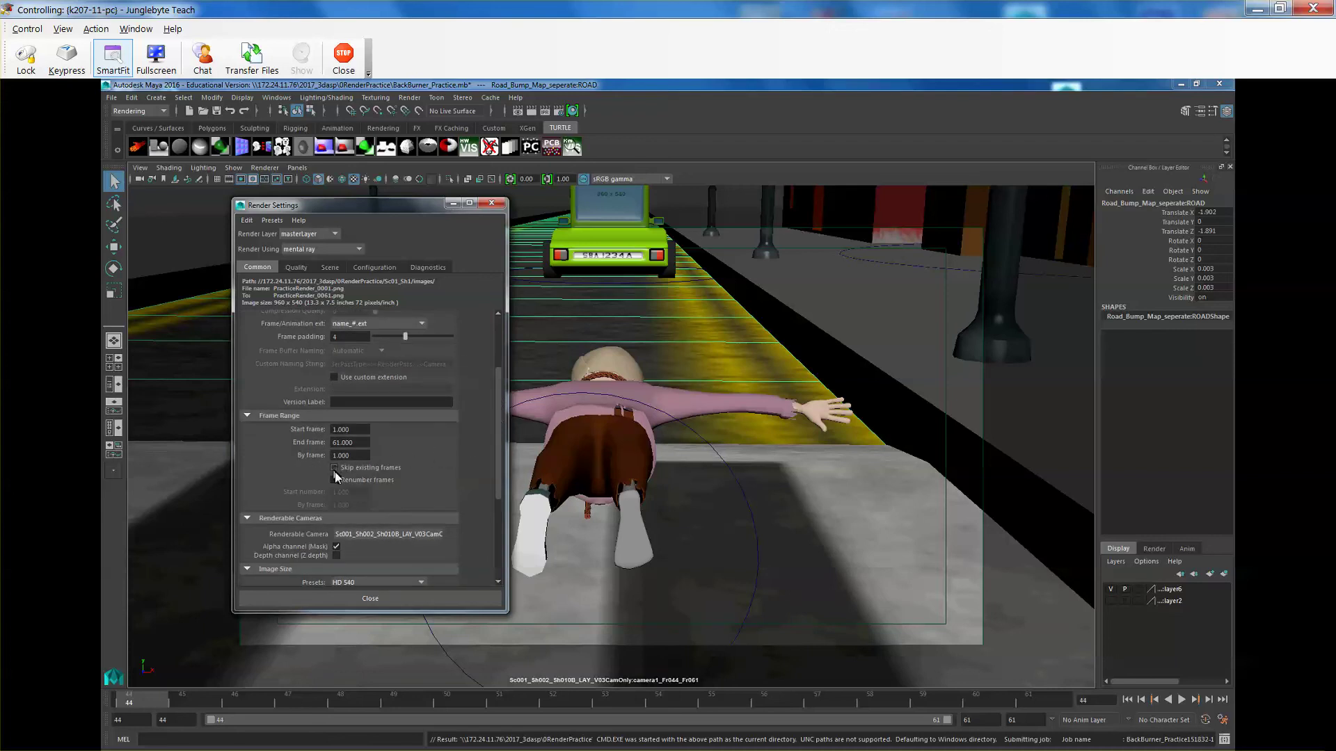
Step: Save the BackBurner_Practice scene, accepting the student version warning
{"action": "left_click", "coordinate": [109, 99]}
{"action": "left_click", "coordinate": [136, 150]}
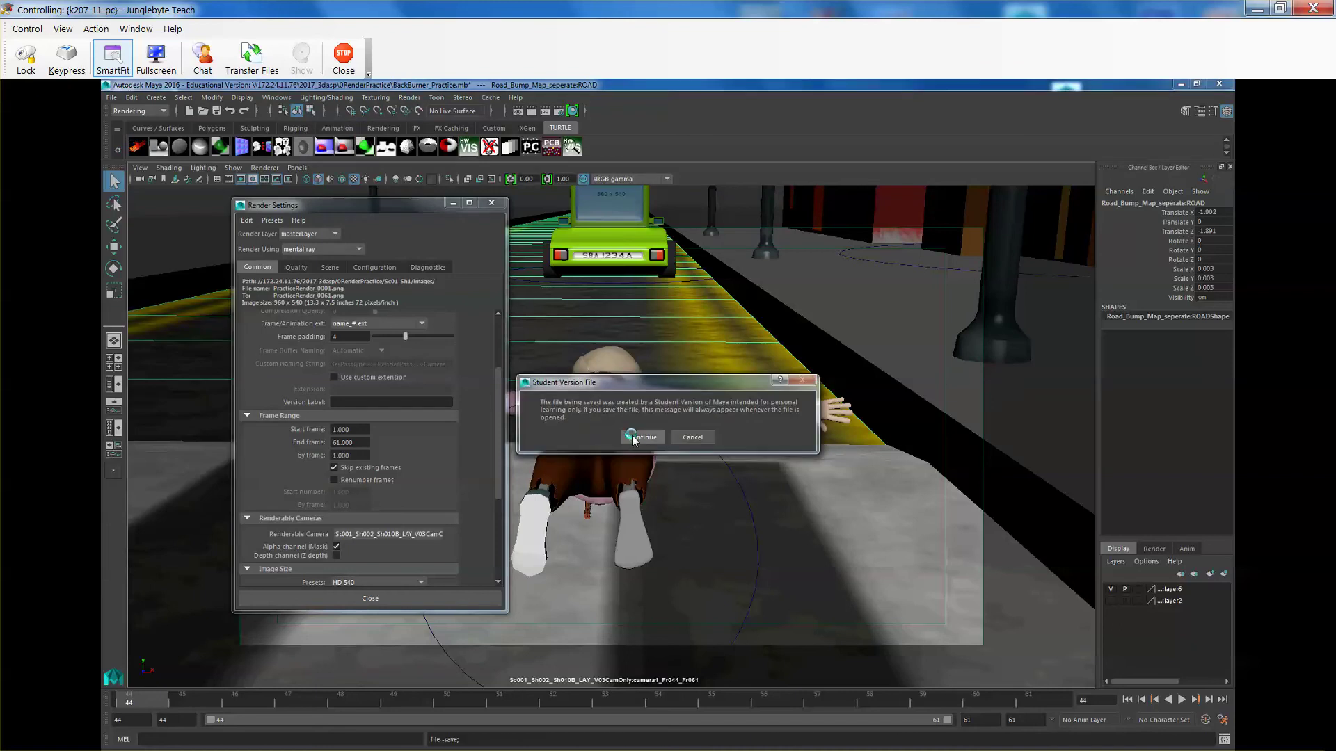
{"action": "left_click", "coordinate": [641, 437]}
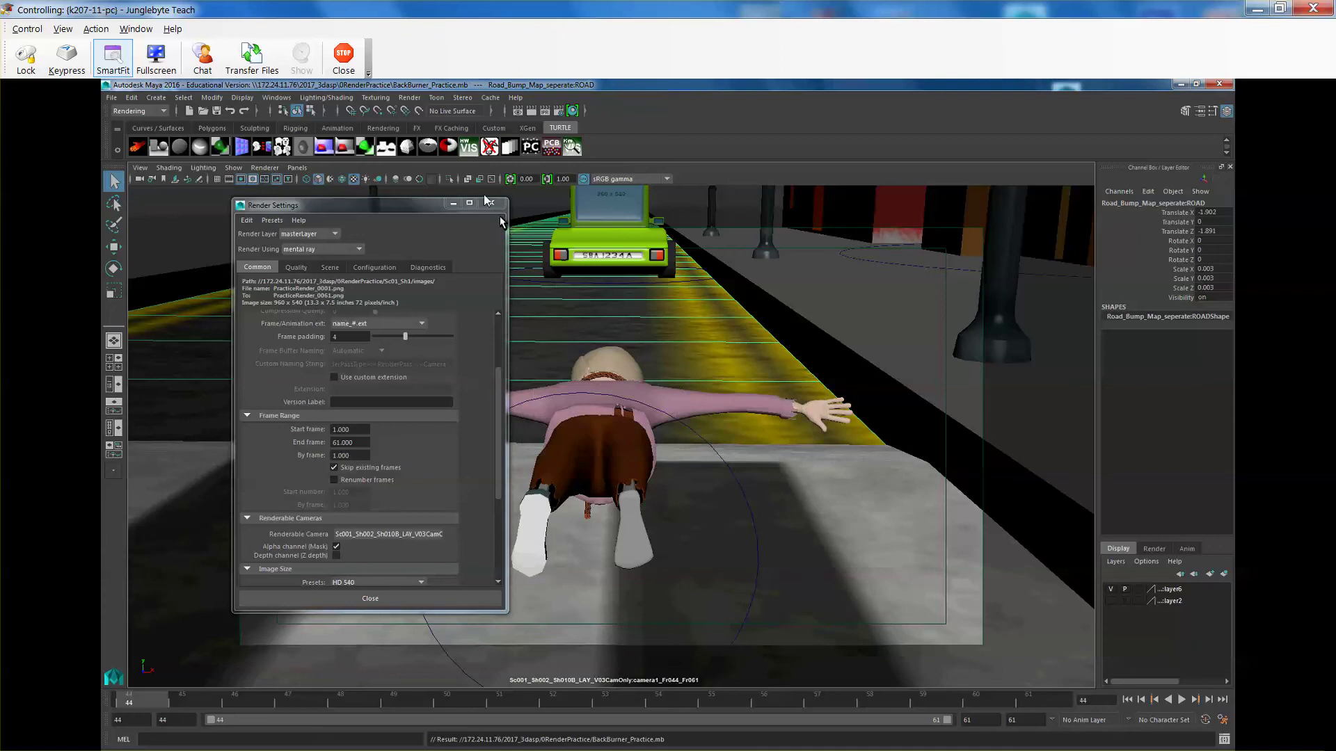
Step: Choose Render > Create Backburner Job for frames 1–61 and move the dialog right
{"action": "left_click", "coordinate": [409, 98]}
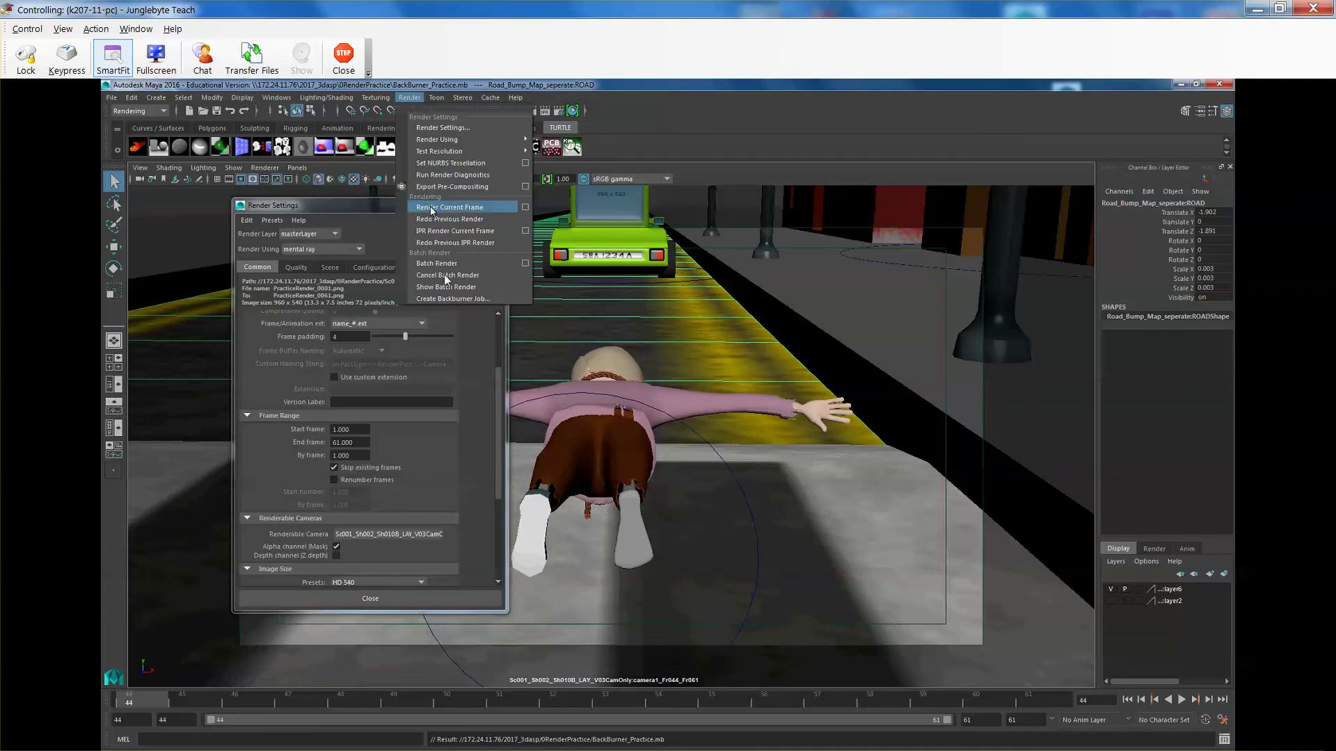
{"action": "left_click", "coordinate": [460, 299]}
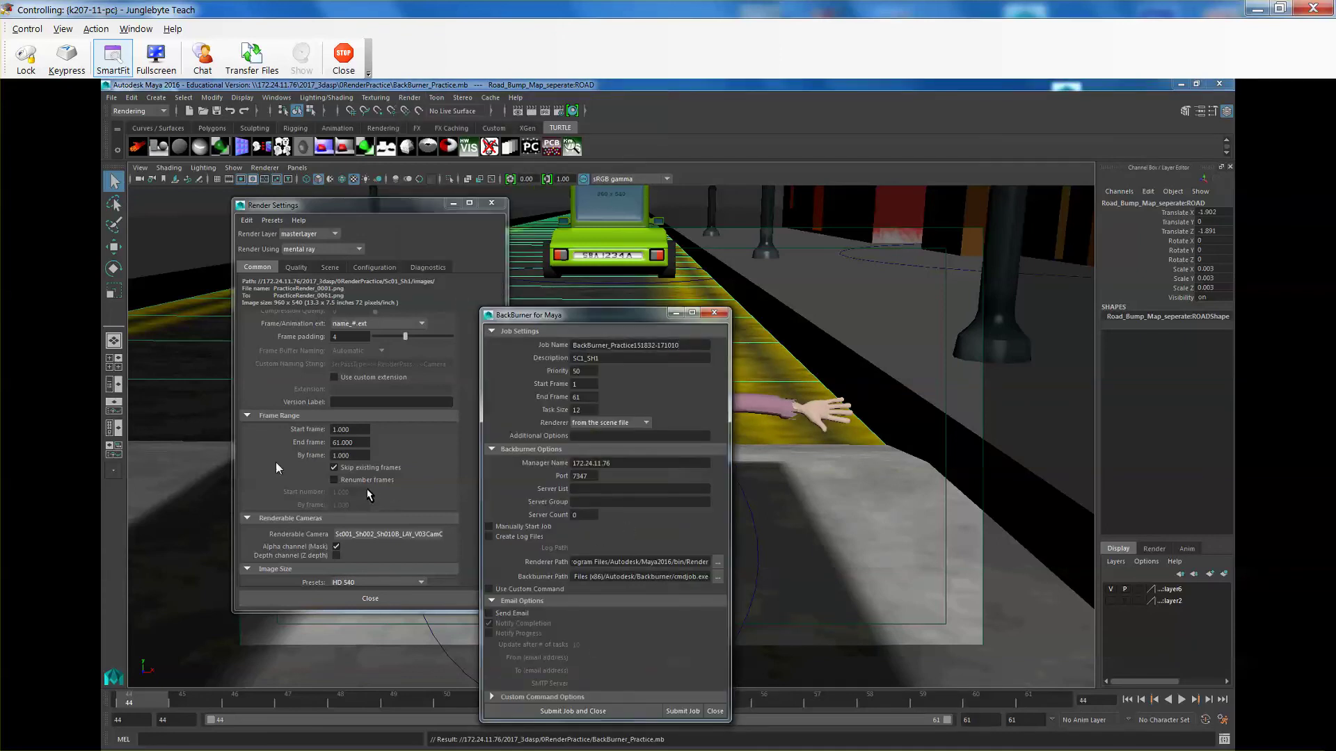
{"action": "left_click_drag", "start_coordinate": [602, 323], "coordinate": [771, 283]}
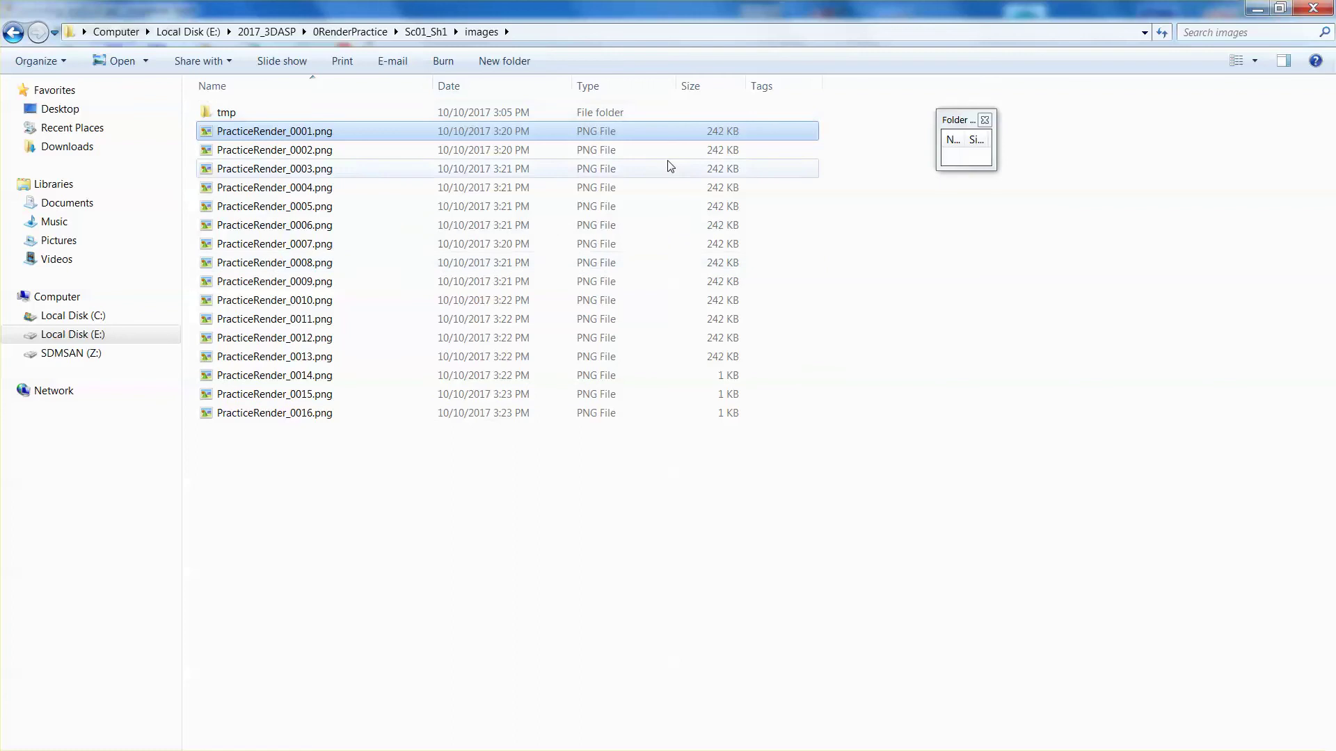
{"action": "left_click", "coordinate": [317, 376]}
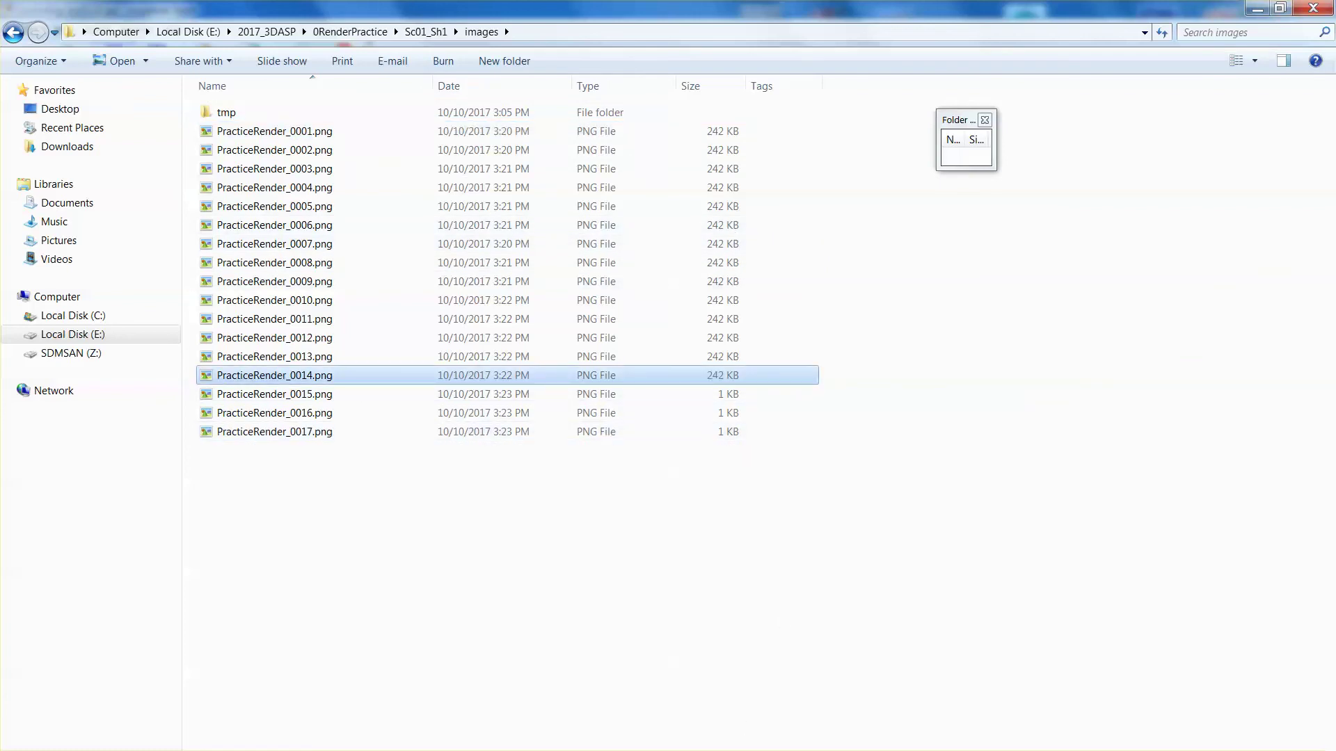
{"action": "mouse_move", "coordinate": [560, 750]}
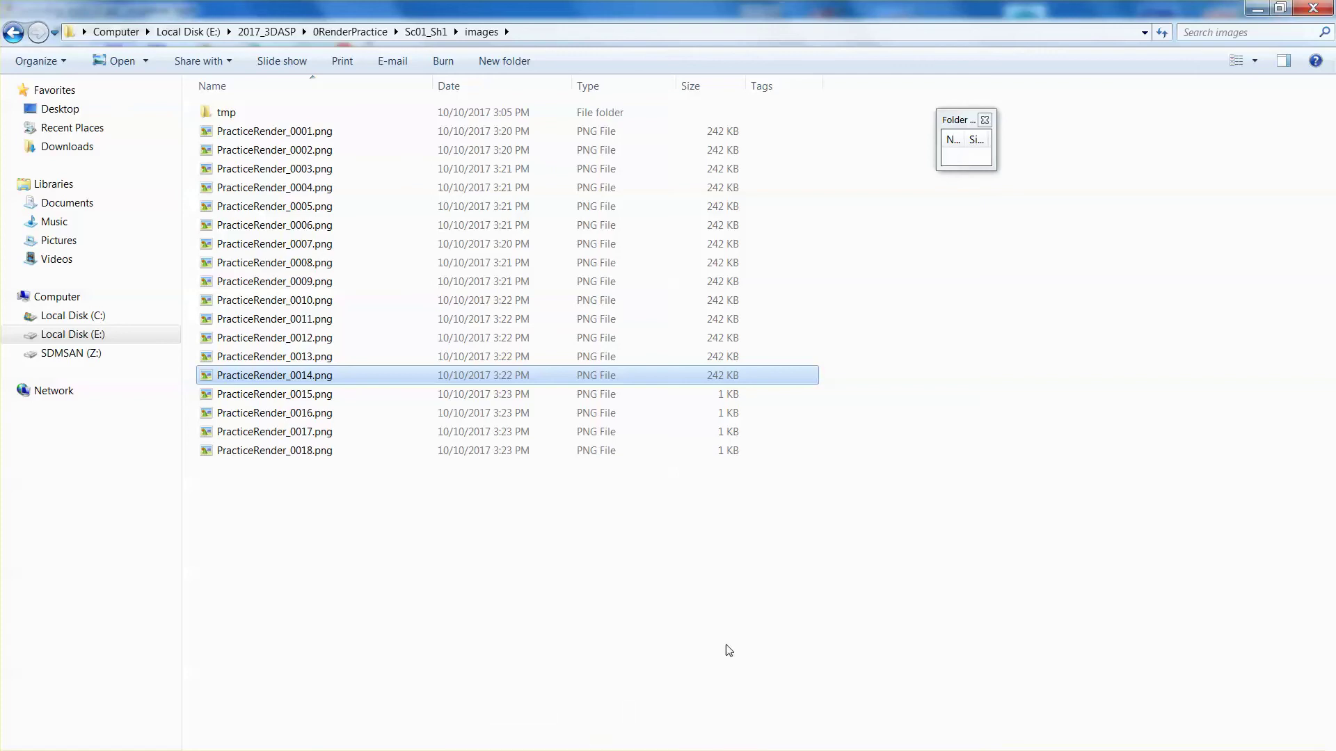
{"action": "left_click", "coordinate": [789, 597]}
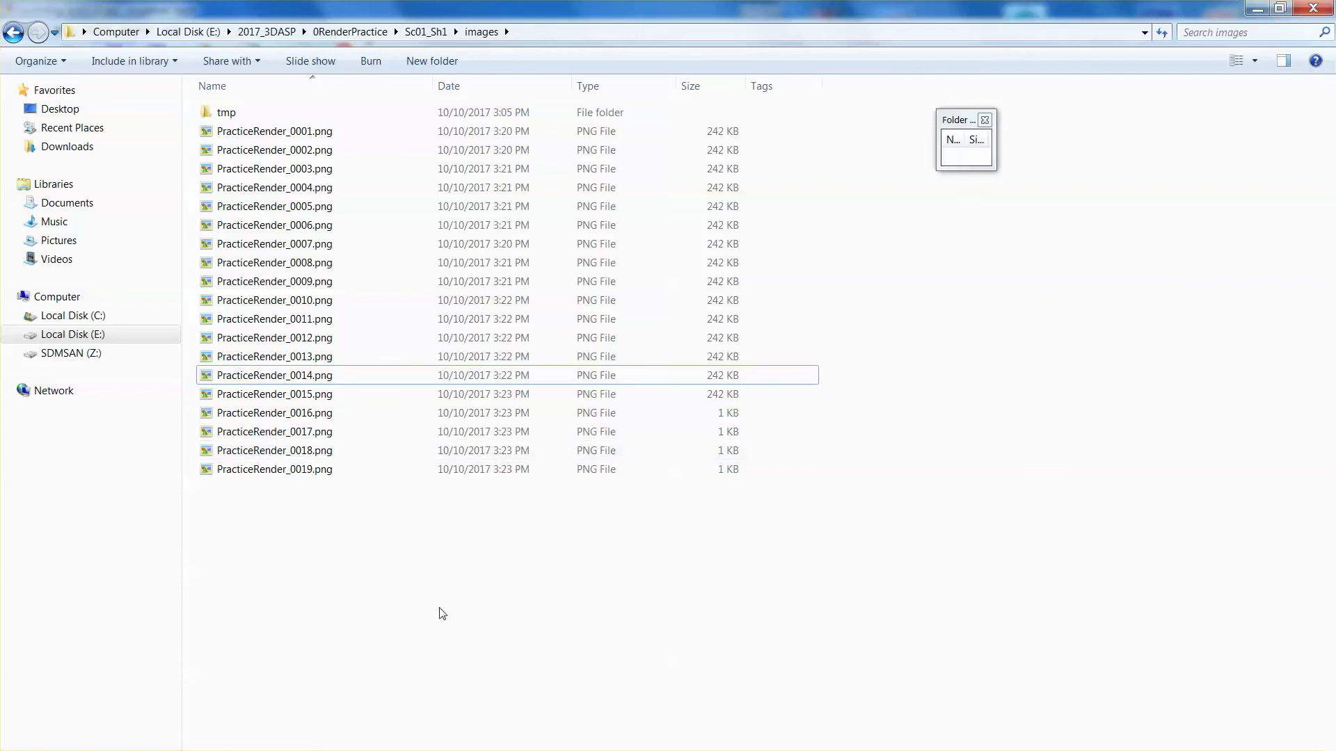
Step: Switch to Queue Monitor and scroll through its server and job lists
{"action": "key", "text": "alt+Tab"}
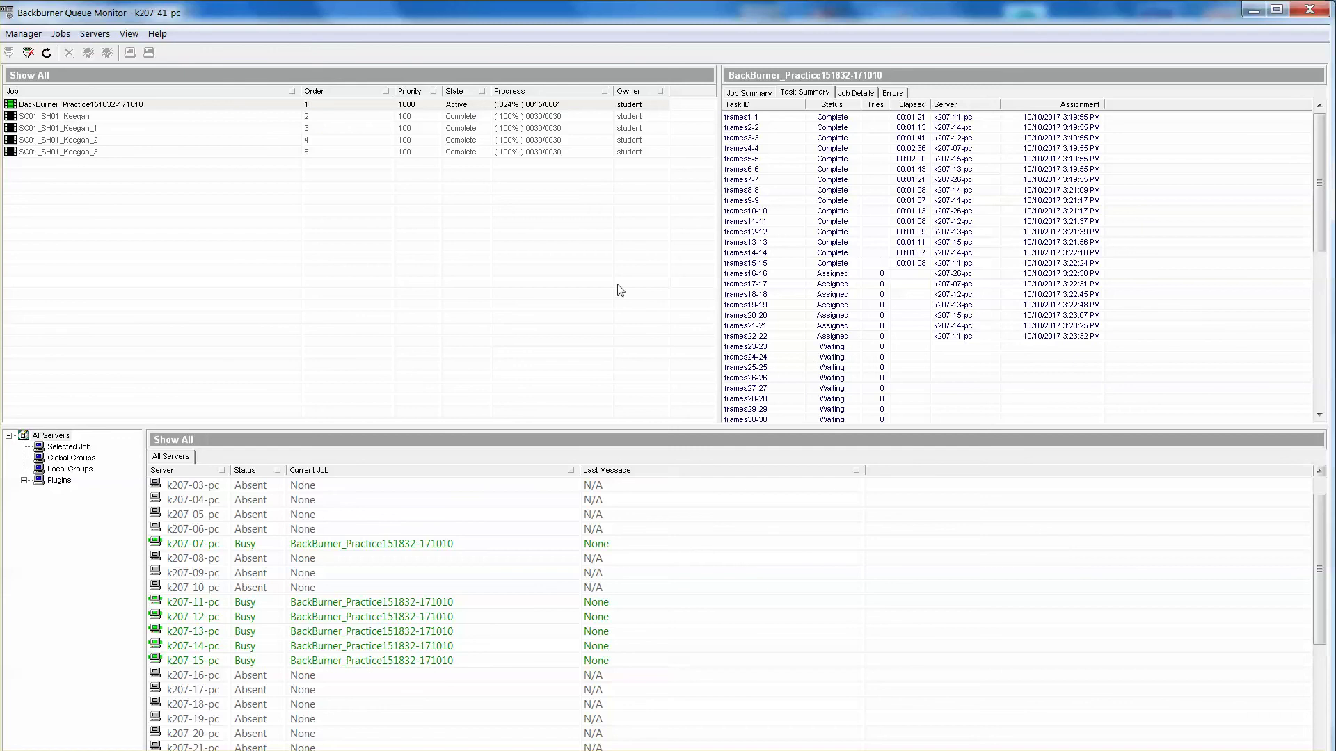
{"action": "mouse_move", "coordinate": [1318, 183]}
{"action": "left_mouse_down"}
{"action": "mouse_move", "coordinate": [1319, 338]}
{"action": "mouse_move", "coordinate": [1318, 182]}
{"action": "left_mouse_up"}
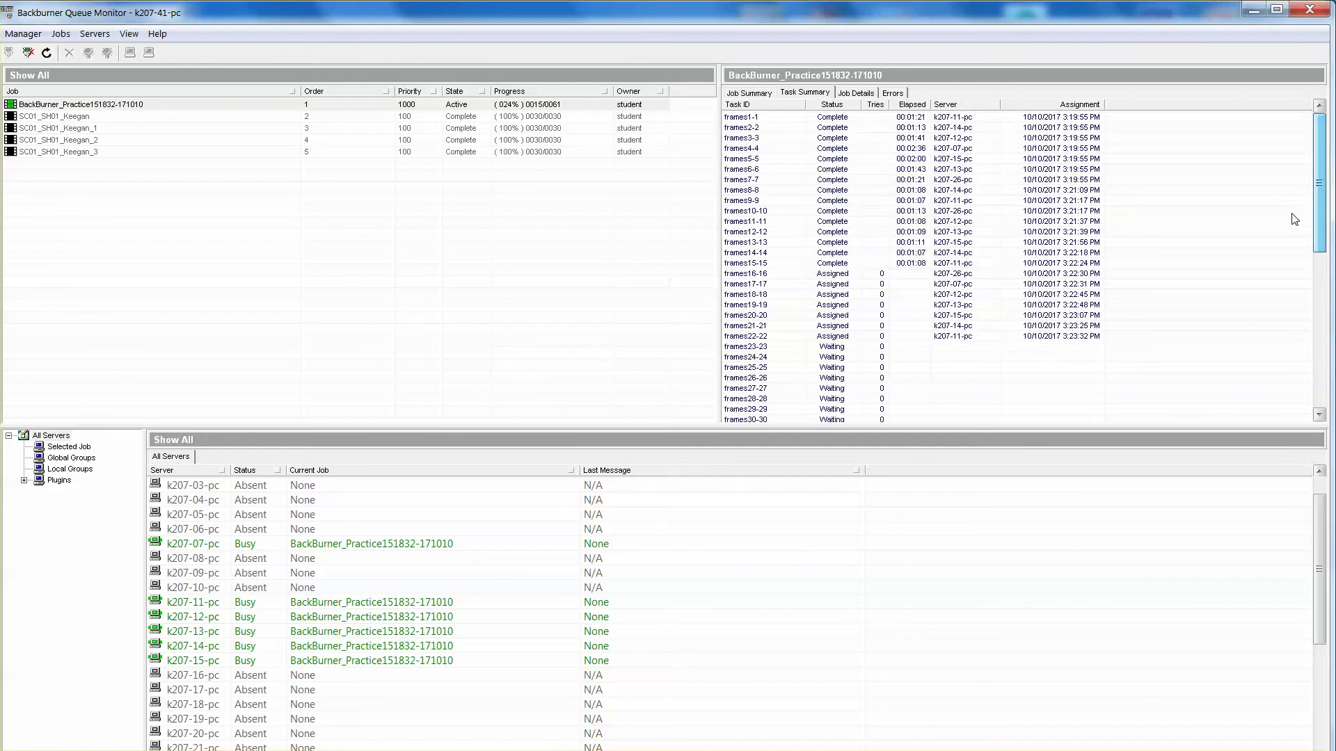
{"action": "left_click_drag", "start_coordinate": [1327, 202], "coordinate": [800, 457]}
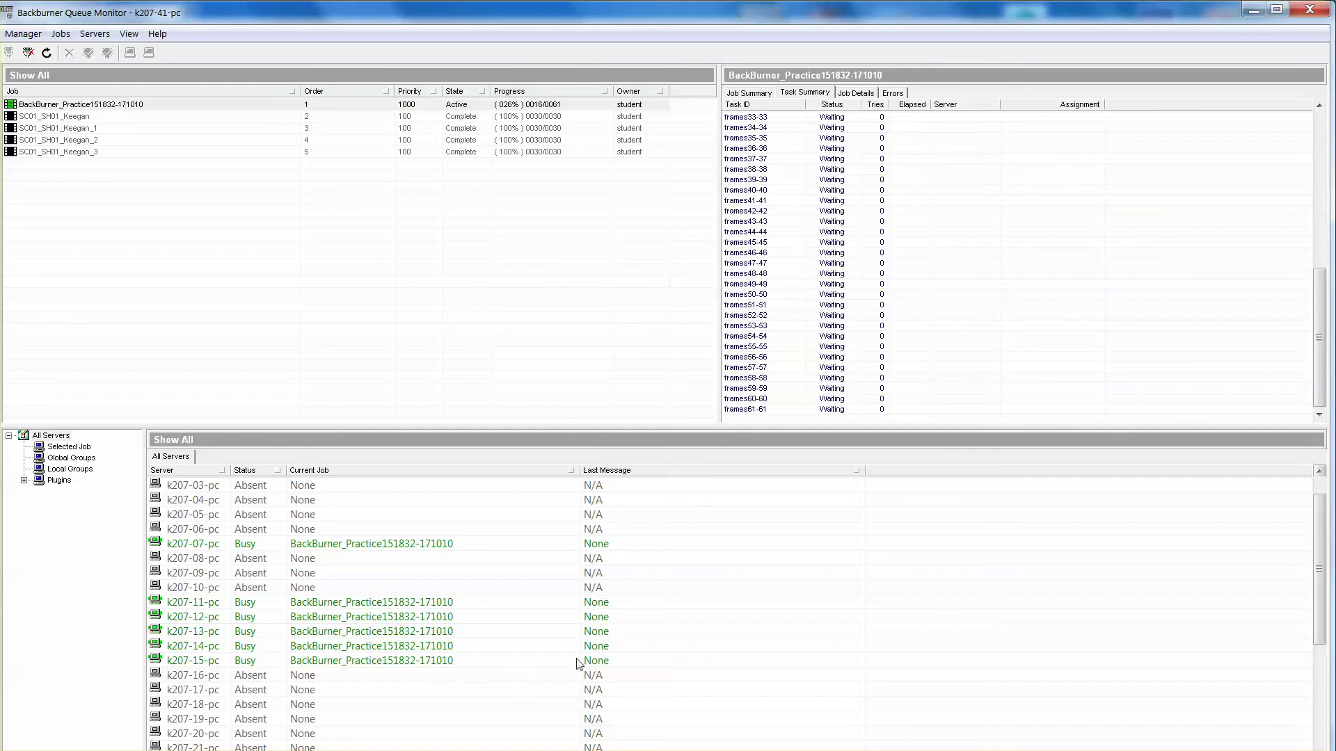
{"action": "left_click_drag", "start_coordinate": [1319, 337], "coordinate": [1319, 182]}
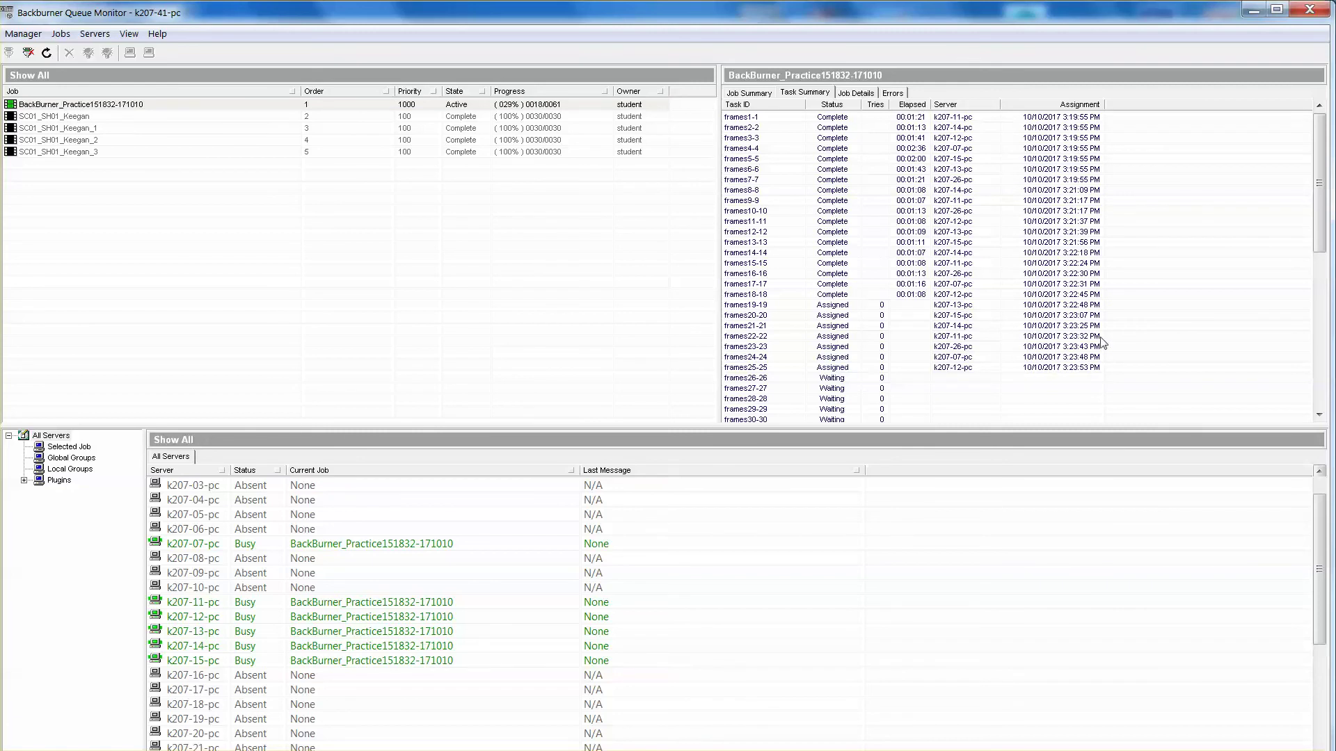
{"action": "mouse_move", "coordinate": [1319, 182]}
{"action": "left_mouse_down"}
{"action": "mouse_move", "coordinate": [1318, 336]}
{"action": "mouse_move", "coordinate": [1318, 200]}
{"action": "left_mouse_up"}
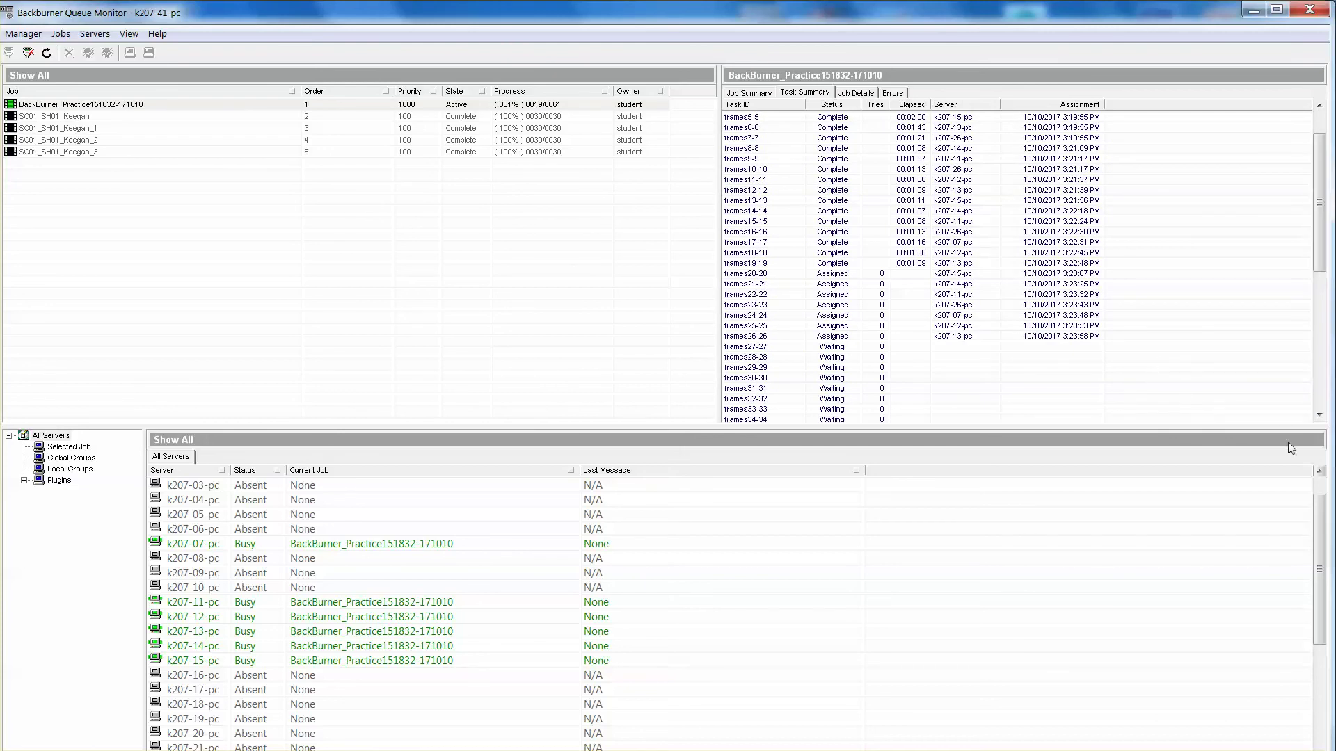
{"action": "mouse_move", "coordinate": [1319, 257]}
{"action": "left_mouse_down"}
{"action": "mouse_move", "coordinate": [1320, 393]}
{"action": "mouse_move", "coordinate": [1319, 259]}
{"action": "left_mouse_up"}
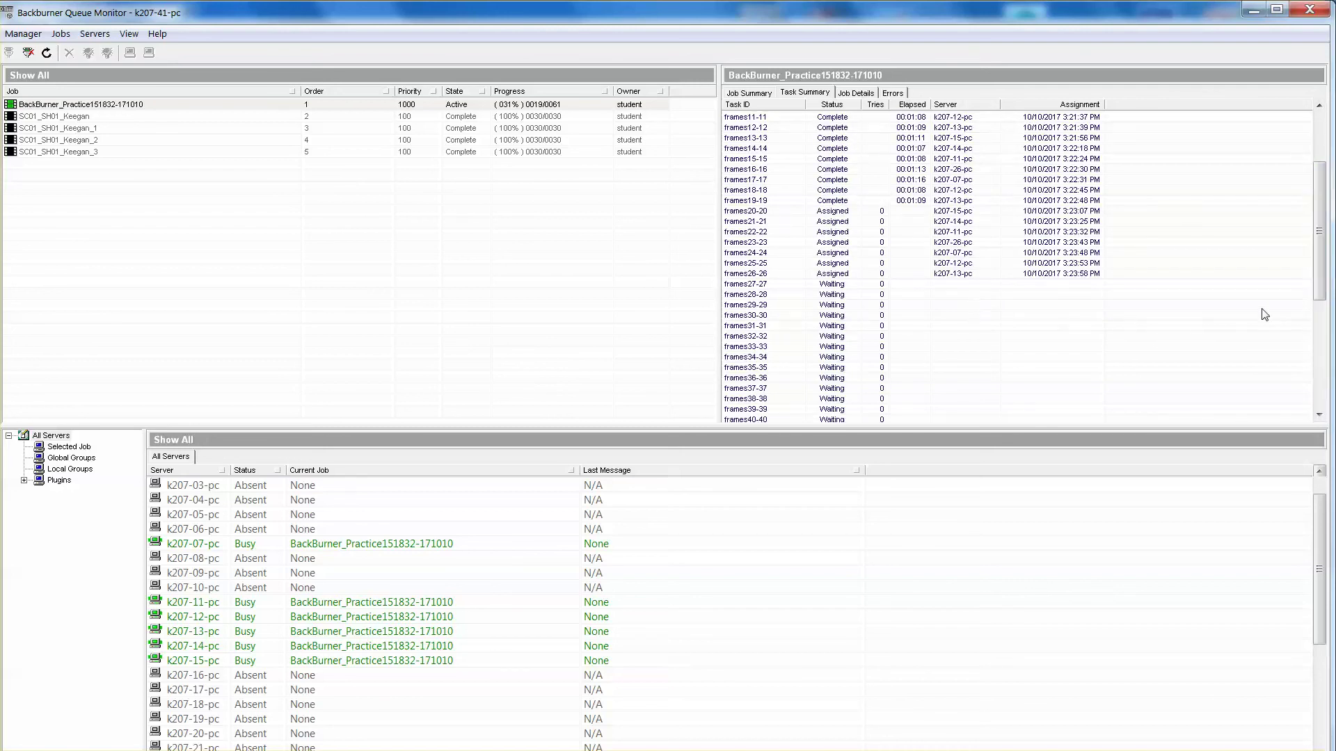
{"action": "left_click_drag", "start_coordinate": [1322, 284], "coordinate": [1326, 222]}
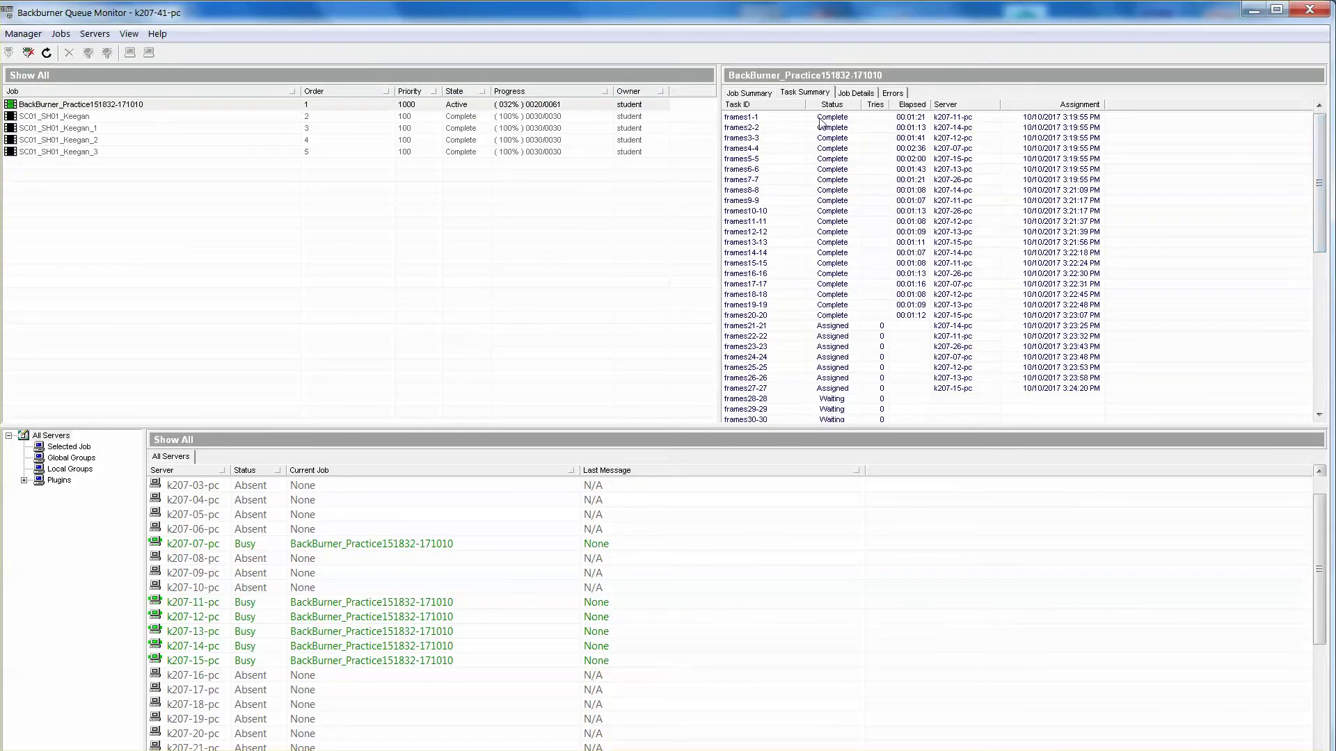
Step: Review the job's waiting frames in Task Summary, then show Explorer's images as Large Icons
{"action": "left_click", "coordinate": [125, 108]}
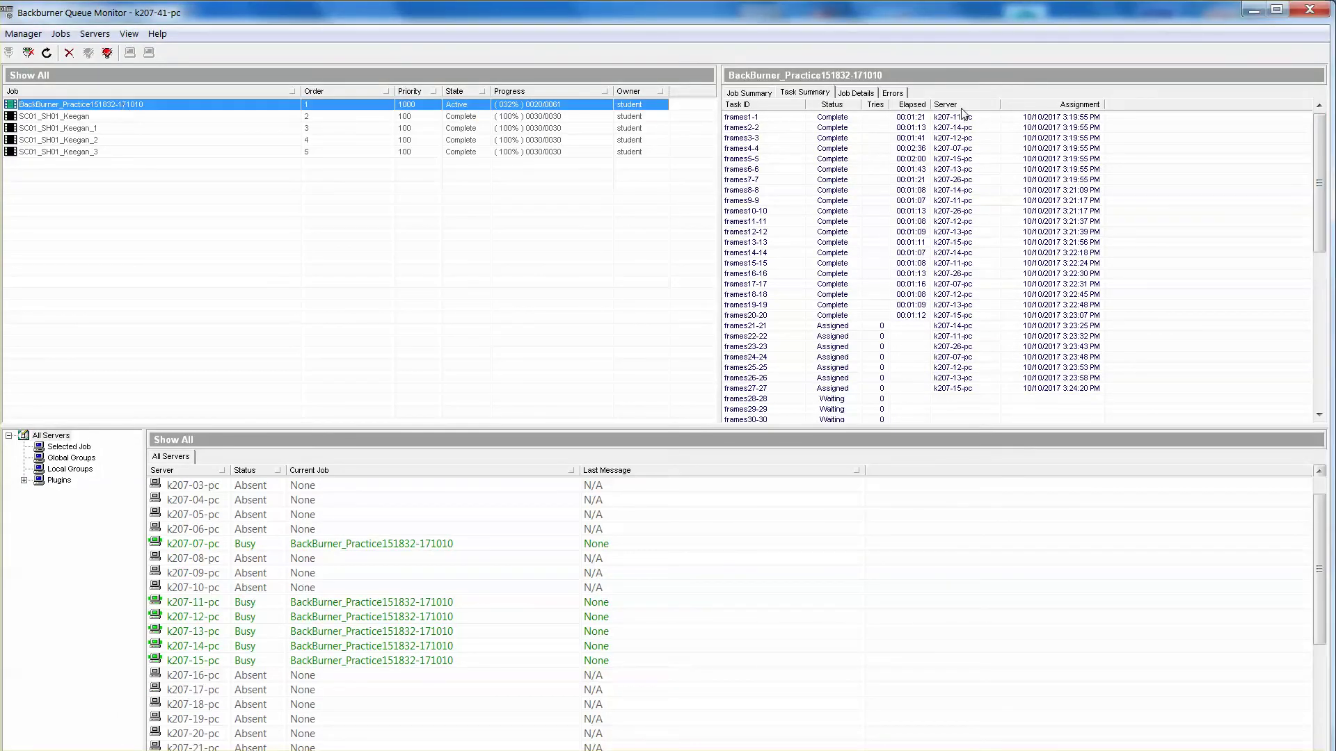
{"action": "left_click", "coordinate": [809, 93]}
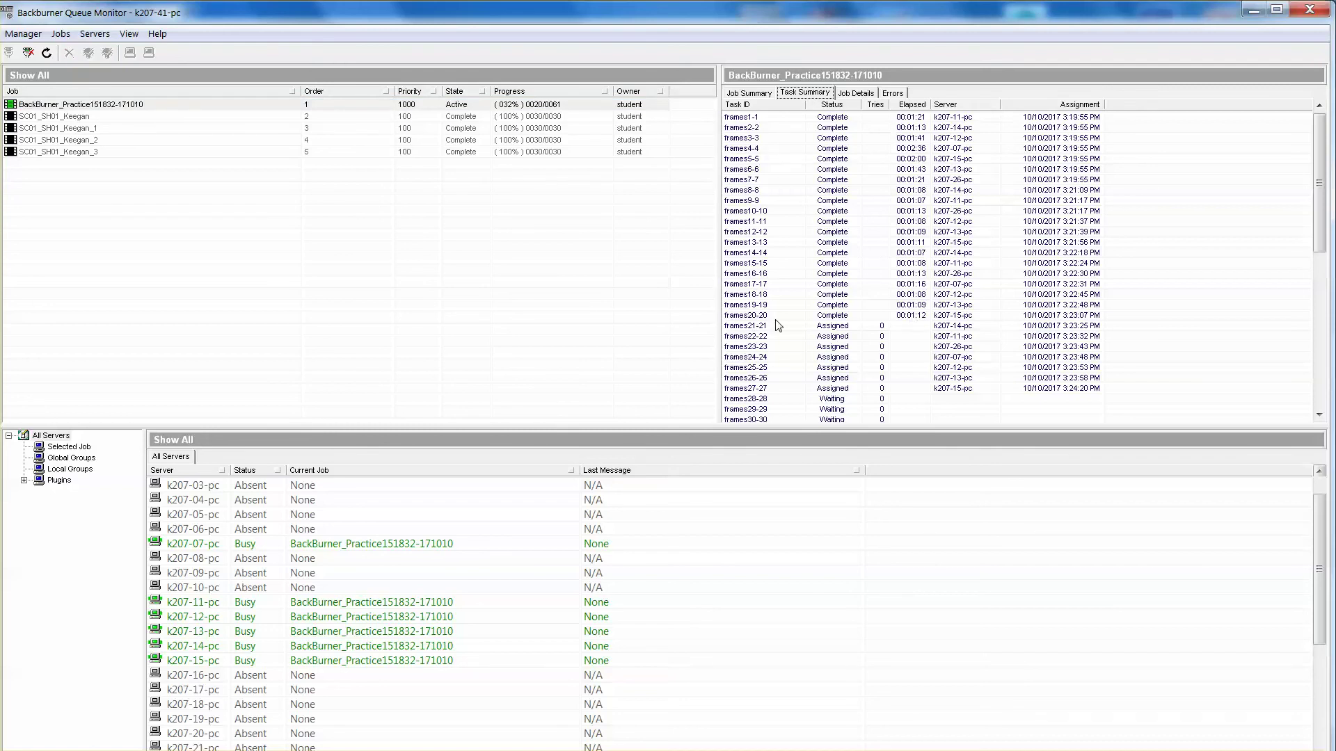
{"action": "scroll", "coordinate": [825, 331], "scroll_direction": "down", "scroll_amount": 1}
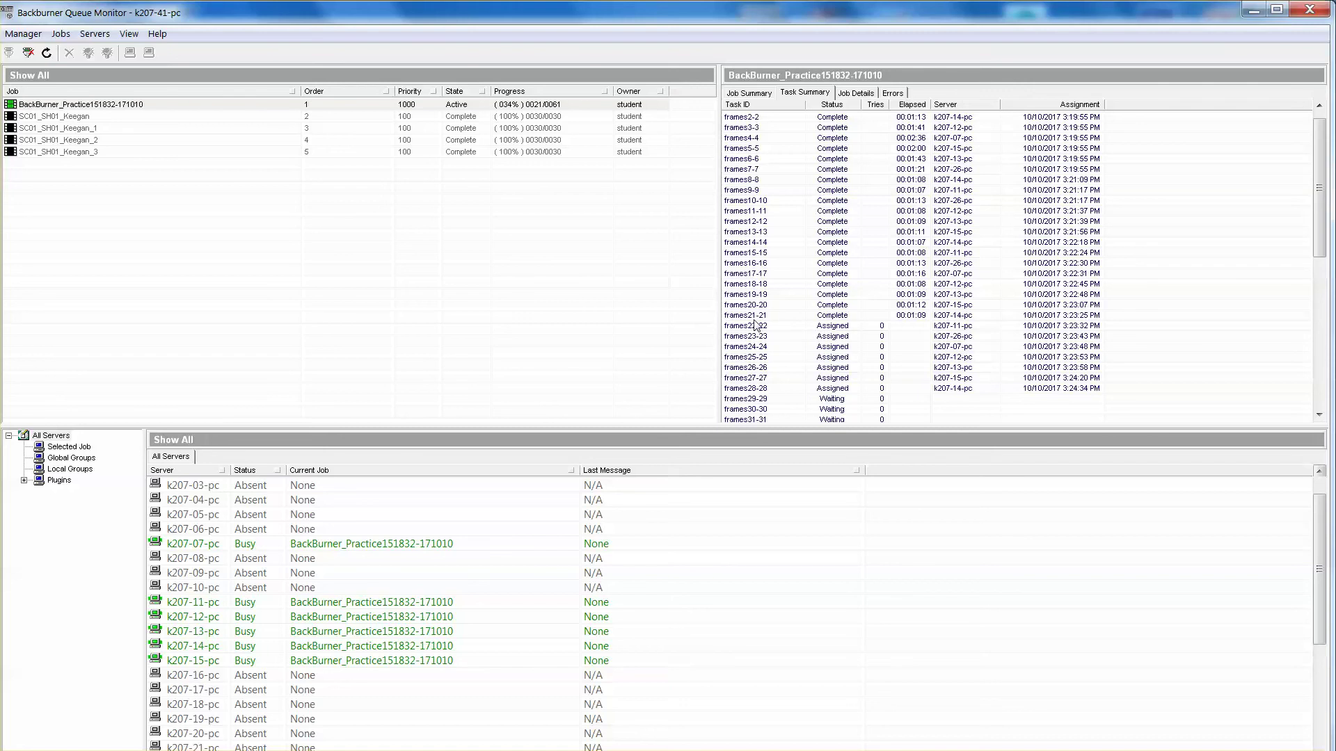
{"action": "left_click_drag", "start_coordinate": [1319, 251], "coordinate": [1320, 294]}
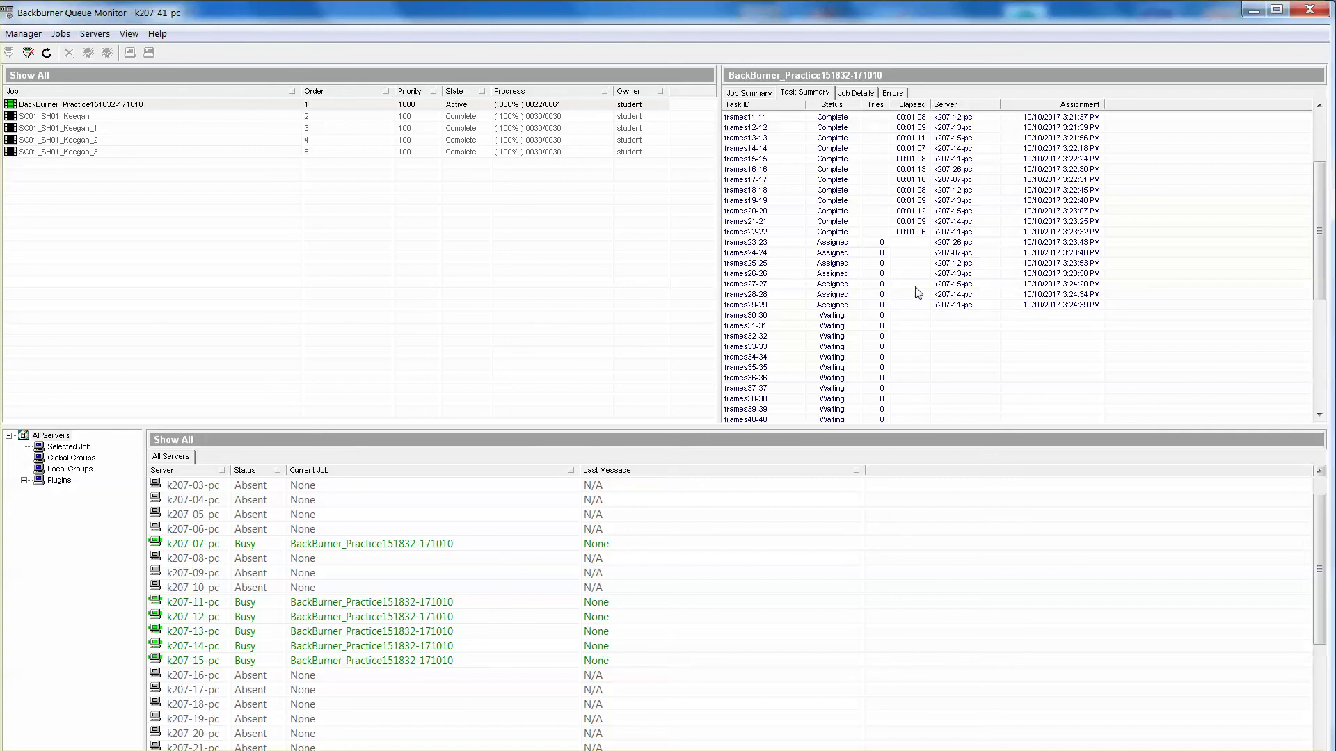
{"action": "left_click_drag", "start_coordinate": [1320, 278], "coordinate": [1319, 229]}
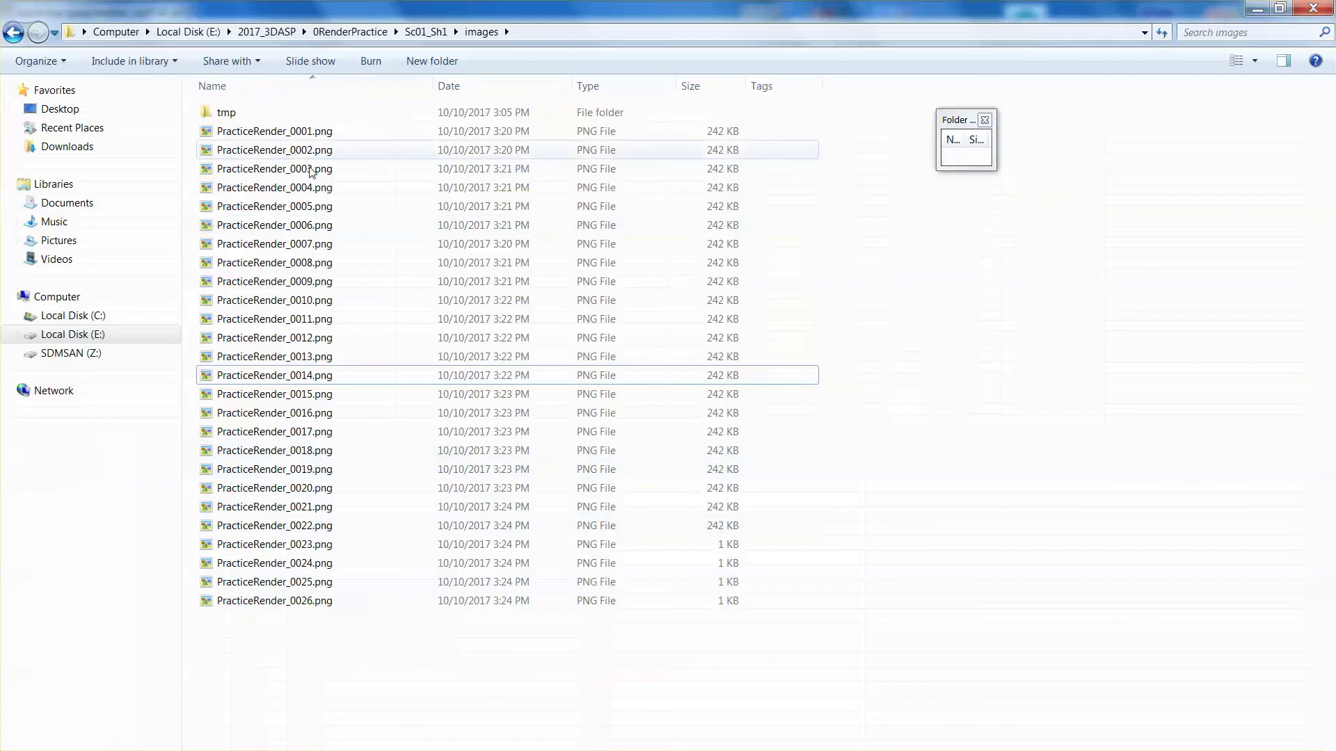
{"action": "left_click", "coordinate": [1256, 62]}
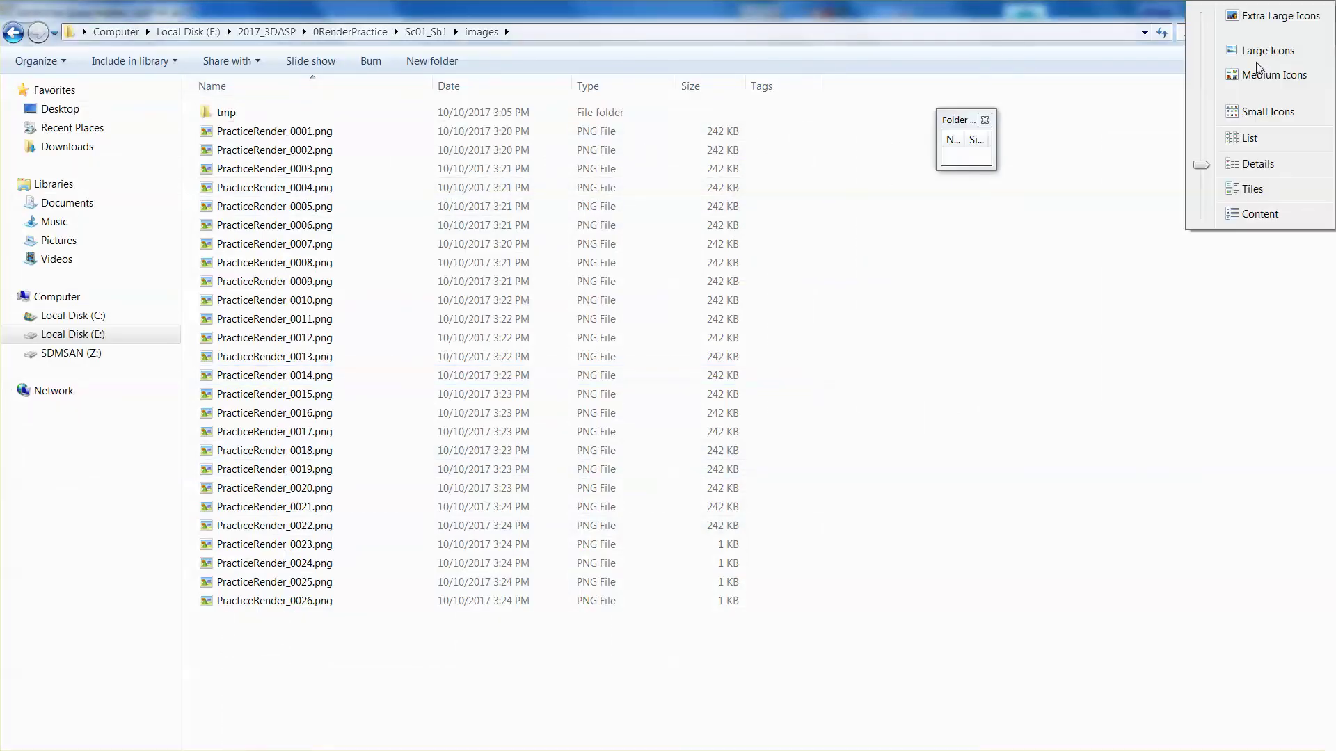
{"action": "left_click", "coordinate": [1260, 53]}
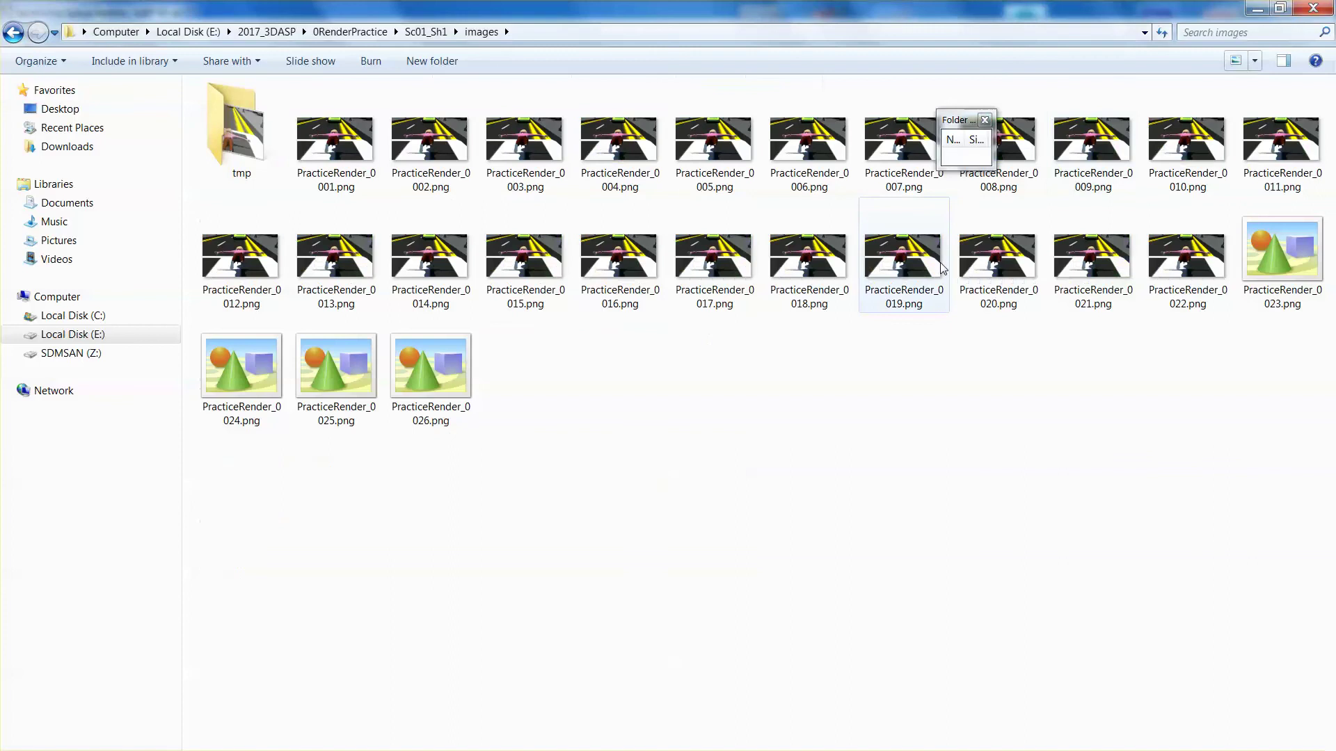
Step: Open PracticeRender_0001 in Photo Viewer and step back through the rendered frames
{"action": "double_click", "coordinate": [334, 139]}
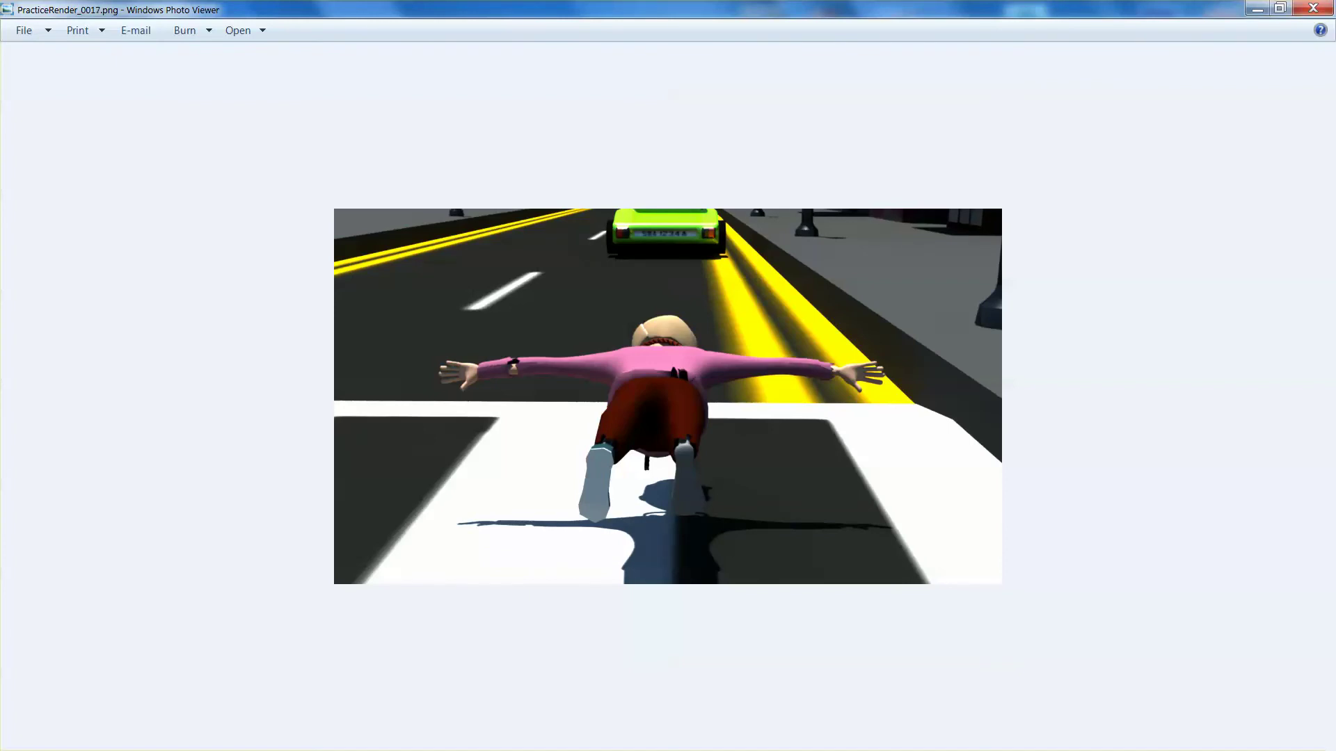
{"action": "key", "text": "Left"}
{"action": "key", "text": "Left"}
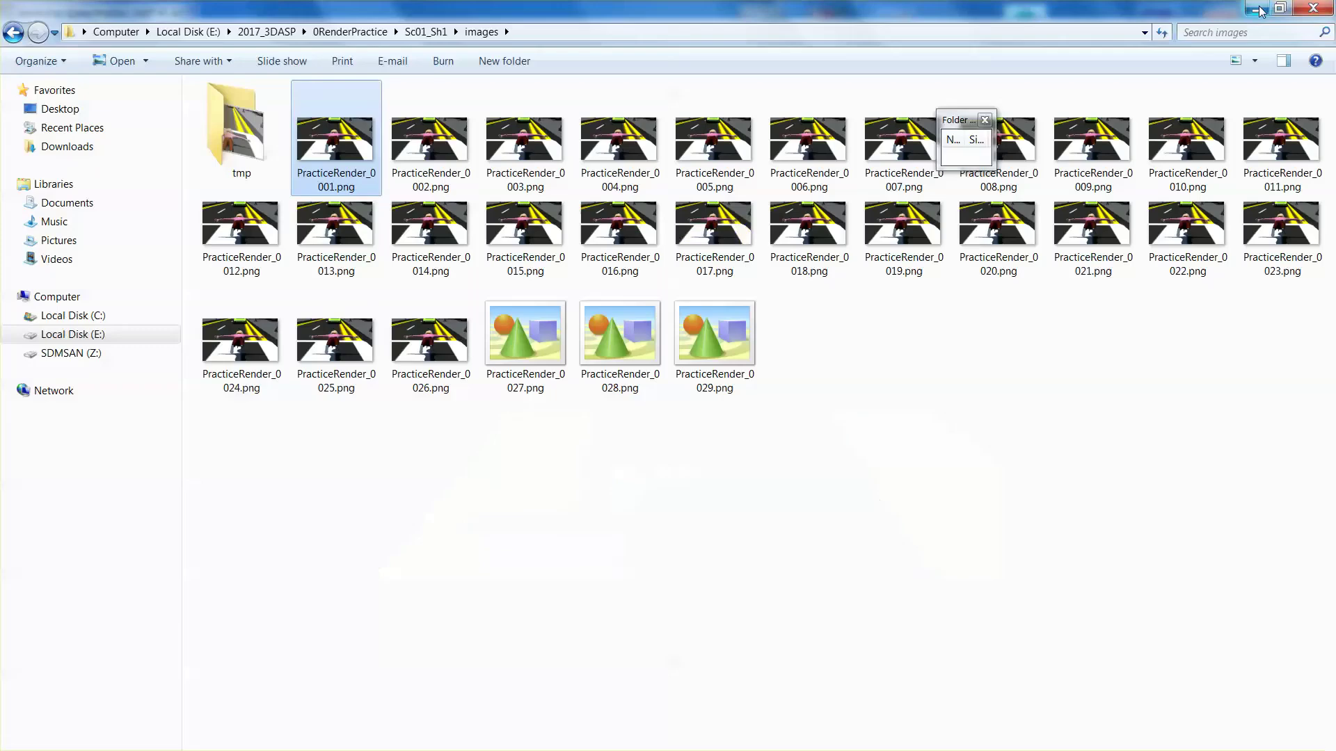
Step: Close Photo Viewer, deselect the frame, and bring up the Junglebyte Teach classroom window
{"action": "left_click", "coordinate": [1313, 8]}
{"action": "left_click", "coordinate": [325, 718]}
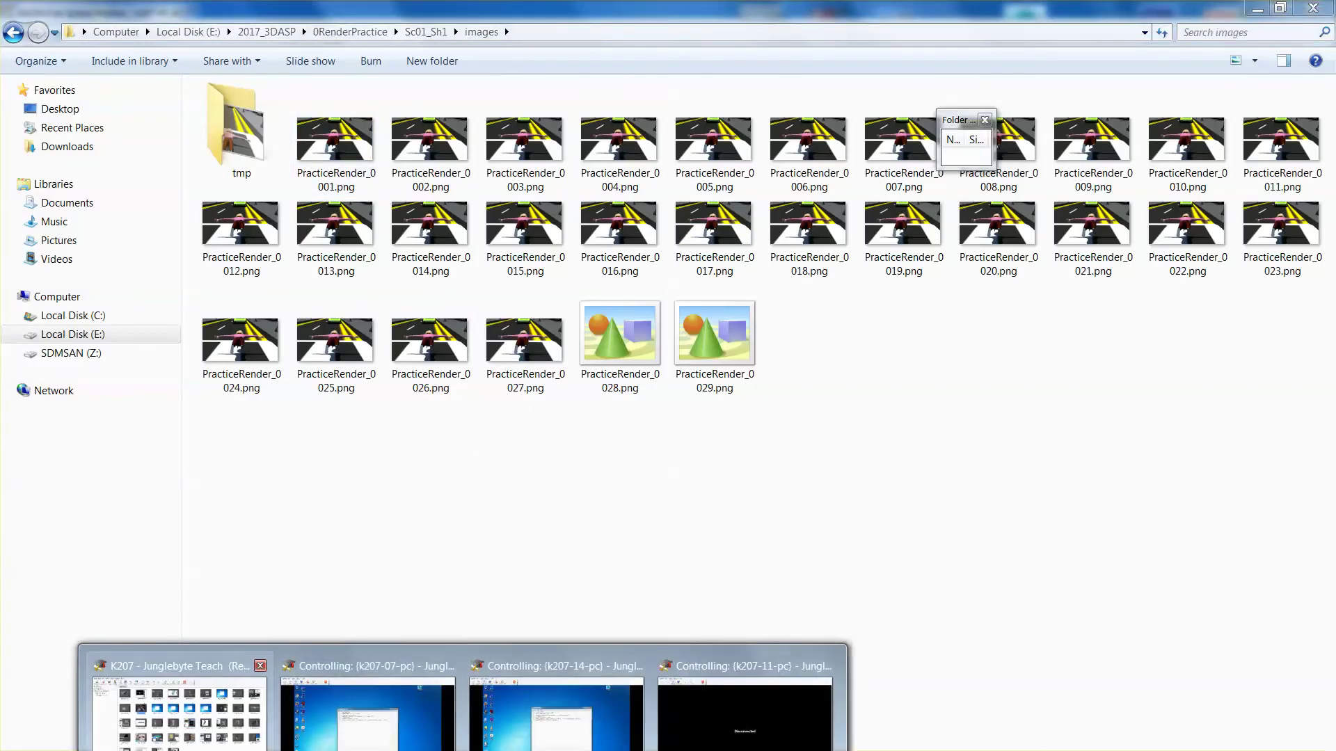
{"action": "left_click", "coordinate": [179, 695]}
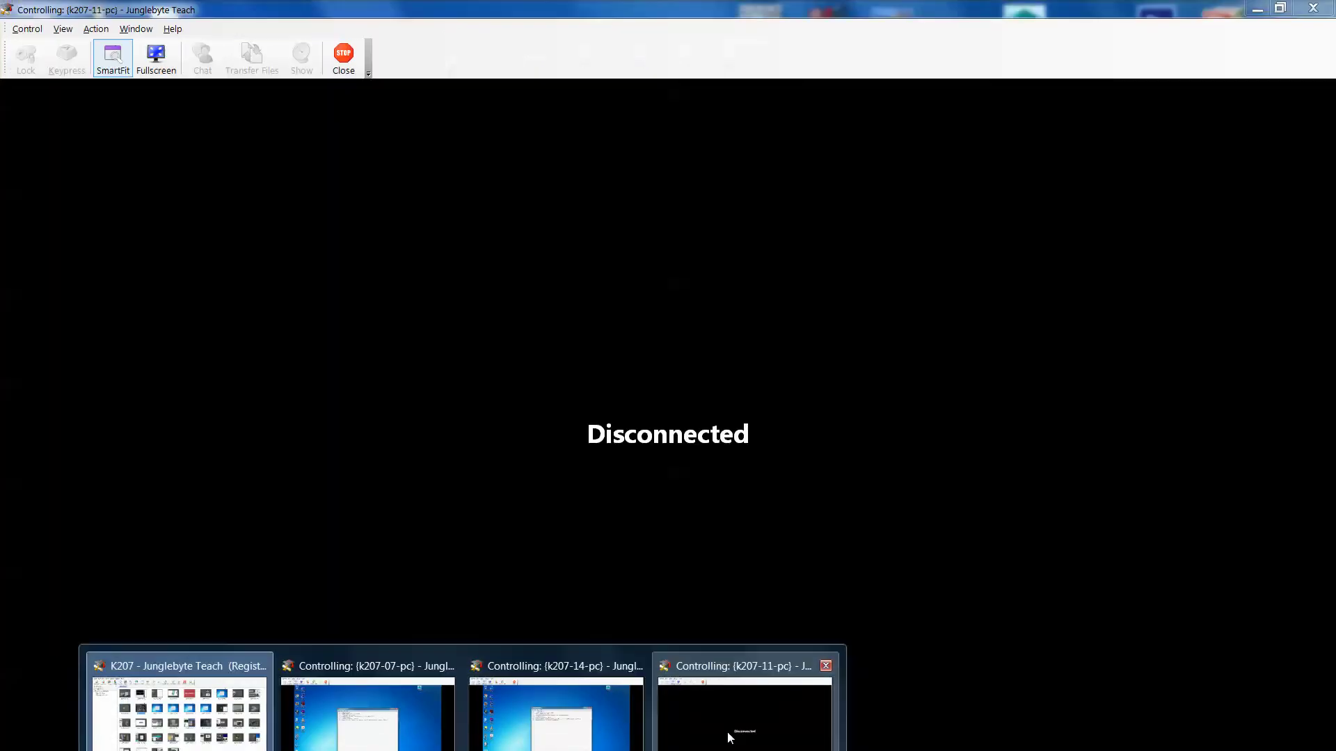
Step: Close the disconnected k207-11-pc remote session and pick an action for the K207-11 PC
{"action": "left_click", "coordinate": [729, 739]}
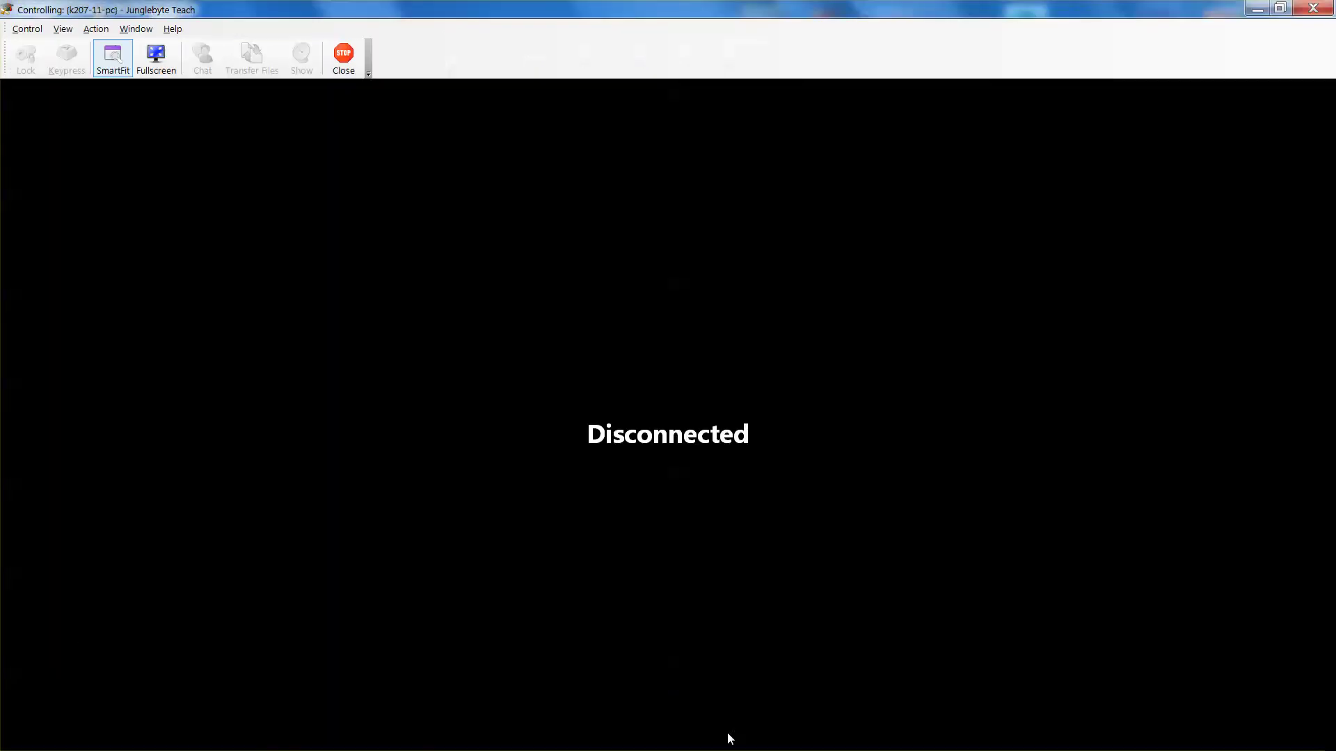
{"action": "left_click", "coordinate": [344, 56]}
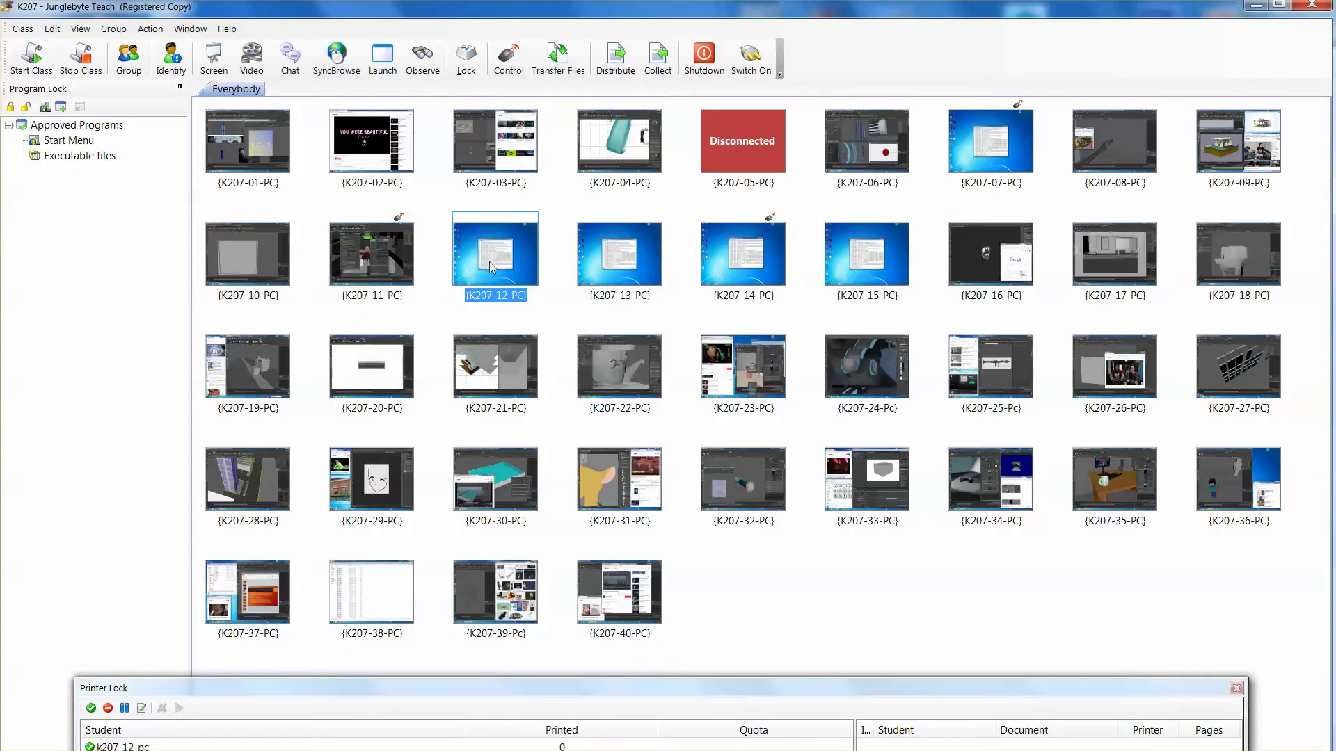
{"action": "right_click", "coordinate": [385, 253]}
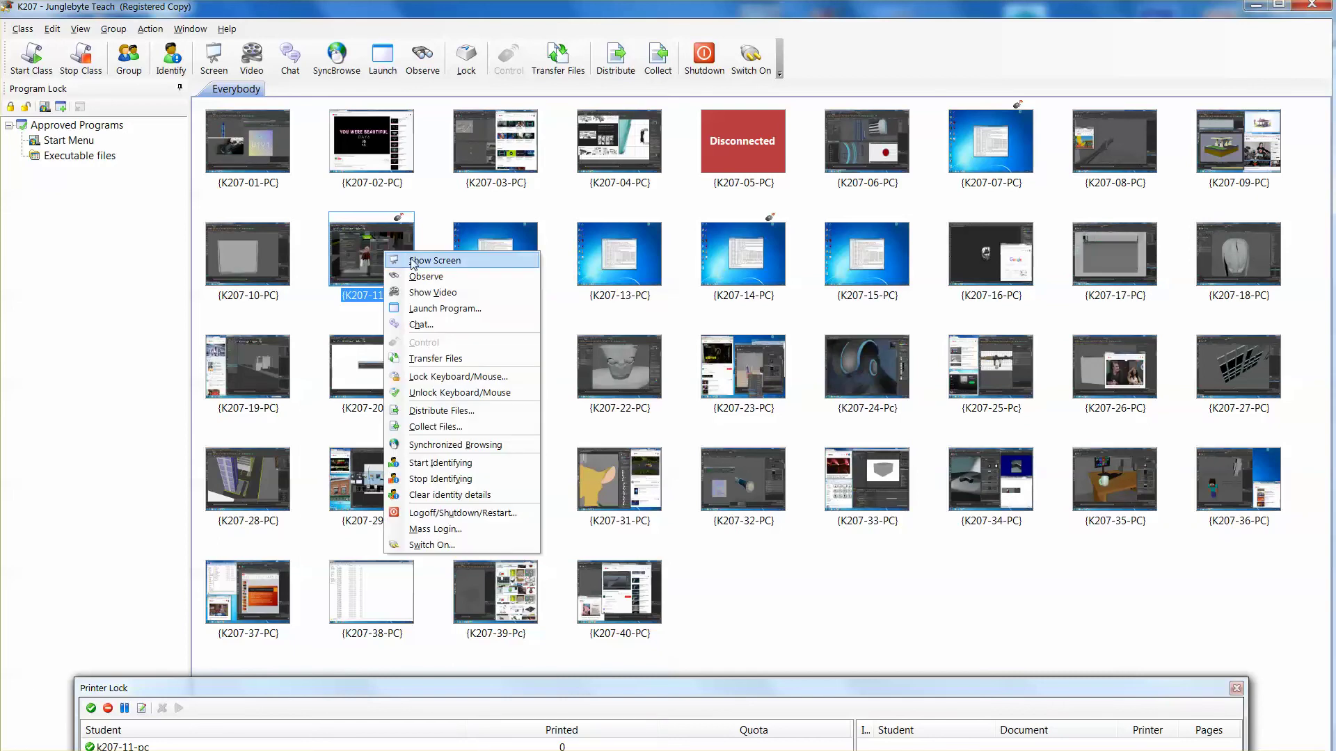
{"action": "left_click", "coordinate": [409, 260]}
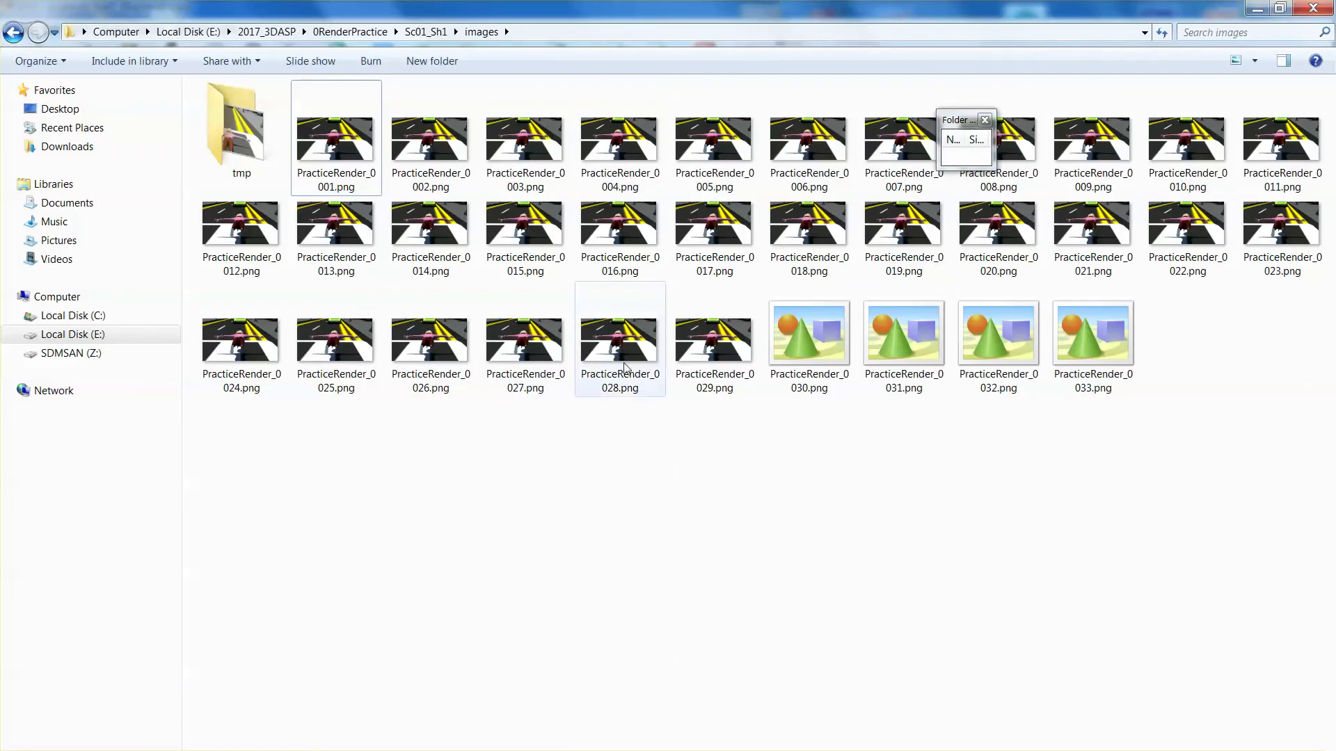
Step: Peek into tmp, return to images, and close the Folder Size window
{"action": "double_click", "coordinate": [236, 128]}
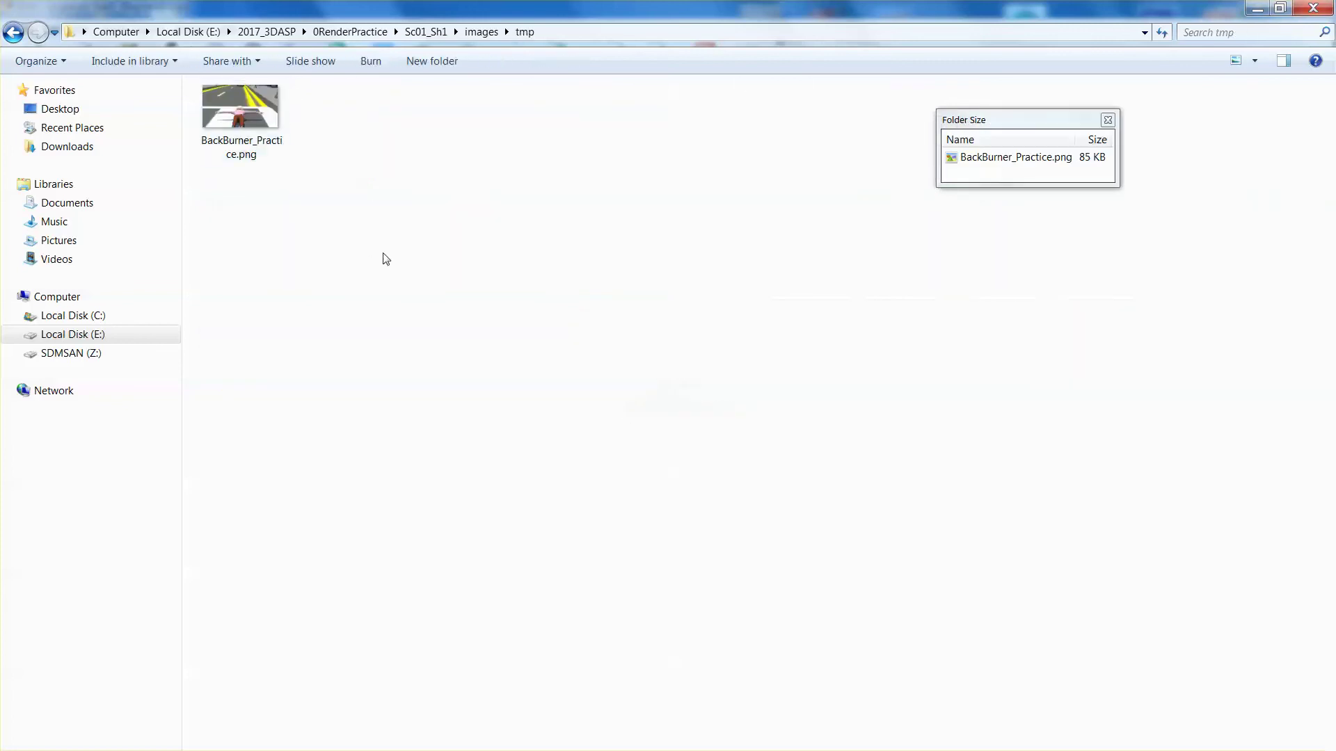
{"action": "left_click", "coordinate": [482, 33]}
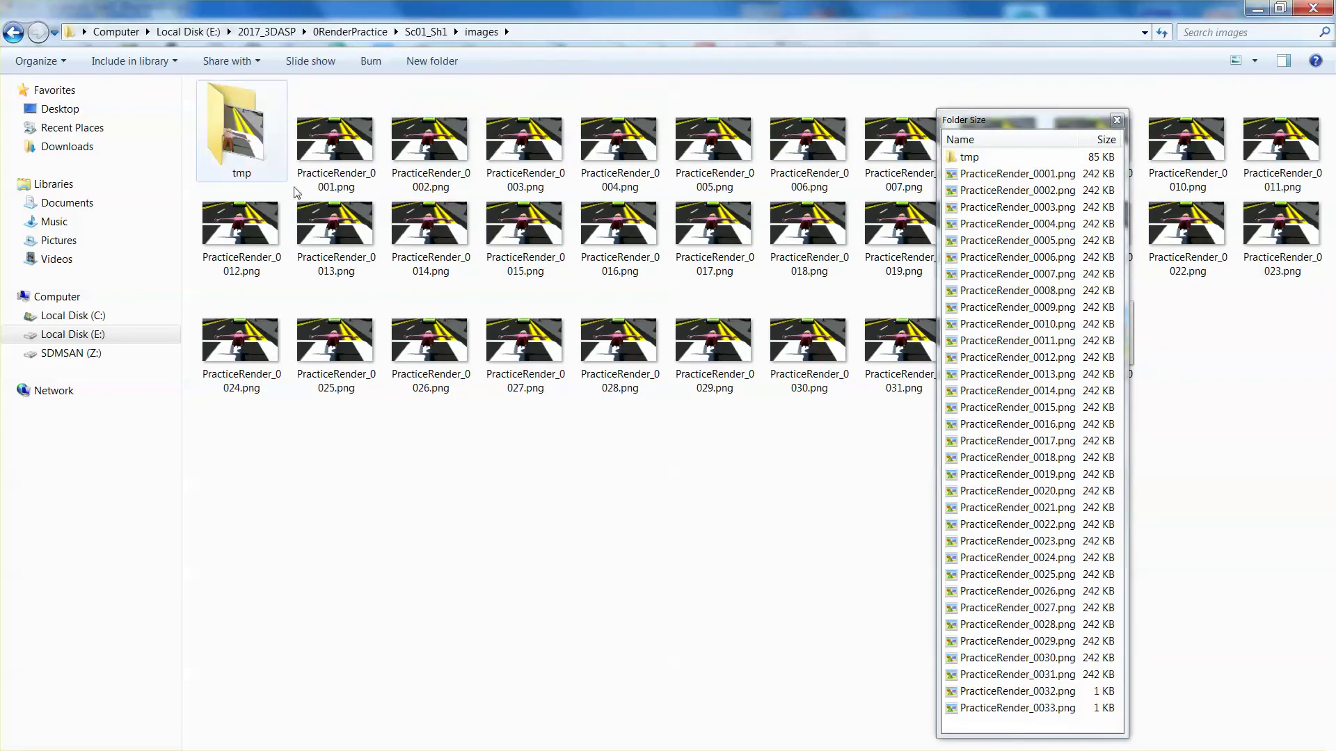
{"action": "left_click", "coordinate": [368, 157]}
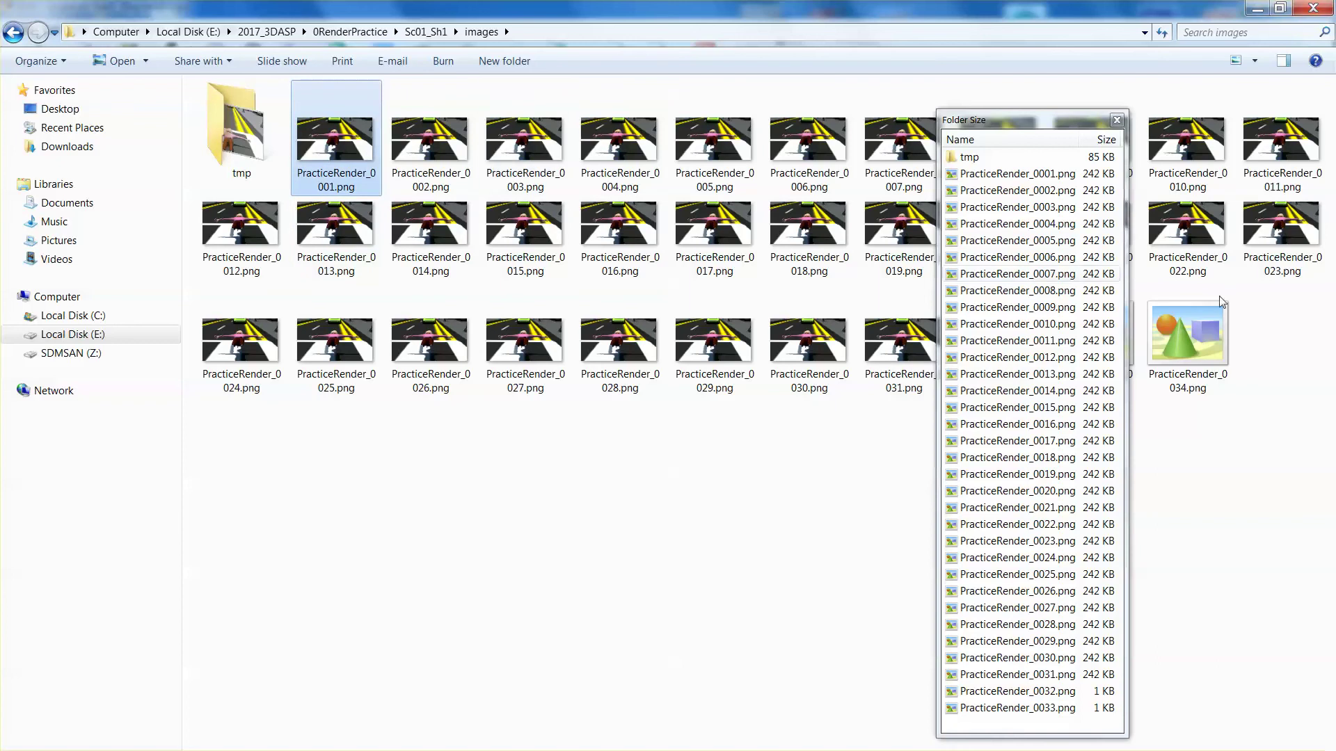
{"action": "left_click_drag", "start_coordinate": [1096, 121], "coordinate": [1021, 187]}
{"action": "left_click", "coordinate": [1042, 188]}
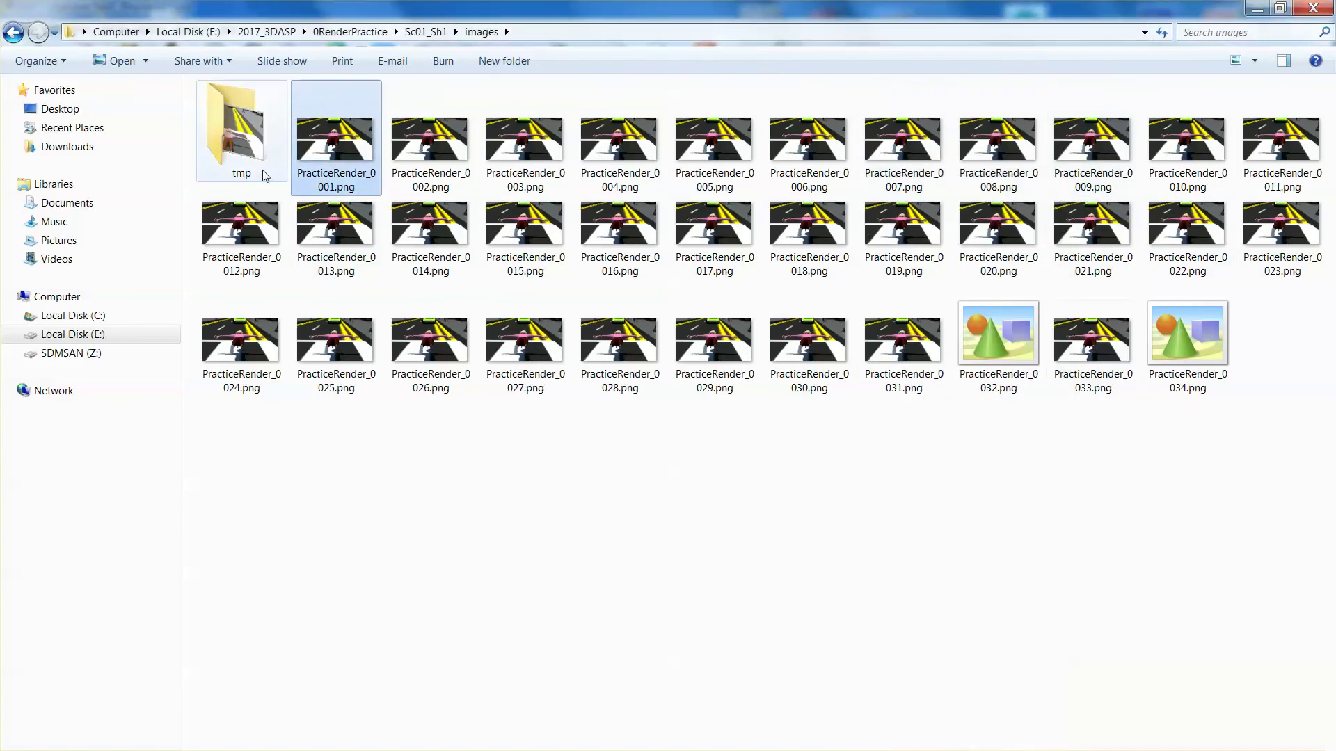
Step: View PracticeRender_0001 in Photo Viewer, then minimize it and restore the images folder
{"action": "double_click", "coordinate": [349, 153]}
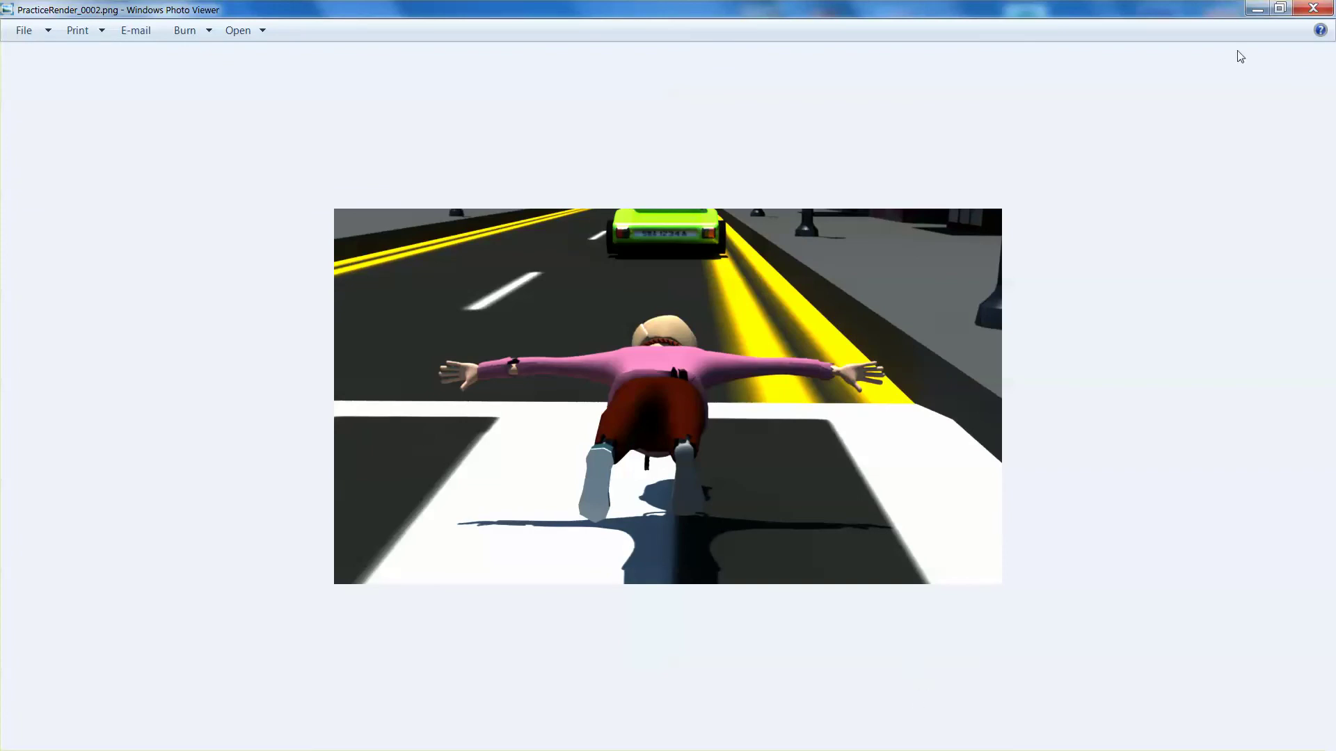
{"action": "left_click", "coordinate": [1254, 12]}
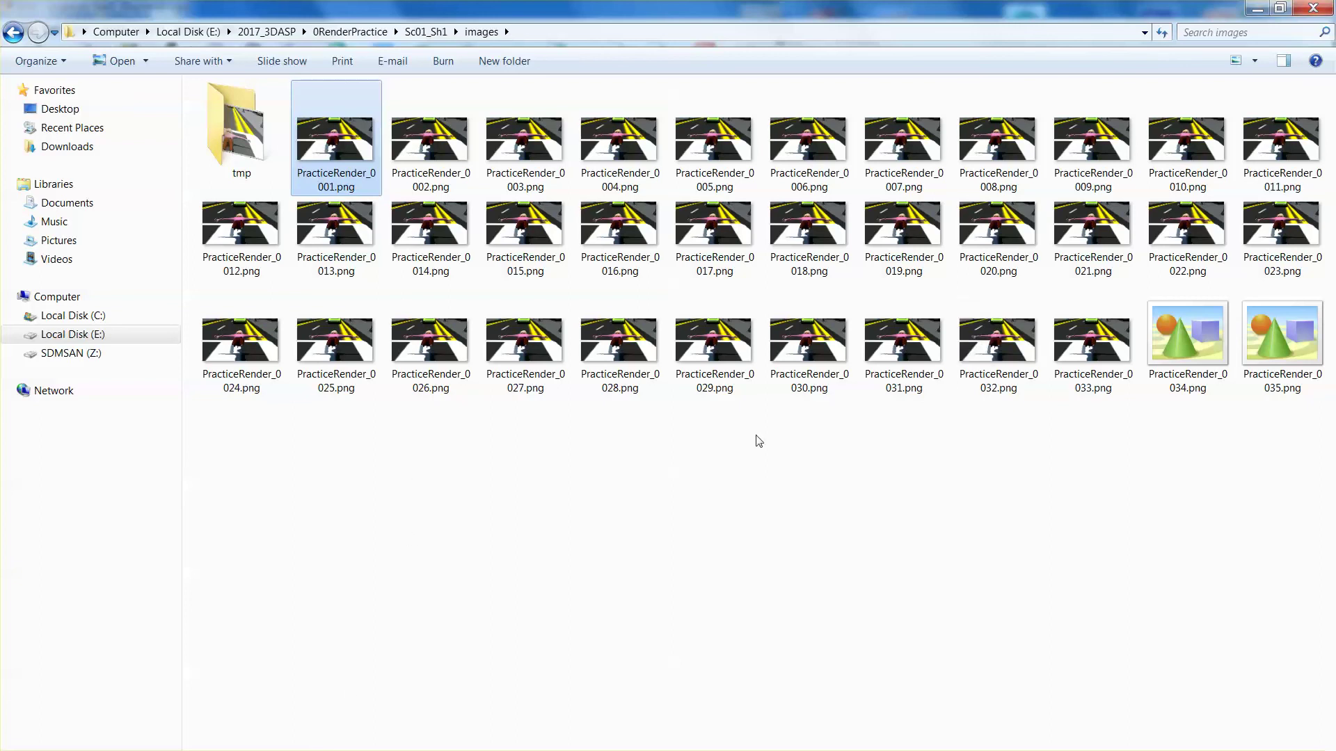
{"action": "left_click", "coordinate": [1257, 8]}
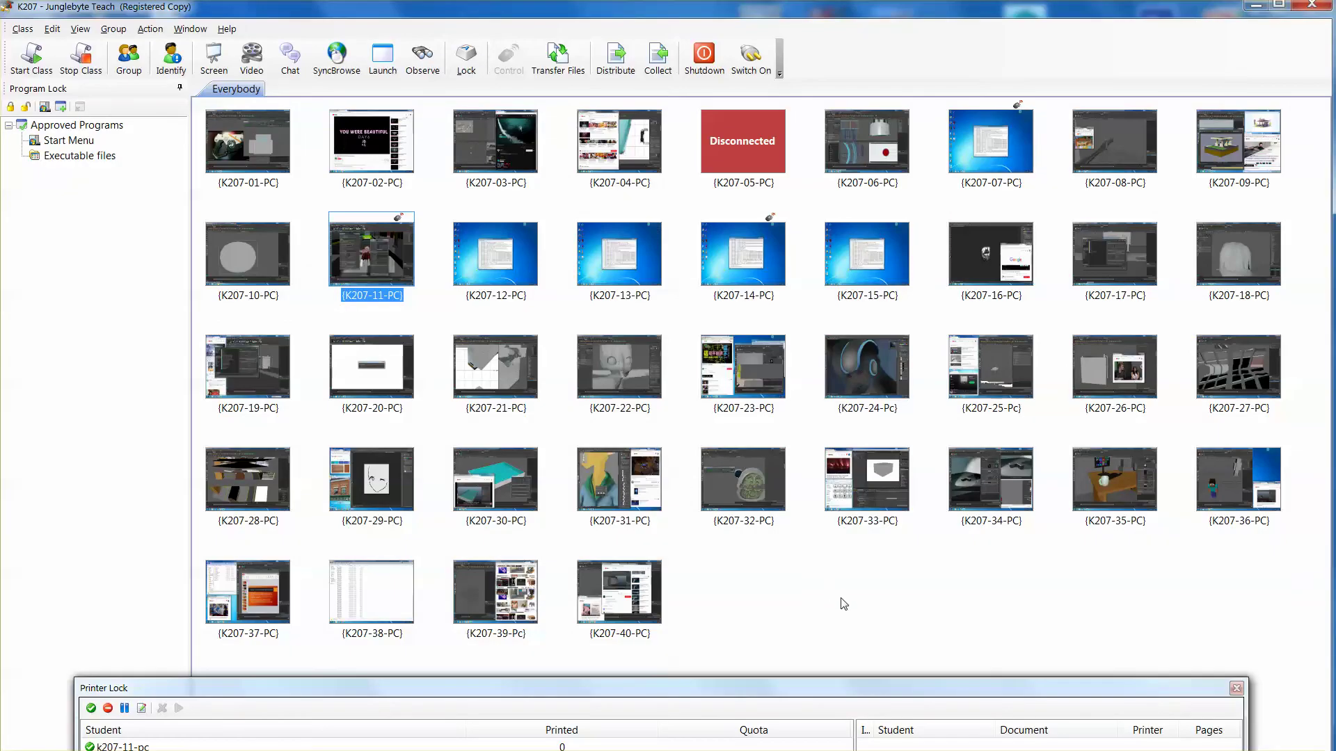
{"action": "mouse_move", "coordinate": [463, 750]}
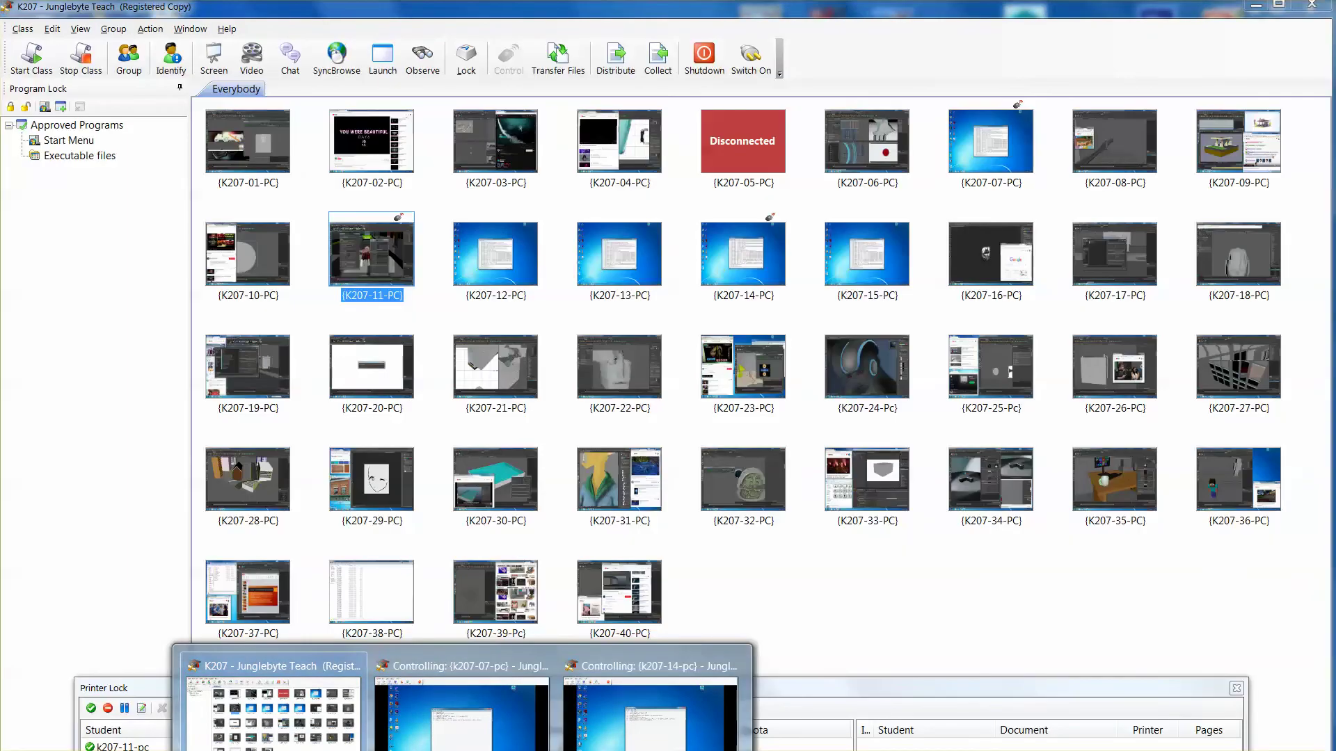
{"action": "left_click", "coordinate": [418, 750]}
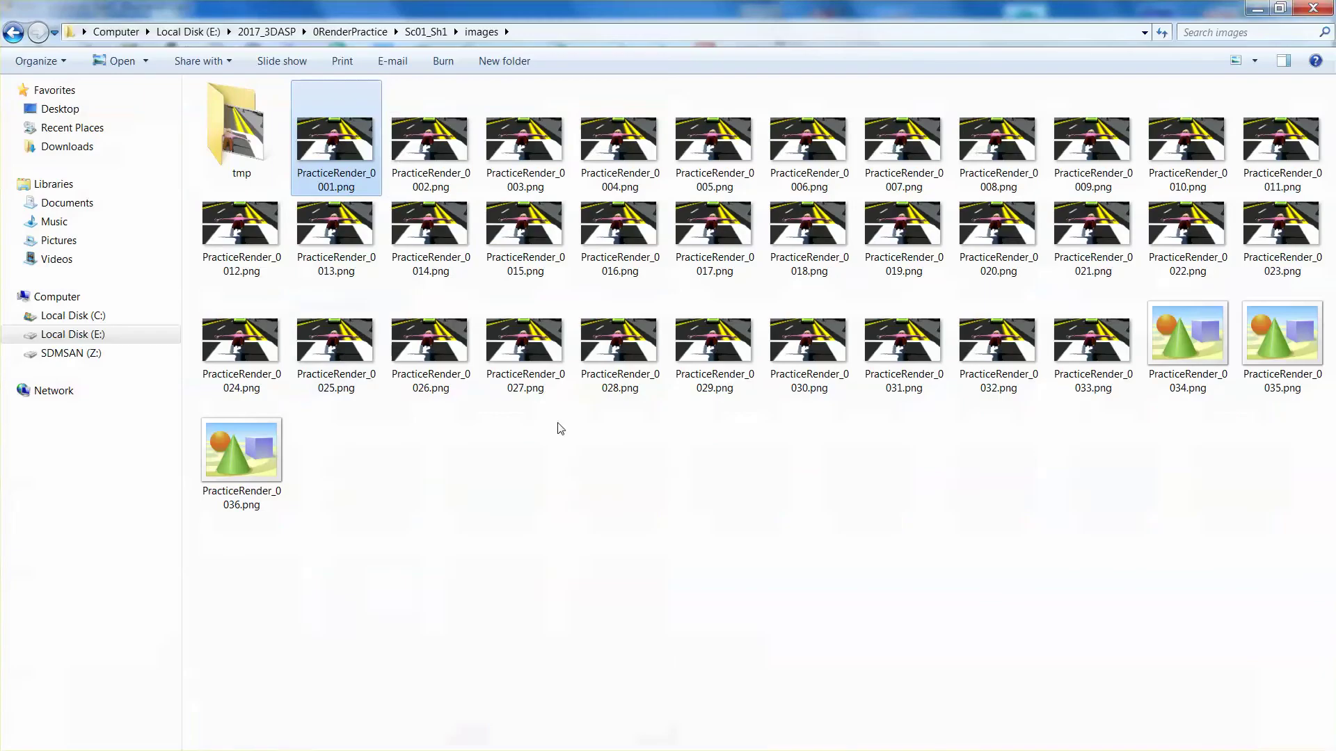
Step: Flip through the newly rendered frames in Photo Viewer, then return to Queue Monitor
{"action": "double_click", "coordinate": [331, 153]}
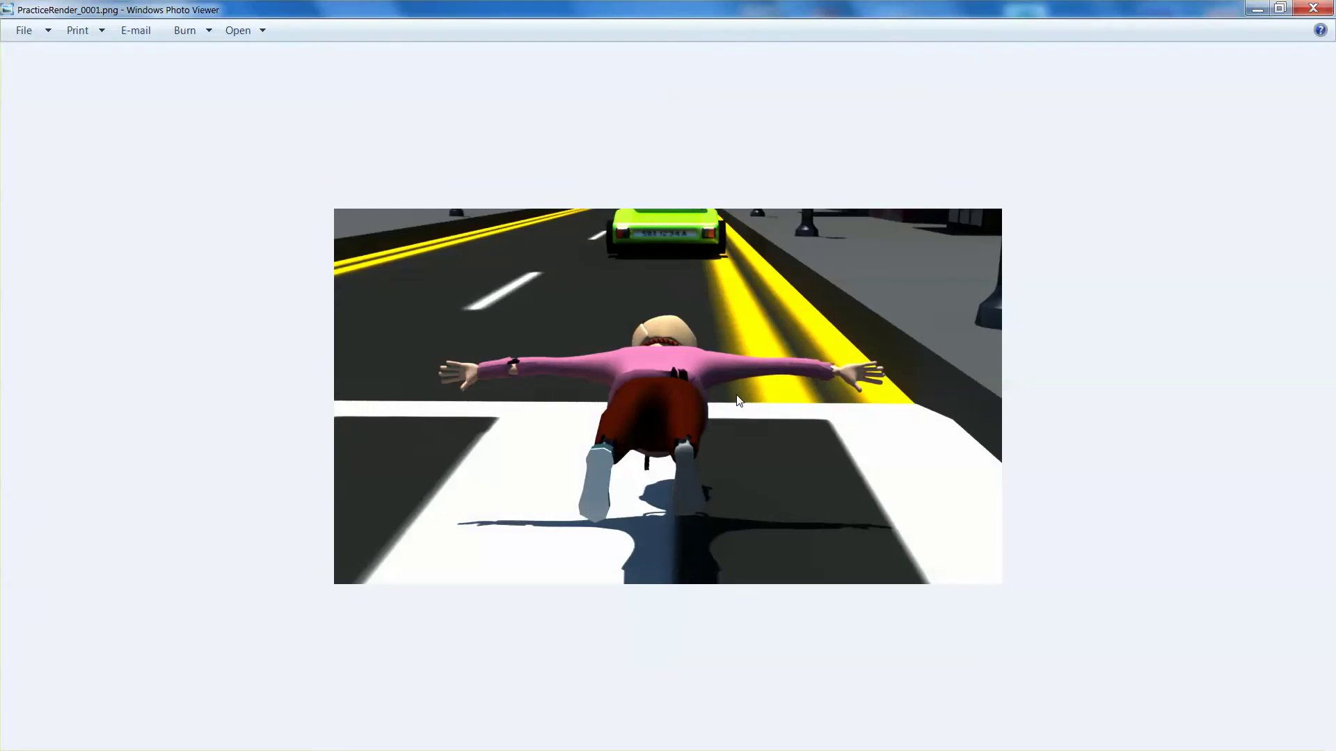
{"action": "key", "text": "Right"}
{"action": "key", "text": "Right"}
{"action": "key", "text": "Right"}
{"action": "key", "text": "Right"}
{"action": "key", "text": "Right"}
{"action": "key", "text": "Right"}
{"action": "key", "text": "Left"}
{"action": "key", "text": "Left"}
{"action": "key", "text": "Left"}
{"action": "key", "text": "Left"}
{"action": "key", "text": "Left"}
{"action": "left_click", "coordinate": [1312, 8]}
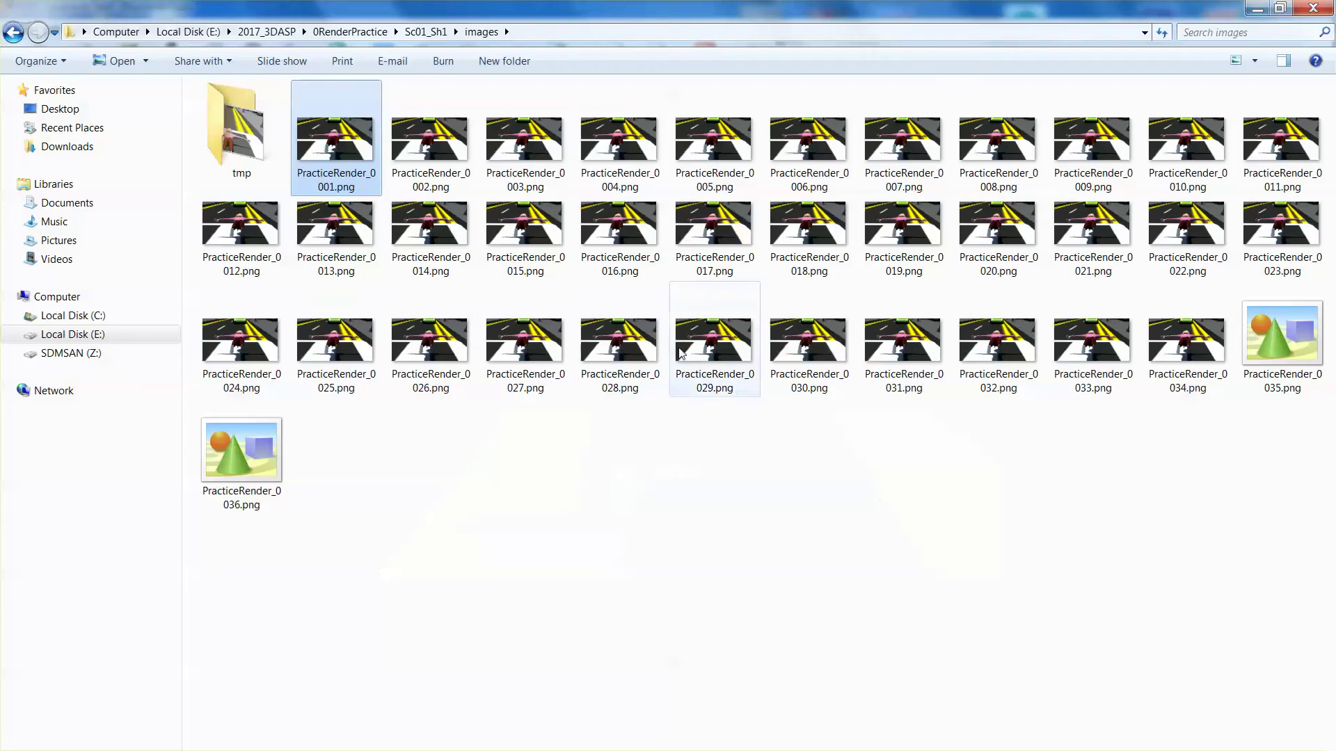
{"action": "key", "text": "alt+Tab"}
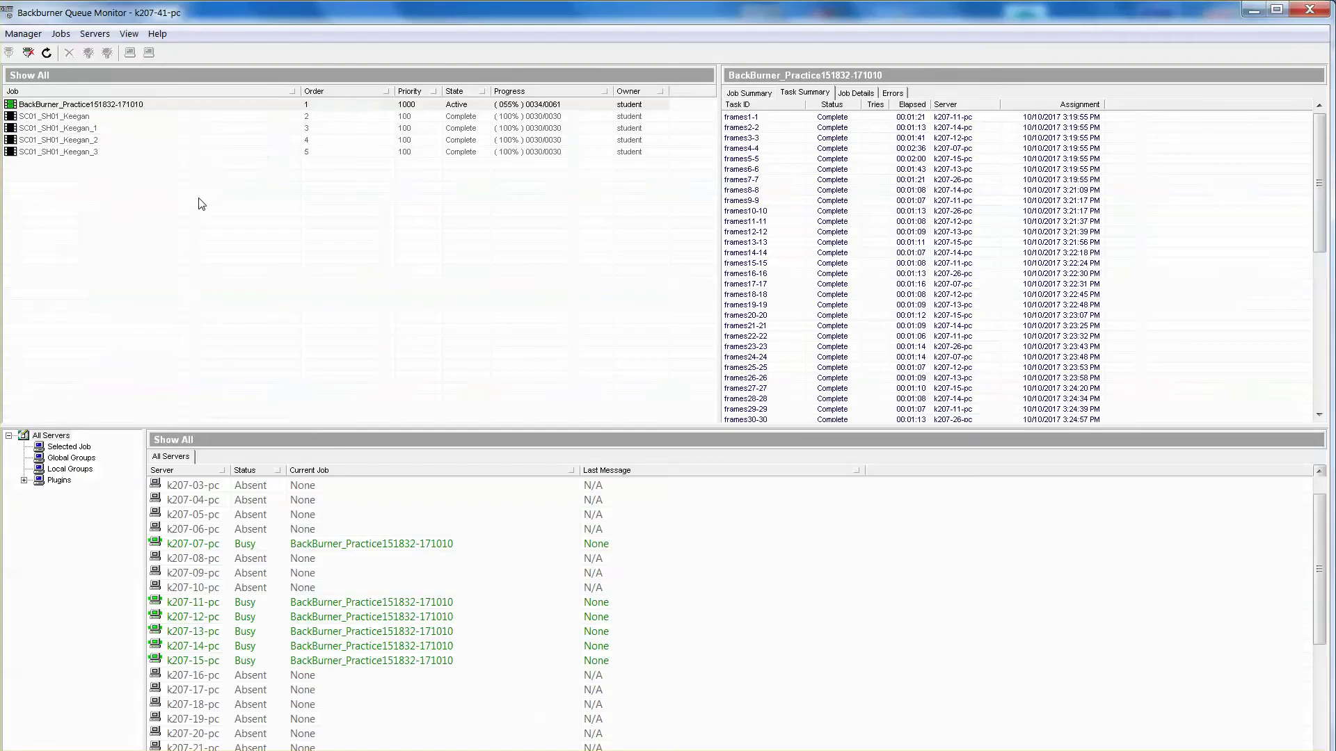
{"action": "left_click", "coordinate": [149, 106]}
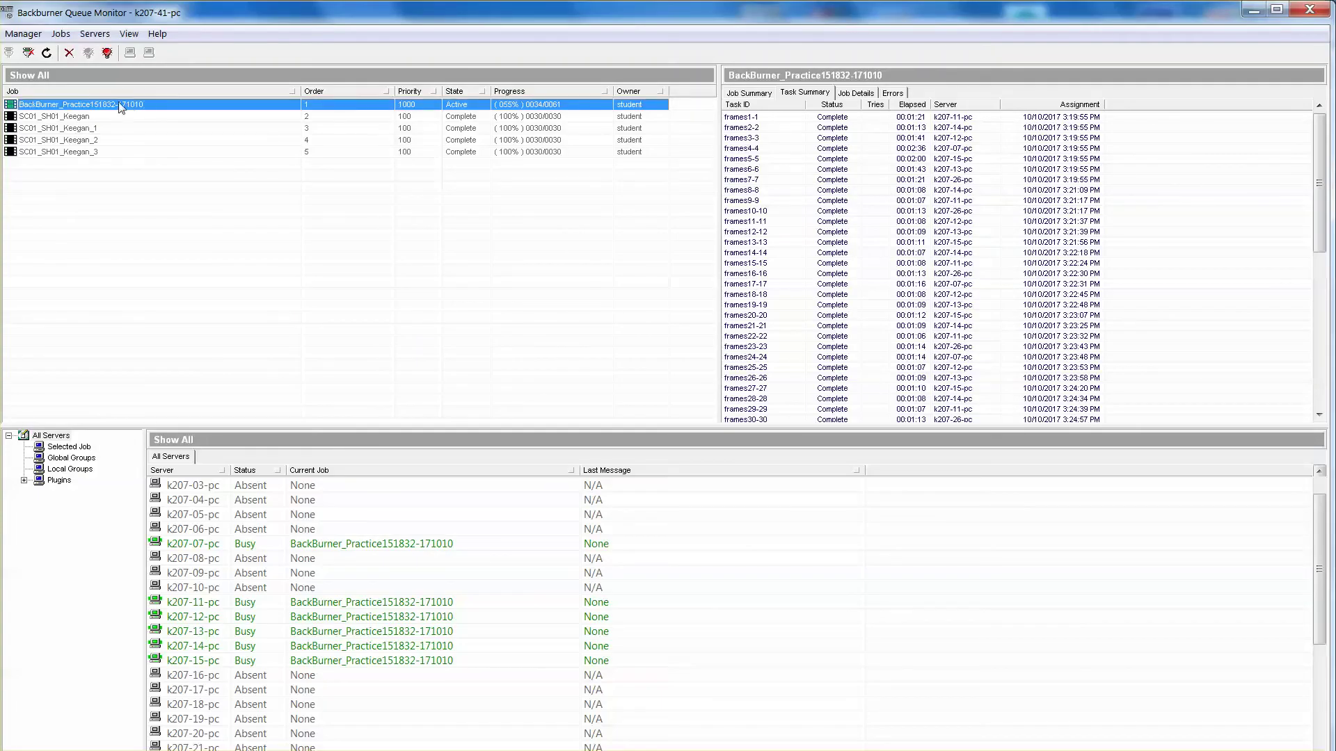
{"action": "left_click", "coordinate": [69, 53]}
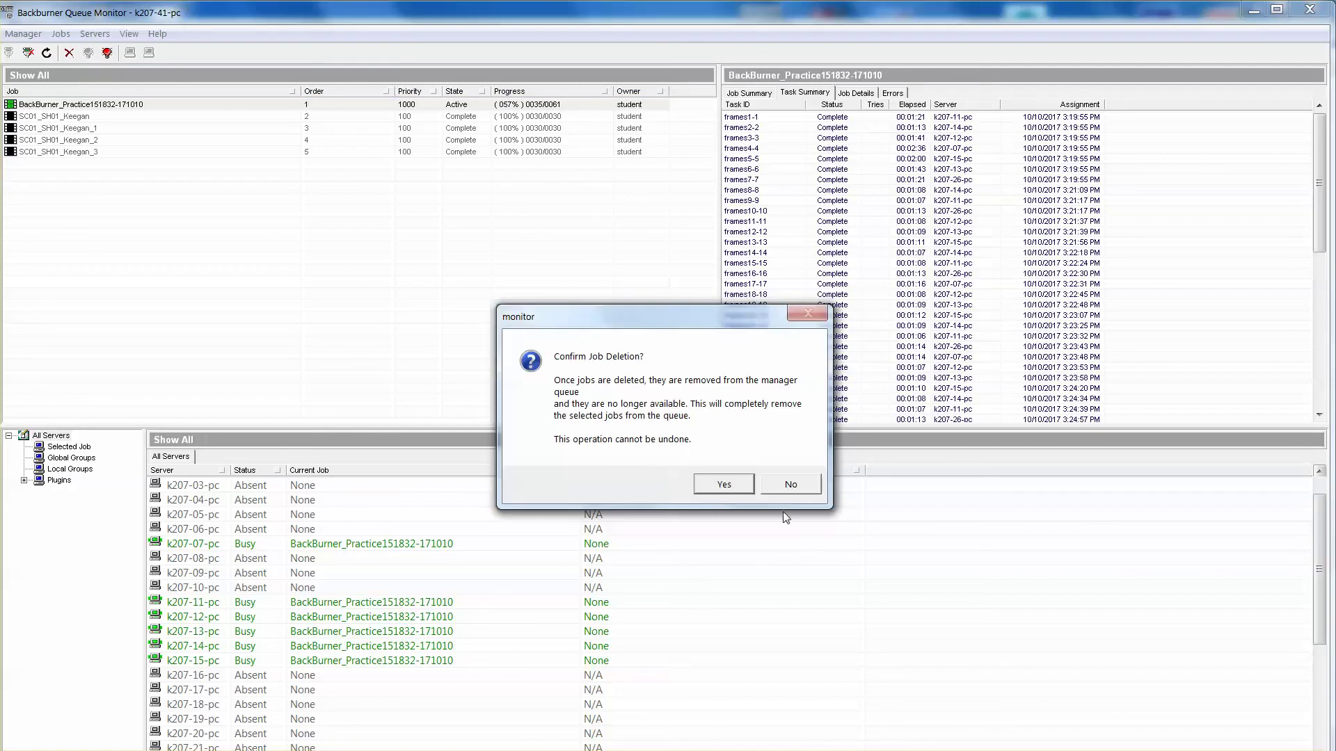
{"action": "left_click", "coordinate": [724, 485]}
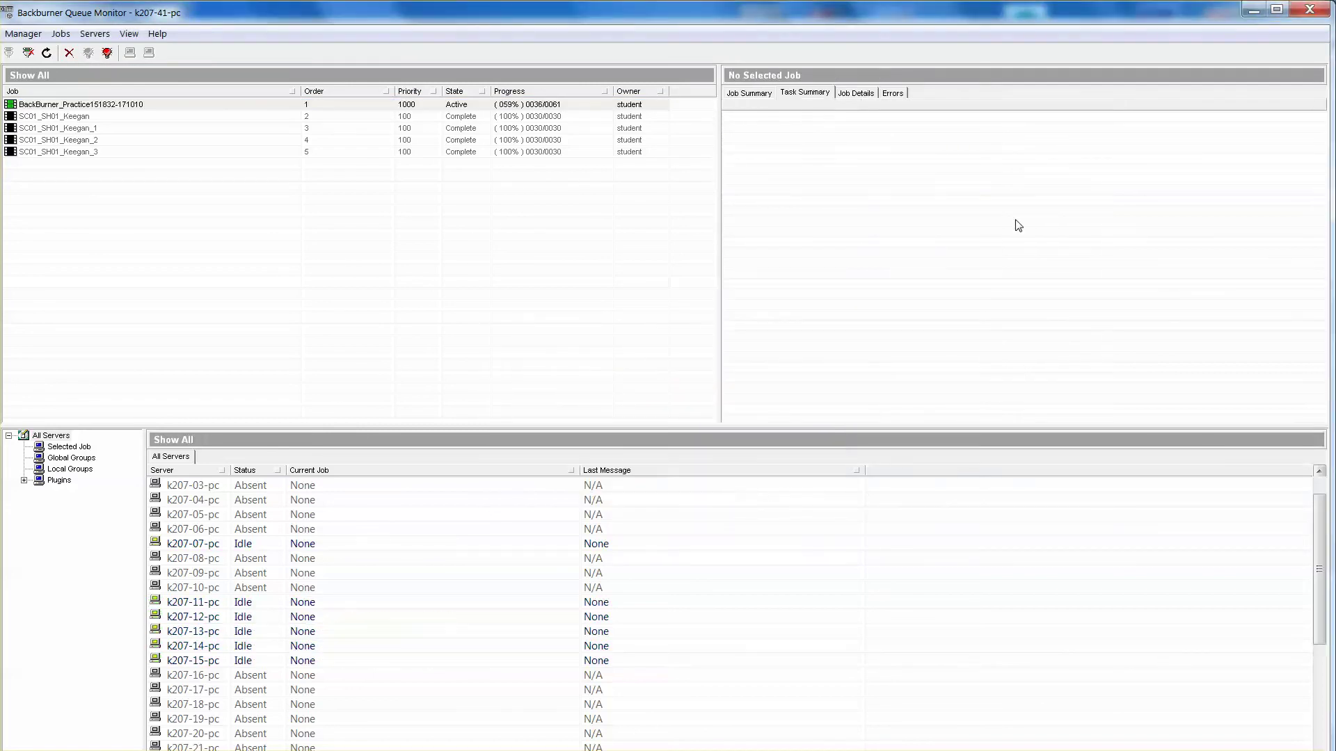
Step: Preview PracticeRender_0001 in the image viewer, then minimize the viewer and images folder
{"action": "left_click", "coordinate": [1253, 9]}
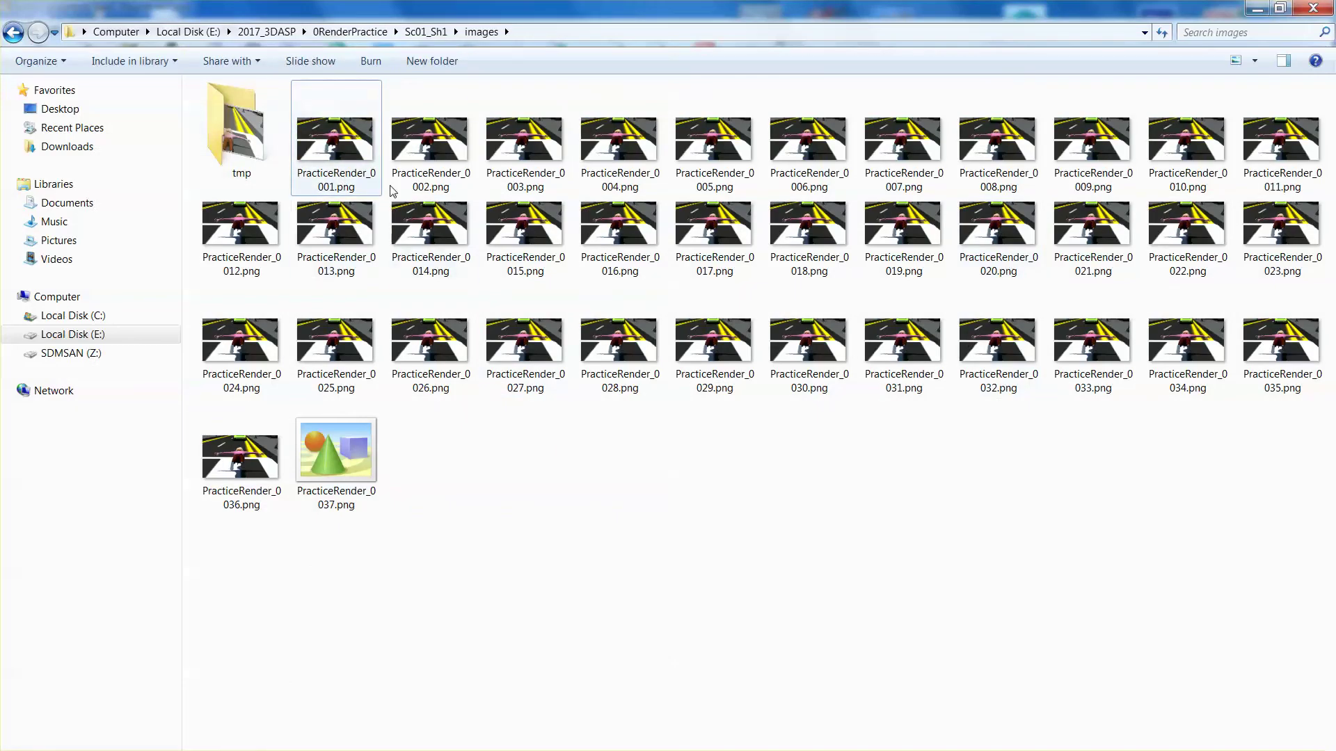
{"action": "left_click", "coordinate": [361, 160]}
{"action": "double_click", "coordinate": [362, 160]}
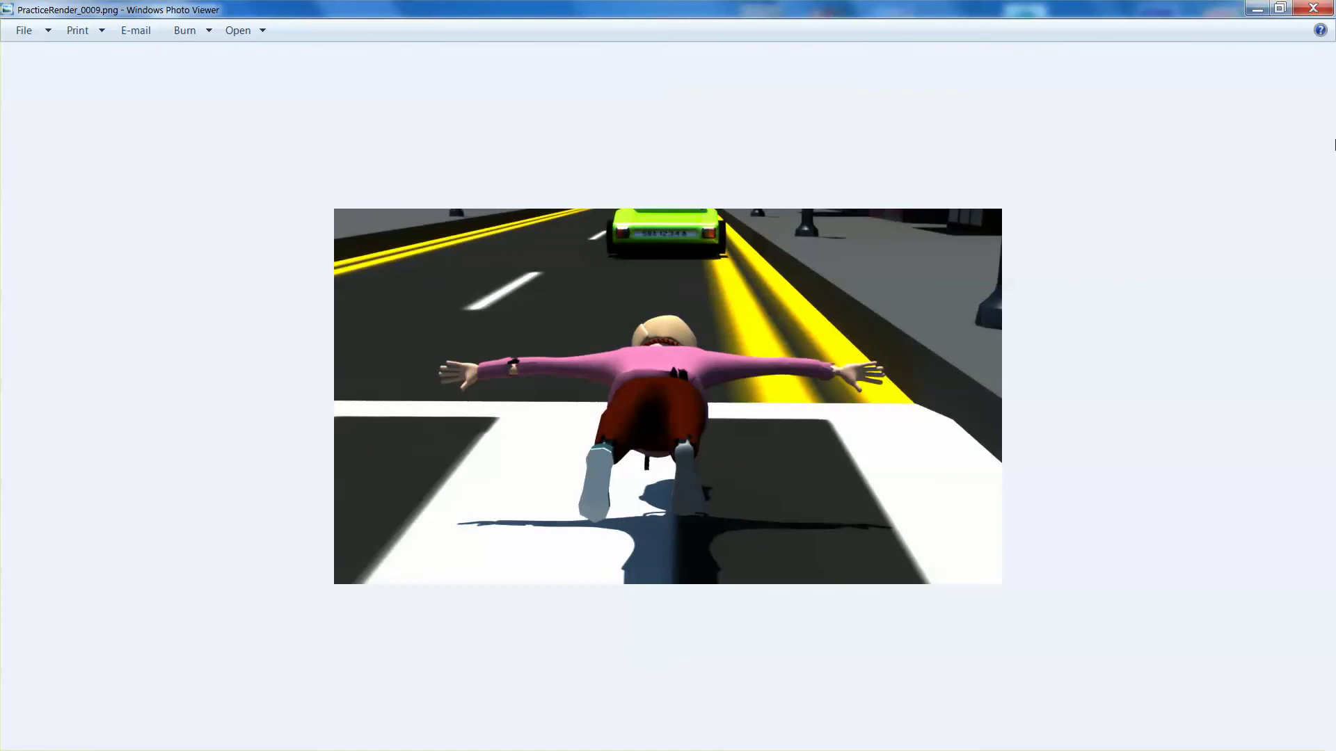
{"action": "left_click", "coordinate": [1256, 9]}
{"action": "left_click", "coordinate": [1260, 9]}
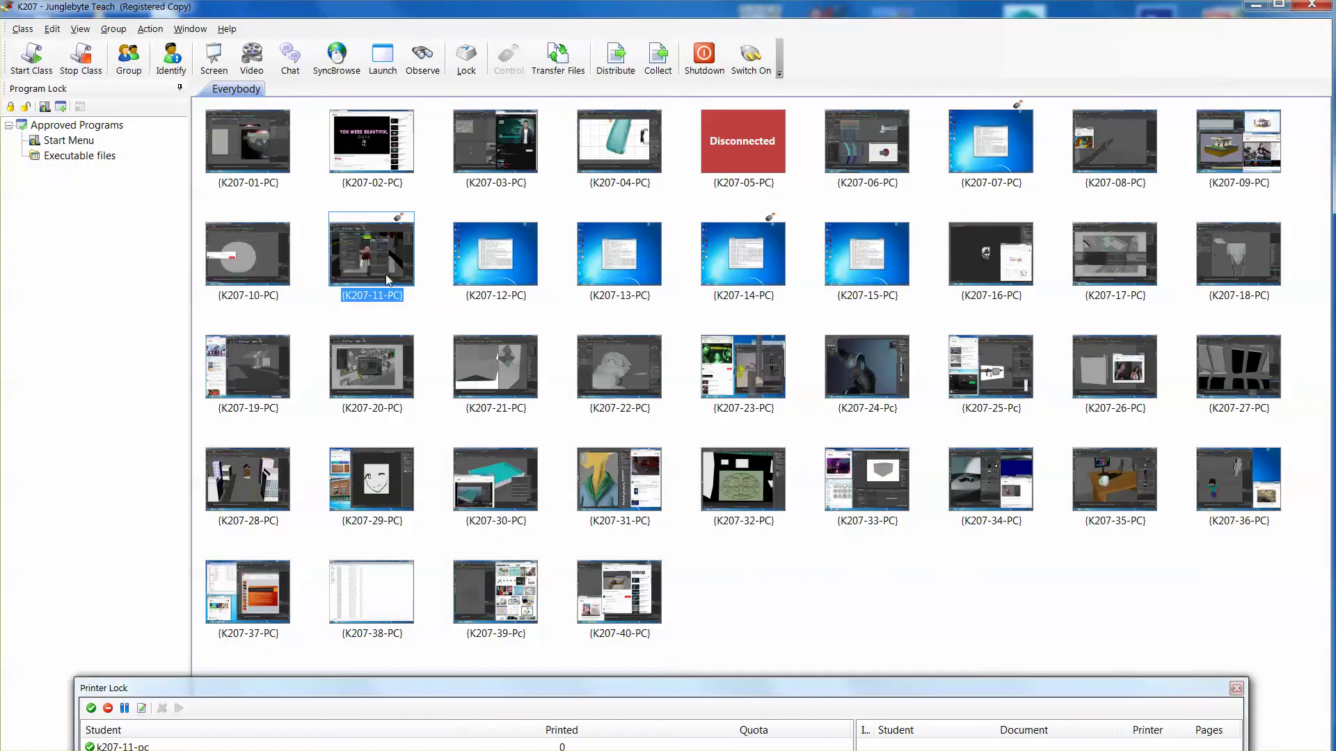
Step: Take remote control of K207-12-PC and browse to the \\172.24.11.76 server shares
{"action": "left_click", "coordinate": [510, 259]}
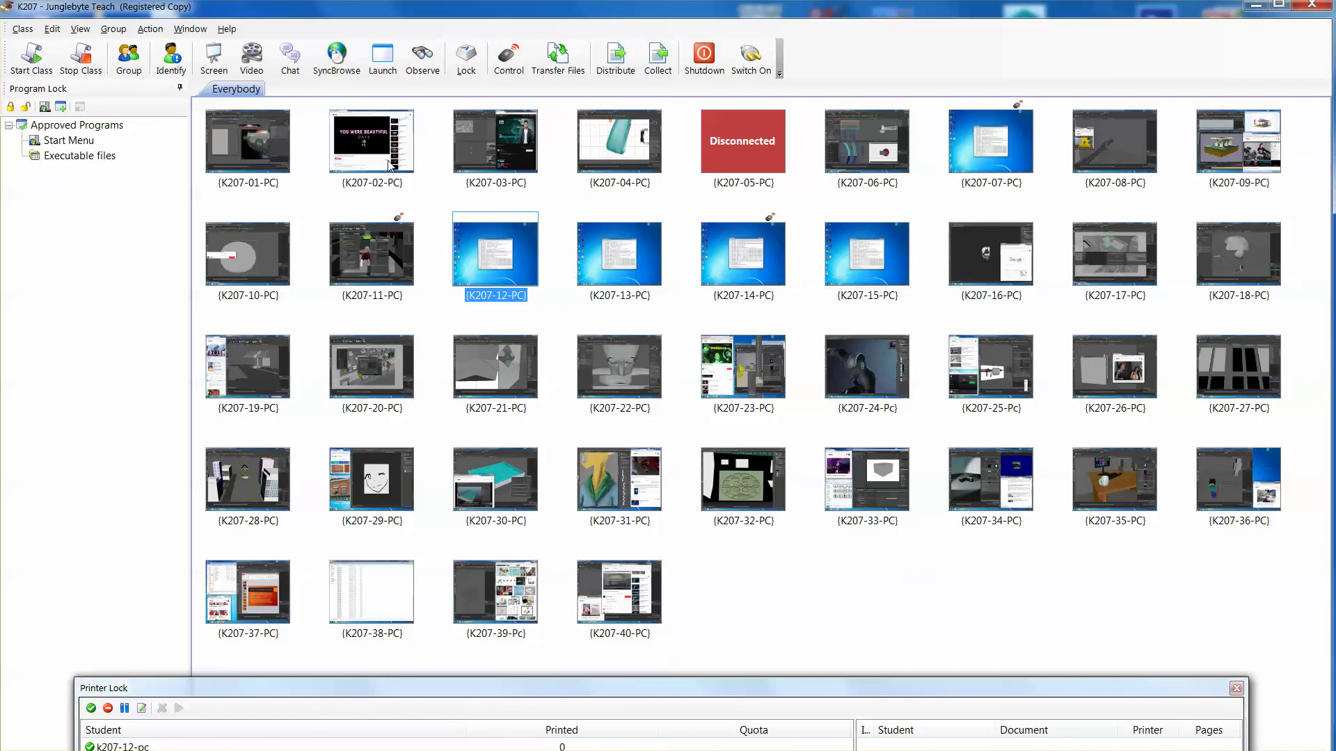
{"action": "left_click", "coordinate": [506, 70]}
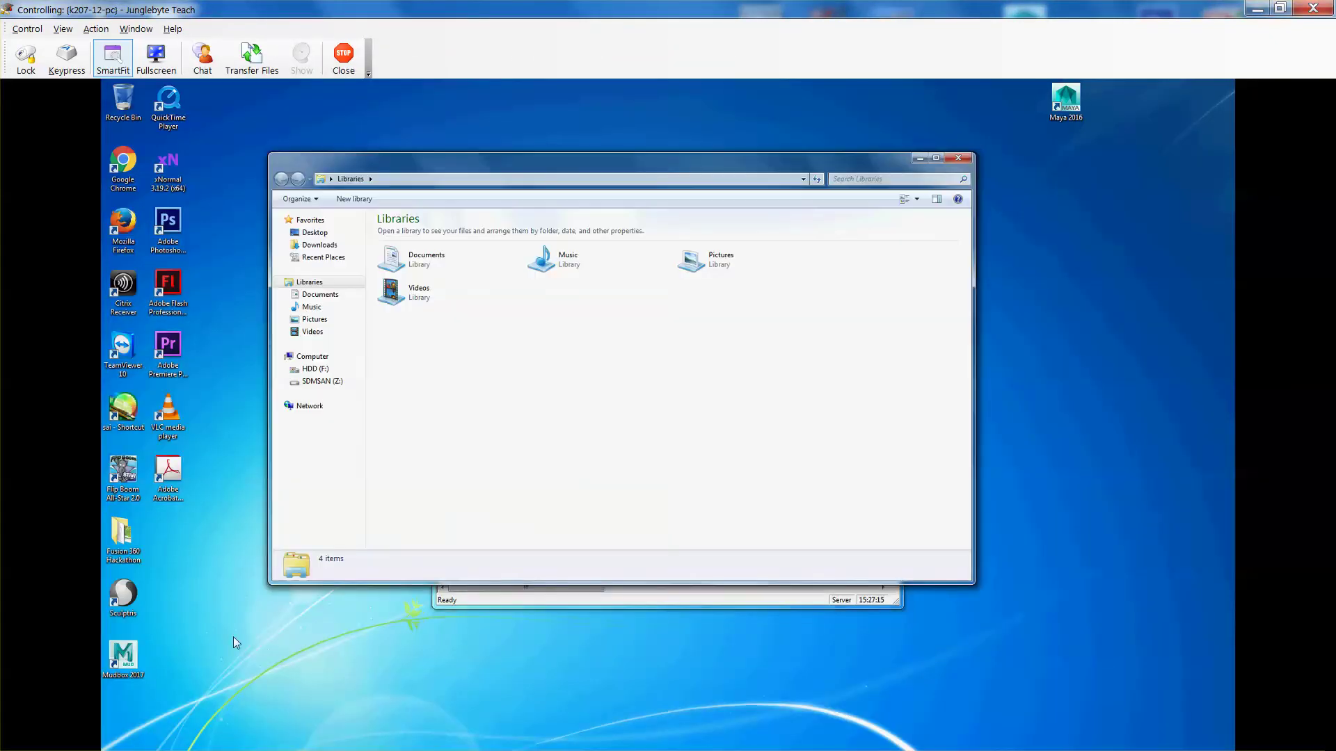
{"action": "left_click", "coordinate": [457, 178]}
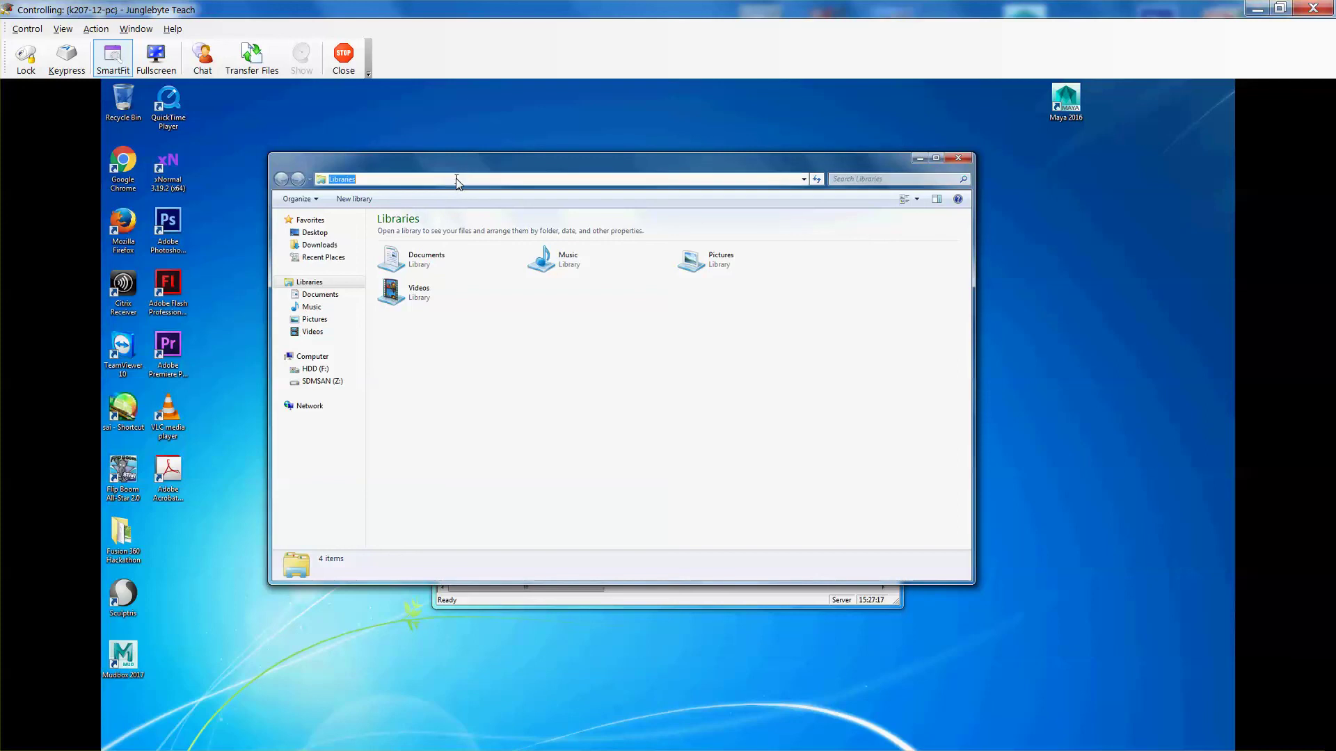
{"action": "type", "text": "\\\\172"}
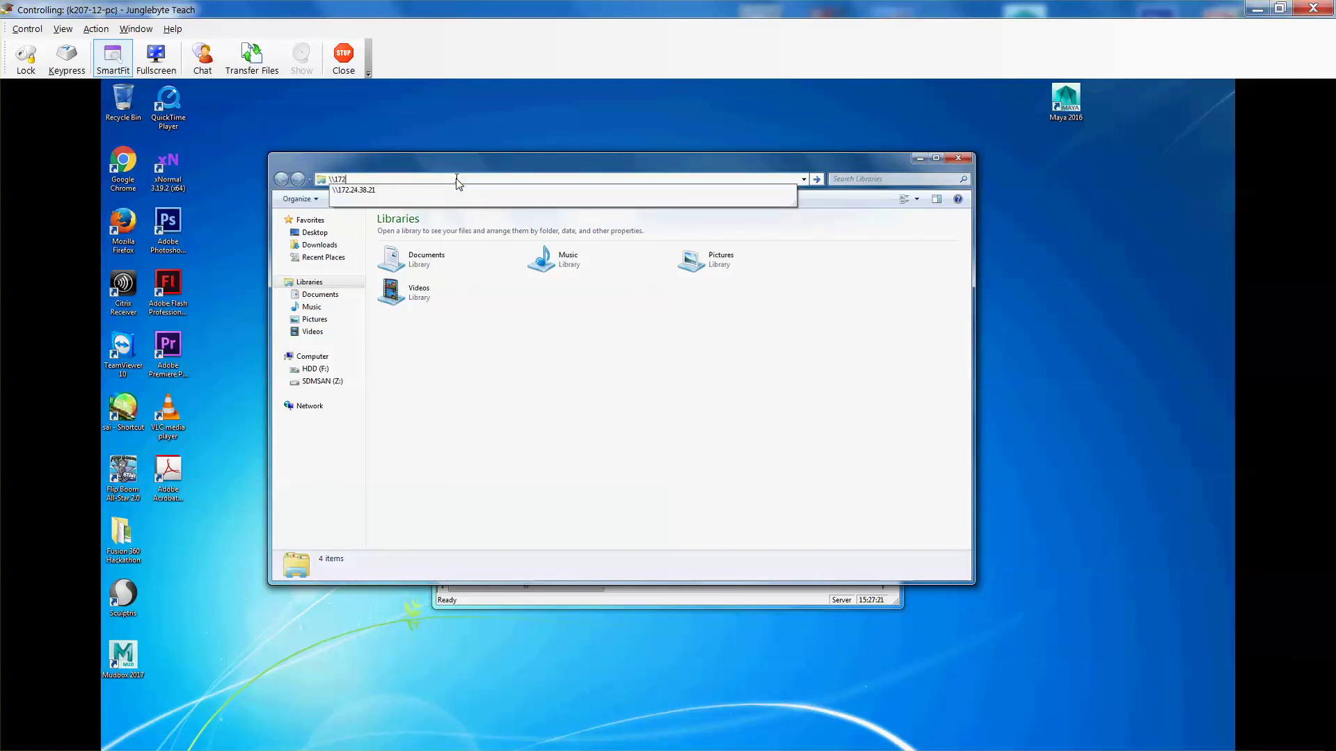
{"action": "type", "text": ".24.11.76"}
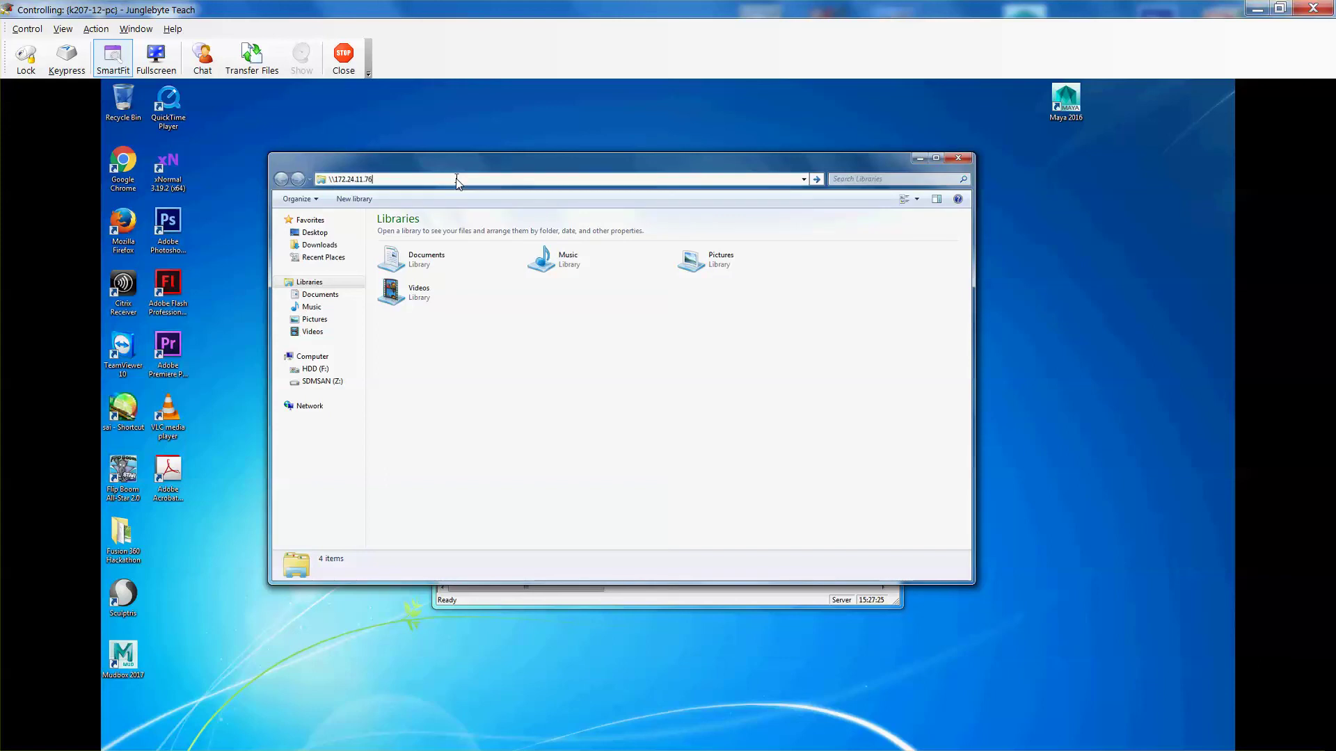
{"action": "key", "text": "Return"}
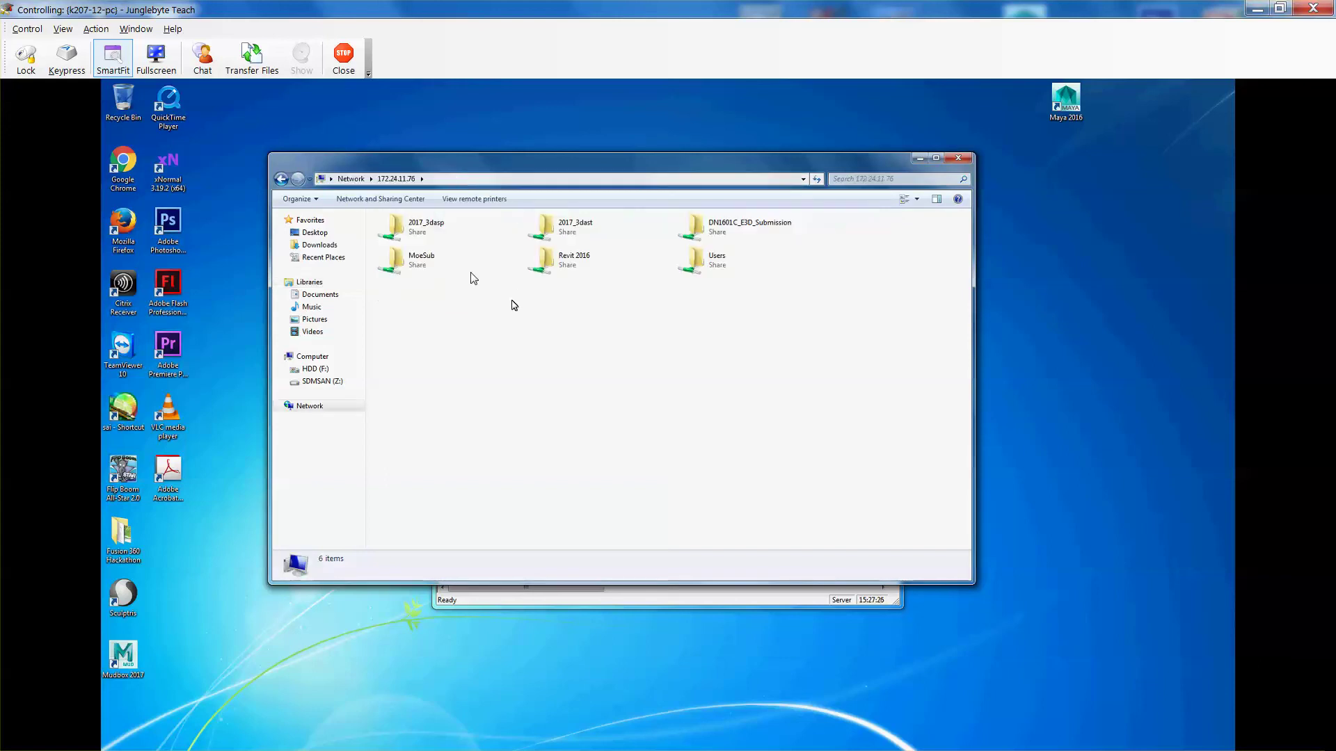
Step: Open the BackBurner_Practice scene from 2017_3dasp > 0RenderPractice in Maya
{"action": "double_click", "coordinate": [418, 232]}
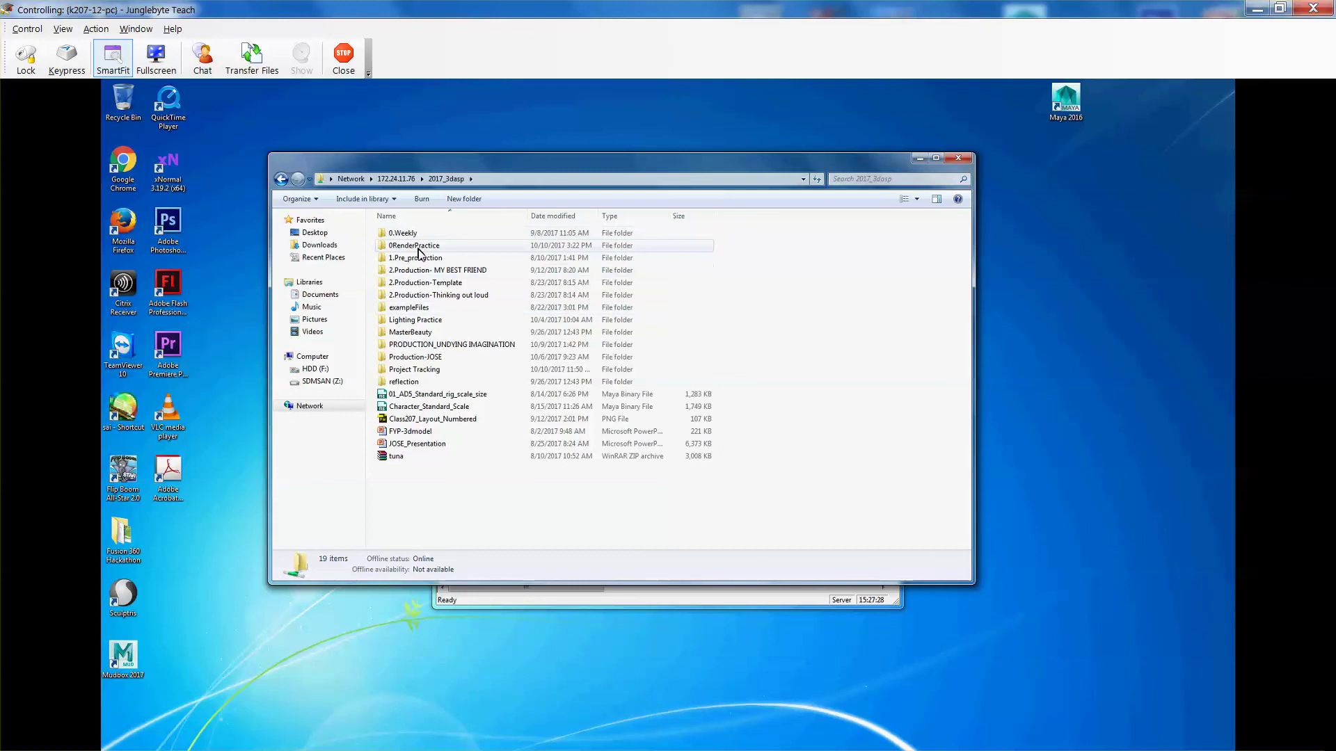
{"action": "double_click", "coordinate": [412, 245]}
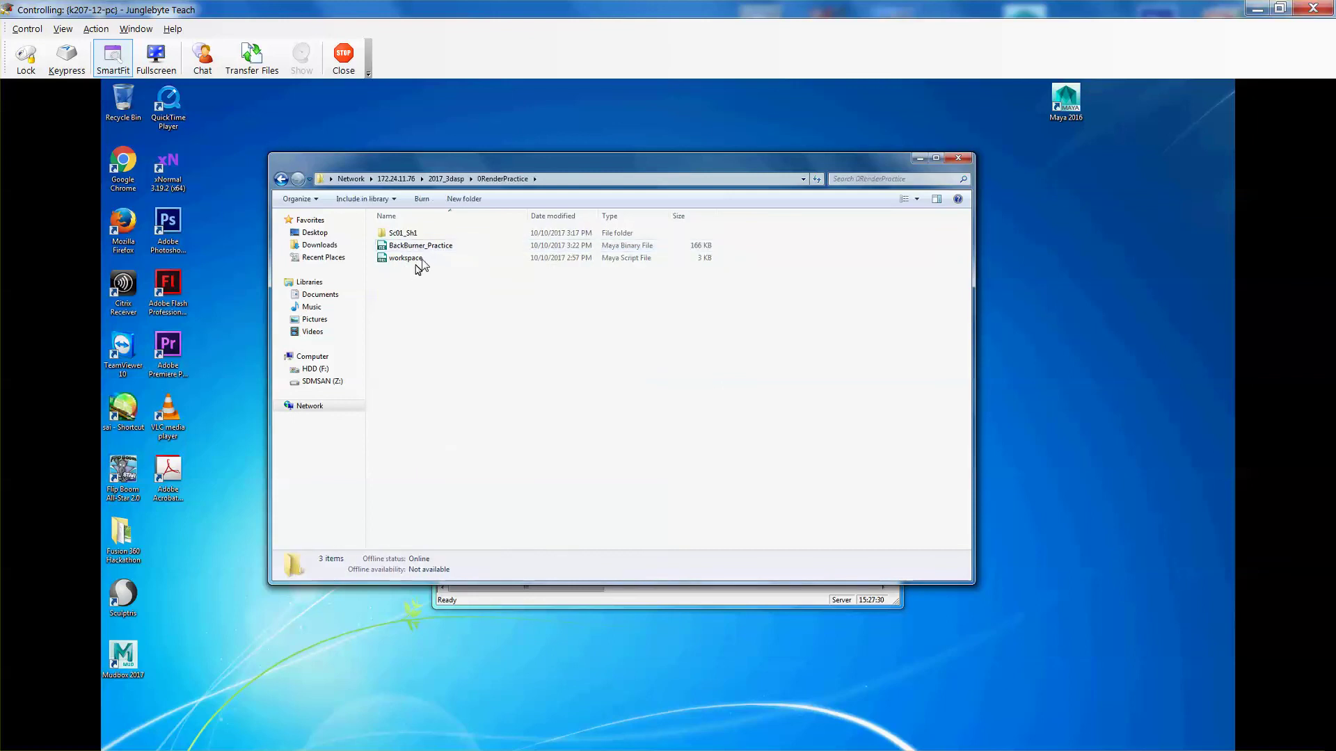
{"action": "left_click", "coordinate": [419, 248]}
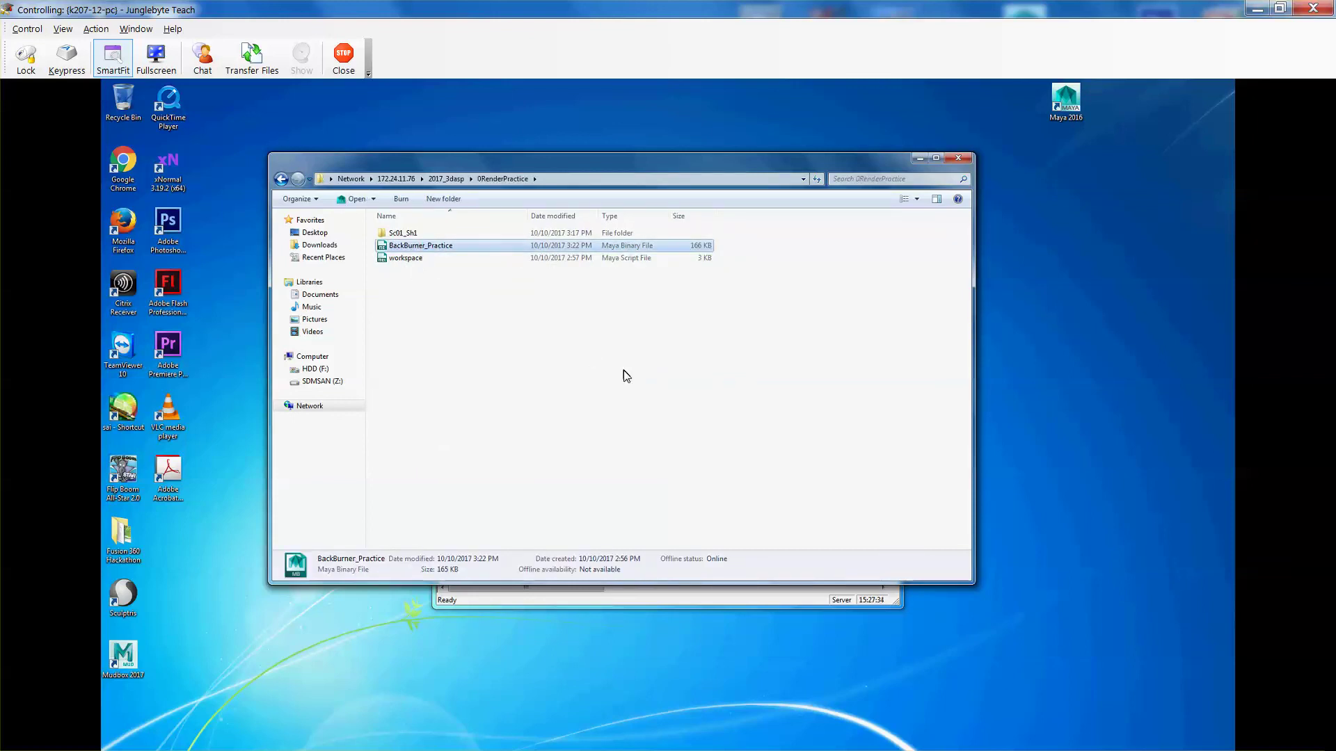
{"action": "key", "text": "Return"}
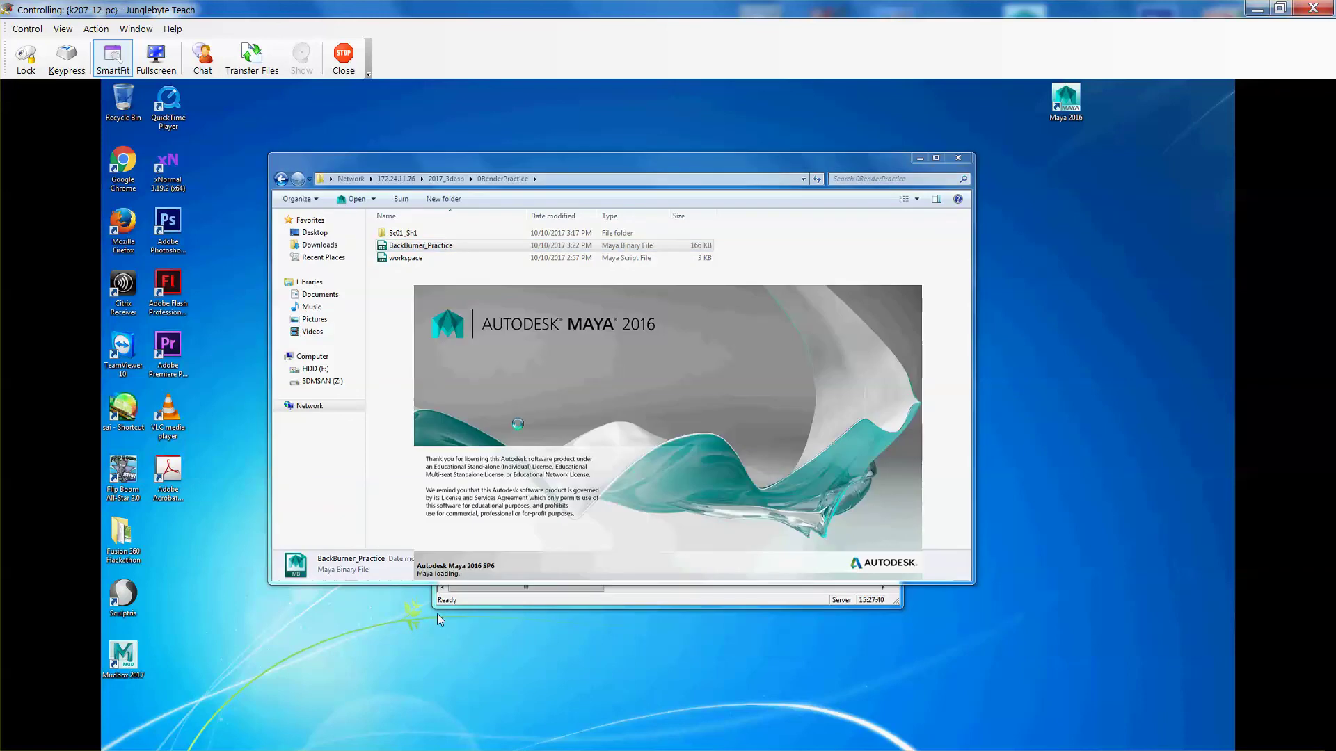
{"action": "mouse_move", "coordinate": [514, 750]}
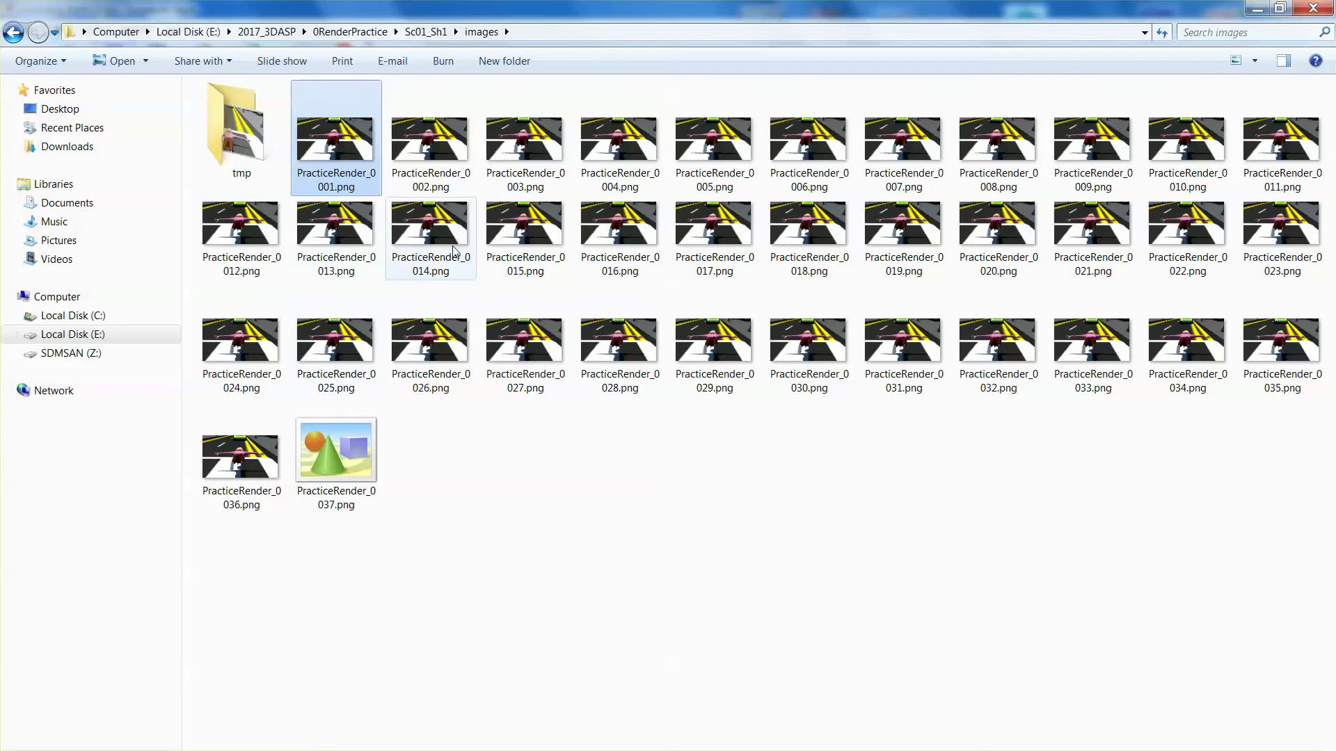
Step: Permanently delete the tmp folder and all PracticeRender frames, 38 items in total
{"action": "left_click_drag", "start_coordinate": [1317, 705], "coordinate": [201, 85]}
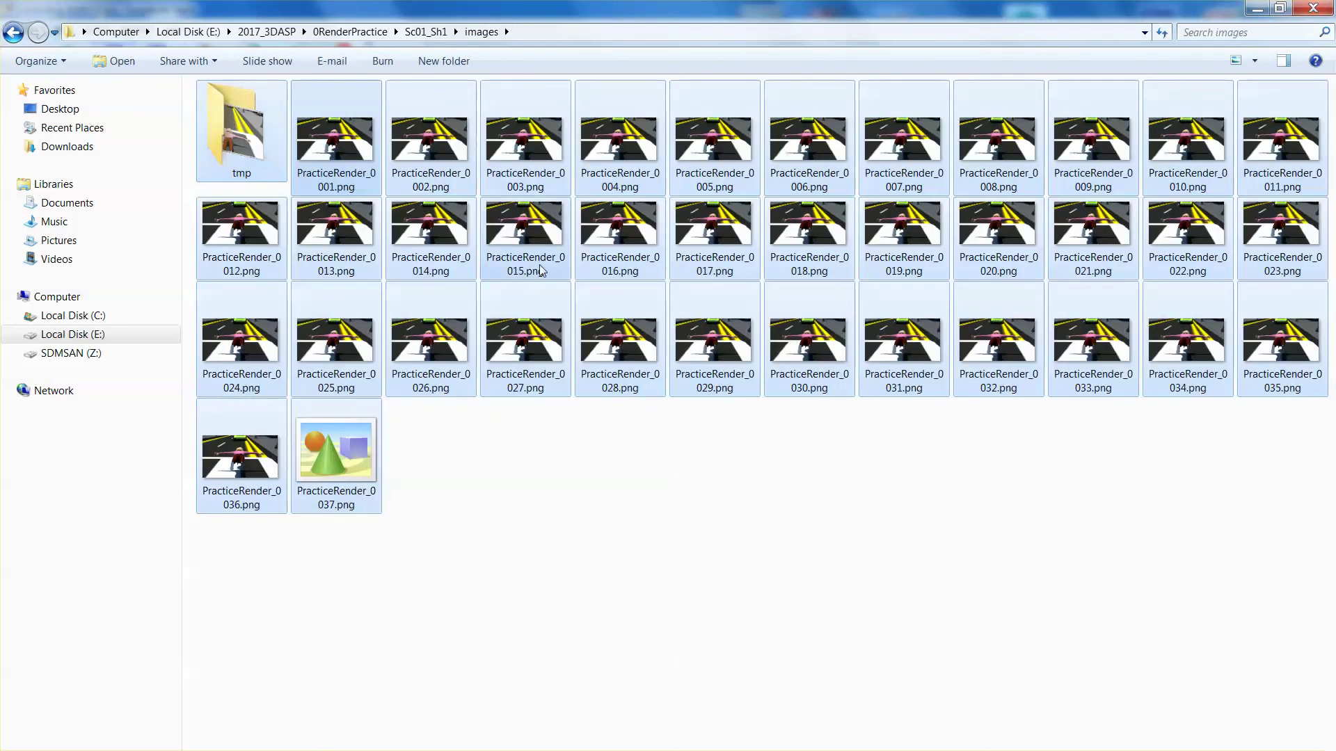
{"action": "key", "text": "shift+Delete"}
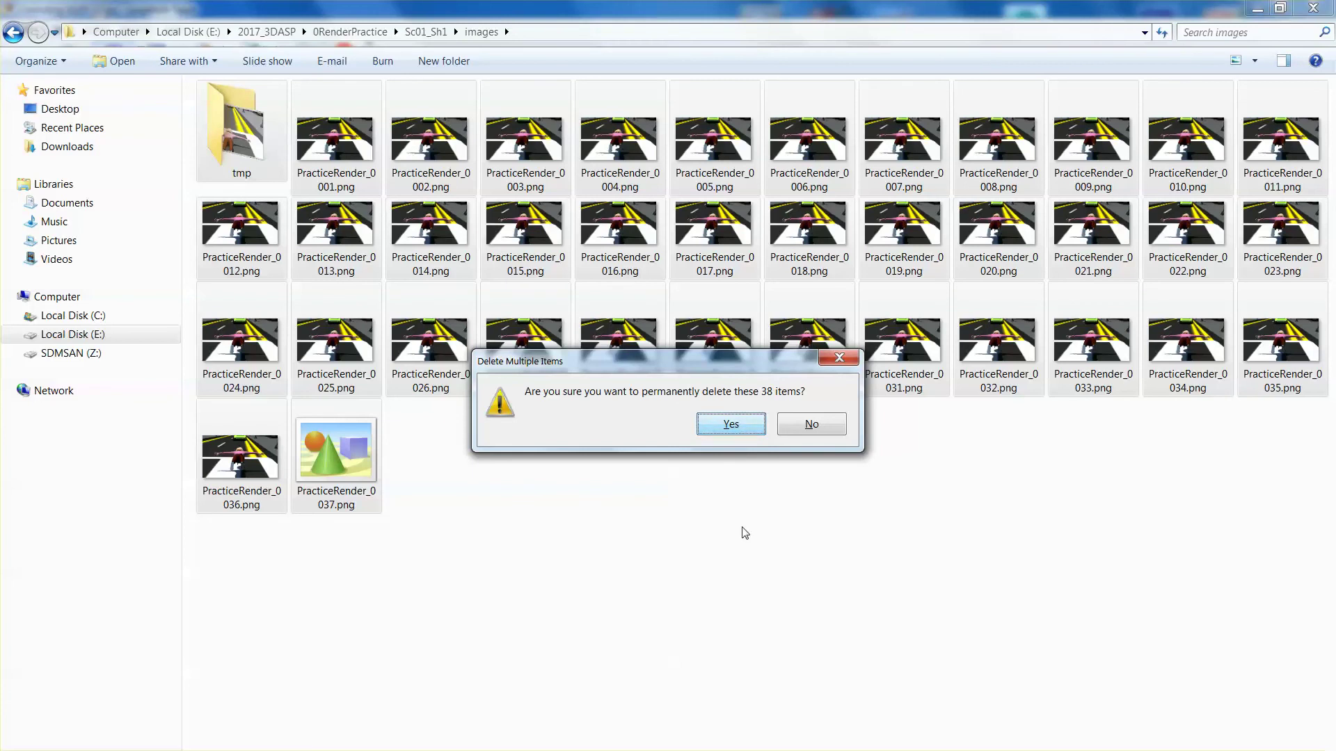
{"action": "left_click", "coordinate": [727, 428]}
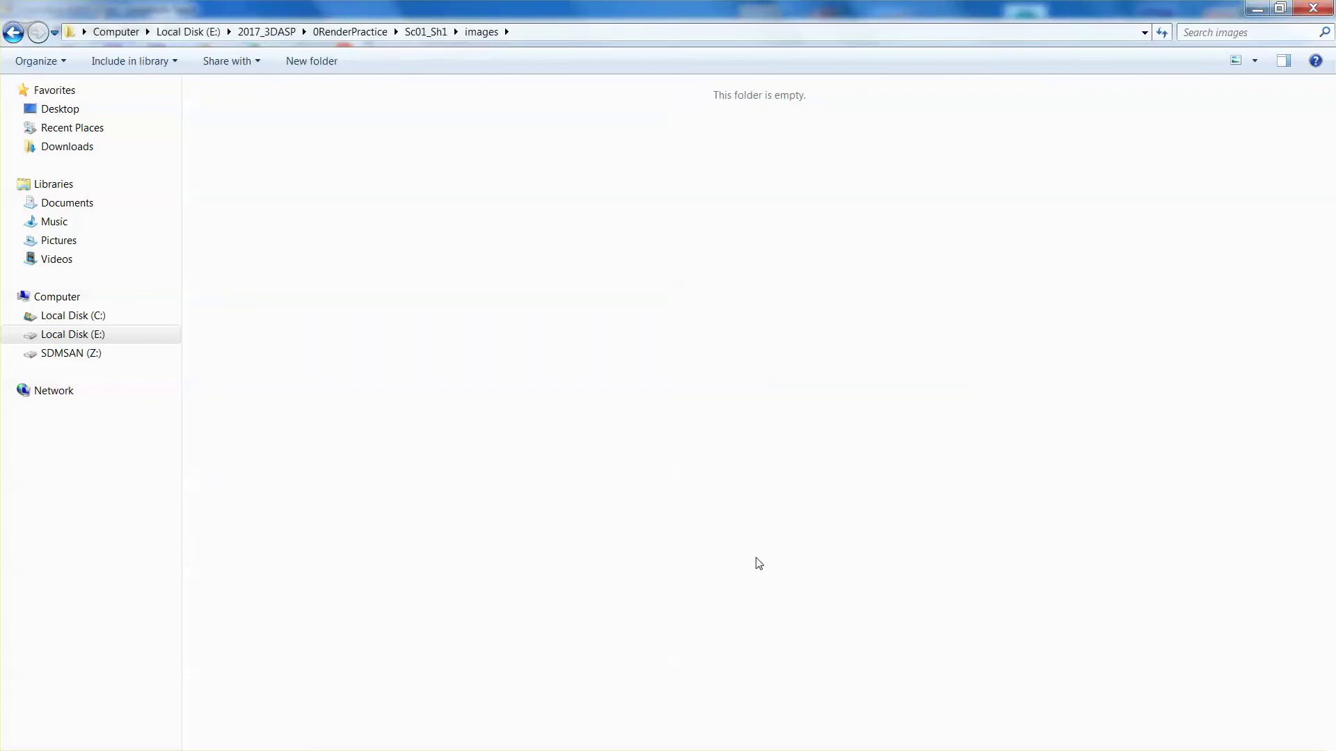
{"action": "left_click", "coordinate": [1257, 9]}
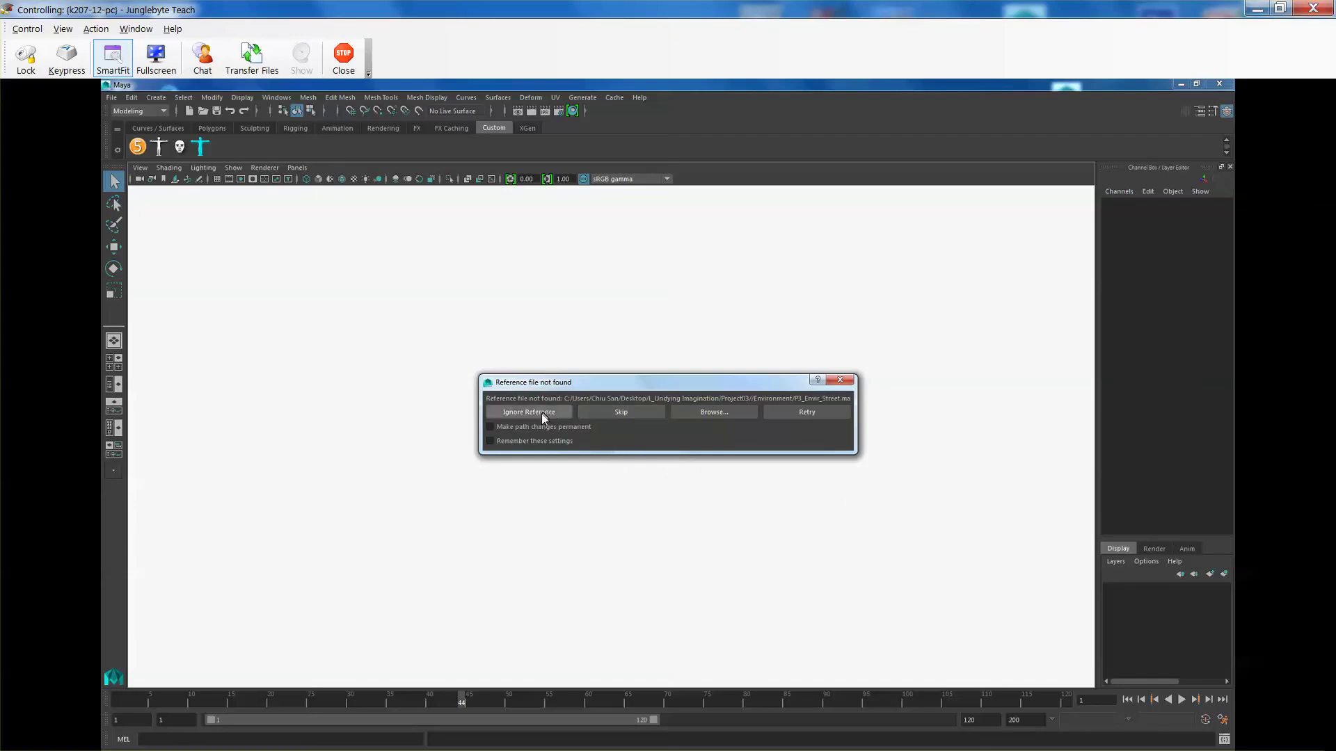
Step: Make path changes permanent, ignore the missing references, and continue past the student-version warning
{"action": "left_click", "coordinate": [515, 426]}
{"action": "left_click", "coordinate": [529, 412]}
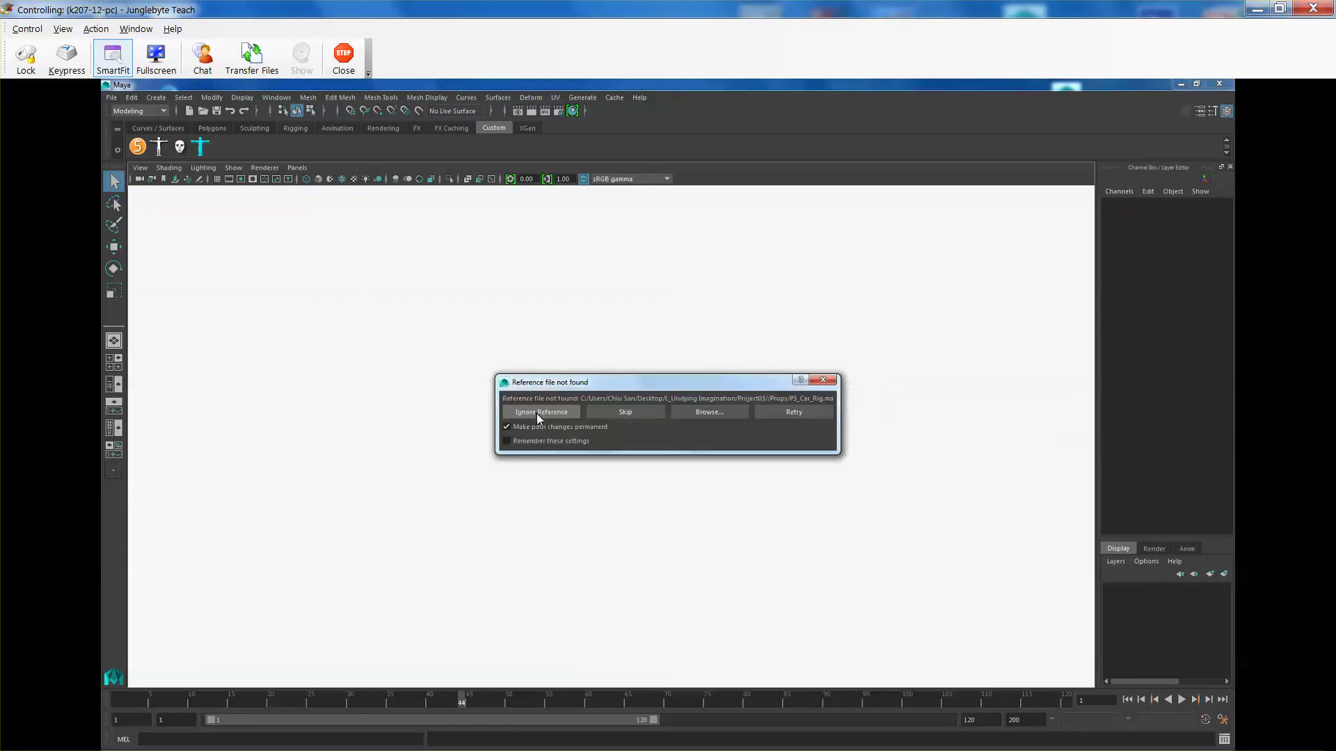
{"action": "left_click", "coordinate": [537, 413]}
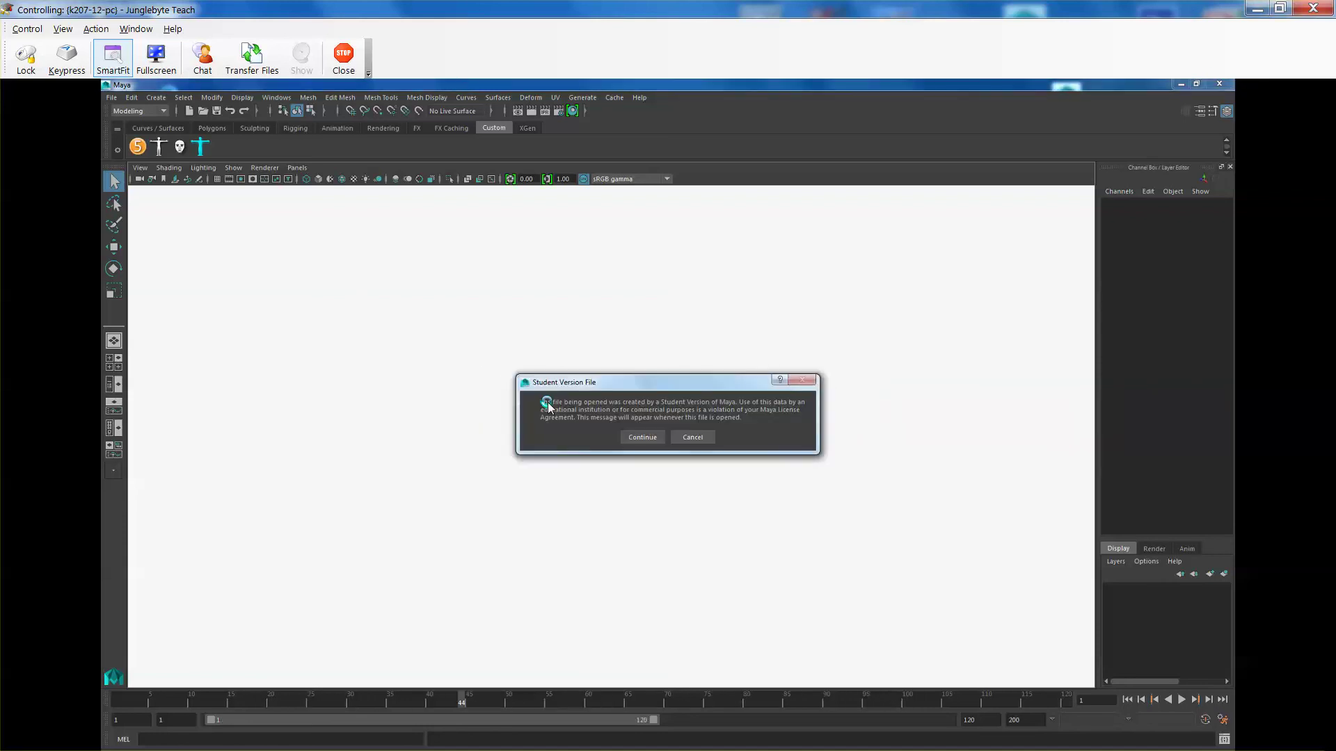
{"action": "left_click", "coordinate": [636, 436]}
{"action": "left_click", "coordinate": [641, 439]}
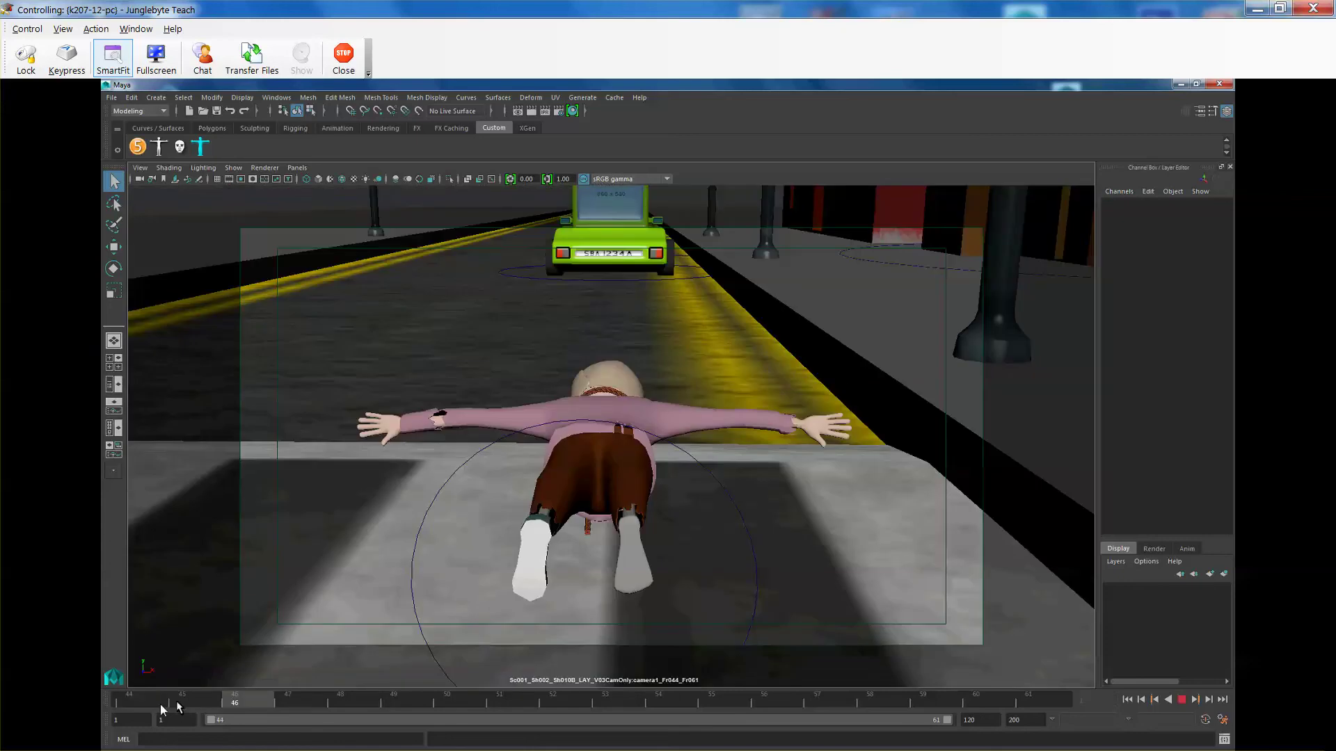
Step: Play the animation, jump to frame 61, close What's New, and end remote control
{"action": "key", "text": "alt+v"}
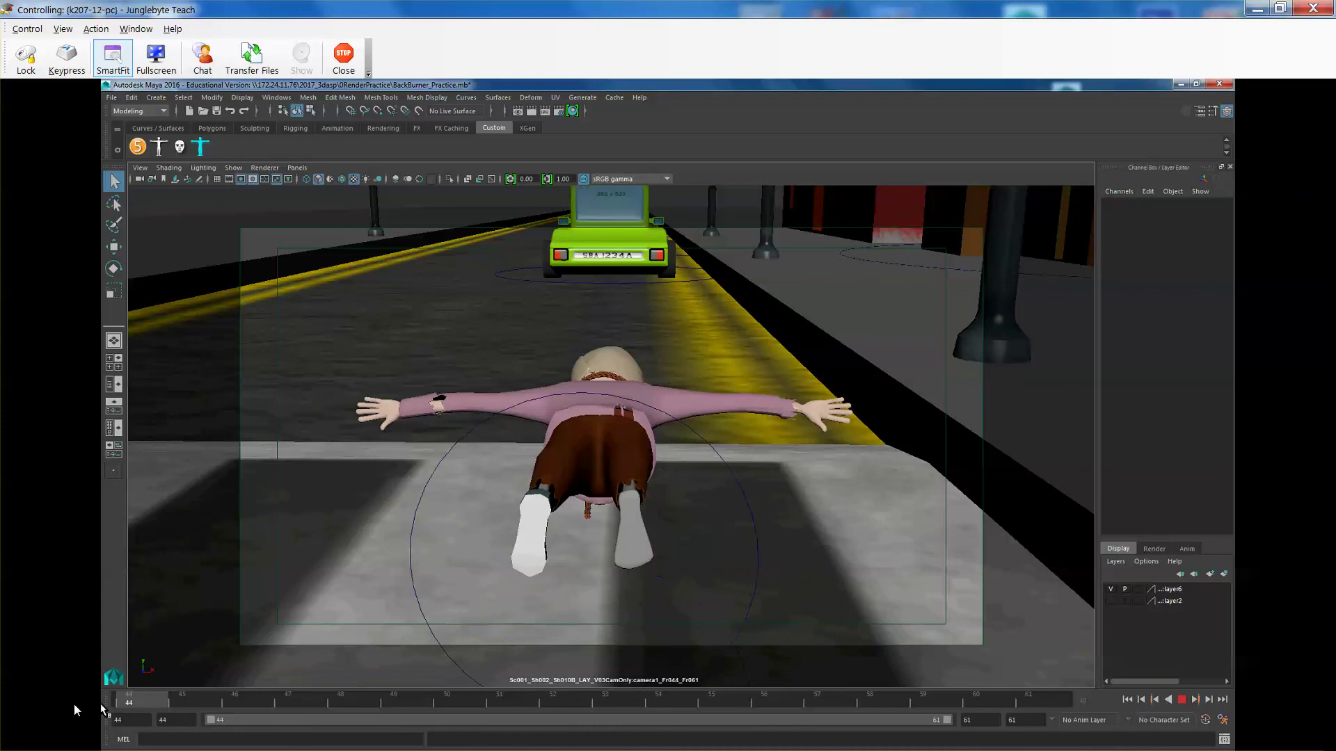
{"action": "left_click", "coordinate": [137, 704]}
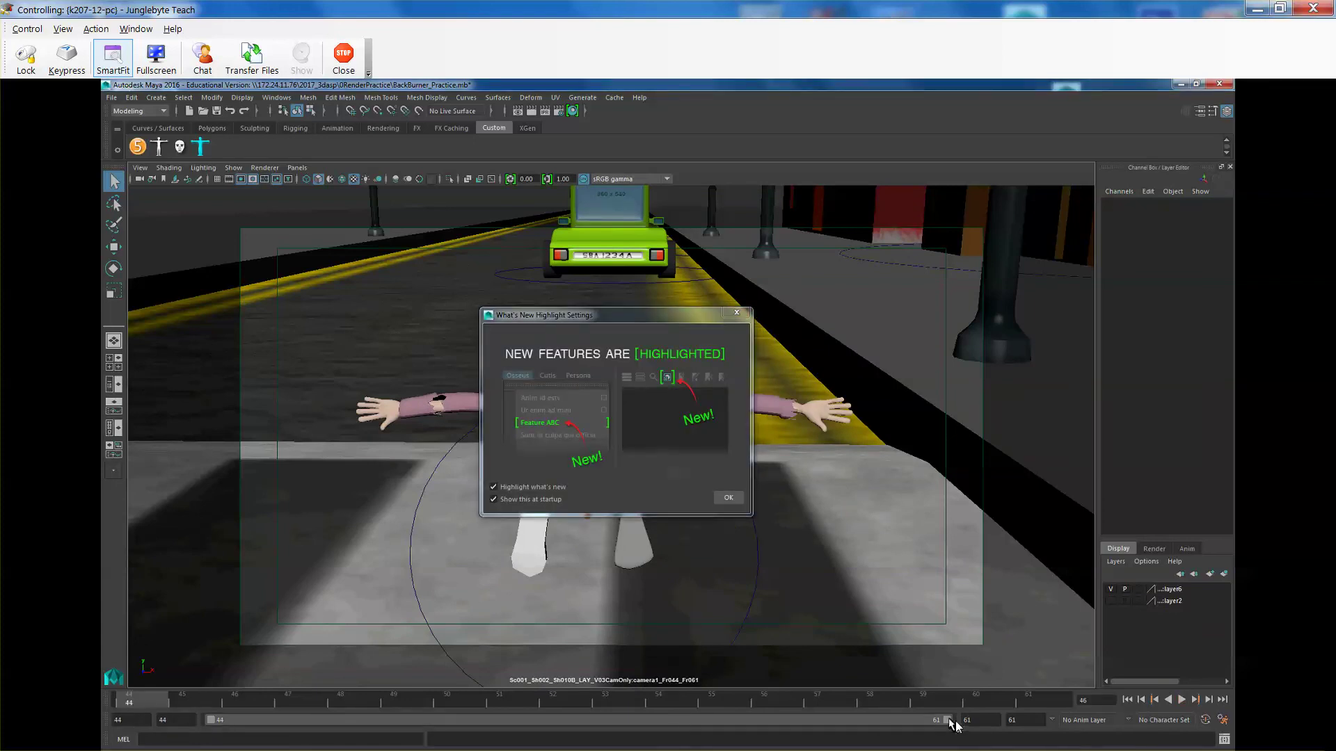
{"action": "left_click", "coordinate": [1044, 709]}
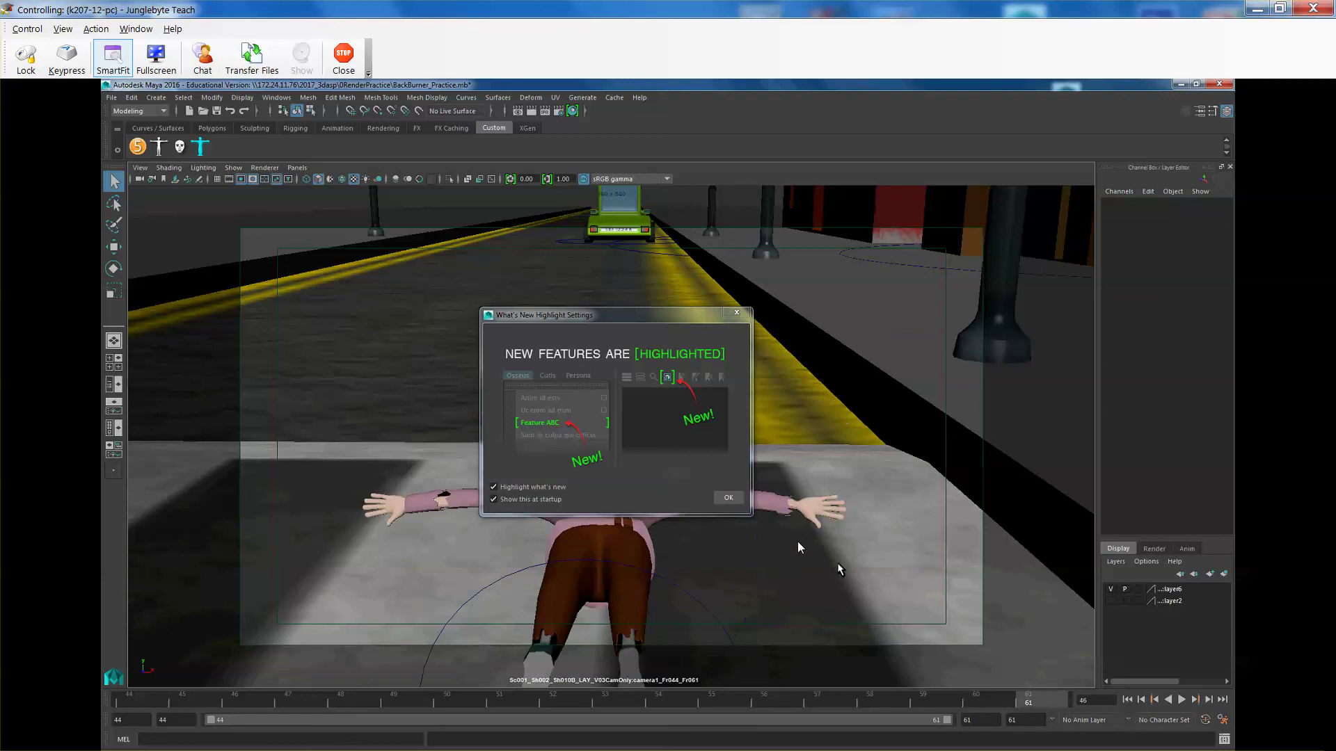
{"action": "left_click", "coordinate": [729, 501]}
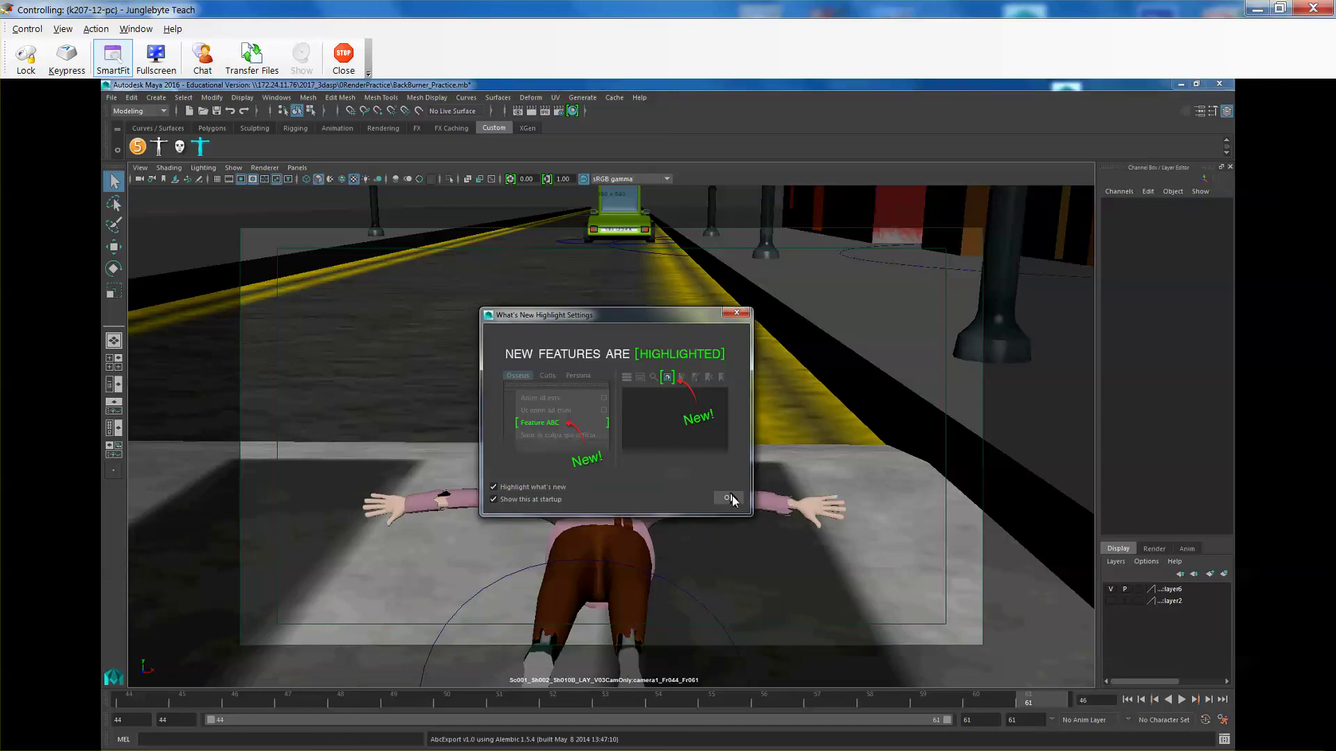
{"action": "left_click", "coordinate": [737, 313]}
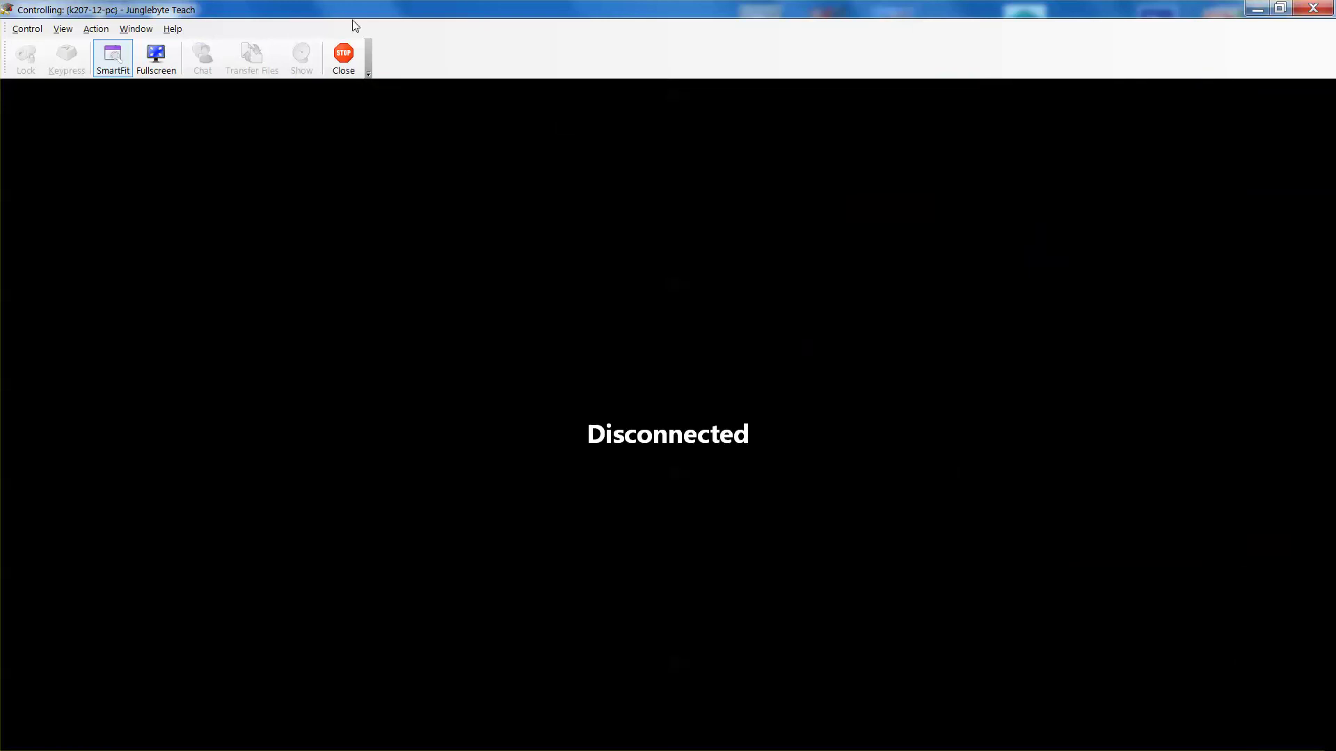
{"action": "left_click", "coordinate": [345, 61]}
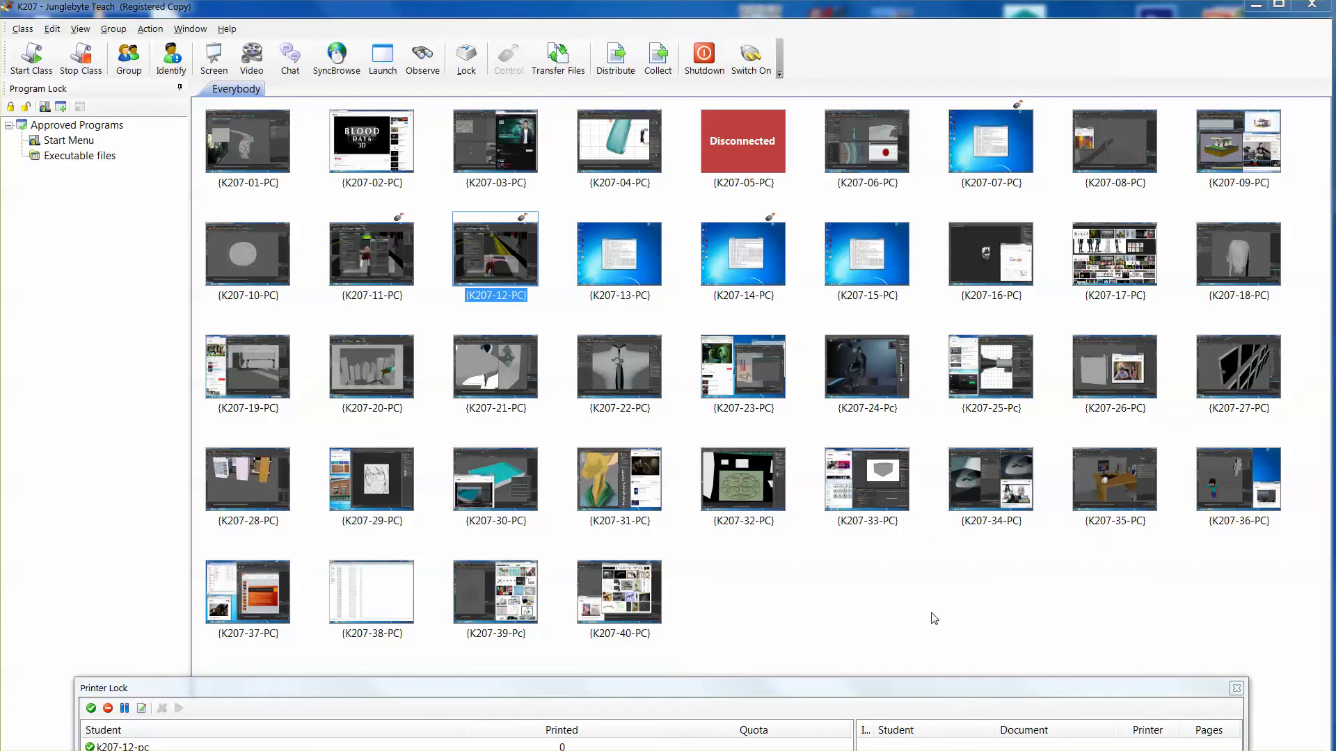
Step: Close the K207-07-PC and K207-14-PC remote sessions and reselect K207-12-PC
{"action": "left_click", "coordinate": [395, 261]}
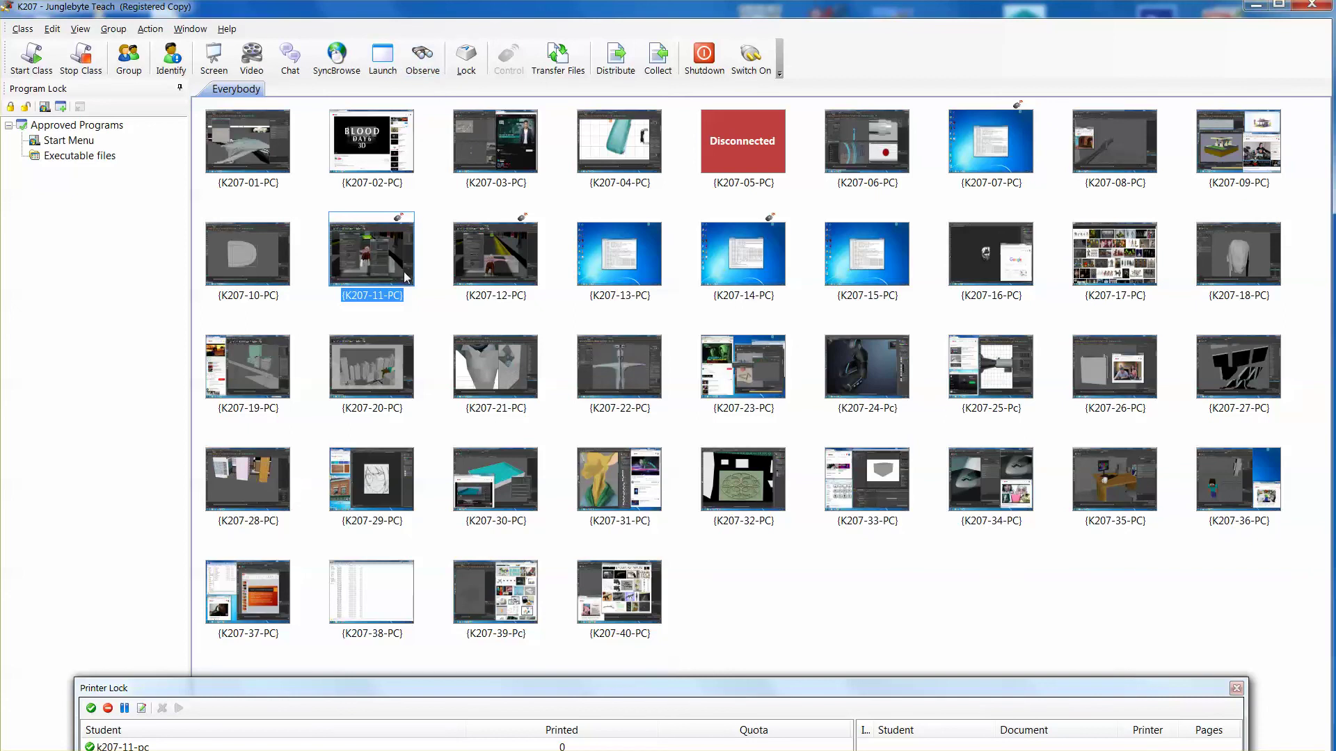
{"action": "left_click", "coordinate": [487, 263]}
{"action": "mouse_move", "coordinate": [480, 748]}
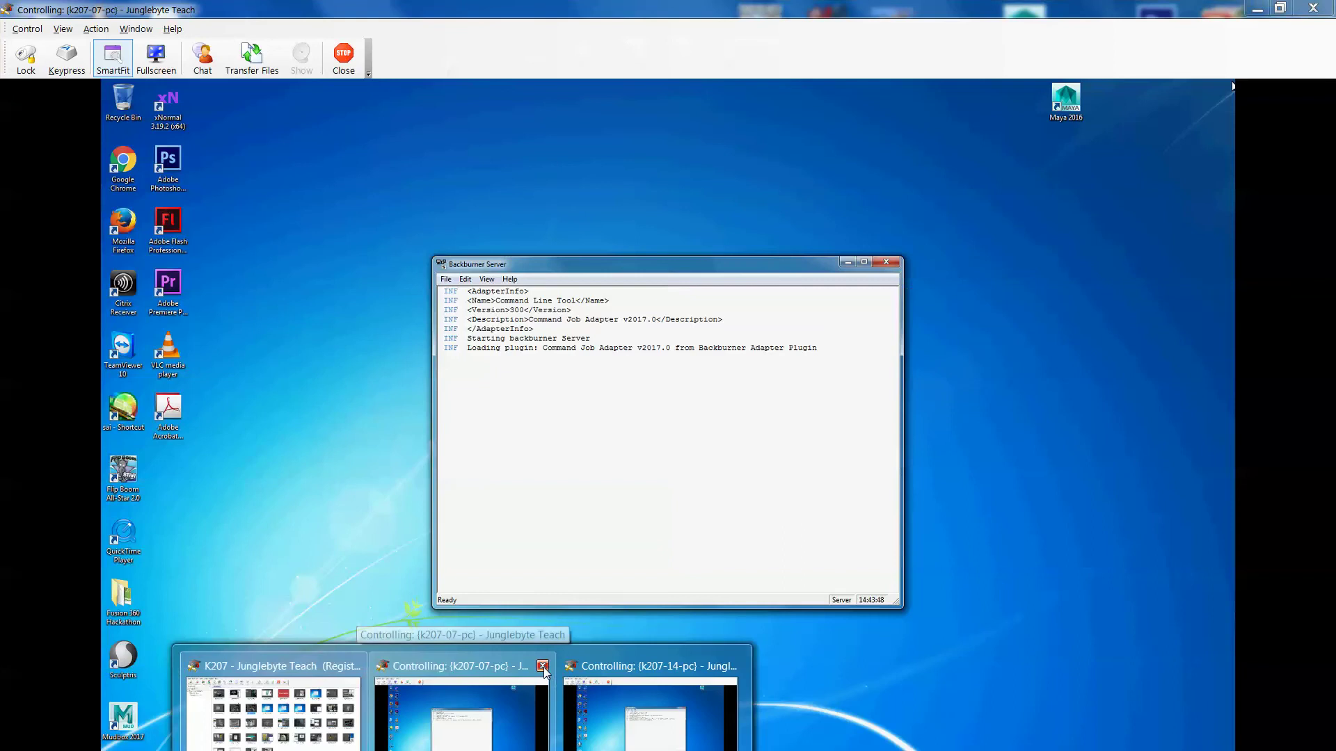
{"action": "left_click", "coordinate": [542, 666]}
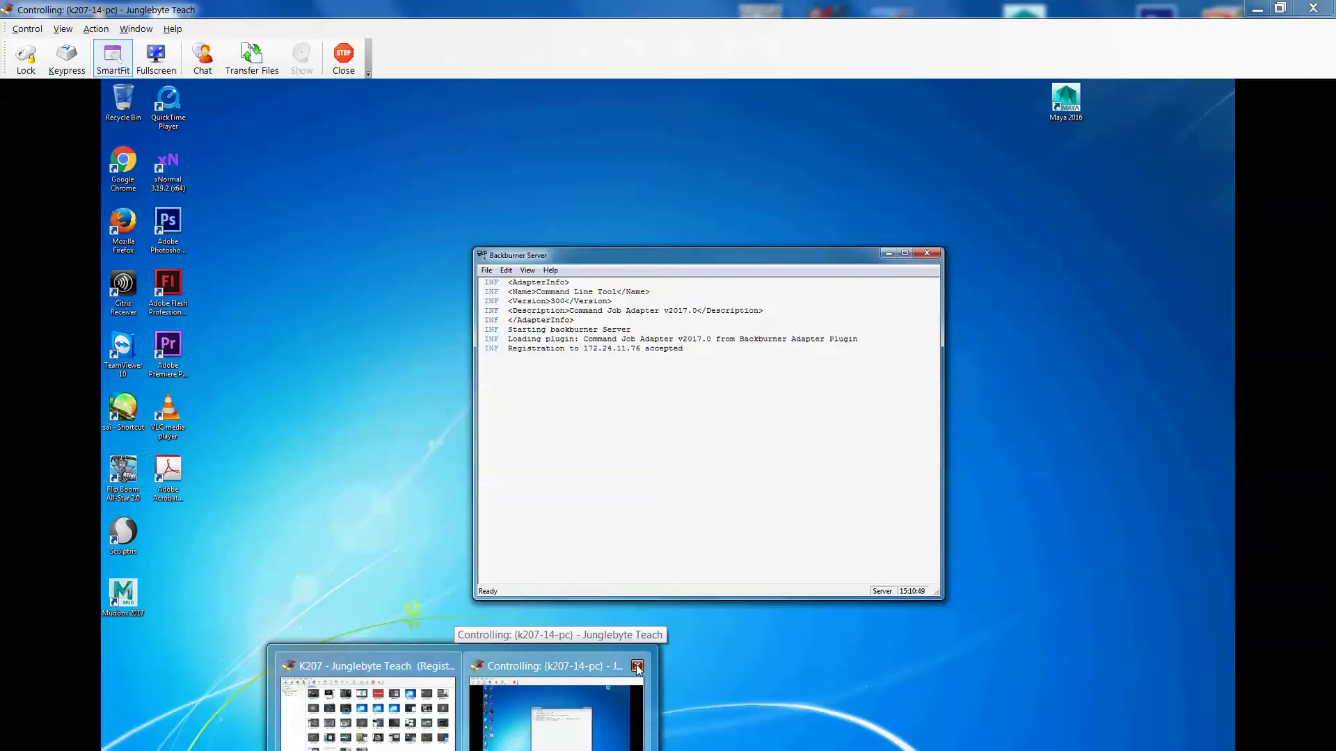
{"action": "left_click", "coordinate": [637, 666]}
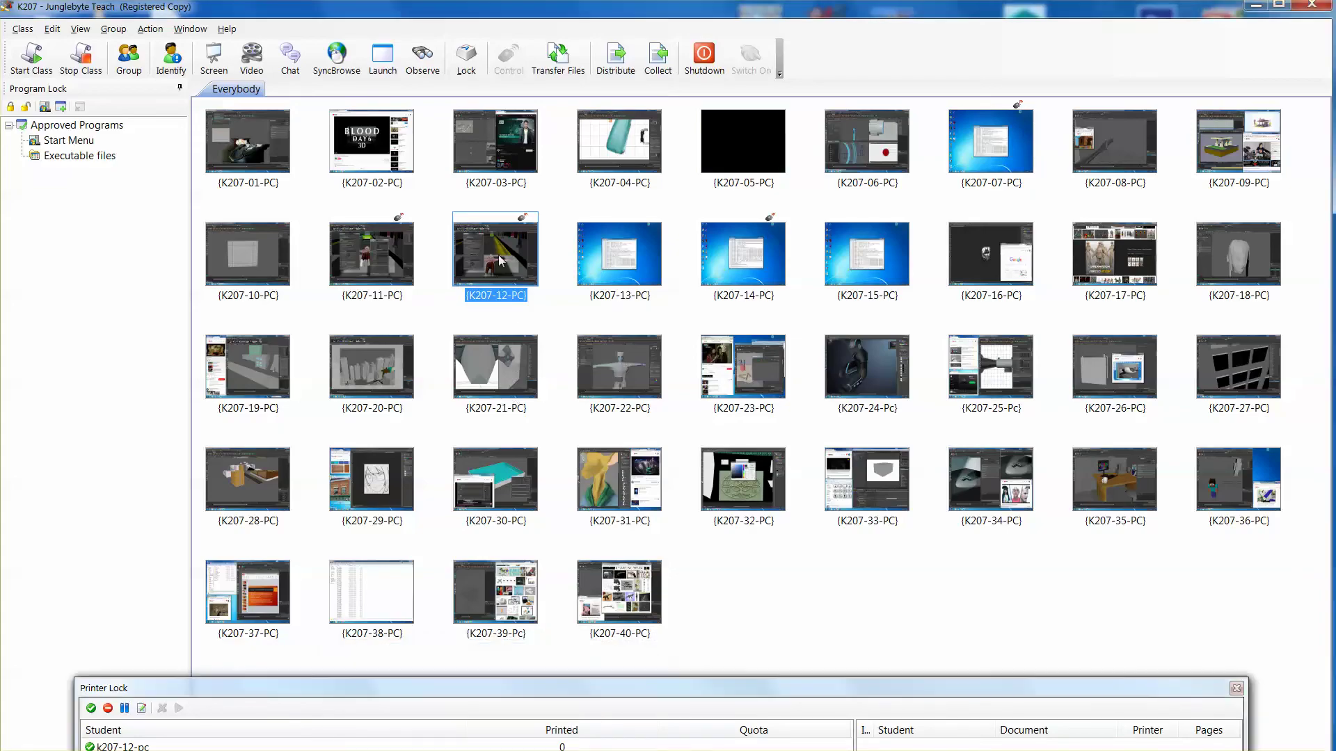
{"action": "left_click", "coordinate": [412, 265]}
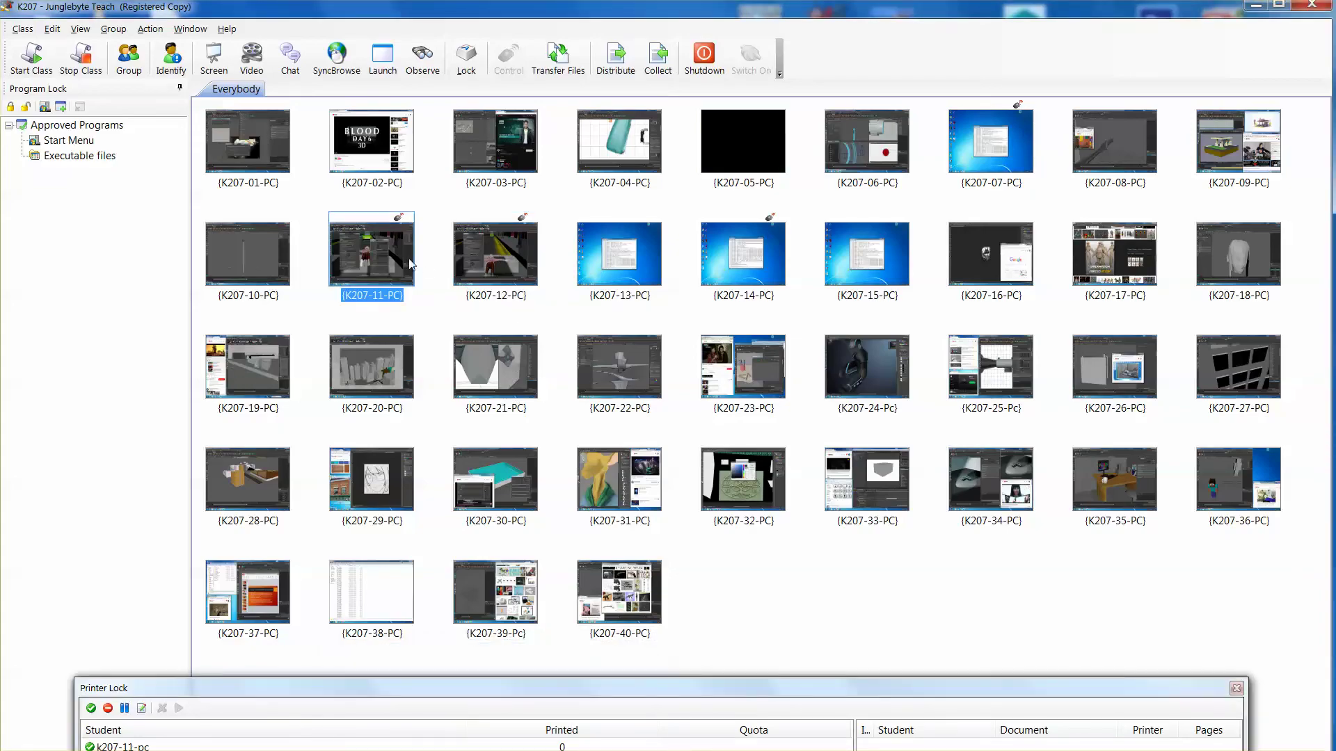
{"action": "left_click", "coordinate": [515, 288]}
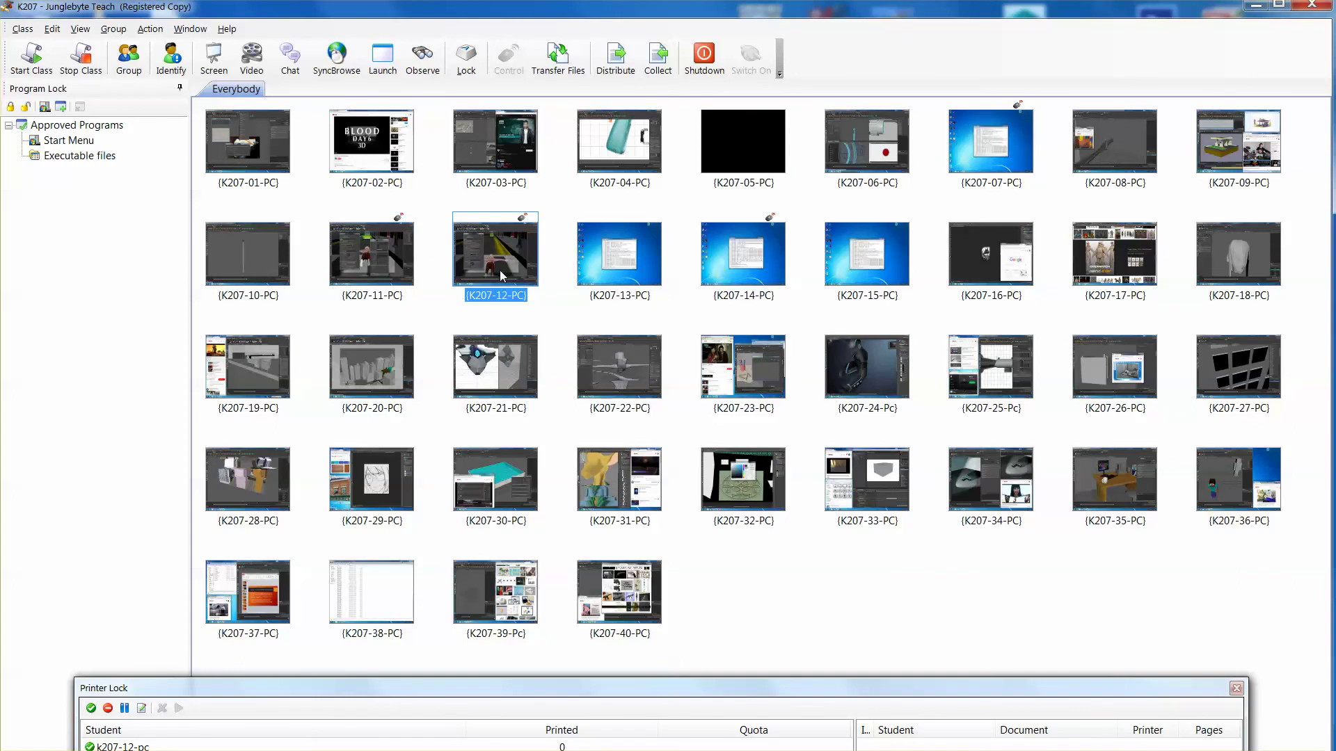
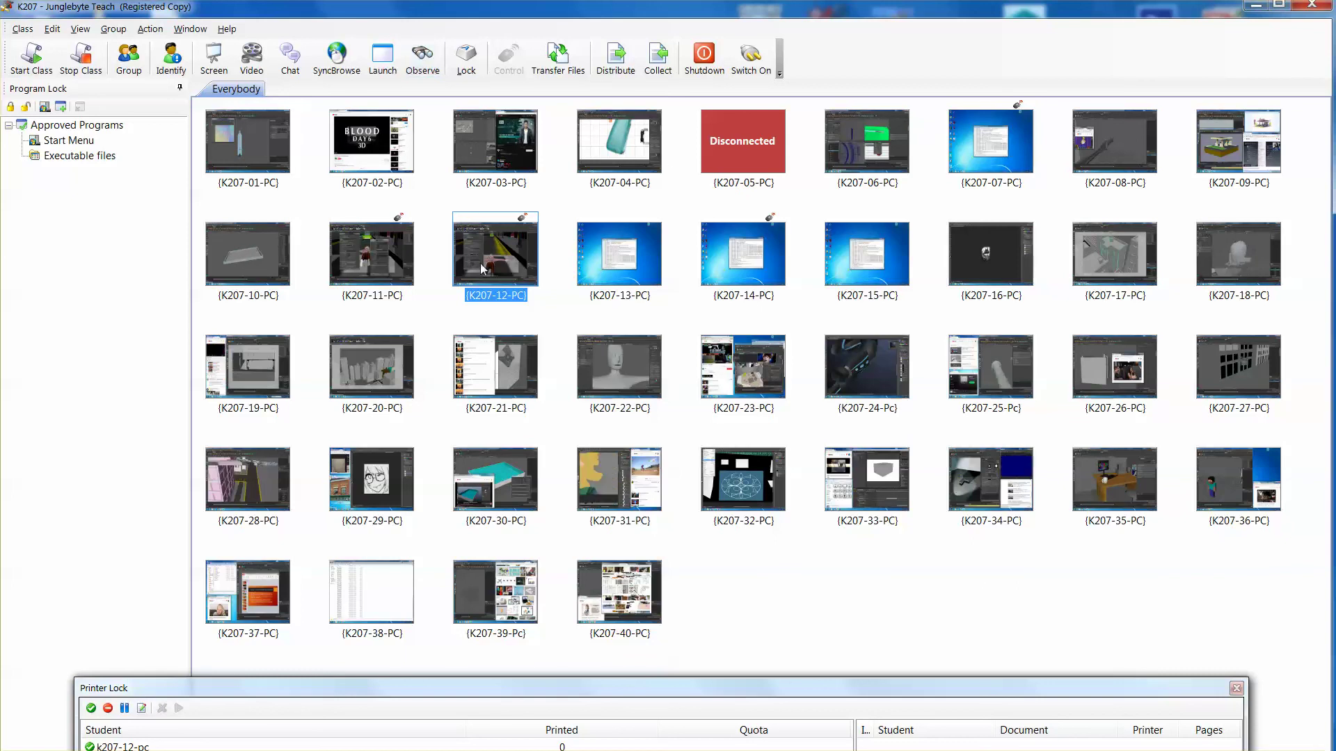
Step: Select the K207-11 PC thumbnail, then bring up Backburner Queue Monitor
{"action": "key", "text": "Left"}
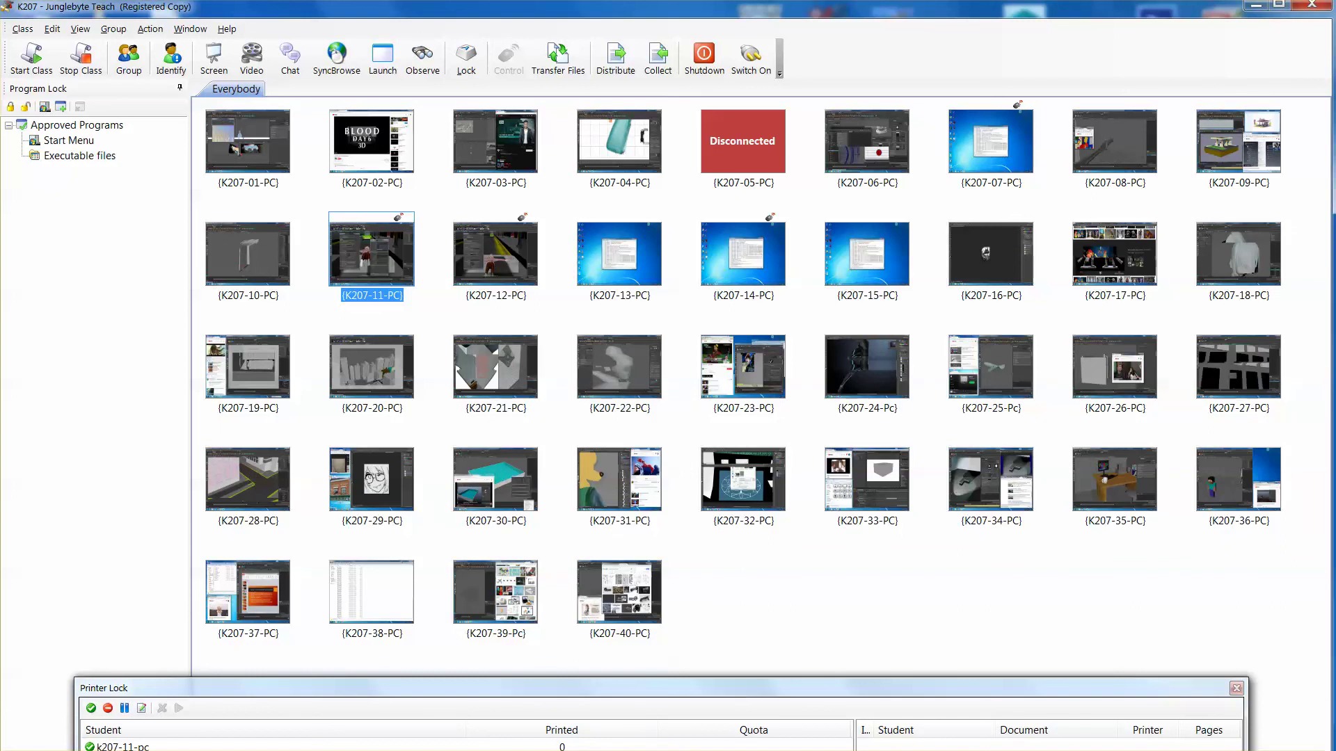
{"action": "key", "text": "alt+Tab"}
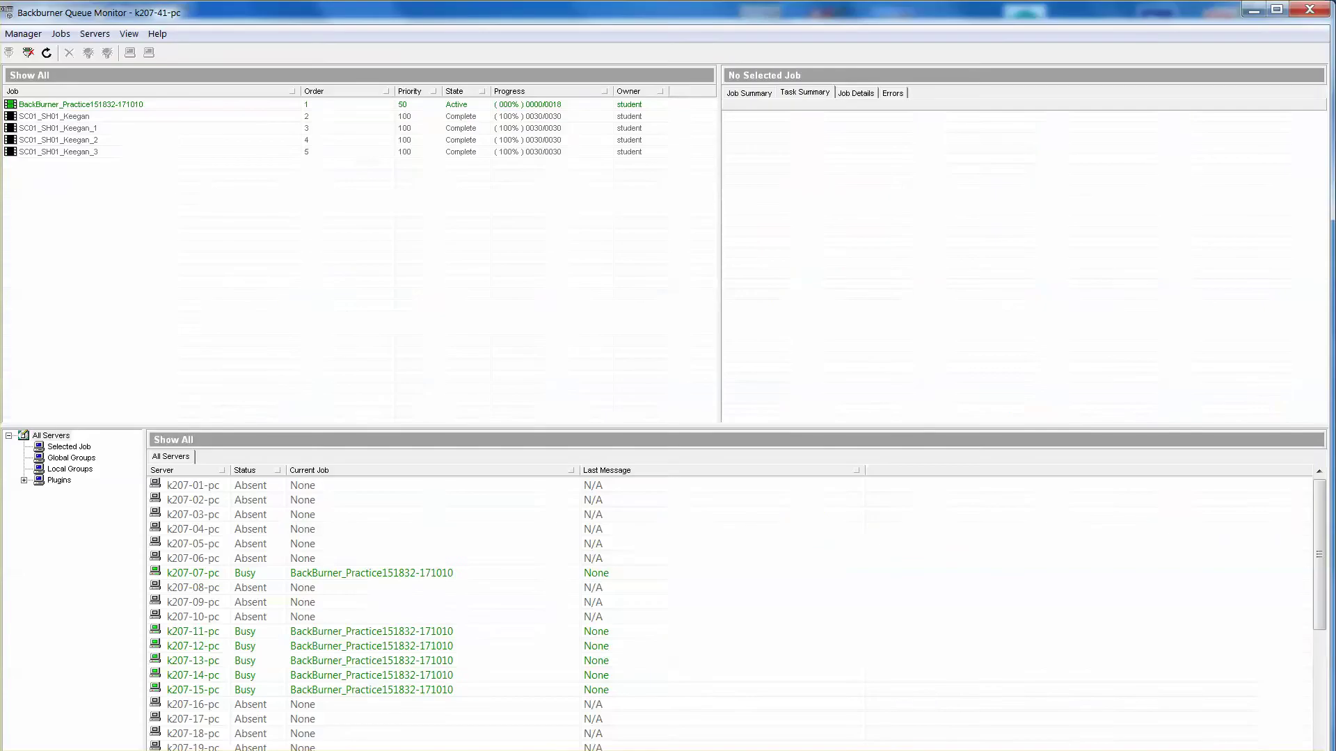
Step: Show the BackBurner_Practice job's Task Summary, then open the Sc01_Sh1\images folder of rendered frames
{"action": "left_click", "coordinate": [73, 104]}
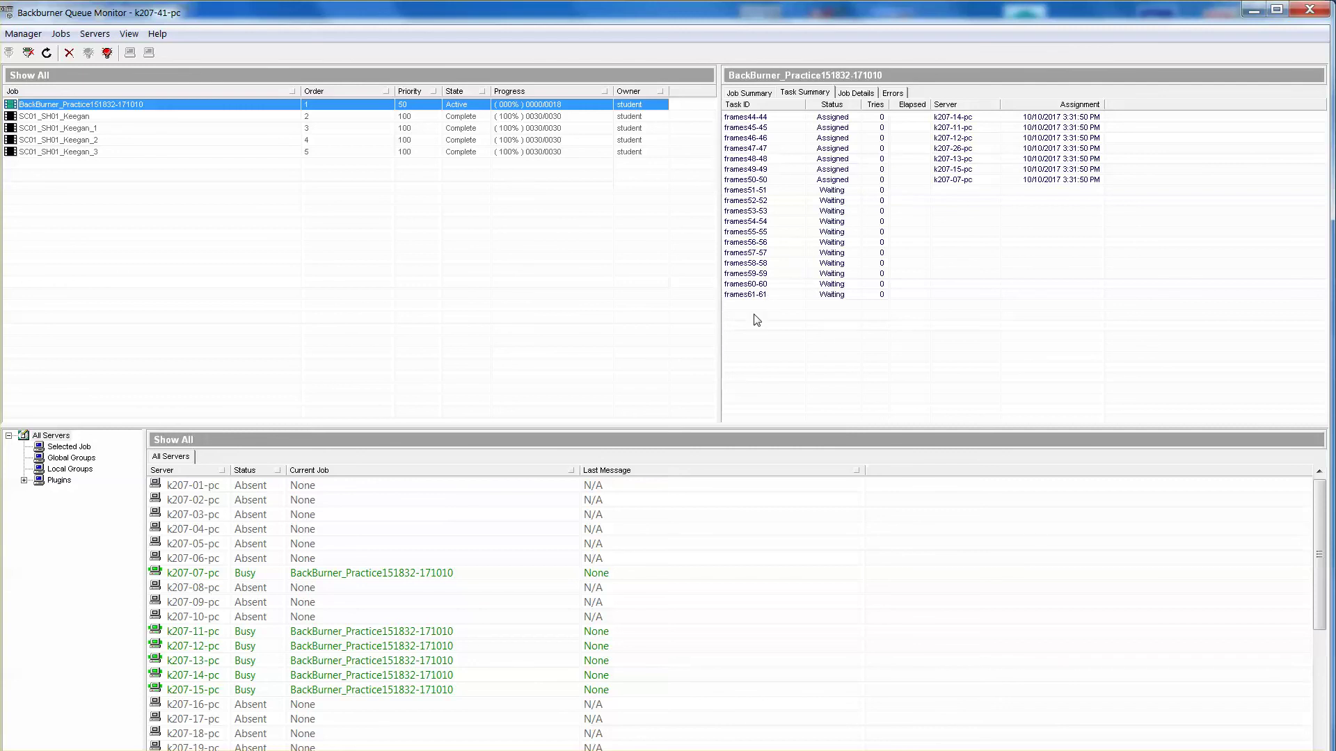
{"action": "left_click", "coordinate": [197, 748]}
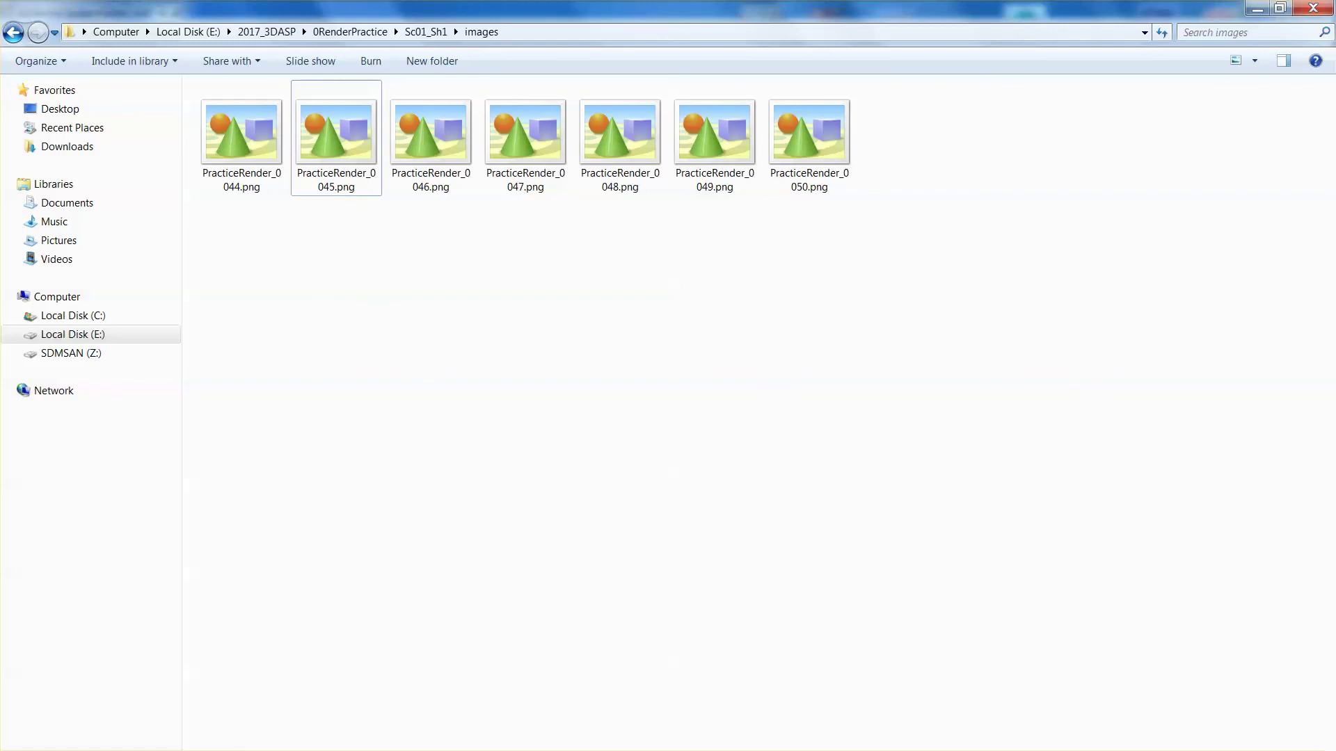
Step: Glance at the render queue, then open PracticeRender_0044.png in Photo Viewer
{"action": "key", "text": "alt+Tab"}
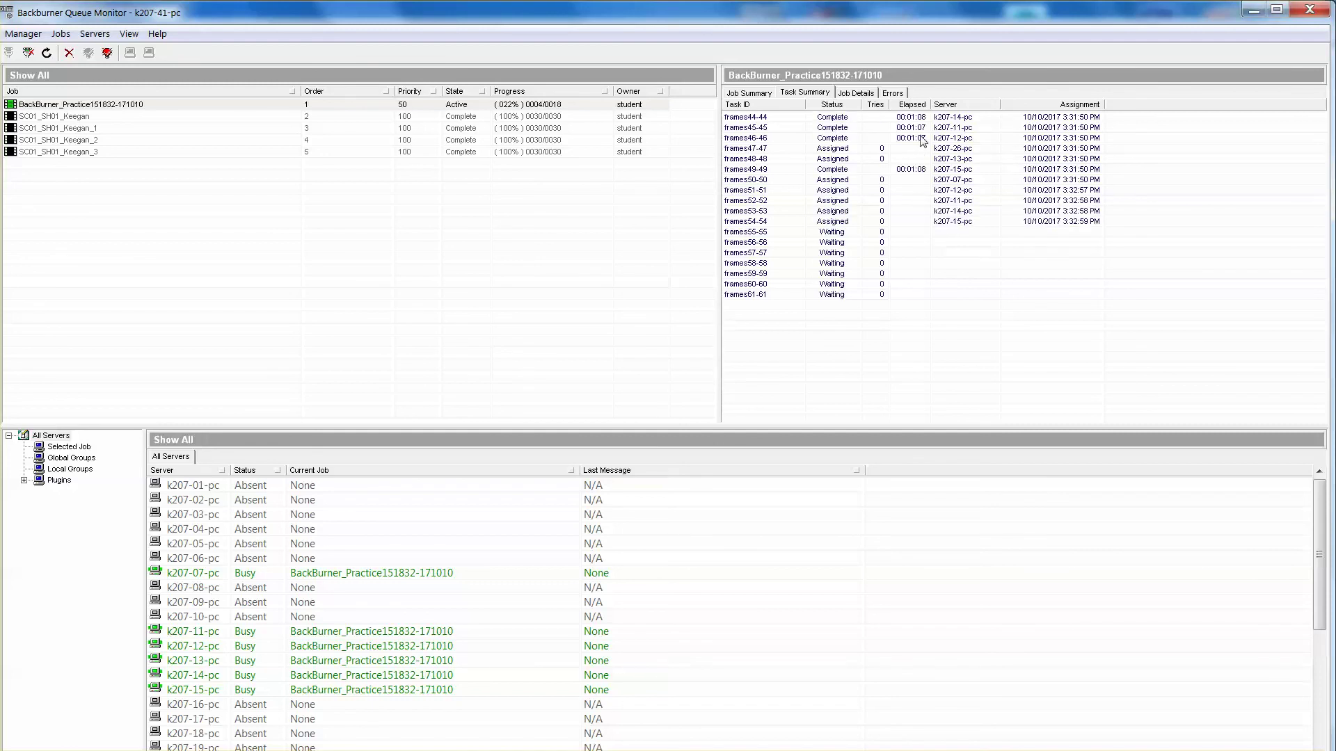
{"action": "key", "text": "alt+Tab"}
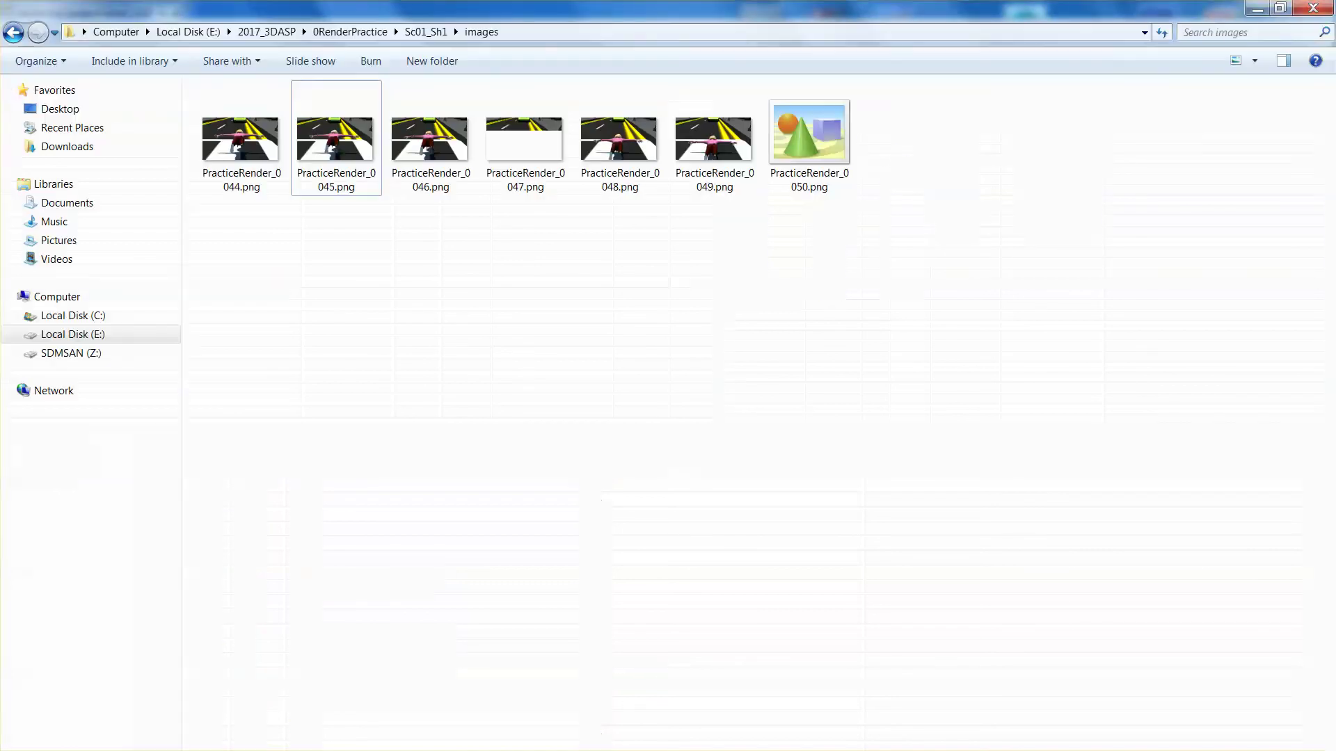
{"action": "double_click", "coordinate": [241, 142]}
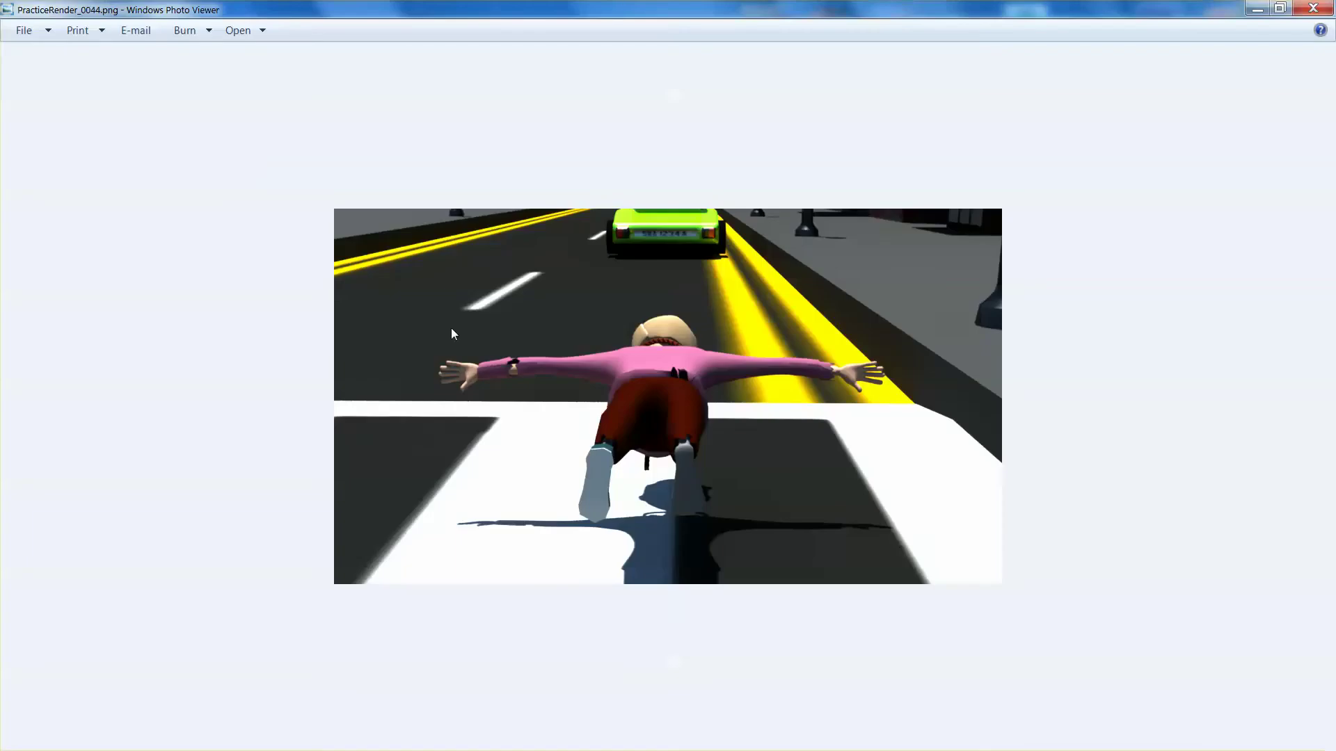
Step: Flip back and forth through the rendered frames, then return to the queue at 38%
{"action": "key", "text": "Right"}
{"action": "key", "text": "Right"}
{"action": "key", "text": "Right"}
{"action": "key", "text": "Left"}
{"action": "key", "text": "Left"}
{"action": "key", "text": "Left"}
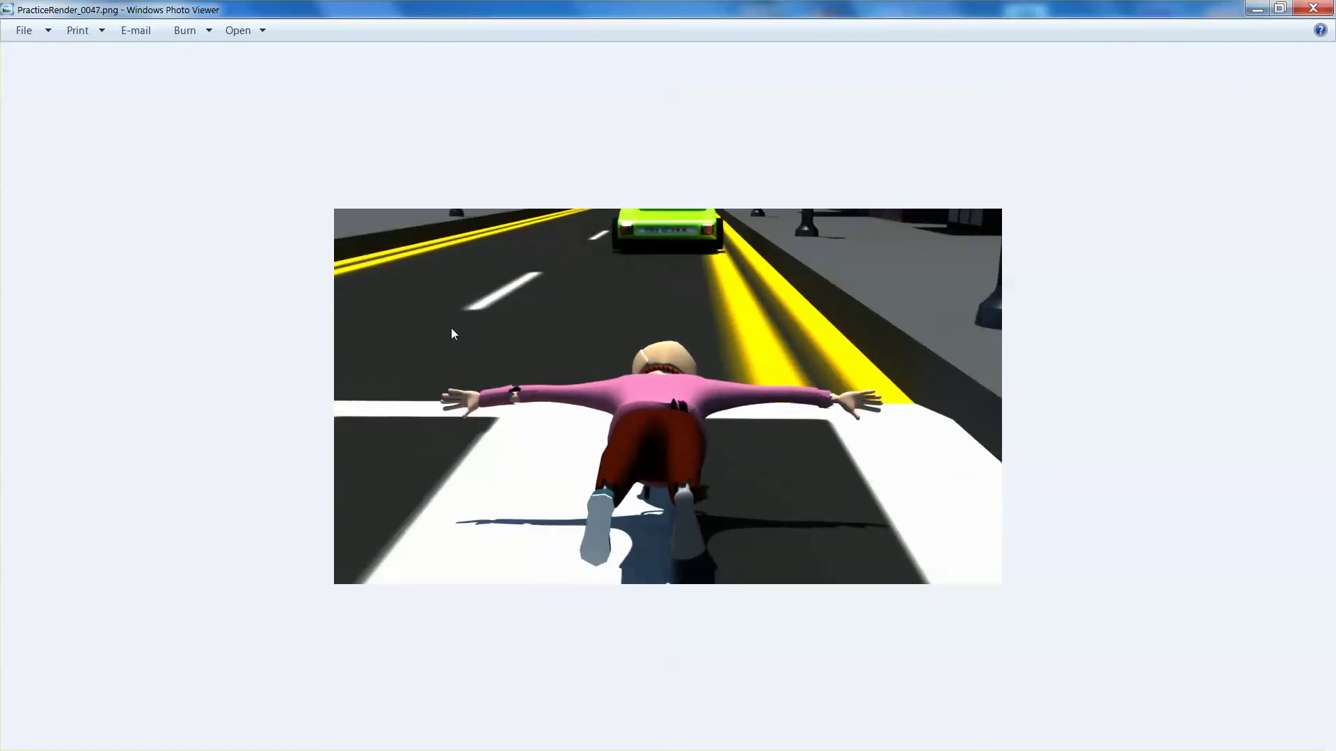
{"action": "key", "text": "Right"}
{"action": "key", "text": "Right"}
{"action": "key", "text": "Right"}
{"action": "key", "text": "Left"}
{"action": "key", "text": "Left"}
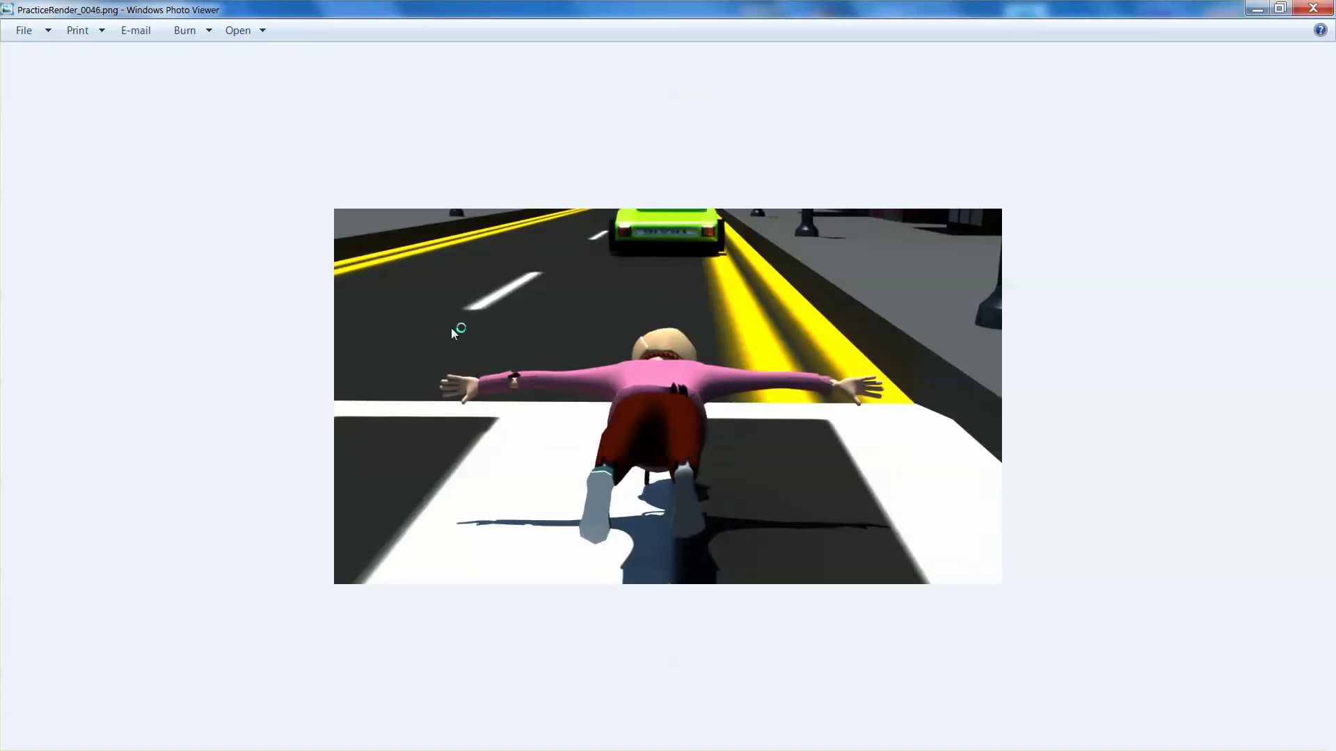
{"action": "key", "text": "Right"}
{"action": "key", "text": "Right"}
{"action": "key", "text": "Right"}
{"action": "key", "text": "Left"}
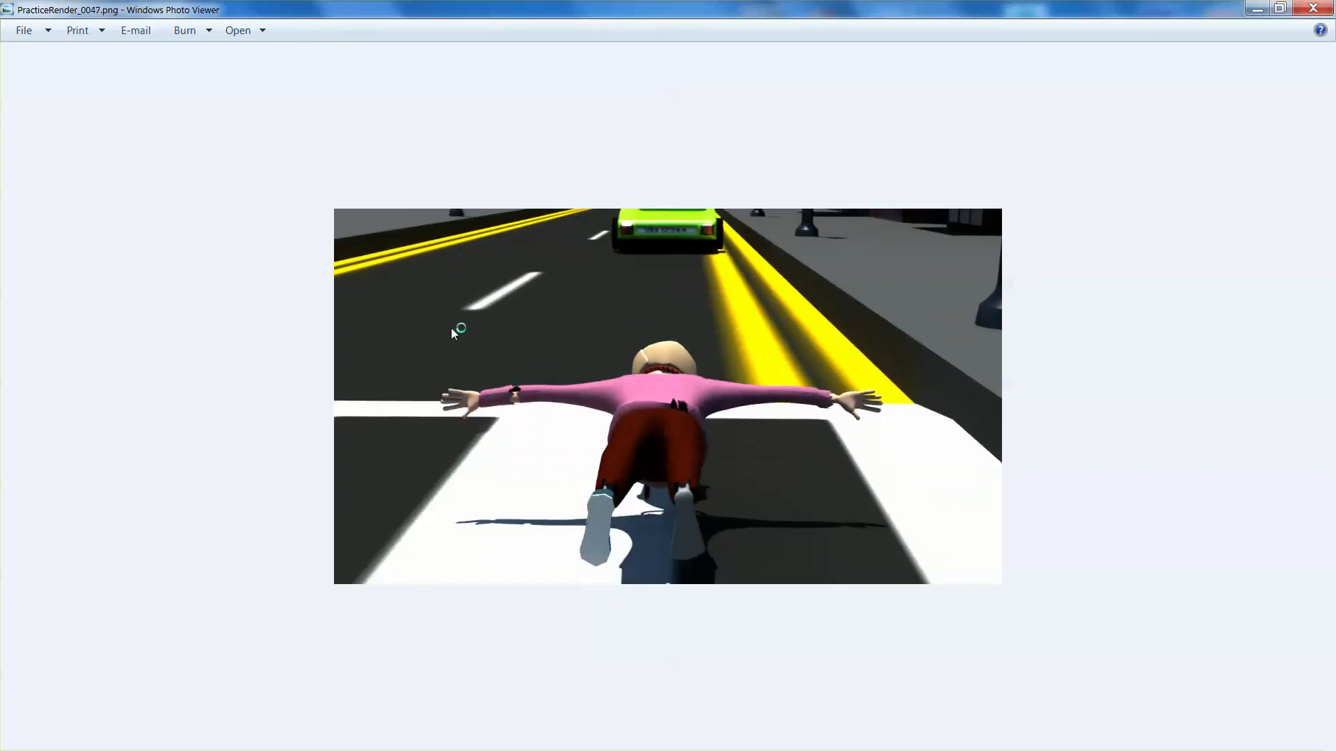
{"action": "key", "text": "Left"}
{"action": "left_click", "coordinate": [1258, 7]}
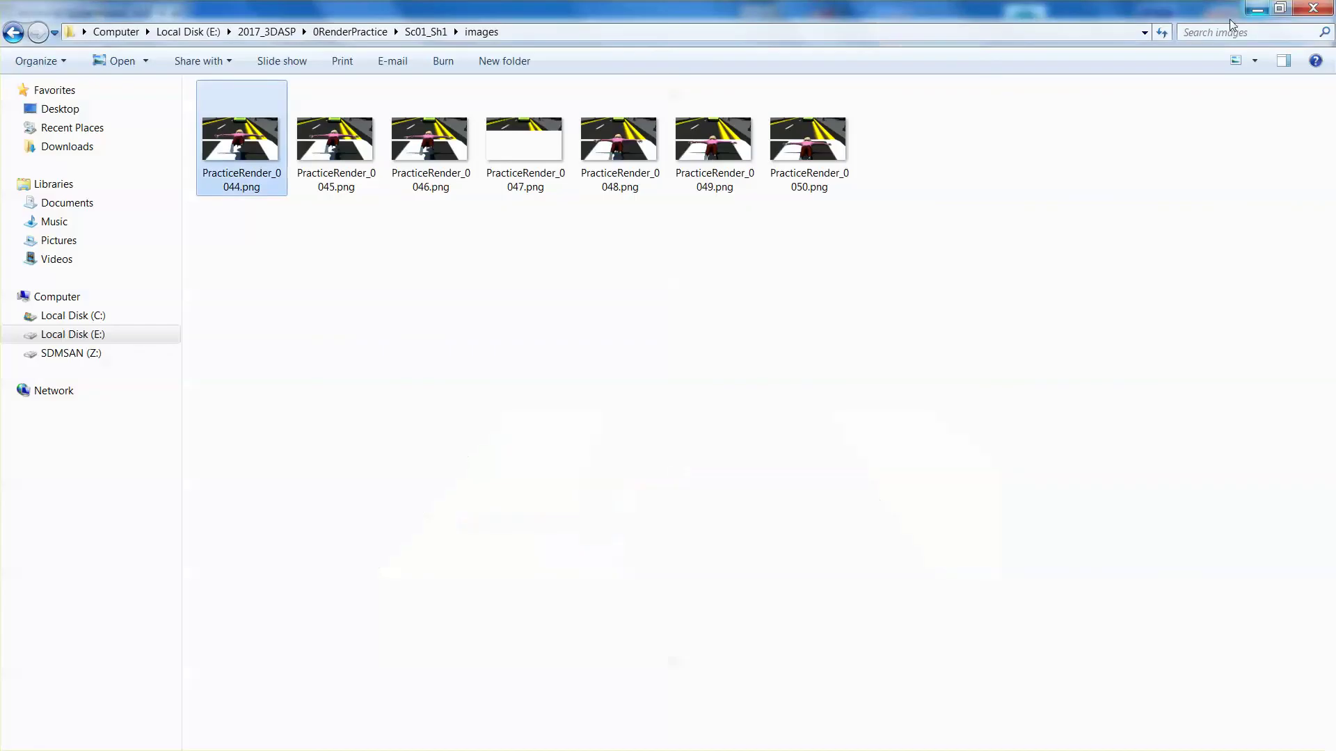
{"action": "key", "text": "alt+Tab"}
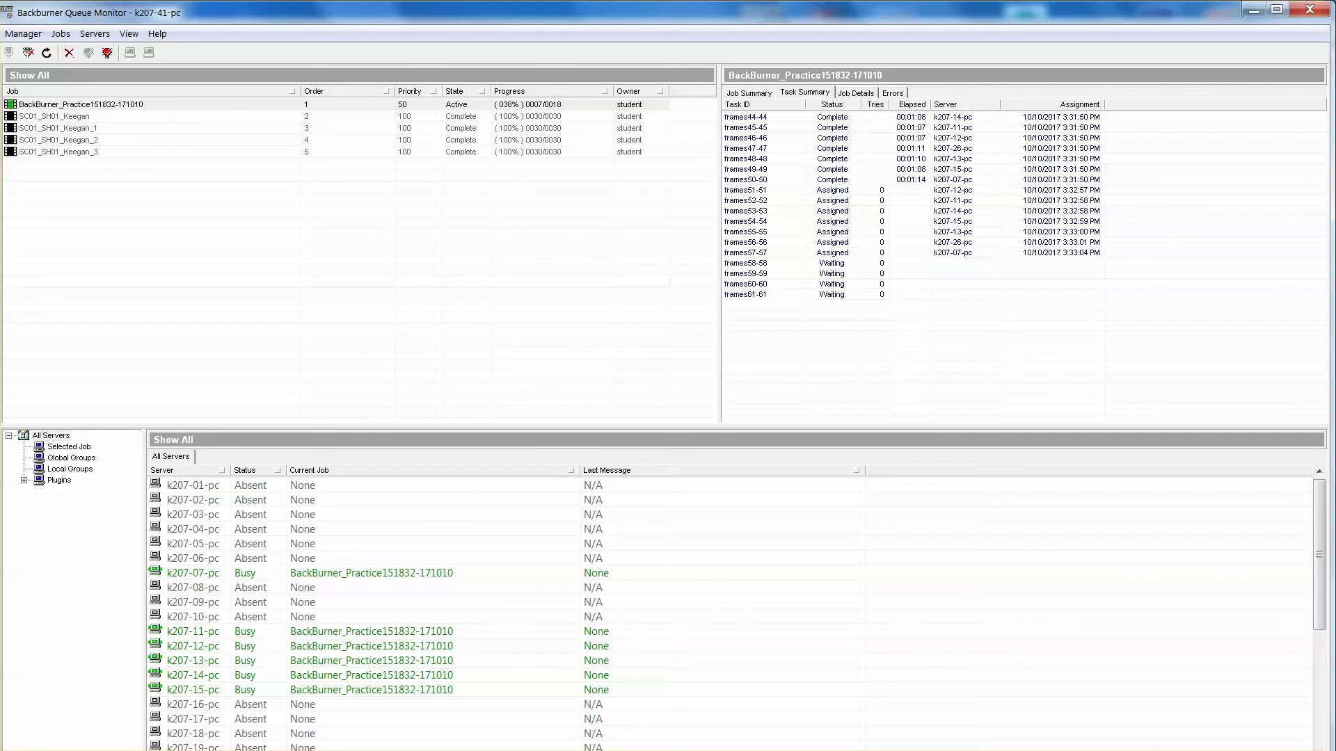
Step: Briefly preview PracticeRender_0046.png, then check the render queue again
{"action": "key", "text": "alt+Tab"}
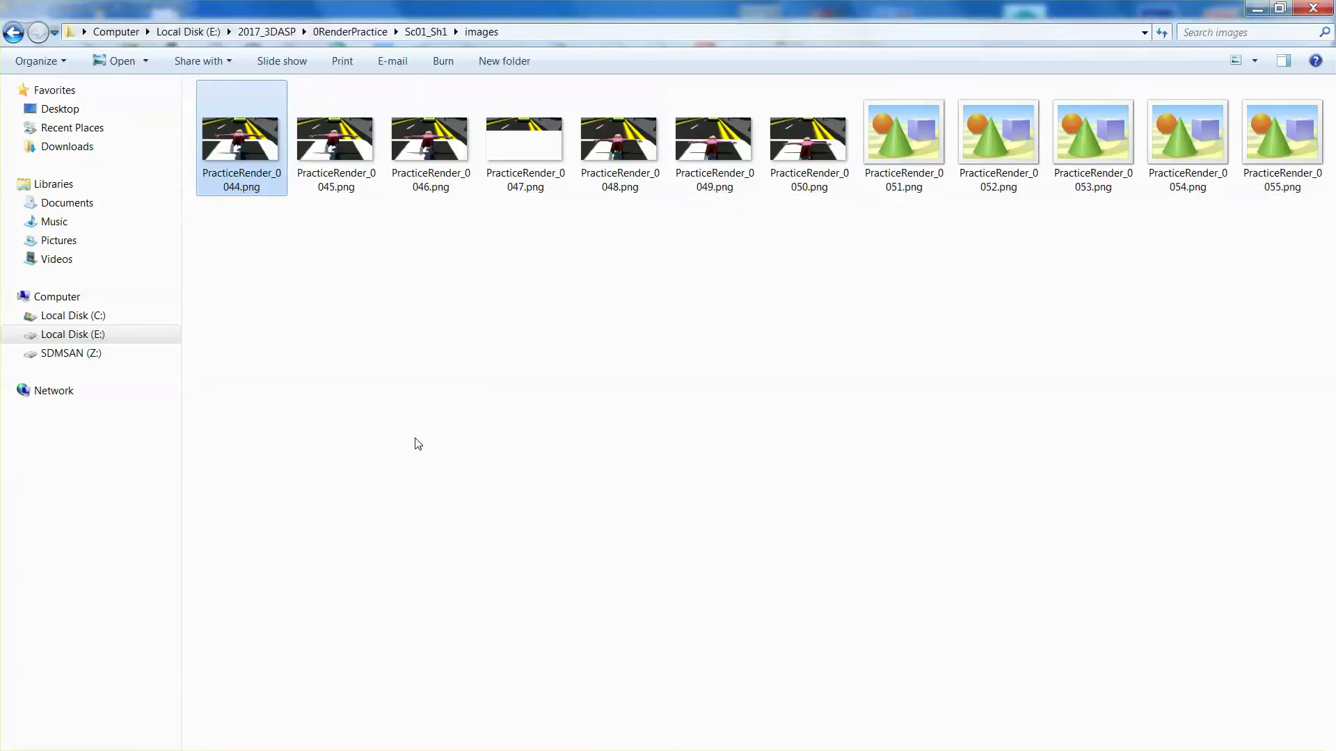
{"action": "double_click", "coordinate": [452, 154]}
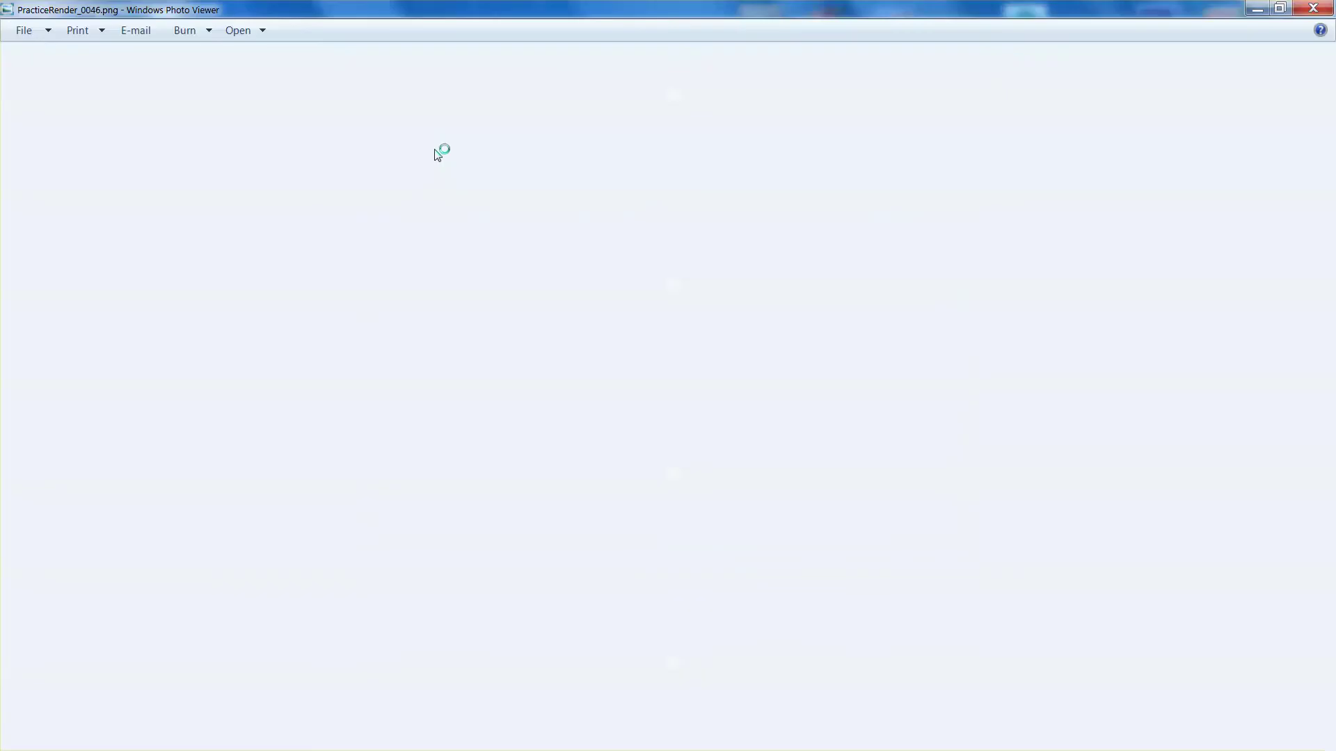
{"action": "key", "text": "Left"}
{"action": "key", "text": "Left"}
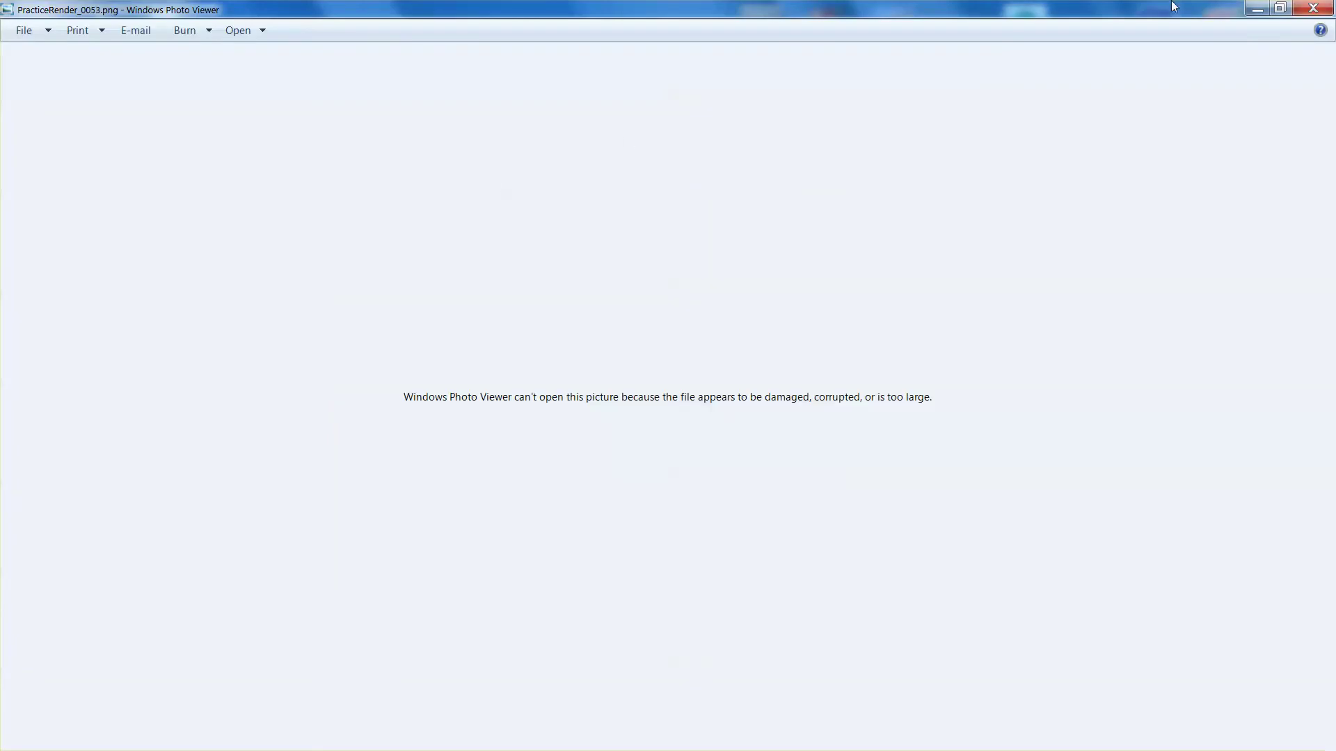
{"action": "left_click", "coordinate": [1257, 8]}
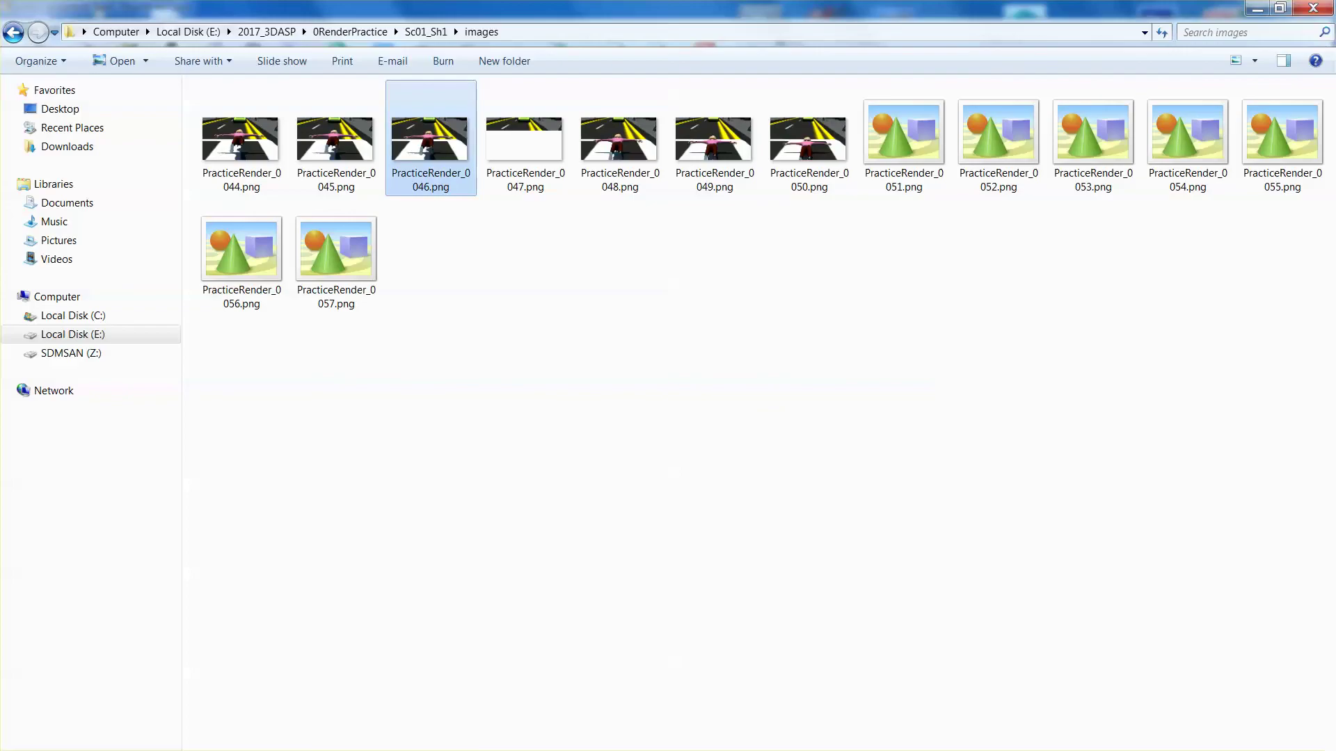
{"action": "key", "text": "alt+Tab"}
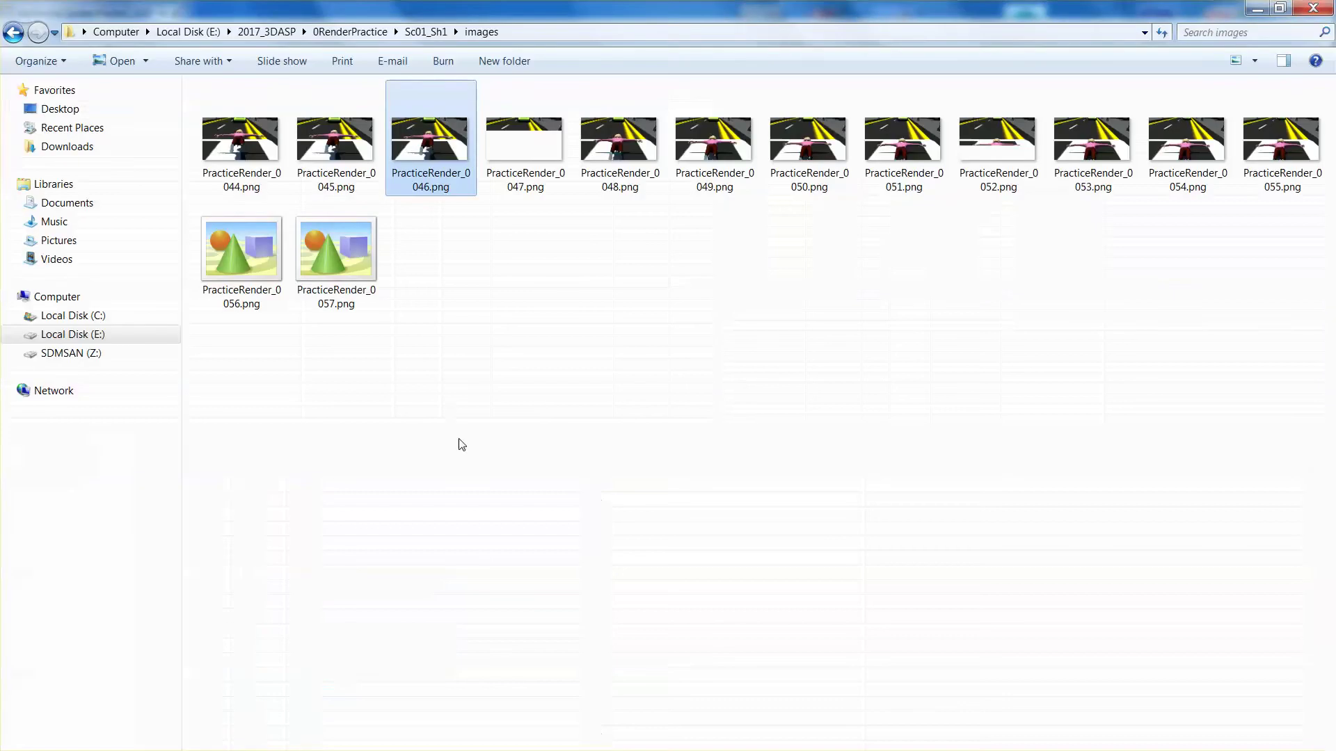
Step: Flip through the newly rendered frames from the first one, then recheck the queue
{"action": "double_click", "coordinate": [242, 133]}
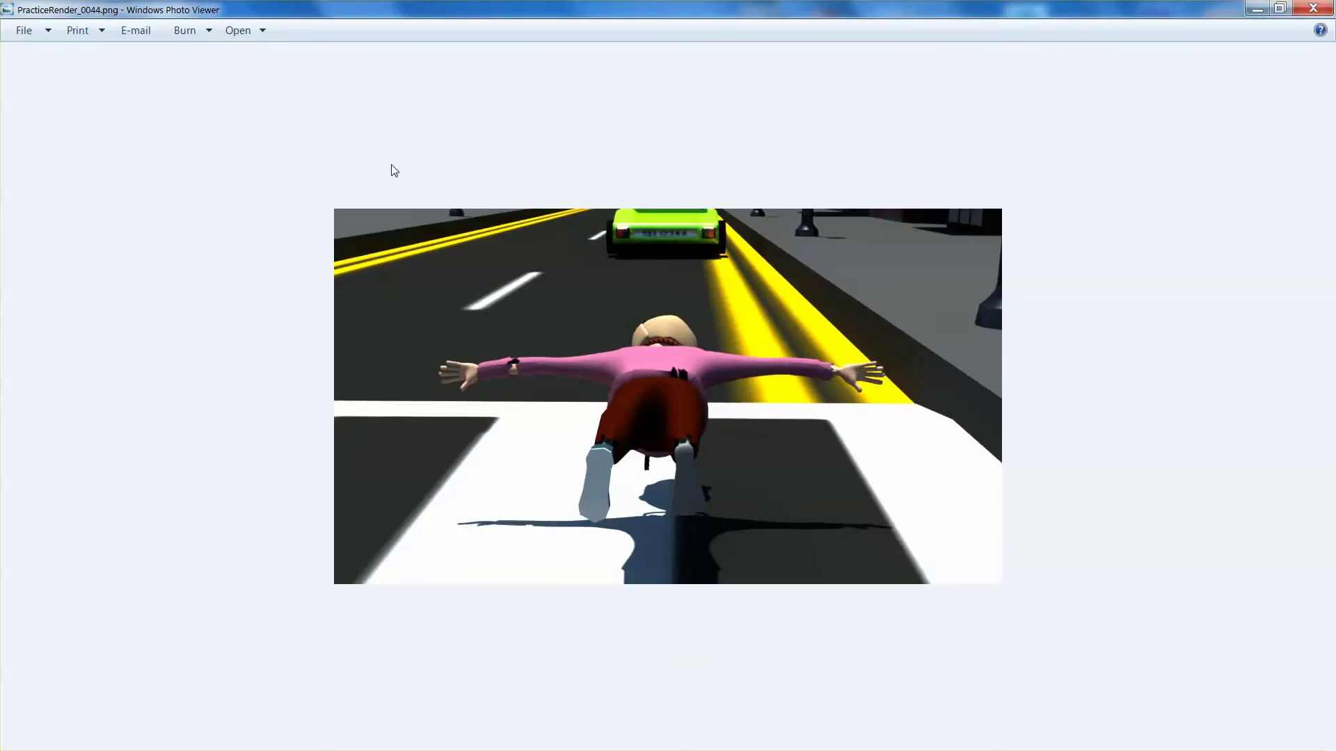
{"action": "key", "text": "Right"}
{"action": "key", "text": "Right"}
{"action": "key", "text": "Right"}
{"action": "key", "text": "Right"}
{"action": "key", "text": "Right"}
{"action": "key", "text": "Right"}
{"action": "key", "text": "Right"}
{"action": "key", "text": "Right"}
{"action": "key", "text": "Right"}
{"action": "key", "text": "Right"}
{"action": "key", "text": "Right"}
{"action": "key", "text": "Right"}
{"action": "key", "text": "Right"}
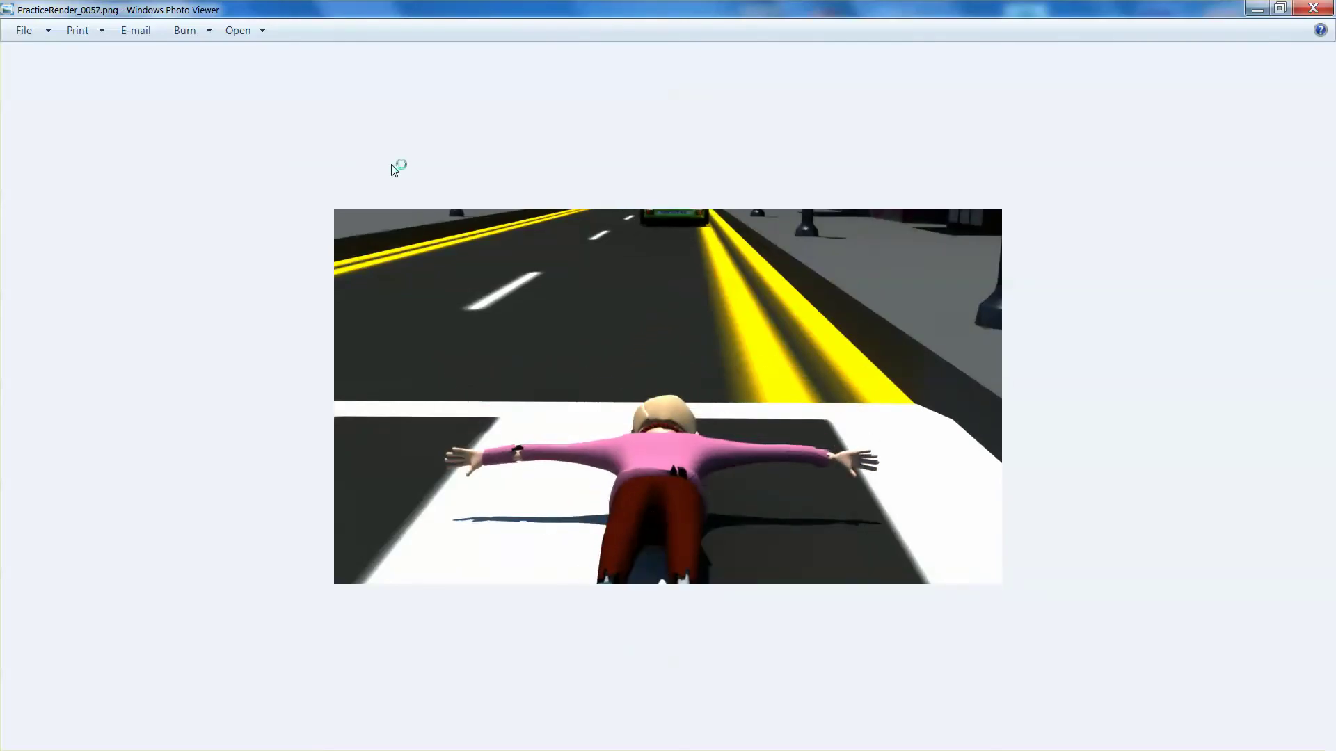
{"action": "key", "text": "Left"}
{"action": "key", "text": "Left"}
{"action": "key", "text": "Left"}
{"action": "key", "text": "Left"}
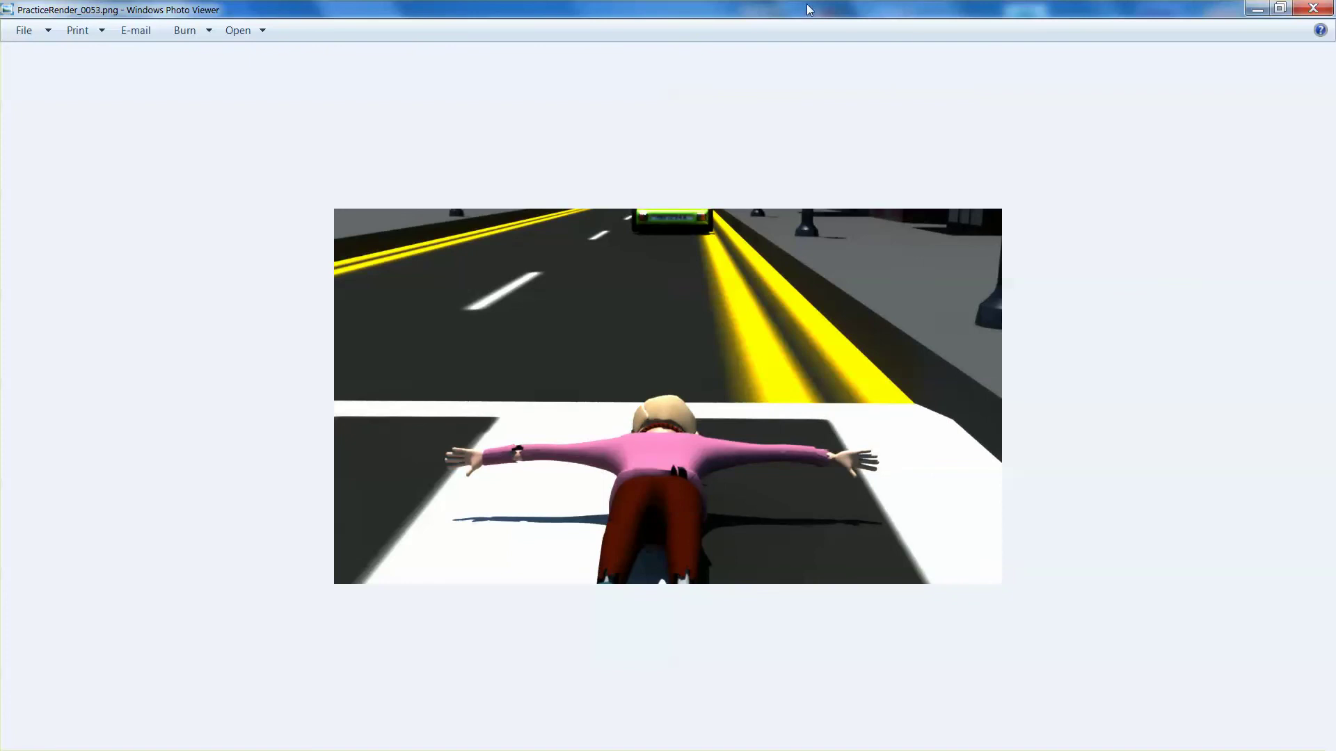
{"action": "key", "text": "Left"}
{"action": "key", "text": "Left"}
{"action": "key", "text": "Left"}
{"action": "key", "text": "Left"}
{"action": "key", "text": "Left"}
{"action": "key", "text": "Left"}
{"action": "key", "text": "Left"}
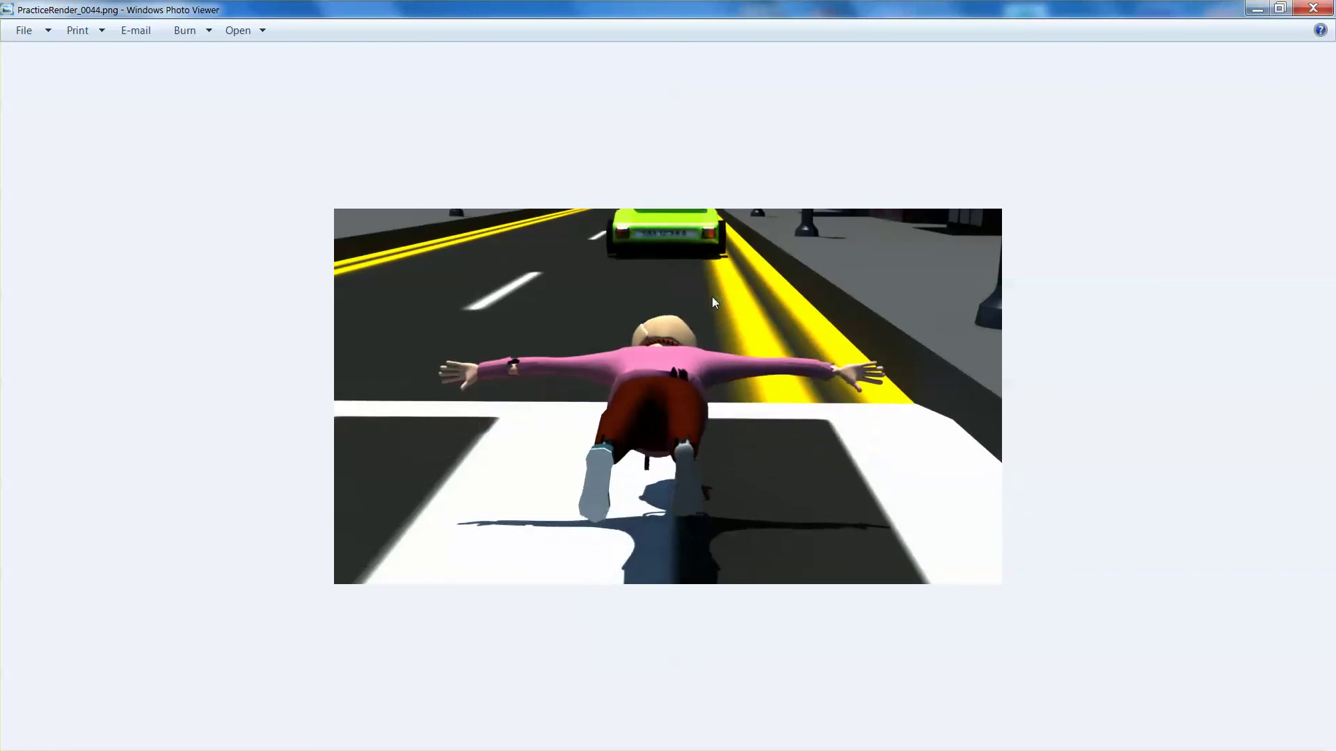
{"action": "key", "text": "Right"}
{"action": "key", "text": "Right"}
{"action": "key", "text": "Right"}
{"action": "key", "text": "Right"}
{"action": "key", "text": "Right"}
{"action": "key", "text": "Left"}
{"action": "key", "text": "Left"}
{"action": "key", "text": "Left"}
{"action": "key", "text": "Left"}
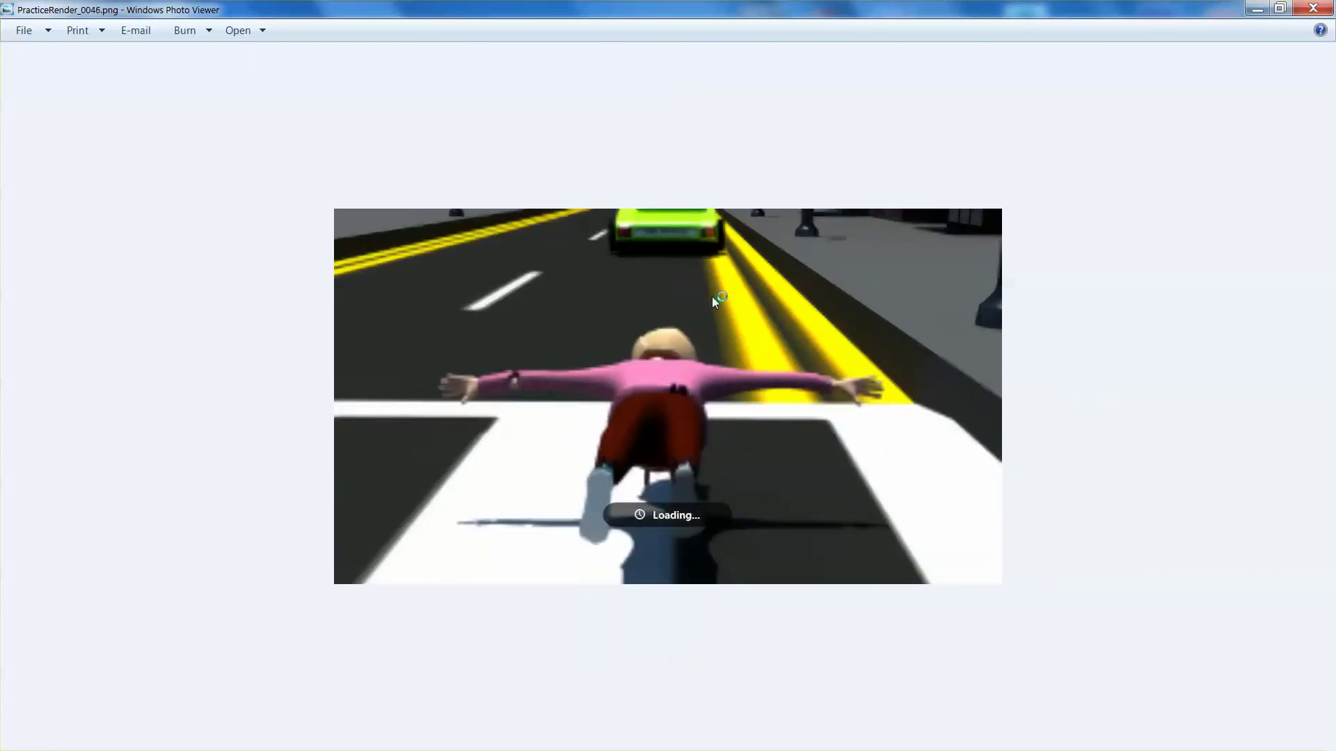
{"action": "key", "text": "Left"}
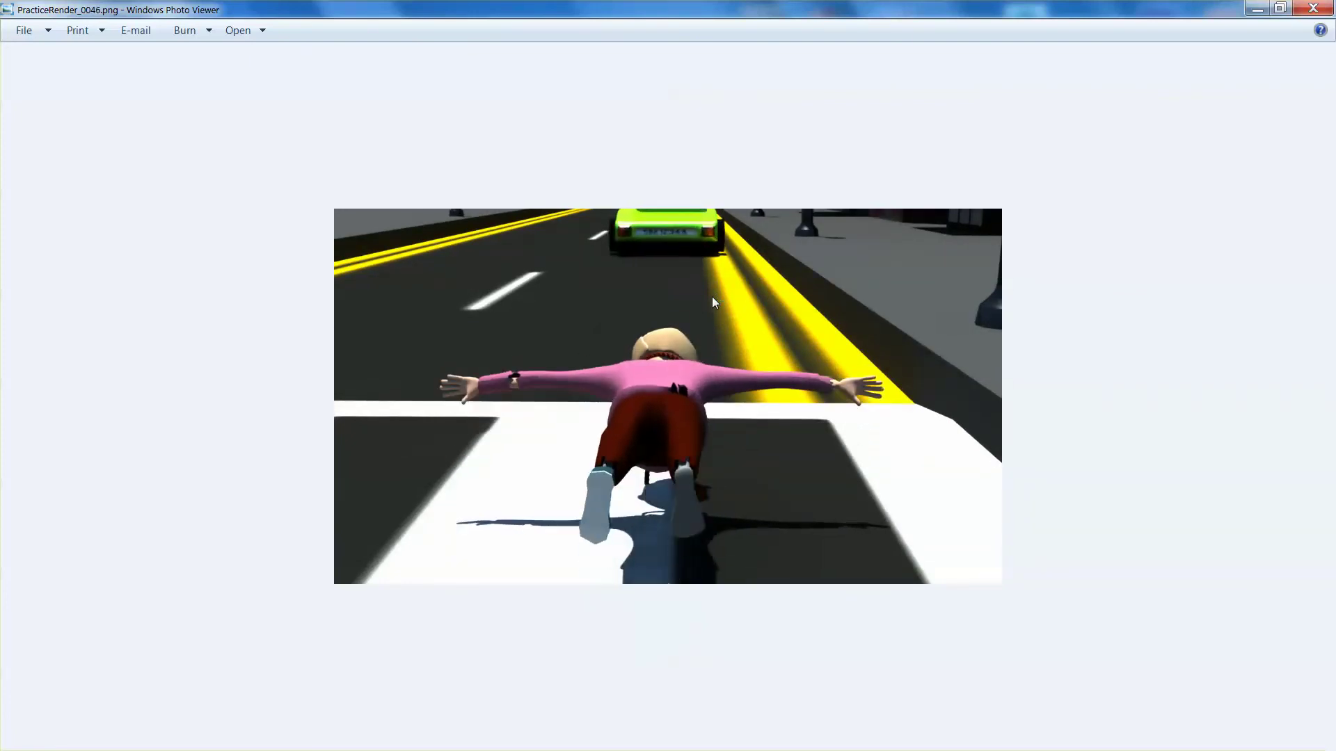
{"action": "left_click", "coordinate": [1311, 10]}
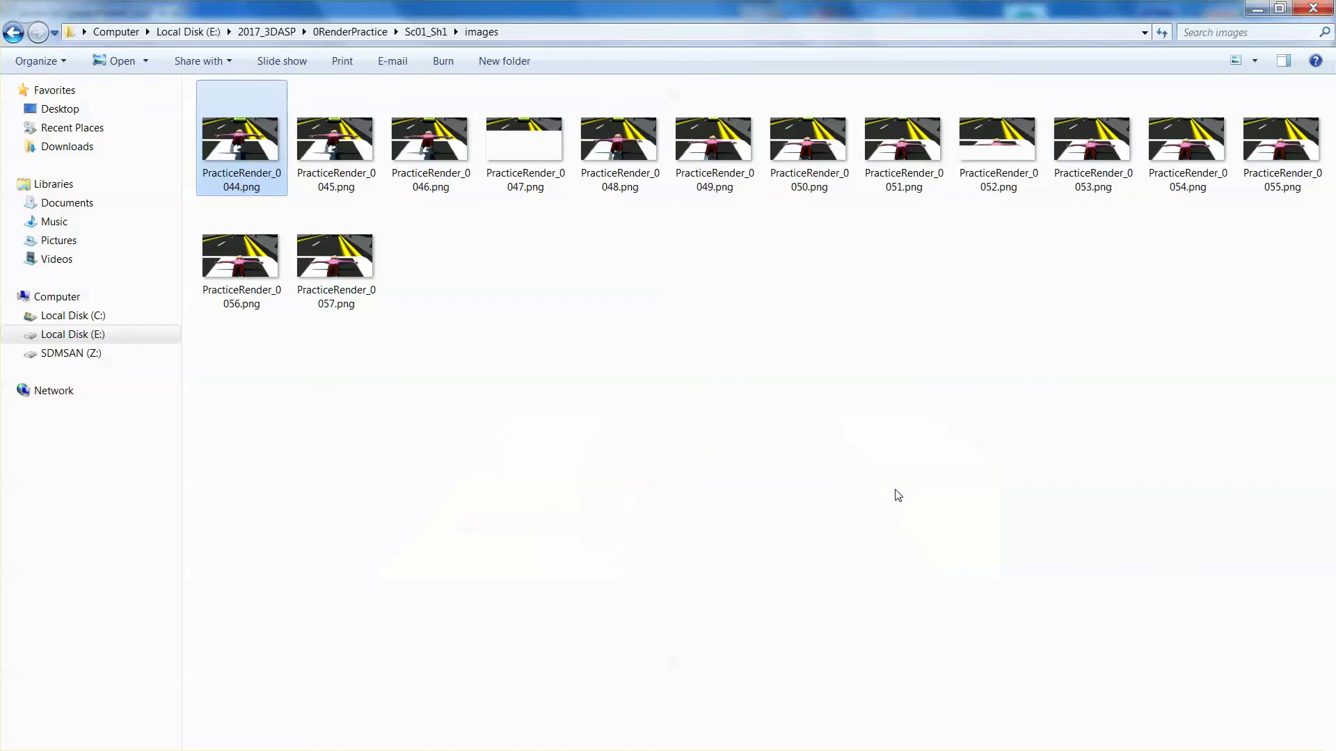
{"action": "key", "text": "alt+Tab"}
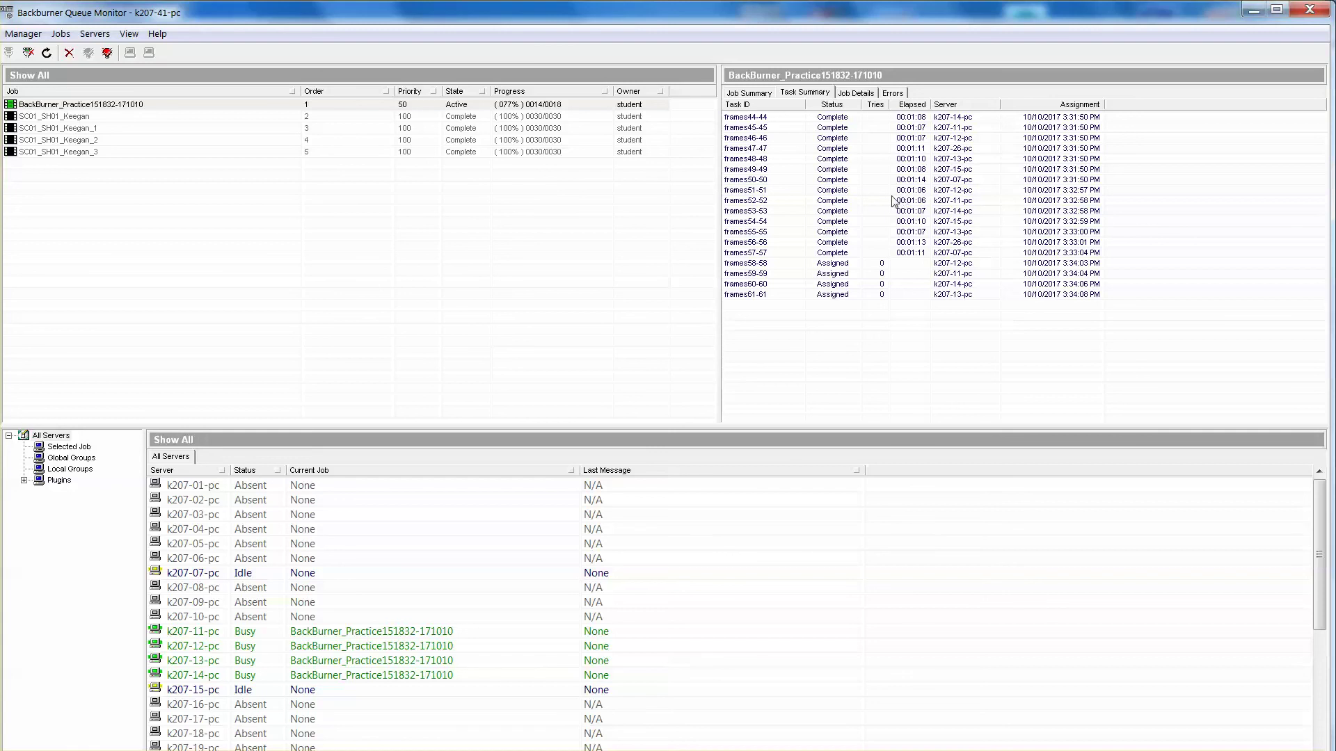
Step: Close the leftover Windows Photo Viewer windows from the taskbar
{"action": "mouse_move", "coordinate": [666, 750]}
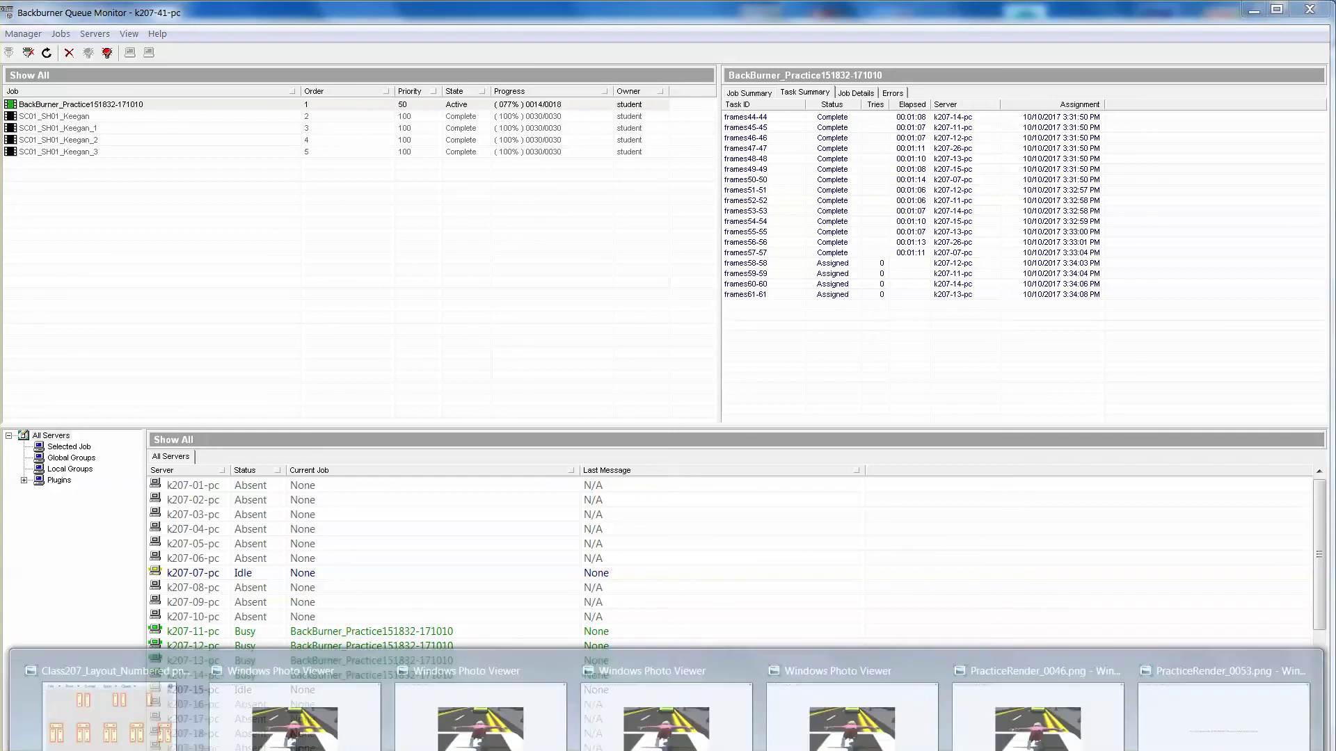
{"action": "left_click", "coordinate": [381, 666]}
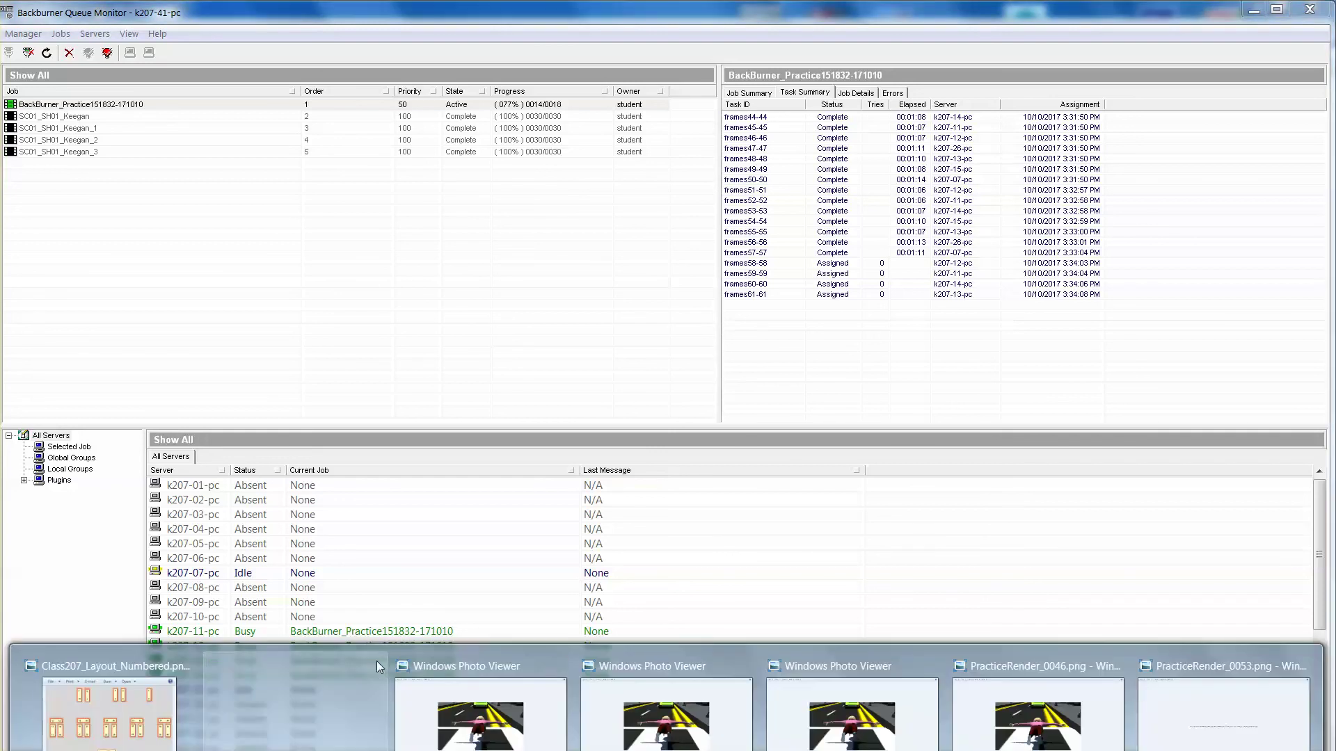
{"action": "left_click", "coordinate": [375, 663]}
{"action": "left_click", "coordinate": [376, 663]}
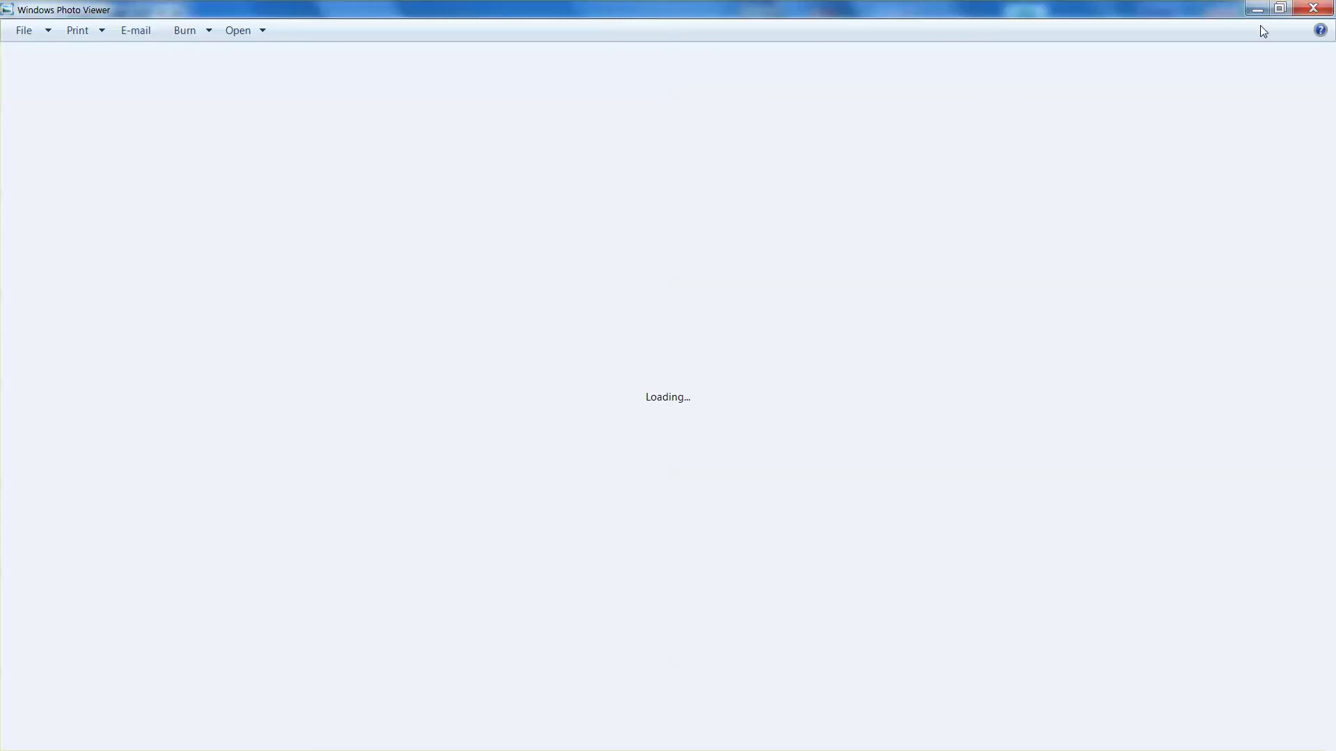
{"action": "left_click", "coordinate": [1312, 9]}
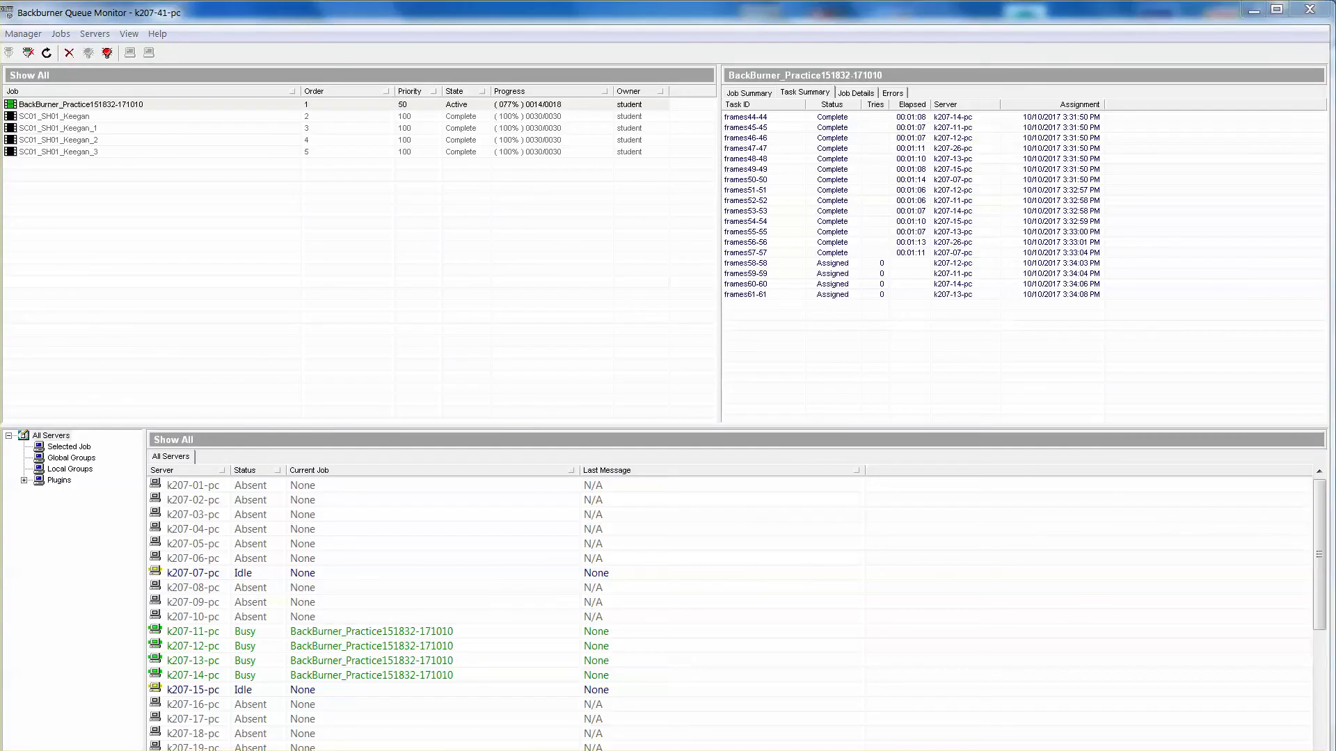
{"action": "mouse_move", "coordinate": [511, 749]}
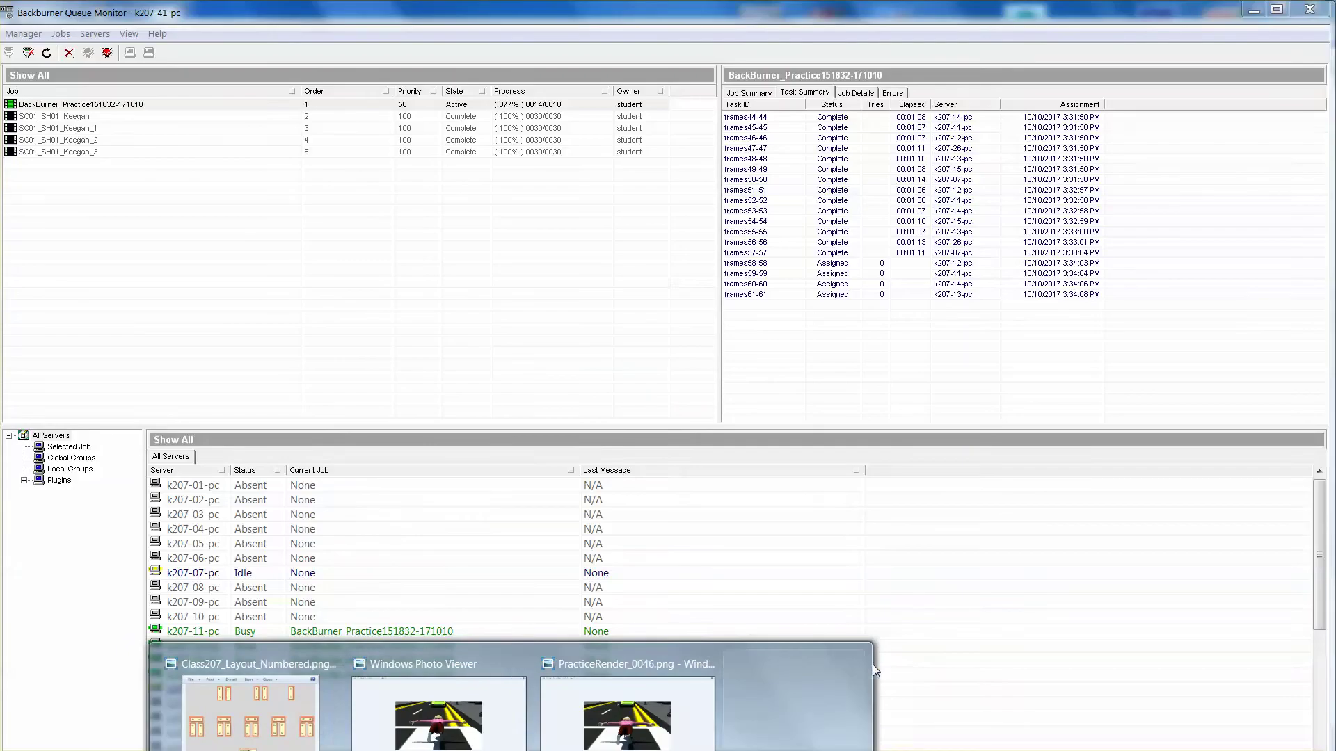
{"action": "mouse_move", "coordinate": [780, 667]}
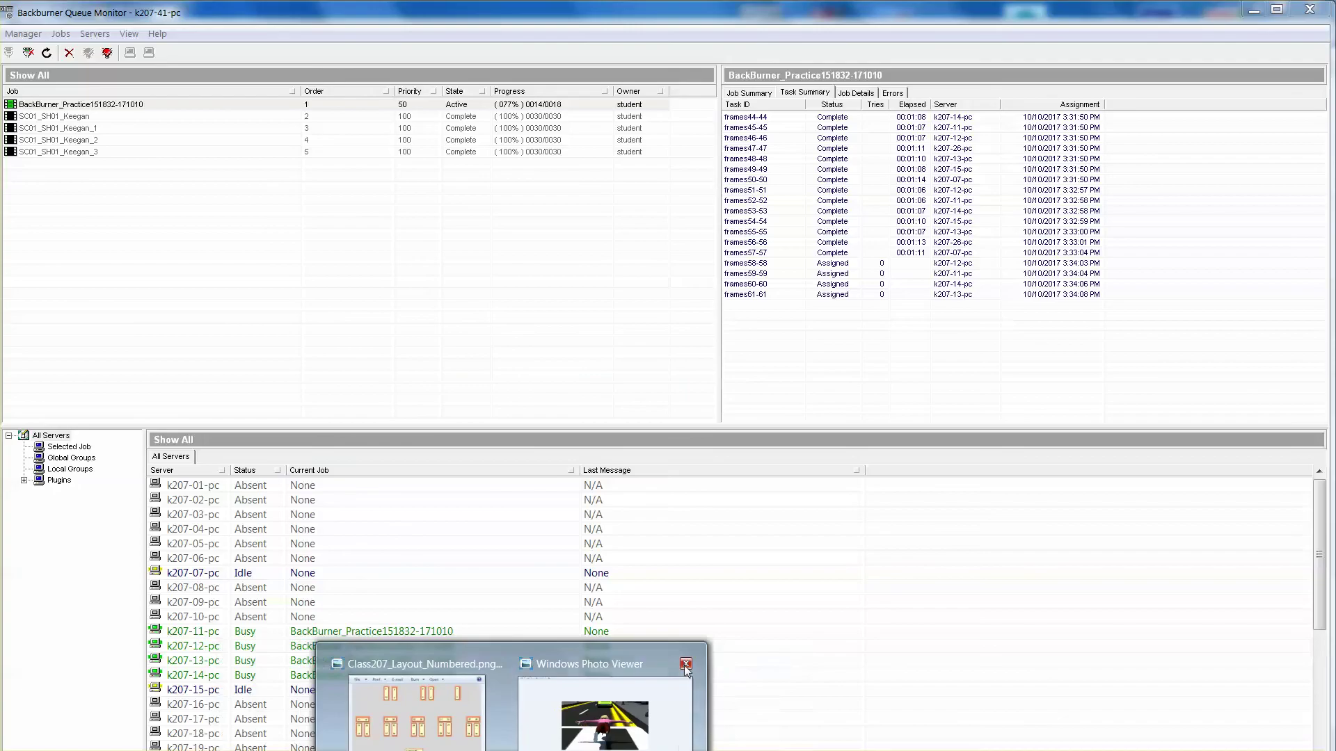
{"action": "left_click", "coordinate": [685, 665]}
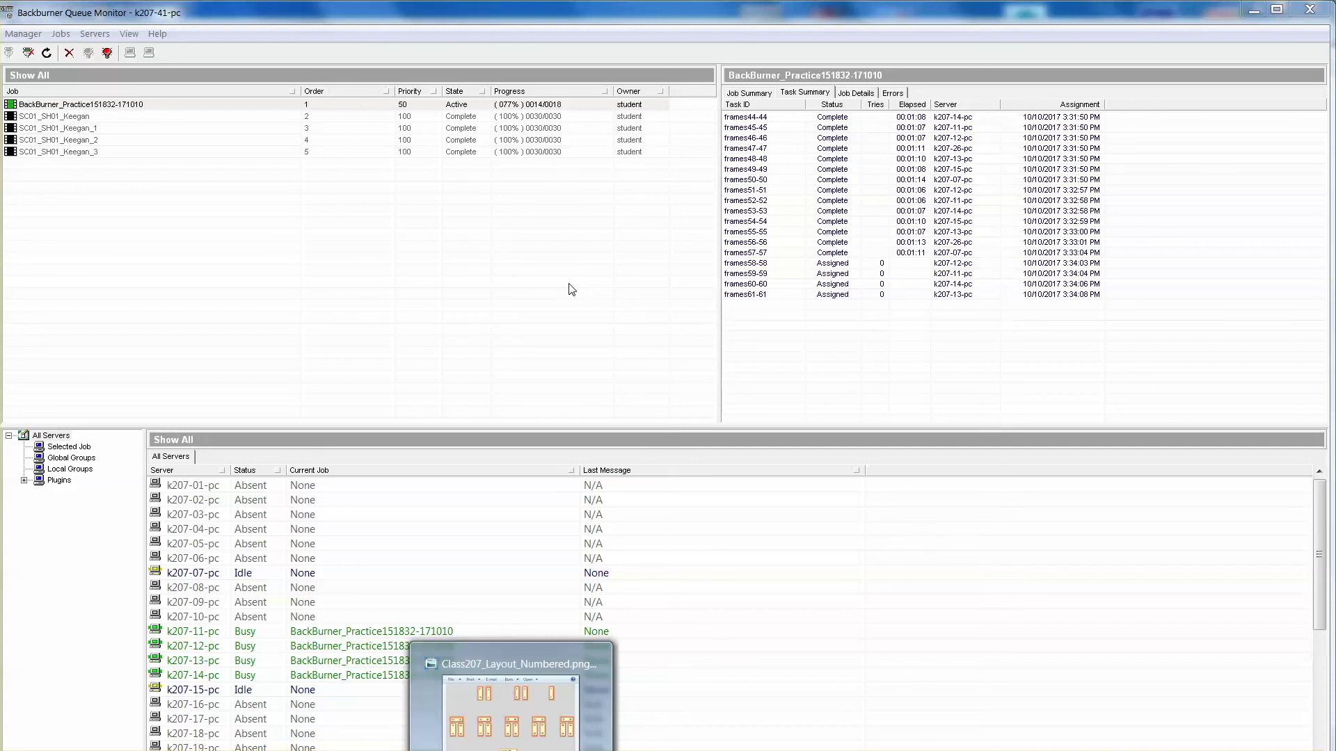
Step: Inspect frames 058–061 in the images folder, then confirm the job is 100% complete
{"action": "key", "text": "alt+Tab"}
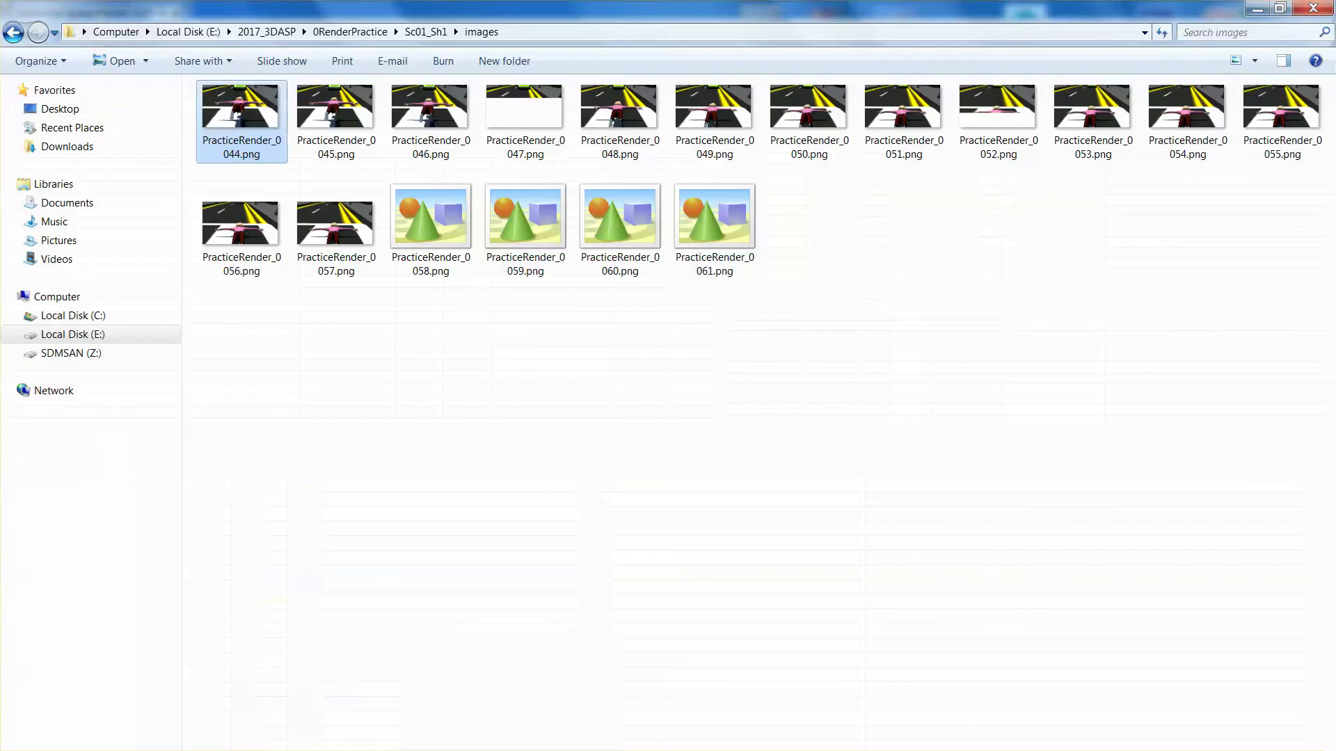
{"action": "left_click_drag", "start_coordinate": [881, 397], "coordinate": [432, 278]}
{"action": "left_click", "coordinate": [480, 409]}
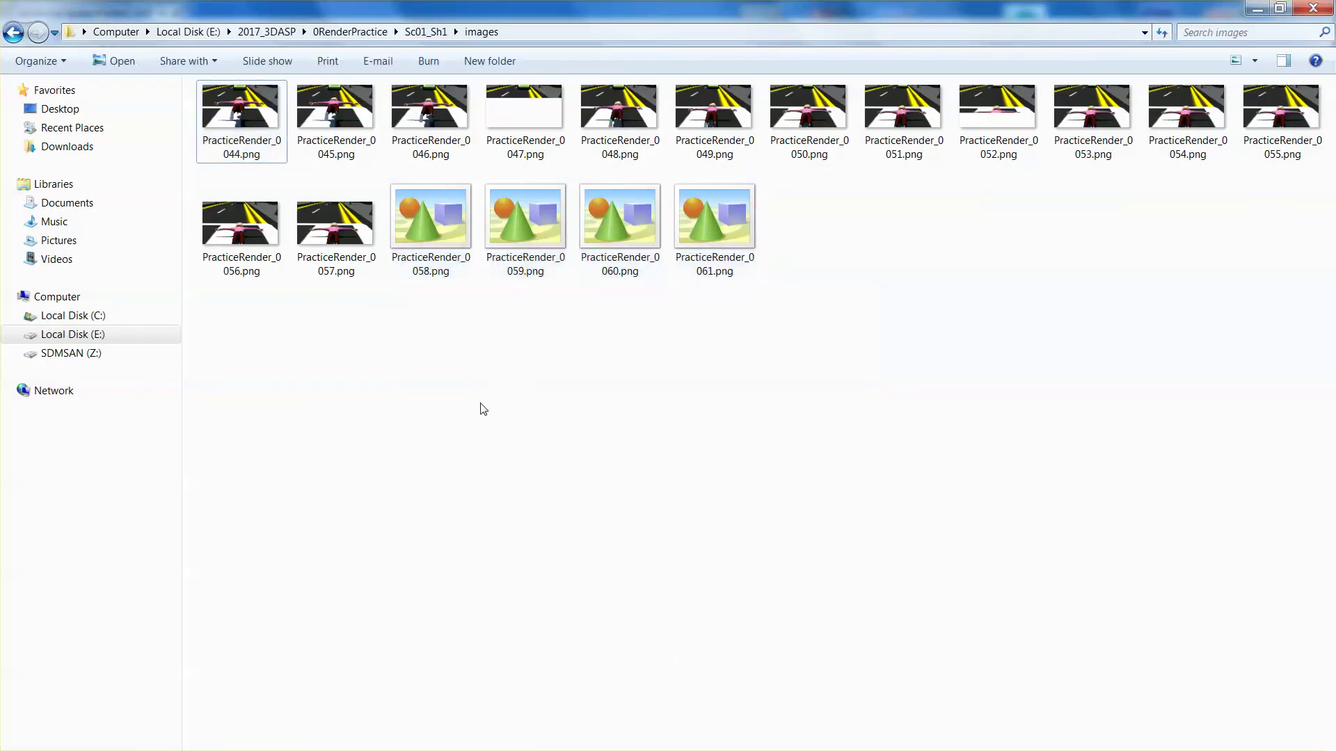
{"action": "key", "text": "alt+Tab"}
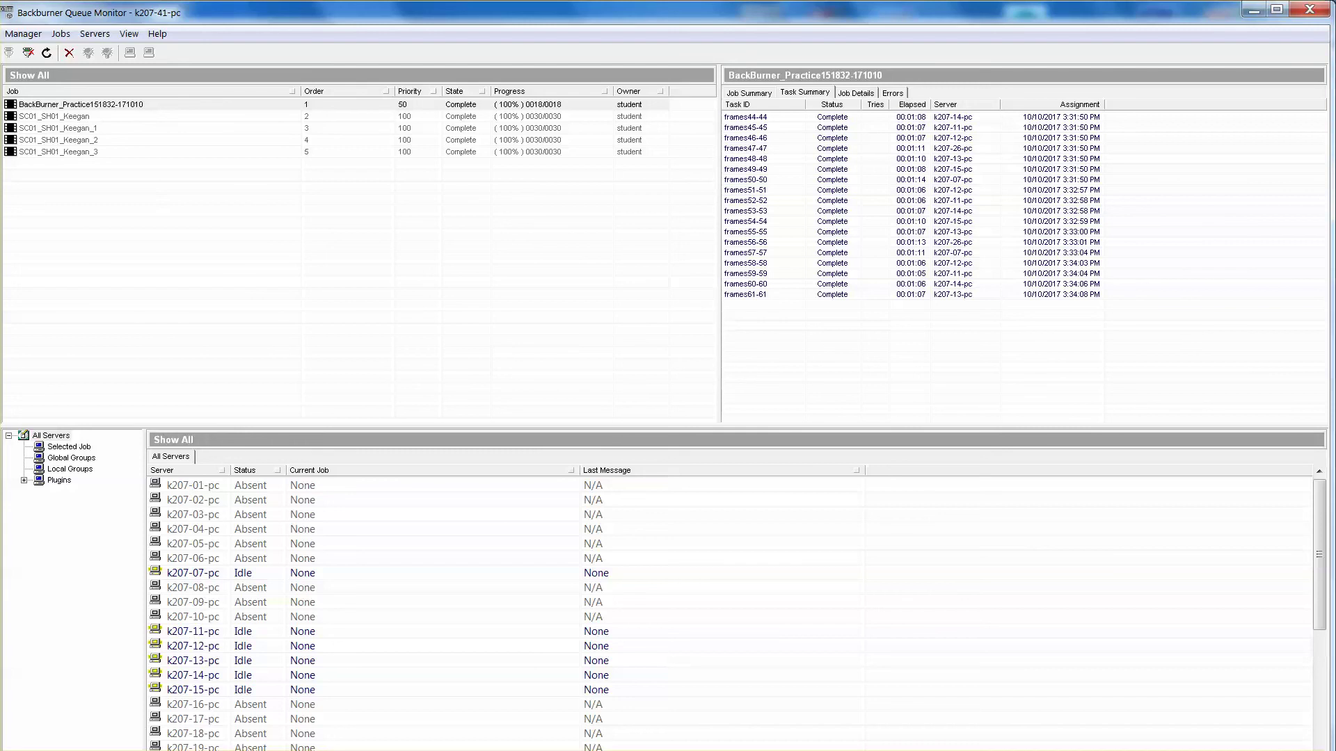
Step: Step through PracticeRender frames full-size from 0044, then browse to Local Disk (E:)
{"action": "key", "text": "alt+Tab"}
{"action": "left_click", "coordinate": [242, 126]}
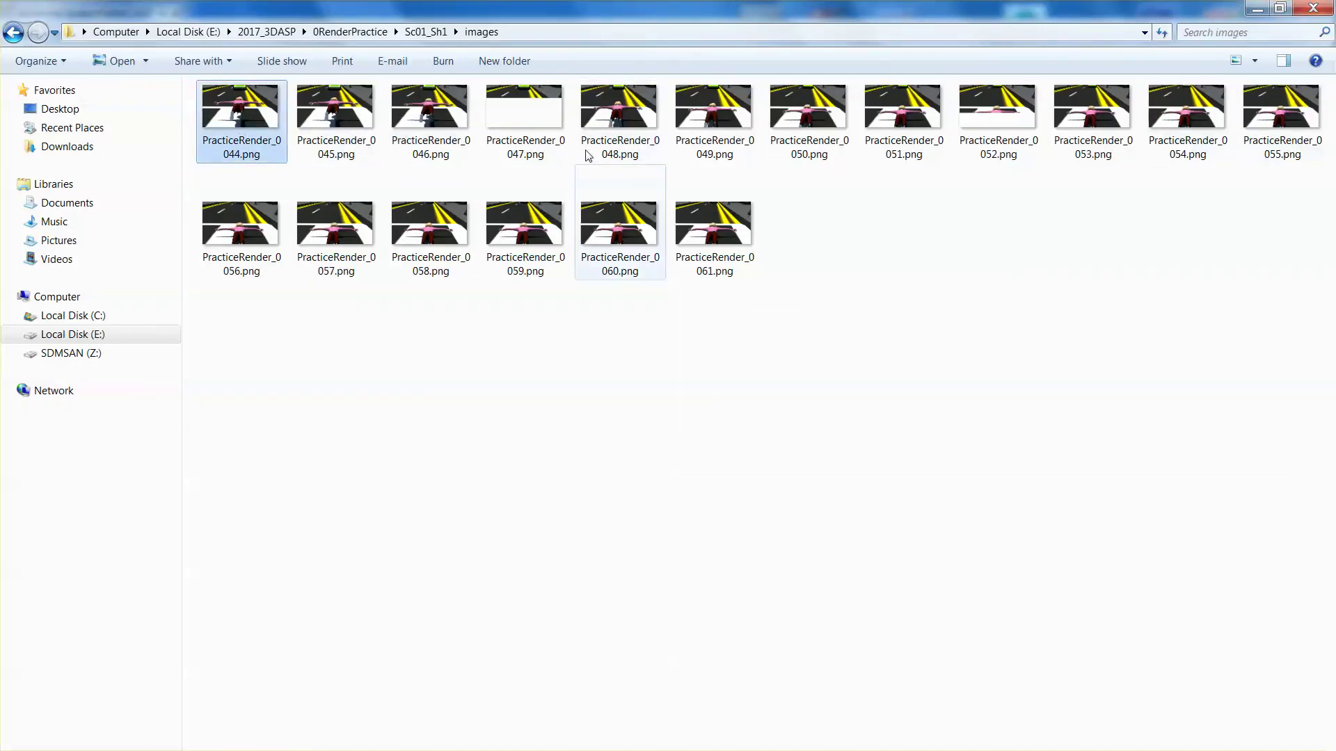
{"action": "double_click", "coordinate": [271, 131]}
{"action": "key", "text": "Right"}
{"action": "key", "text": "Right"}
{"action": "key", "text": "Right"}
{"action": "key", "text": "Right"}
{"action": "key", "text": "Right"}
{"action": "key", "text": "Right"}
{"action": "key", "text": "Right"}
{"action": "key", "text": "Right"}
{"action": "key", "text": "Right"}
{"action": "key", "text": "Right"}
{"action": "key", "text": "Right"}
{"action": "key", "text": "Right"}
{"action": "key", "text": "Right"}
{"action": "key", "text": "Right"}
{"action": "key", "text": "Right"}
{"action": "key", "text": "Right"}
{"action": "key", "text": "Right"}
{"action": "key", "text": "Right"}
{"action": "key", "text": "Right"}
{"action": "key", "text": "Right"}
{"action": "key", "text": "Right"}
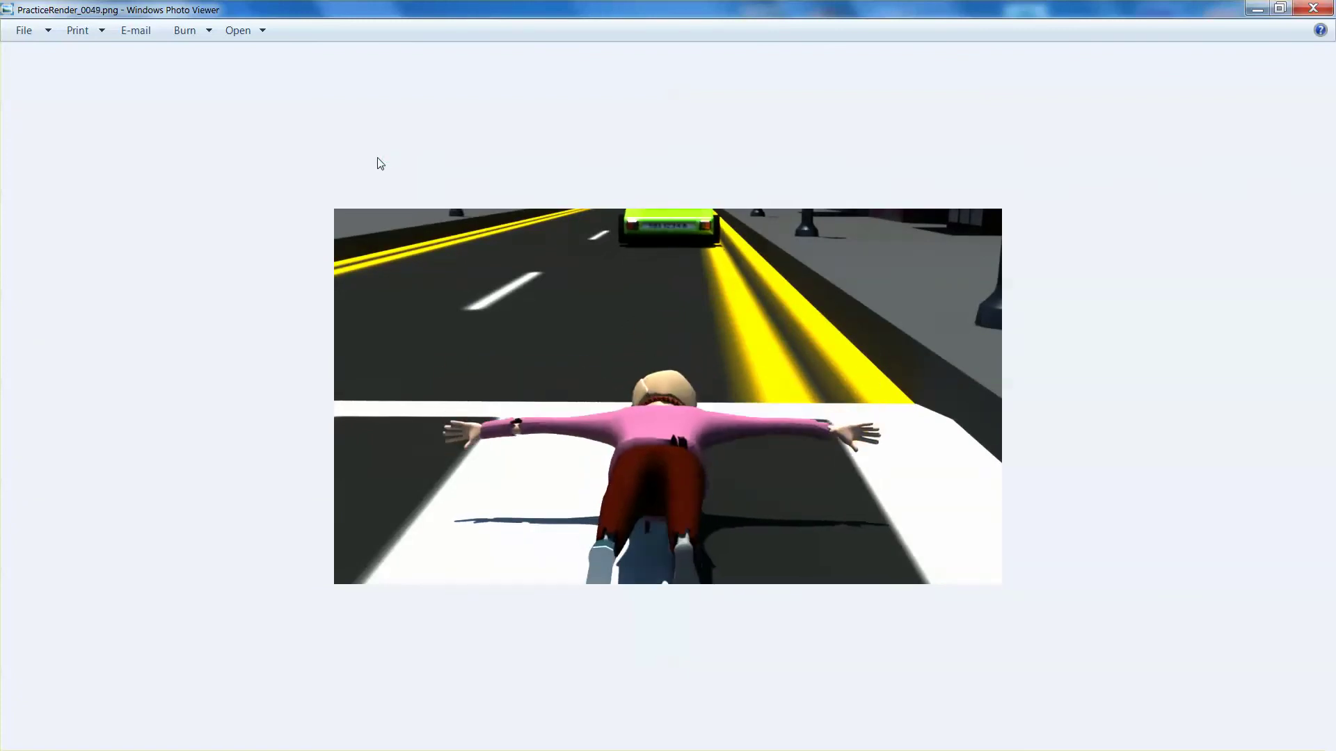
{"action": "key", "text": "Left"}
{"action": "key", "text": "Left"}
{"action": "key", "text": "Left"}
{"action": "key", "text": "Left"}
{"action": "key", "text": "Left"}
{"action": "key", "text": "Left"}
{"action": "key", "text": "Left"}
{"action": "key", "text": "Left"}
{"action": "key", "text": "Left"}
{"action": "key", "text": "Left"}
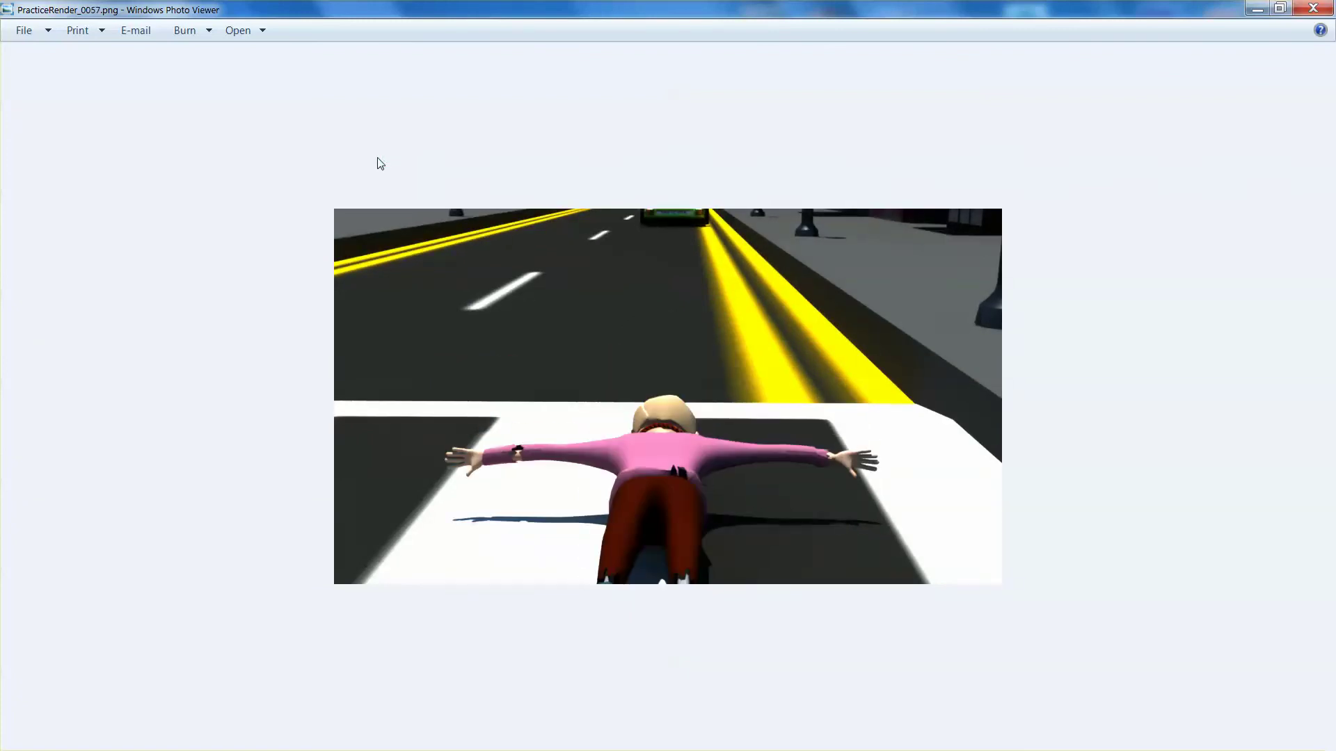
{"action": "left_click", "coordinate": [1310, 7]}
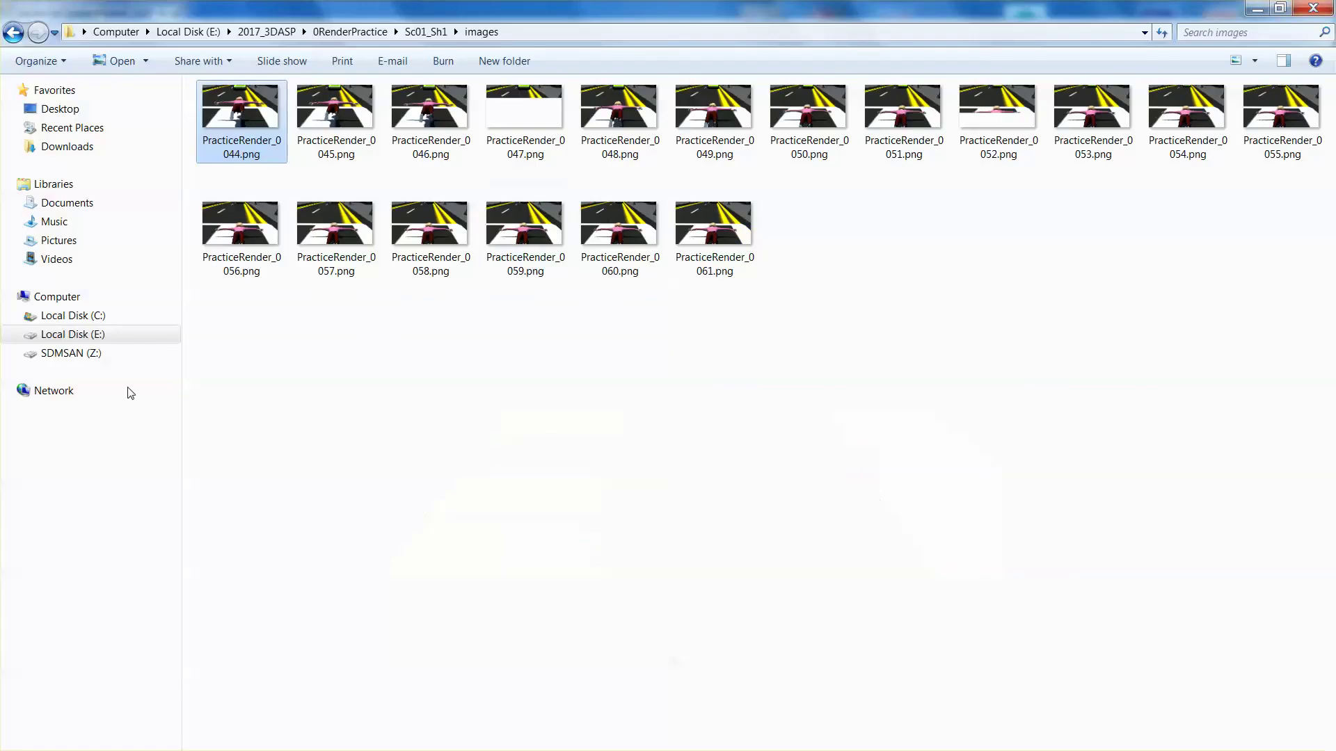
{"action": "left_click", "coordinate": [91, 339]}
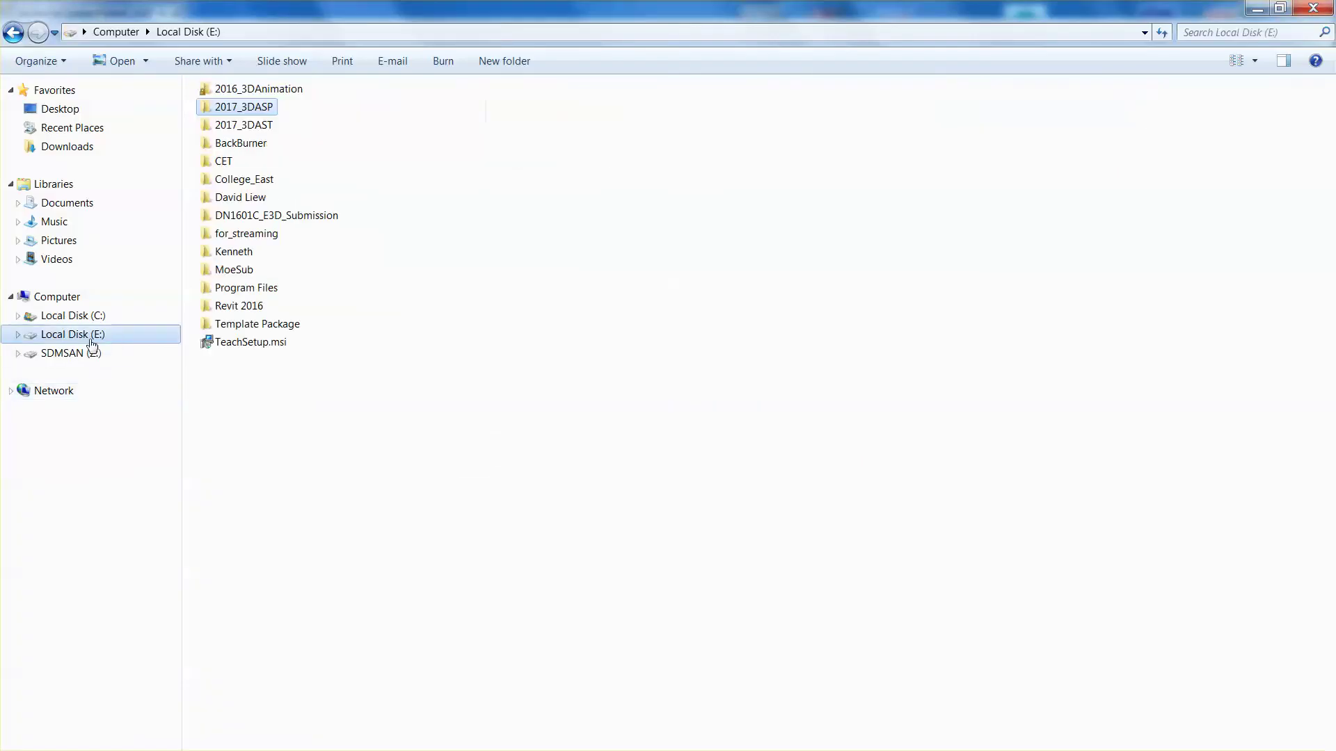
Step: Launch VirtualDub.exe from 2017_3DAST\UsefulSoftware\VirtualDub-1.10.4 and minimize the other windows
{"action": "double_click", "coordinate": [233, 126]}
{"action": "double_click", "coordinate": [258, 319]}
{"action": "double_click", "coordinate": [261, 149]}
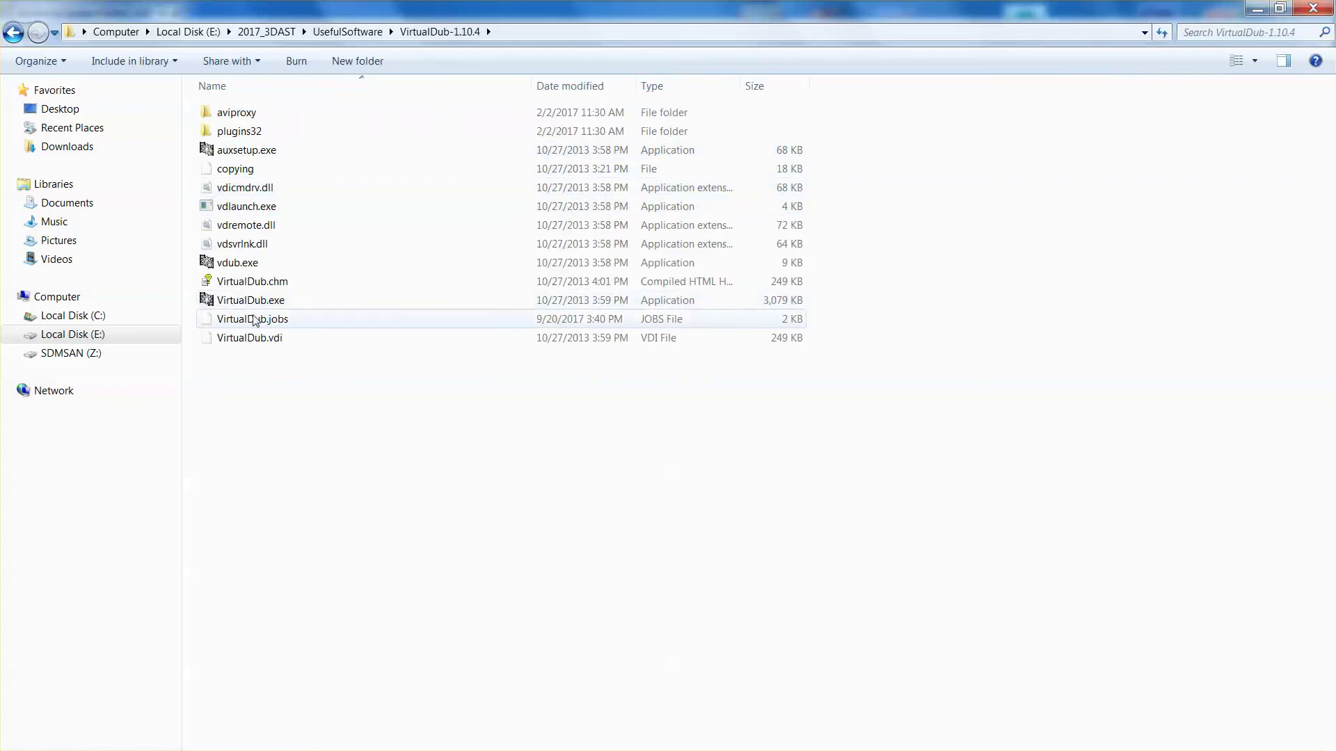
{"action": "double_click", "coordinate": [213, 306]}
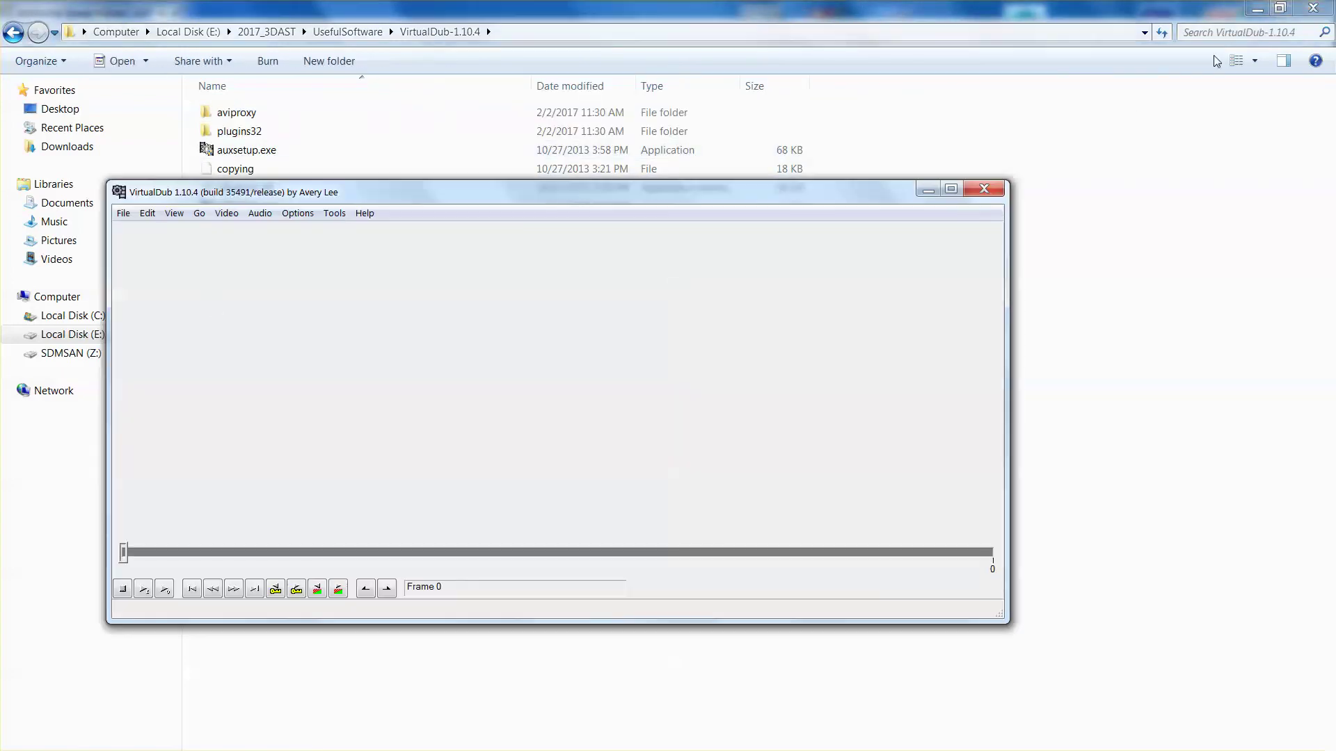
{"action": "left_click", "coordinate": [1257, 9]}
{"action": "left_click", "coordinate": [1270, 7]}
{"action": "left_click", "coordinate": [1254, 8]}
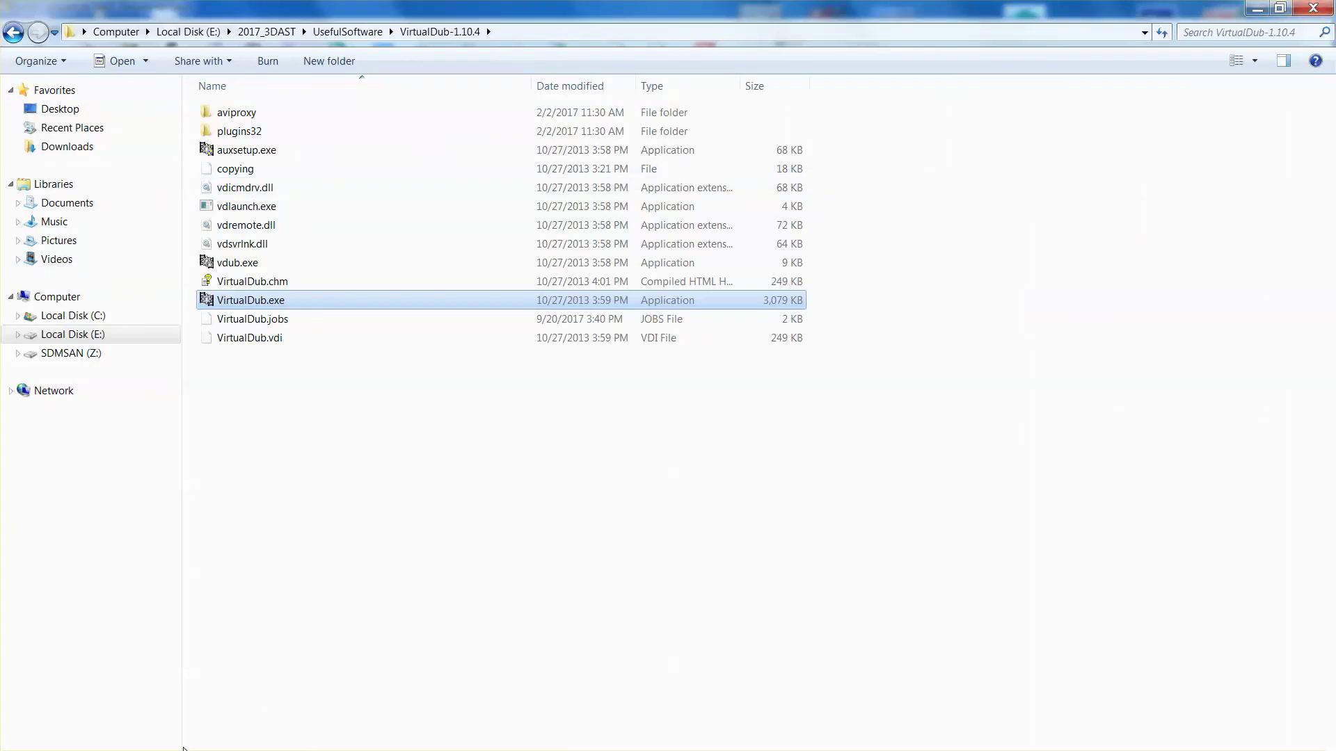
Step: Browse to 2017_3DASP\0RenderPractice\Sc01_Sh1\images in Explorer
{"action": "left_click", "coordinate": [187, 32]}
{"action": "double_click", "coordinate": [242, 107]}
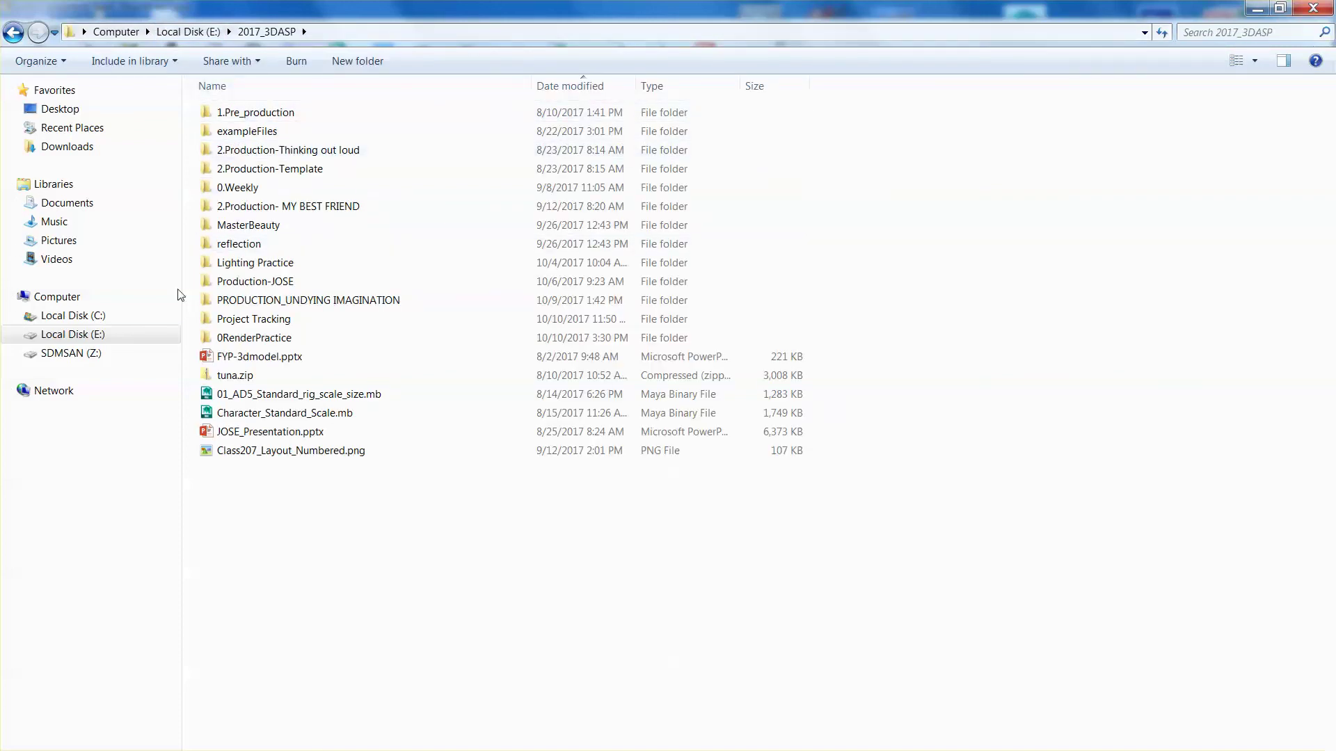
{"action": "left_click", "coordinate": [75, 340]}
{"action": "double_click", "coordinate": [261, 105]}
{"action": "left_click", "coordinate": [263, 87]}
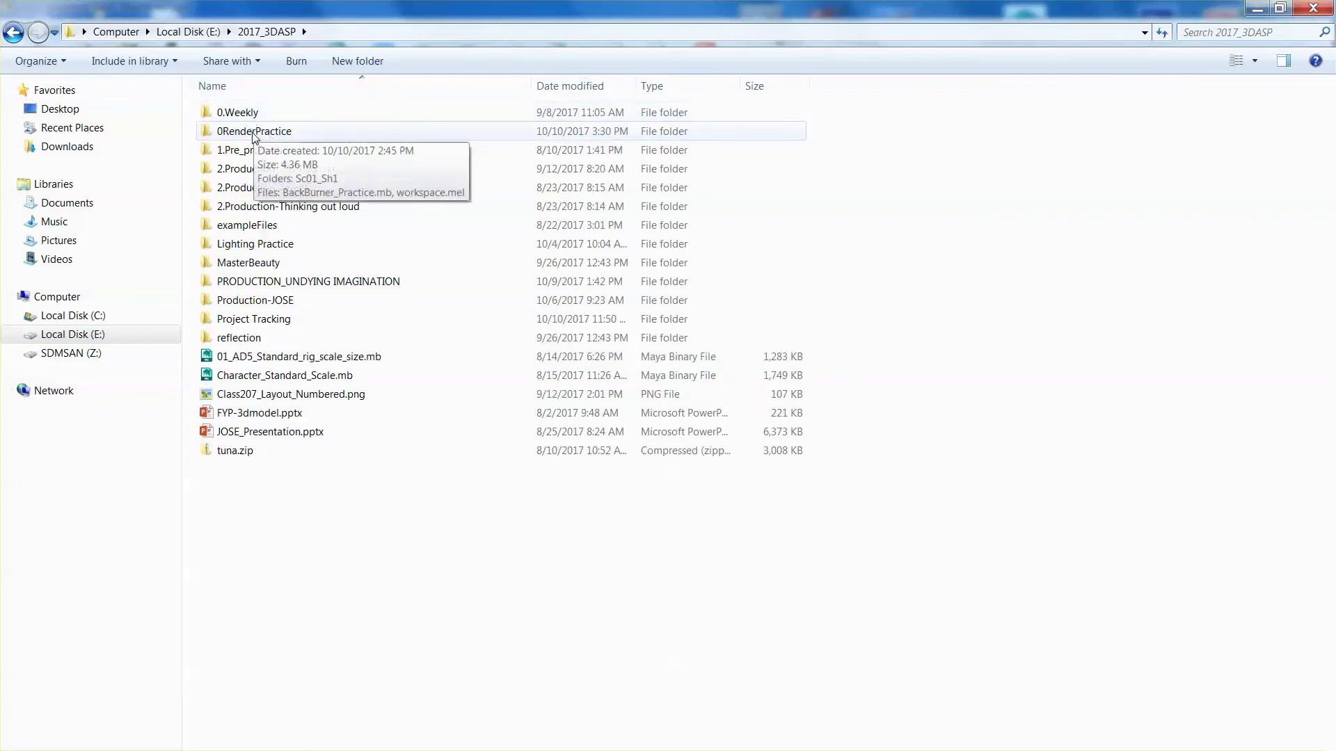
{"action": "double_click", "coordinate": [244, 132]}
{"action": "left_click", "coordinate": [247, 113]}
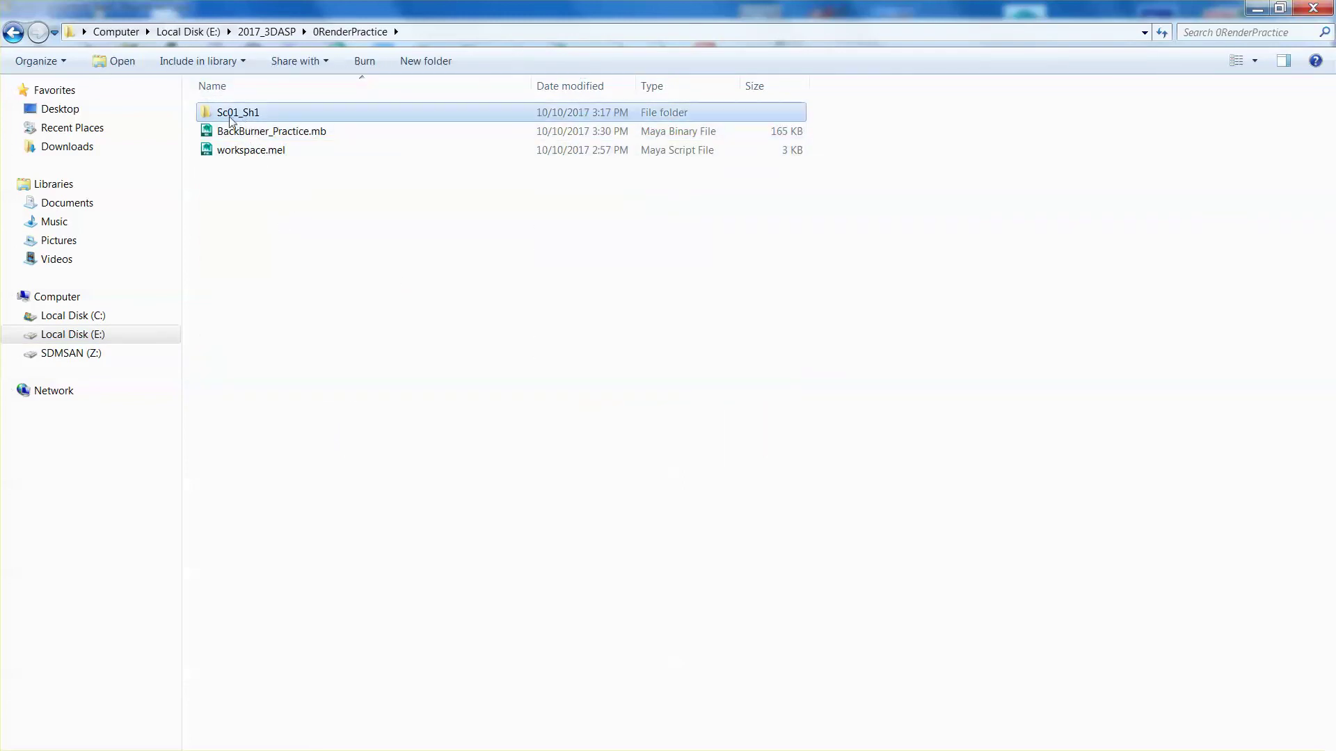
{"action": "double_click", "coordinate": [228, 115]}
{"action": "double_click", "coordinate": [226, 204]}
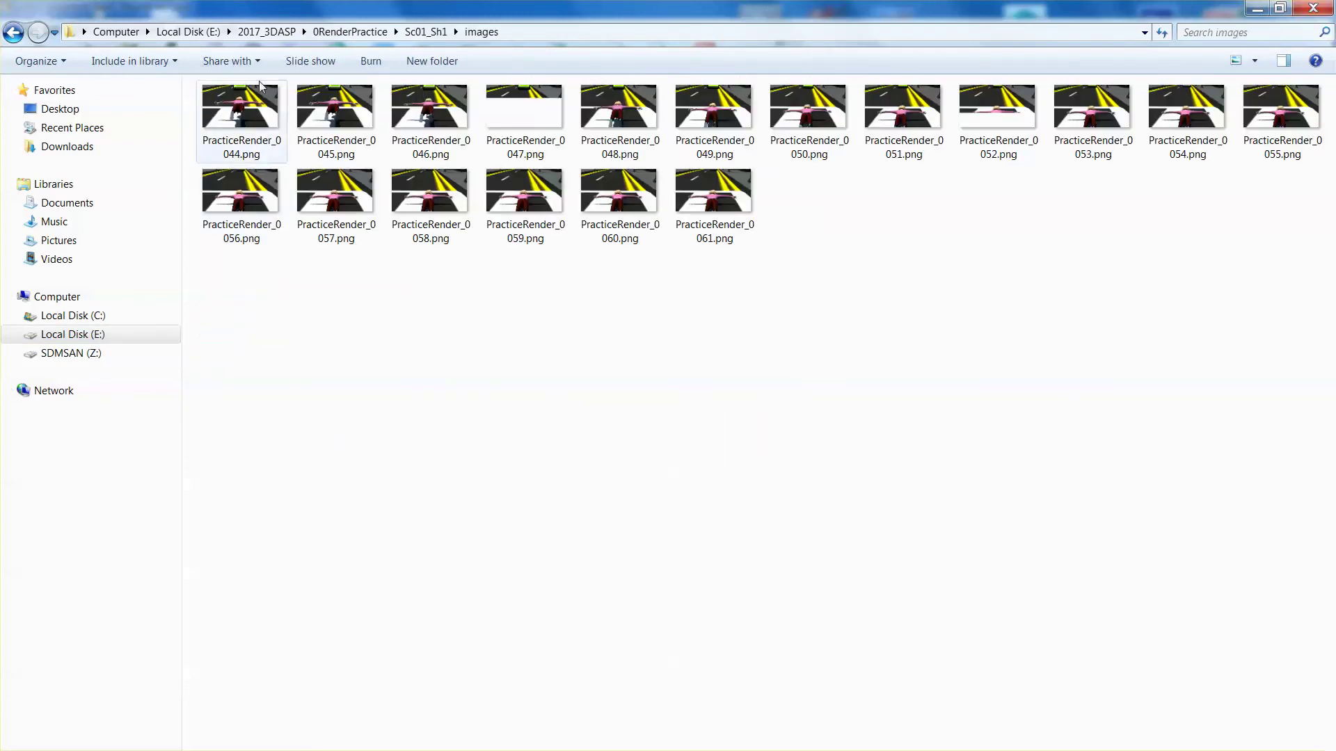
Step: Drag PracticeRender_0044.png into VirtualDub to load the PNG sequence
{"action": "left_click_drag", "start_coordinate": [260, 8], "coordinate": [608, 269]}
{"action": "left_click_drag", "start_coordinate": [689, 377], "coordinate": [278, 362]}
{"action": "left_click", "coordinate": [957, 192]}
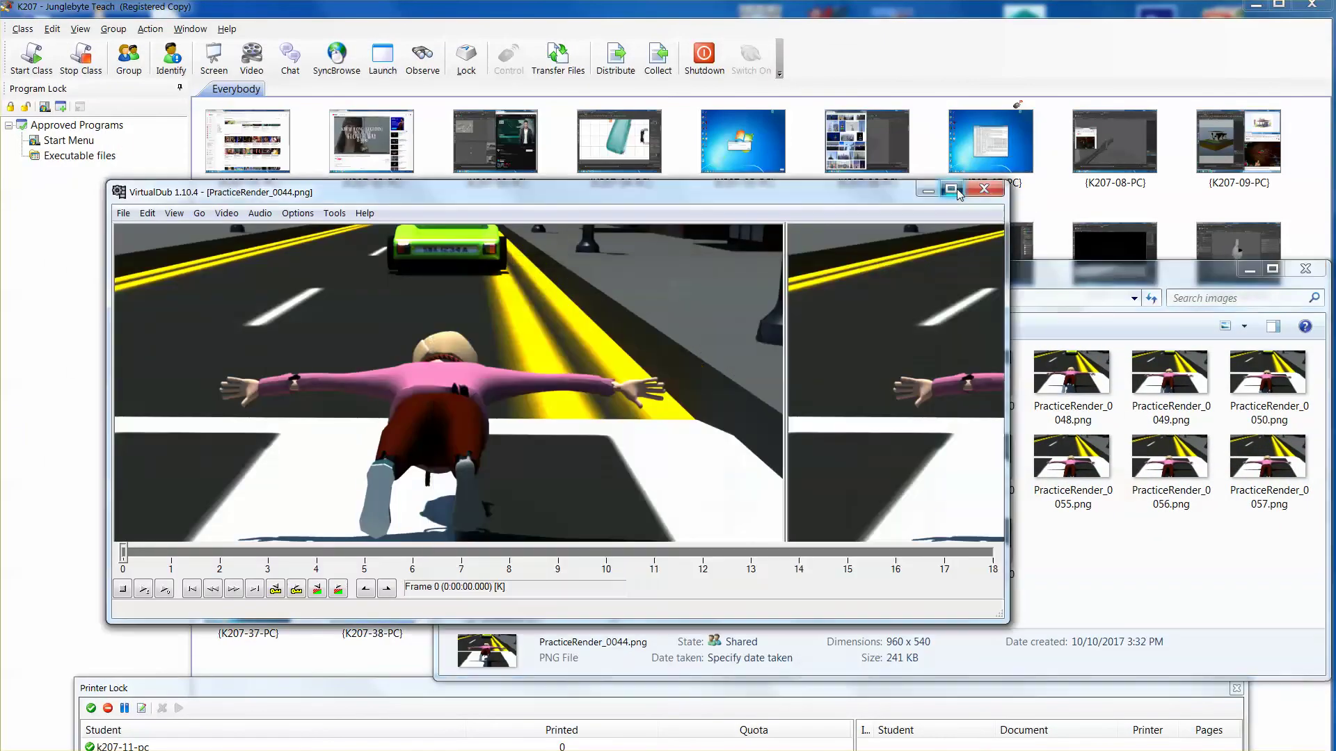
Step: Maximize VirtualDub, scrub the timeline between about frames 2 and 15, then close it
{"action": "left_click", "coordinate": [957, 192]}
{"action": "left_click_drag", "start_coordinate": [14, 736], "coordinate": [668, 736]}
{"action": "left_click_drag", "start_coordinate": [507, 737], "coordinate": [668, 736]}
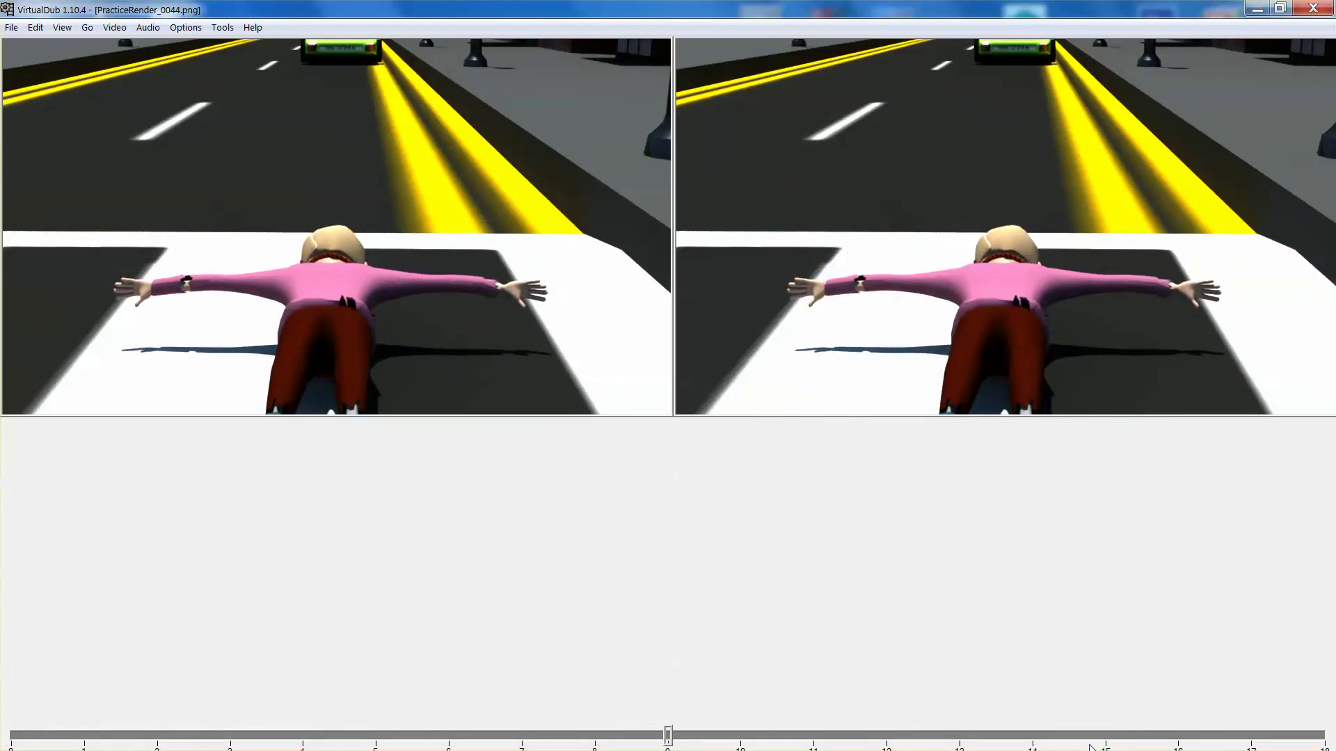
{"action": "left_click_drag", "start_coordinate": [668, 736], "coordinate": [157, 736]}
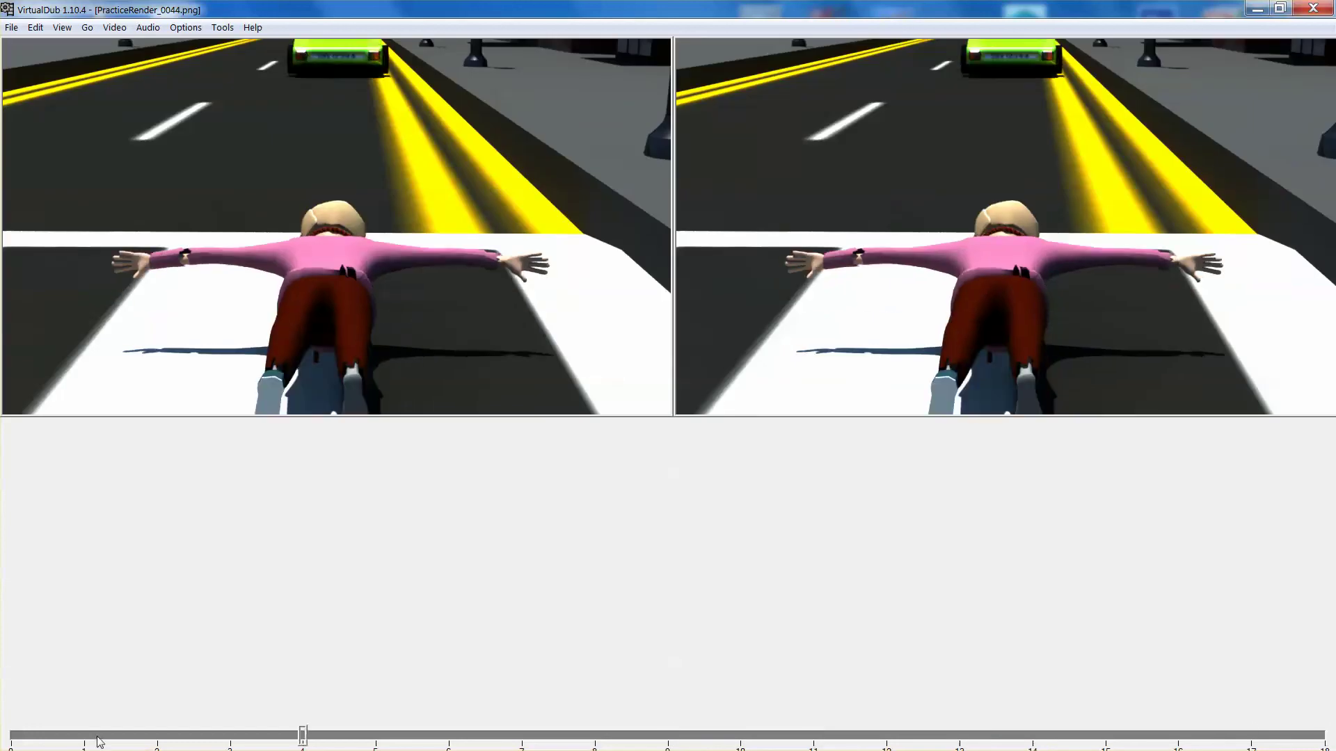
{"action": "left_click_drag", "start_coordinate": [64, 736], "coordinate": [303, 736]}
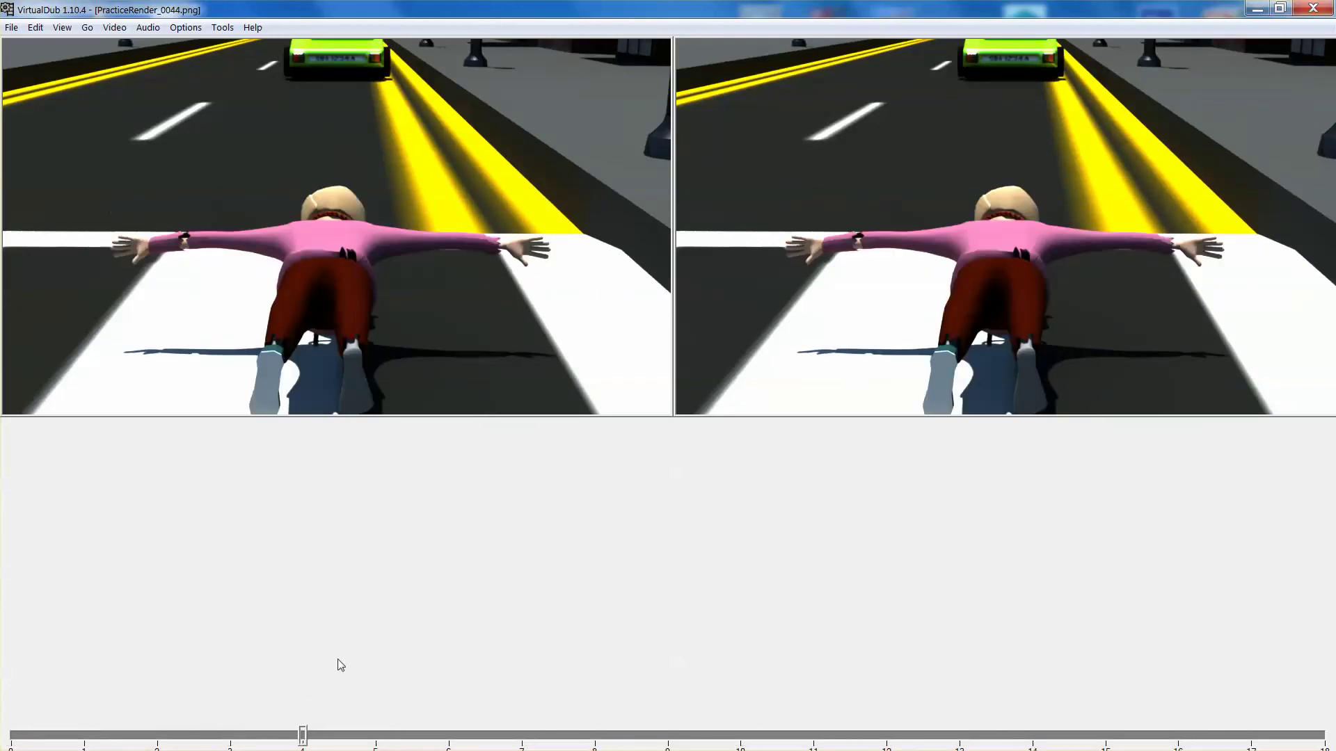
{"action": "left_click", "coordinate": [1317, 7]}
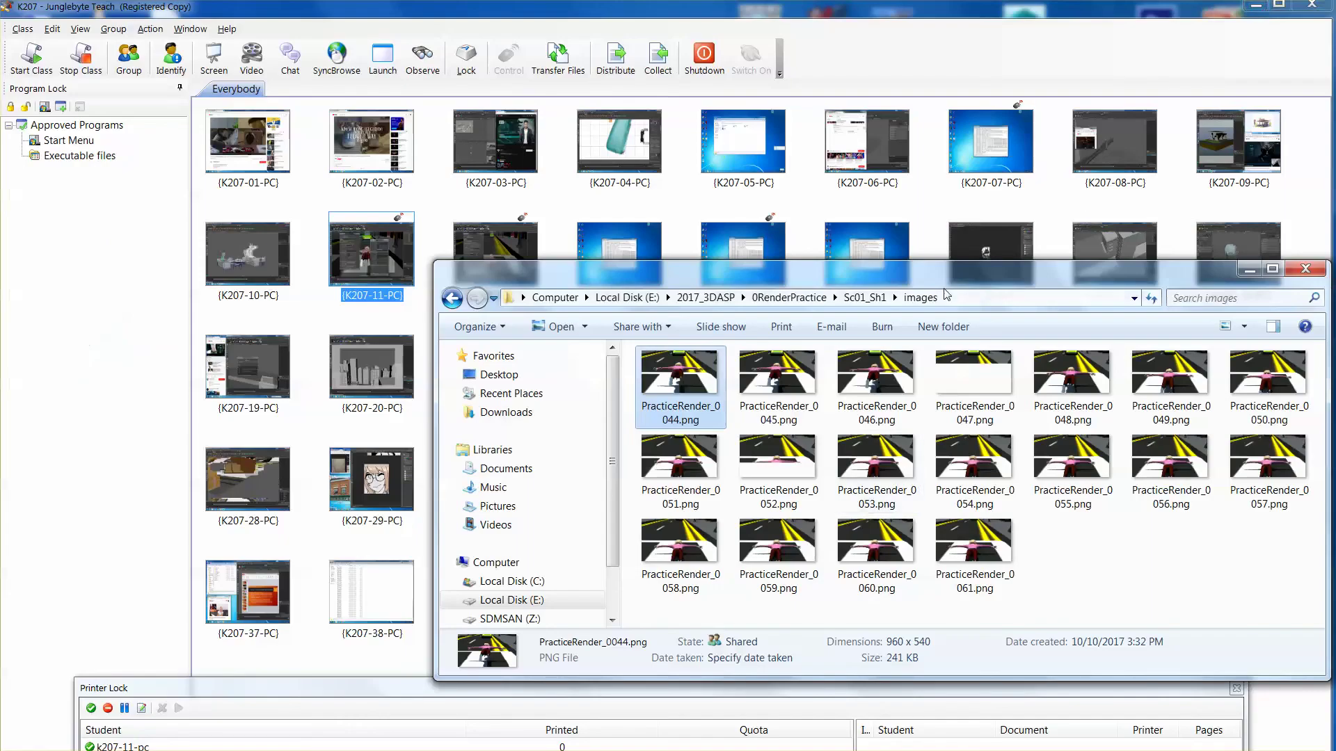
Step: Reopen the Sc01_Sh1\images window, moved up-left and widened to show the 18 frames in two rows
{"action": "left_click_drag", "start_coordinate": [912, 278], "coordinate": [679, 272]}
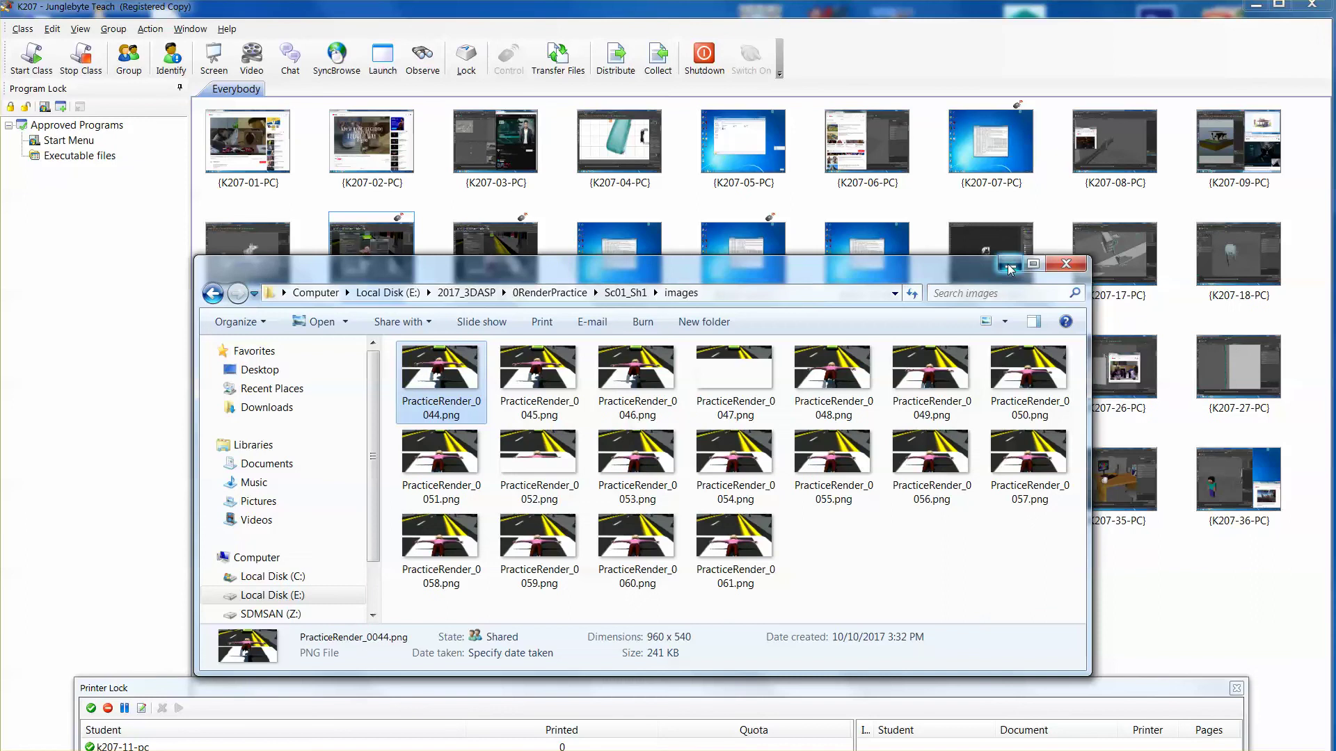
{"action": "left_click", "coordinate": [1010, 269]}
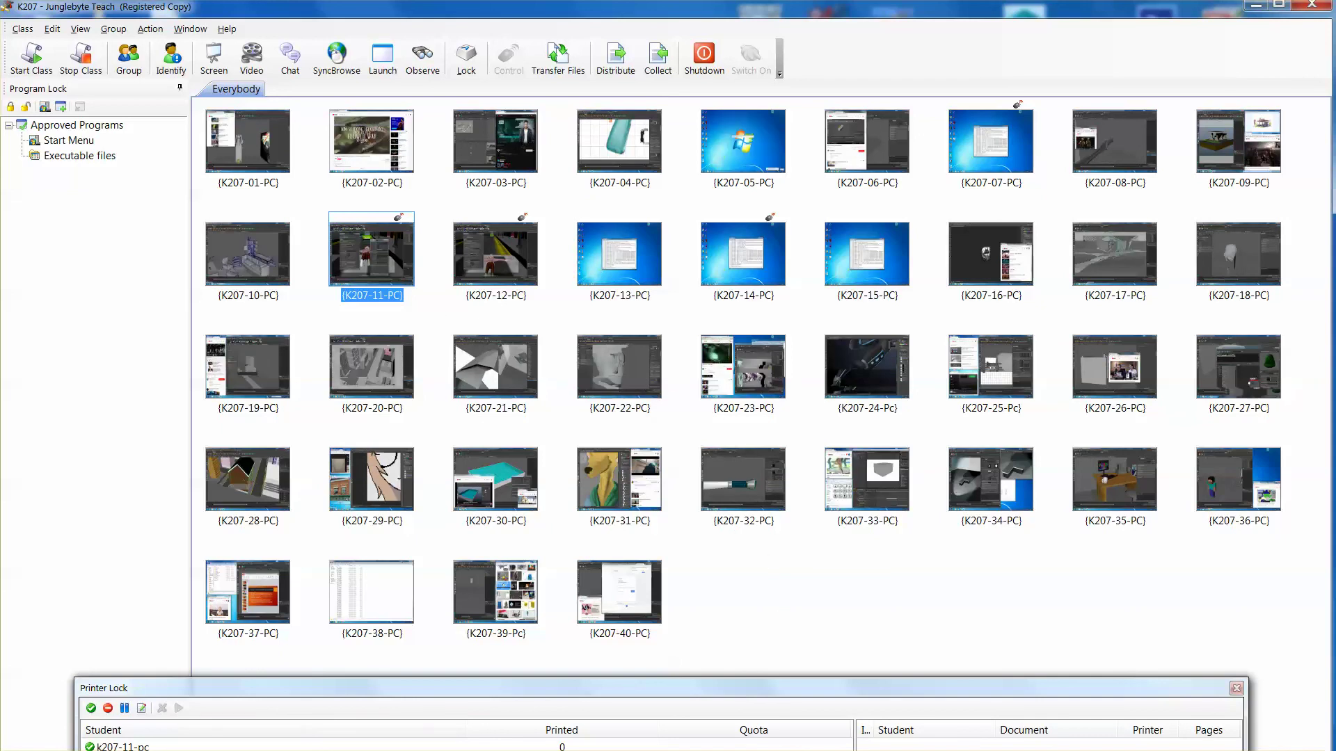
{"action": "left_click", "coordinate": [283, 748]}
{"action": "left_click_drag", "start_coordinate": [819, 275], "coordinate": [762, 201]}
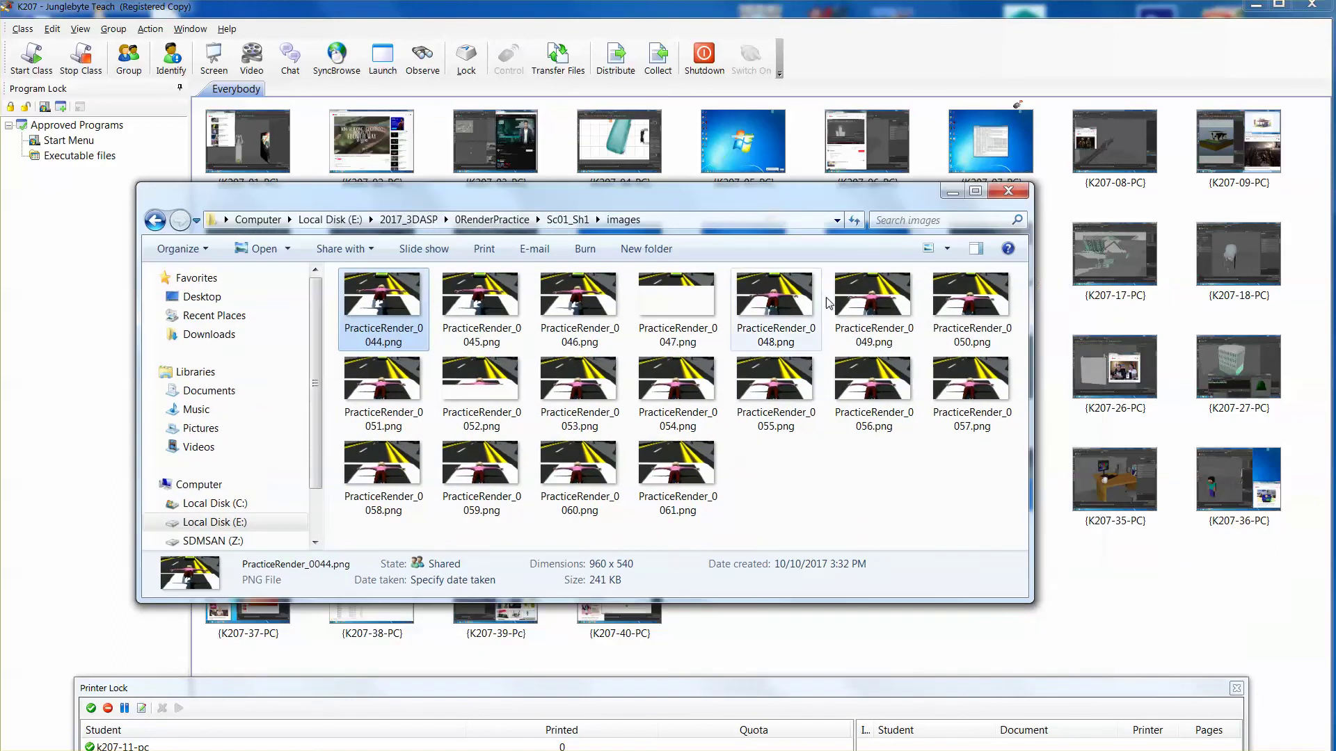
{"action": "left_click_drag", "start_coordinate": [1032, 601], "coordinate": [1190, 625]}
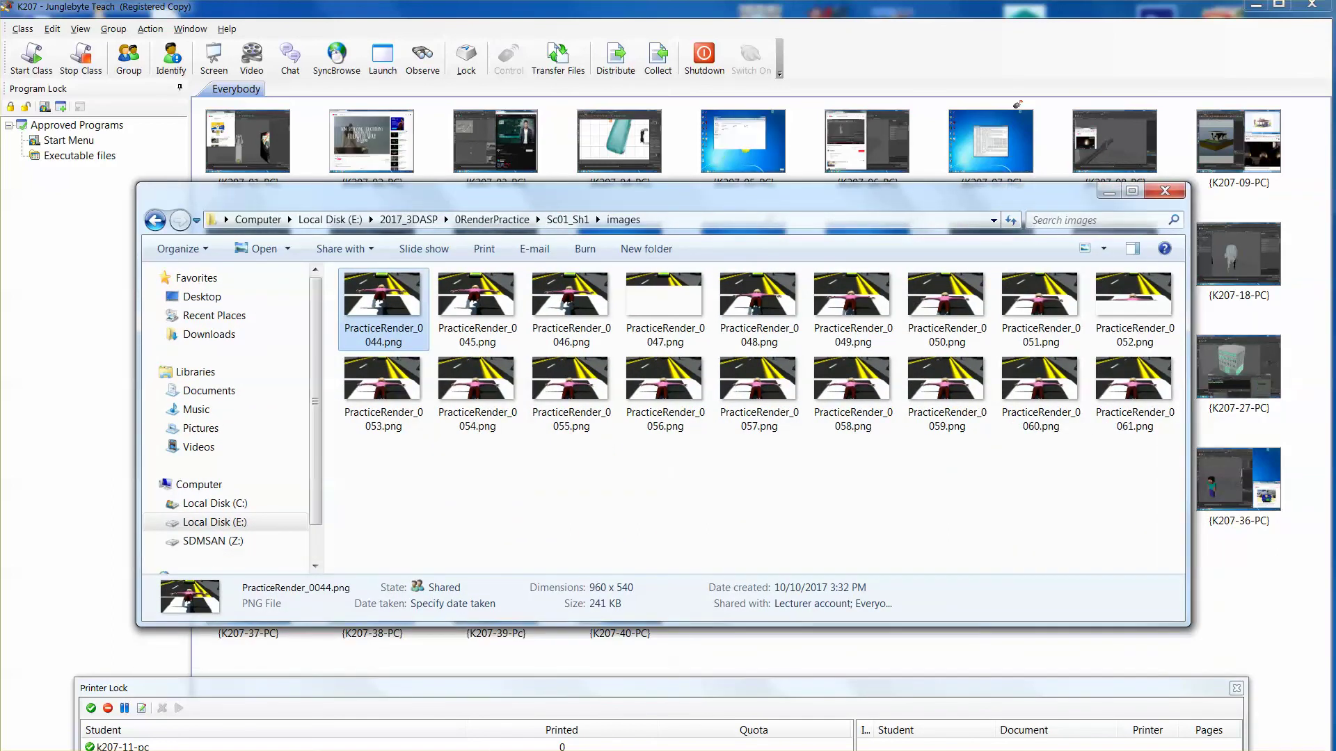